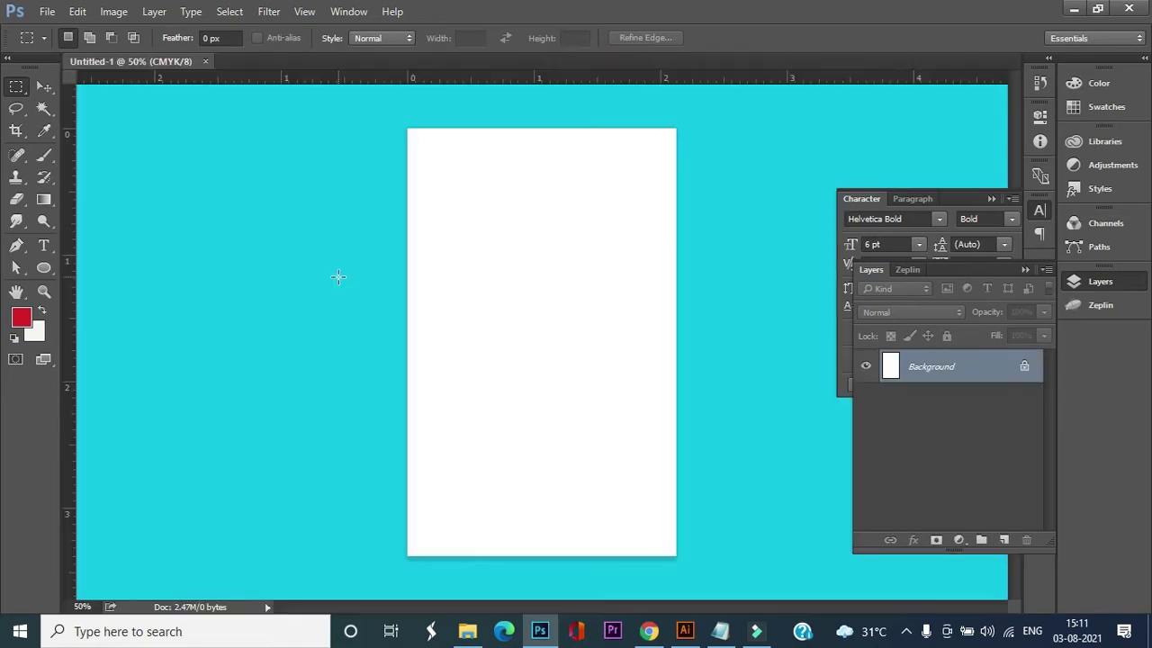
Start a red Pen shape from the page's top-right corner, down the right edge, with an arc curving to the left edge.
left_click(47, 86)
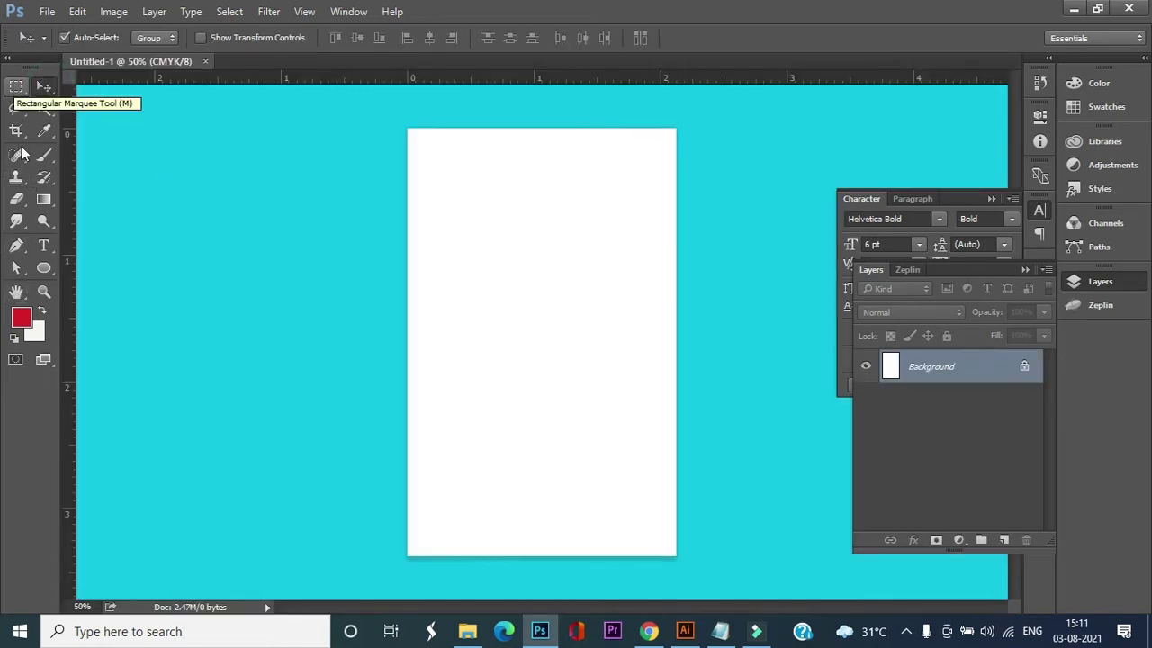
left_click(16, 244)
left_click(676, 129)
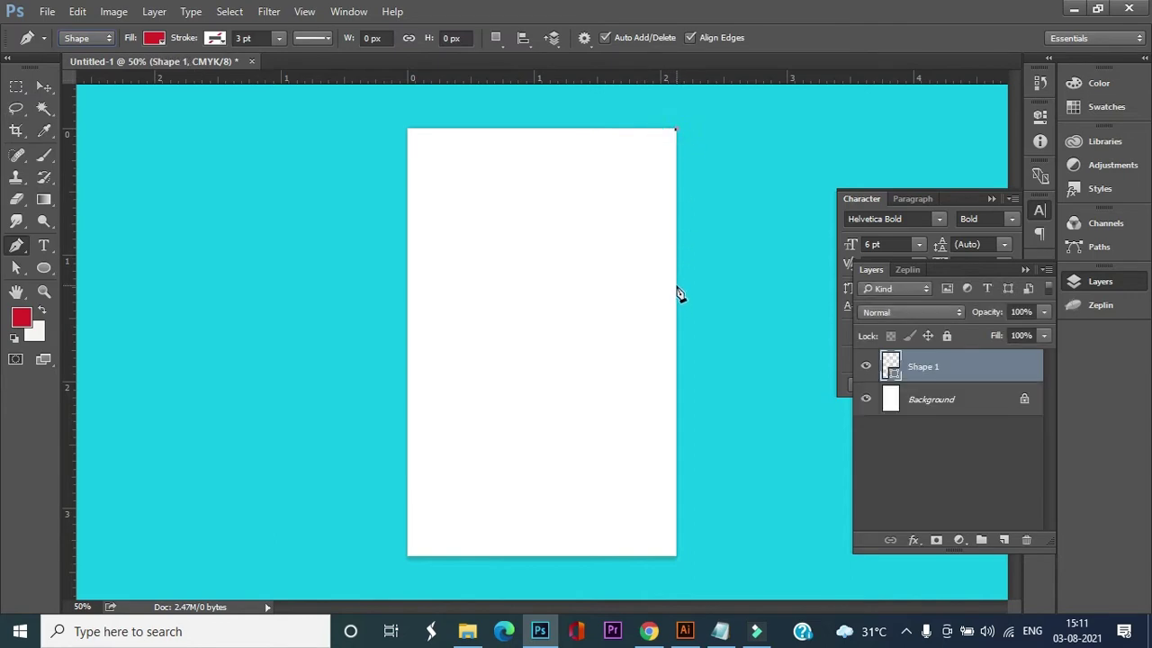
left_click(676, 289)
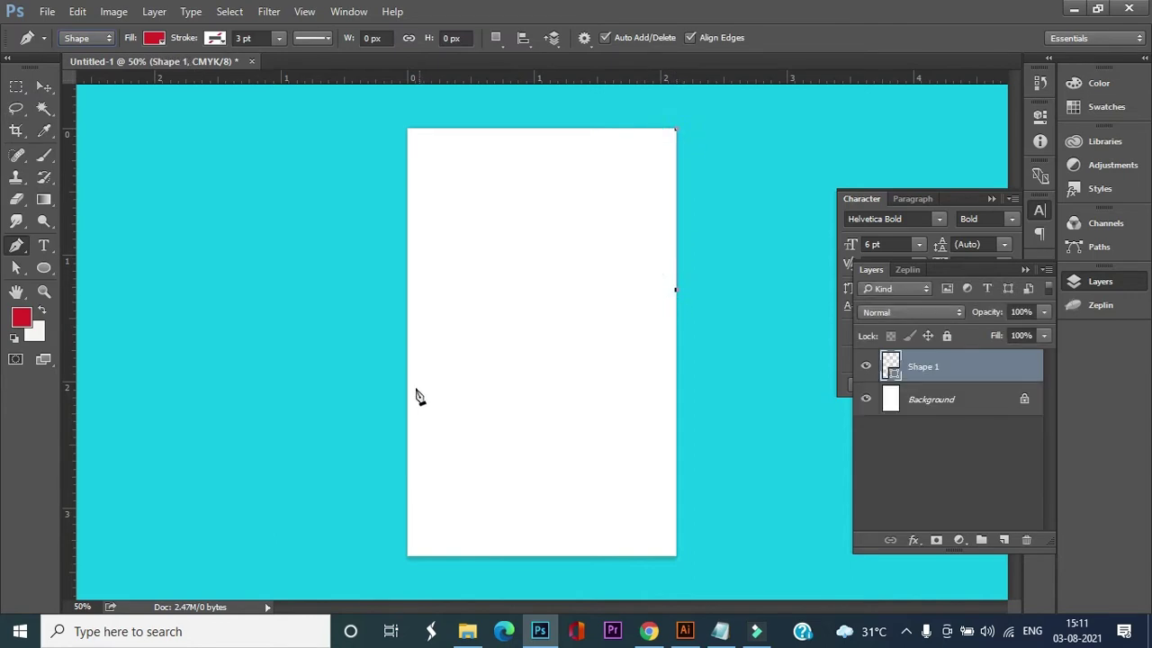
mouse_move(409, 401)
left_mouse_down()
mouse_move(382, 569)
mouse_move(380, 514)
mouse_move(366, 520)
mouse_move(371, 533)
left_mouse_up()
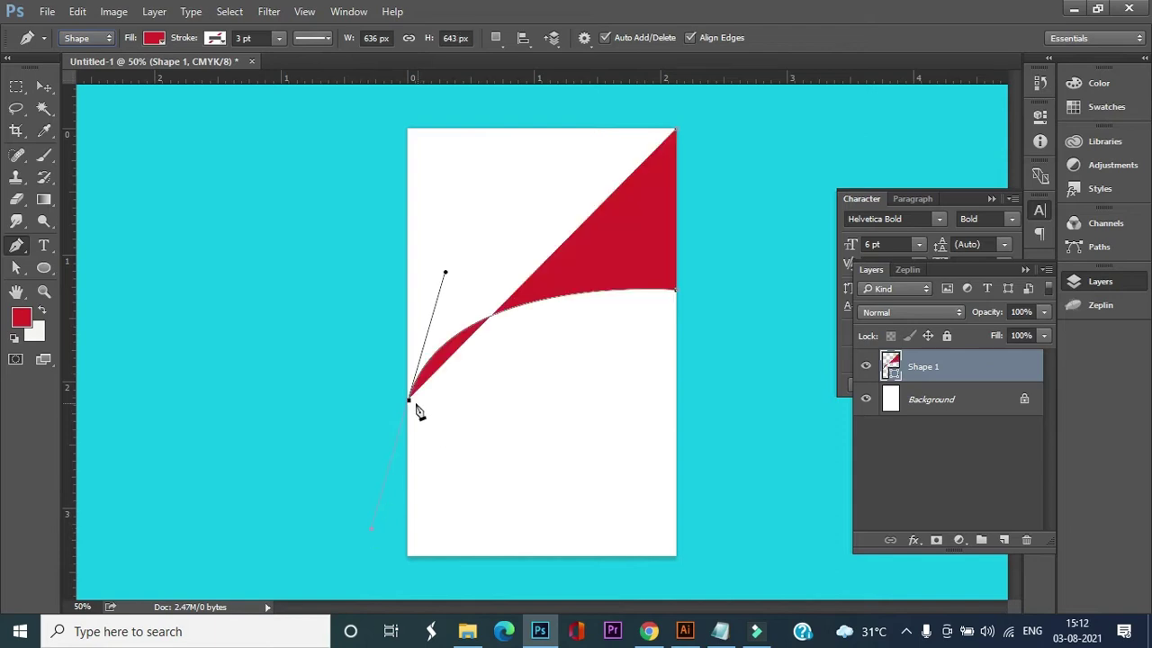
left_click(409, 132)
left_click(676, 131)
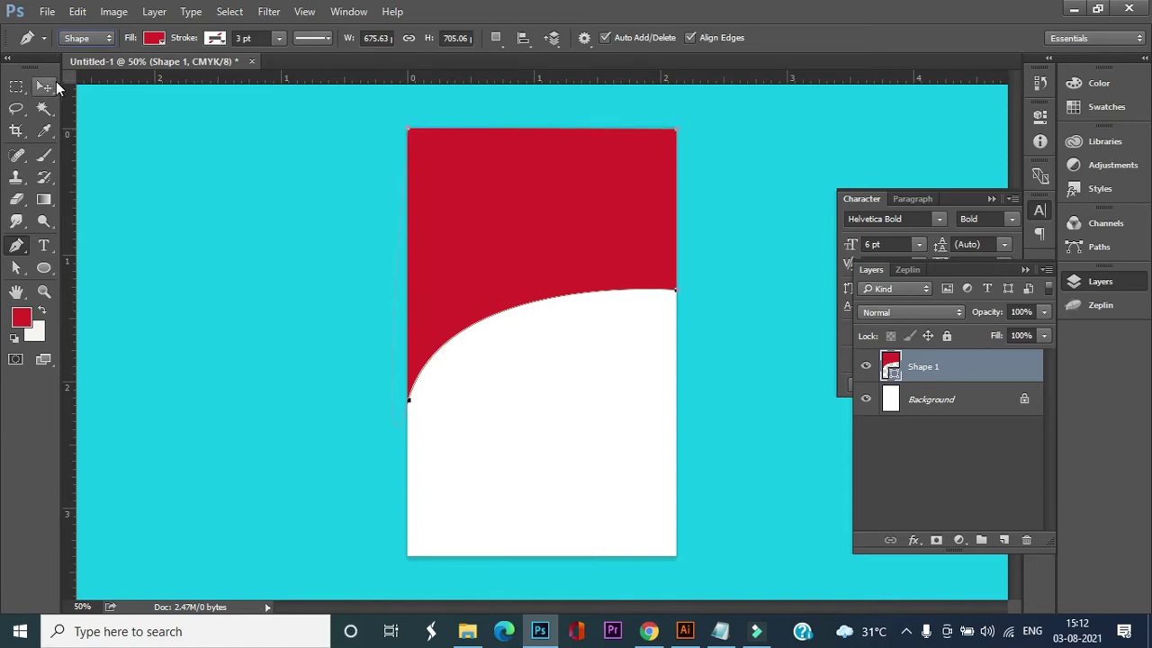
left_click(395, 400, "ctrl")
Turn the left end of the arc into a corner and close the red shape through the page's two top corners.
left_click(409, 411)
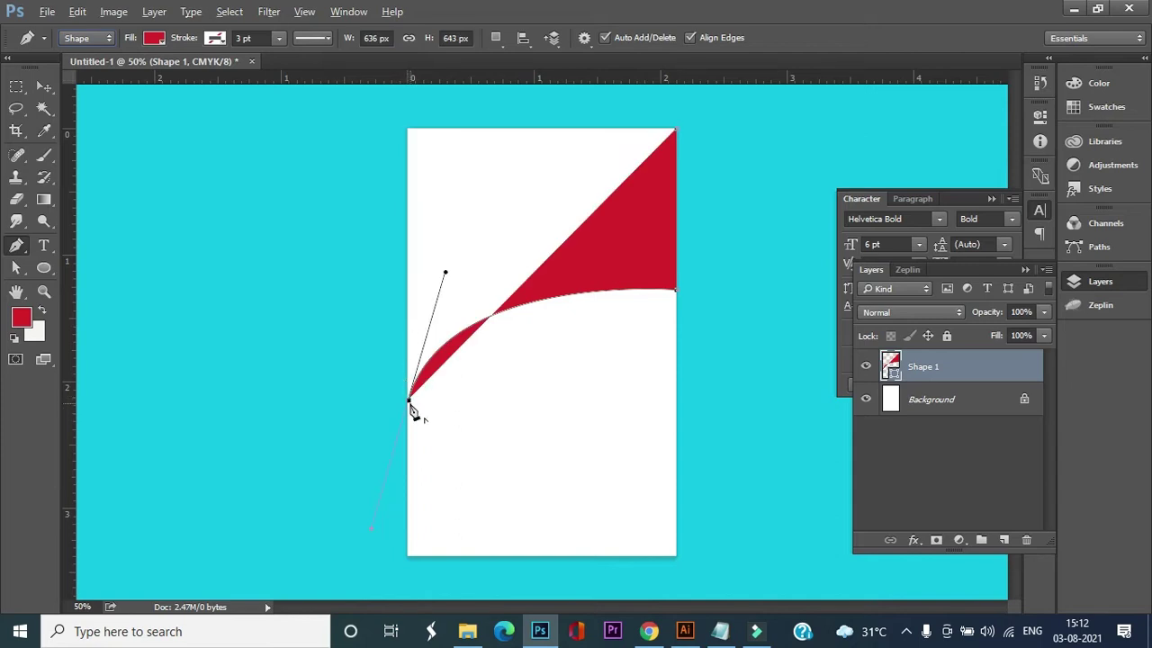
left_click(409, 135)
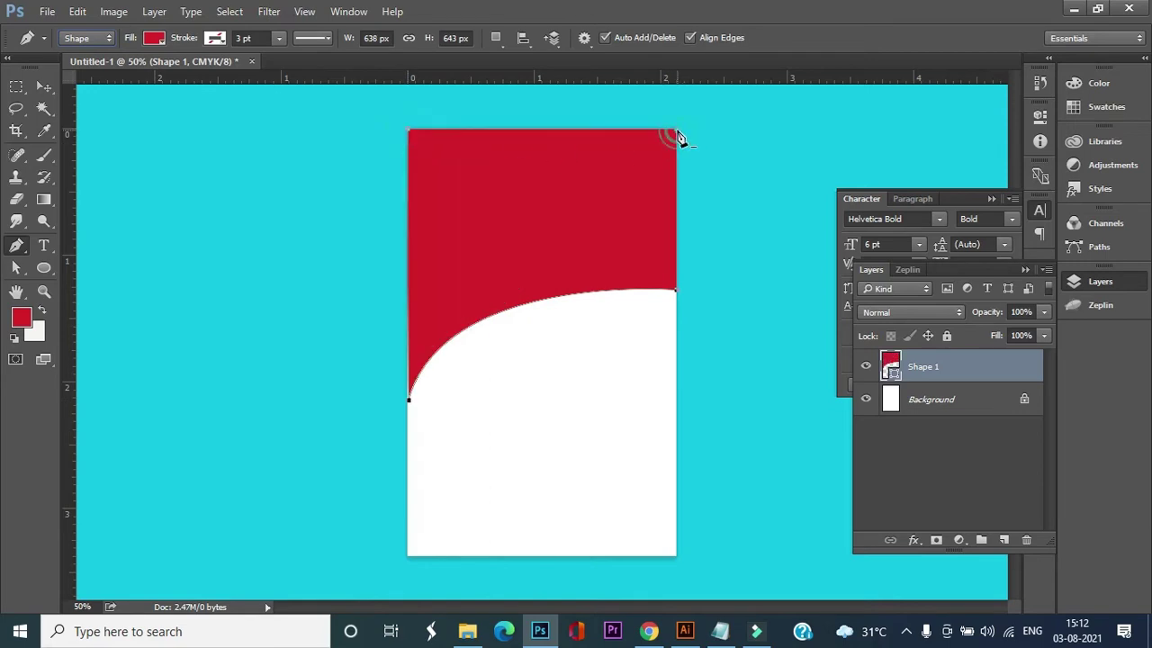
left_click(43, 86)
left_click(272, 279)
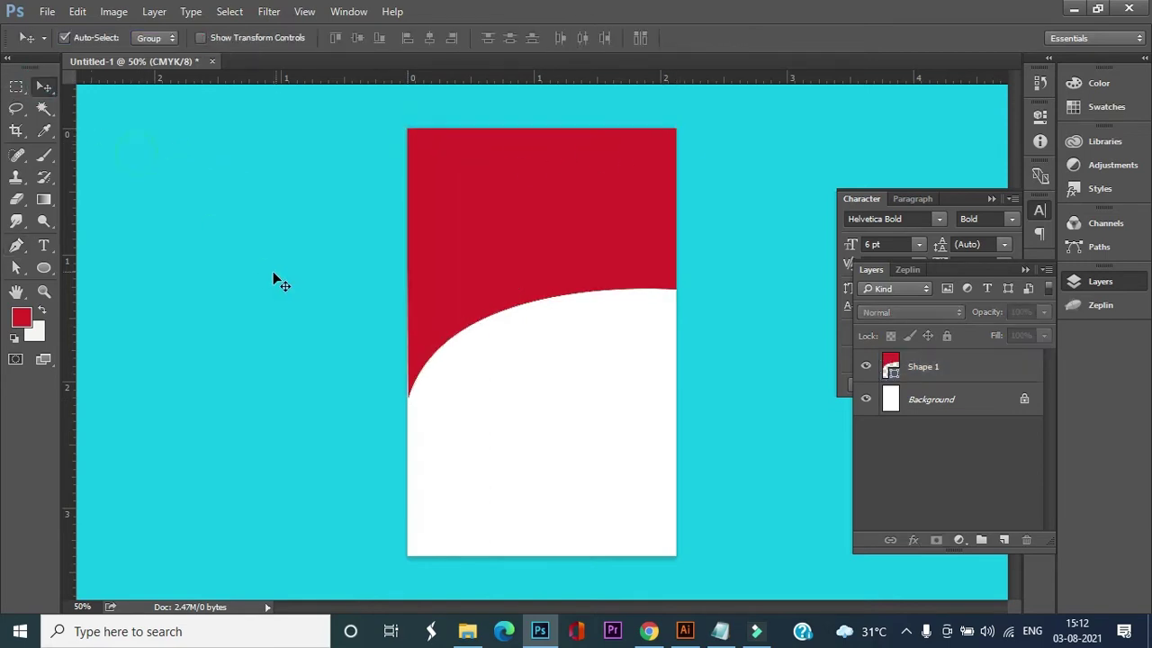
Move the anchor at the right end of the red shape's curved edge up along the page edge.
left_click(438, 278)
key("a")
left_click(431, 385)
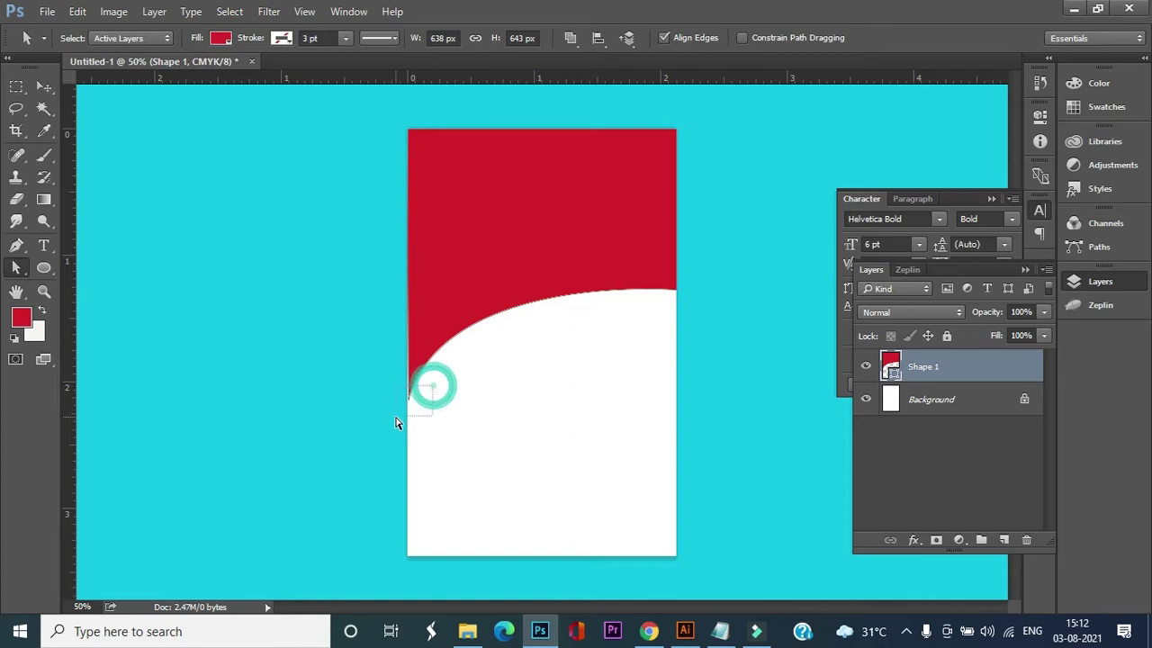
left_click(469, 419)
left_click(488, 408)
left_click(520, 389)
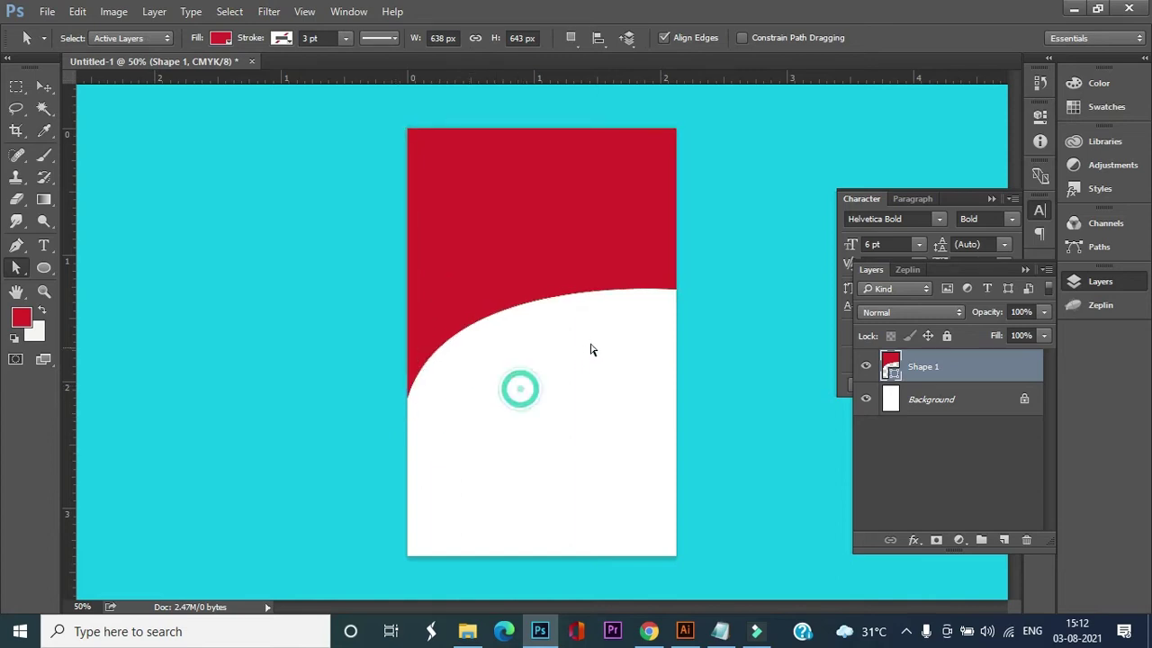
left_click(673, 291)
key("Up")
key("Up")
key("Up")
key("Up")
key("Up")
key("Up")
key("Up")
key("Up")
key("Up")
key("Up")
key("Up")
key("Up")
key("Up")
key("Up")
key("Up")
key("Up")
key("Up")
key("Up")
key("Up")
key("Up")
key("Up")
key("Up")
key("Up")
key("Up")
key("Up")
key("Up")
key("Up")
key("Up")
key("Up")
key("Up")
key("Up")
key("Up")
key("Up")
key("Up")
key("Up")
key("Up")
key("Up")
key("Up")
key("Up")
key("Up")
left_click(715, 308)
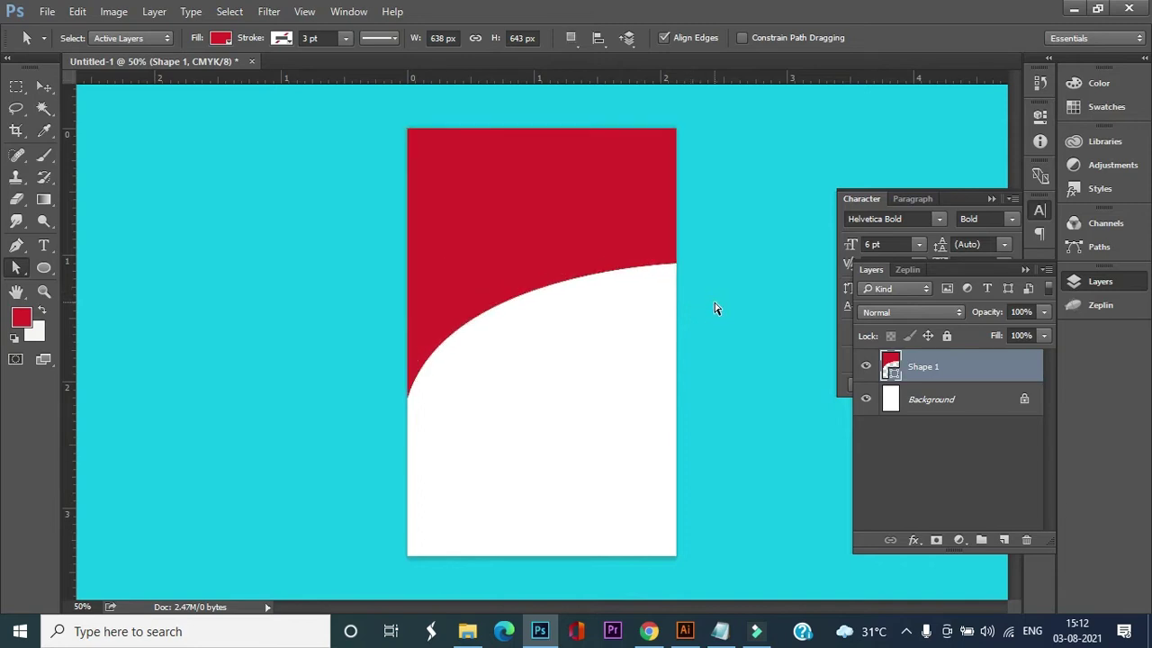
Duplicate the red shape and fill the copy with black.
left_click(432, 321)
left_click(43, 86)
left_click(471, 263)
key("ctrl+j")
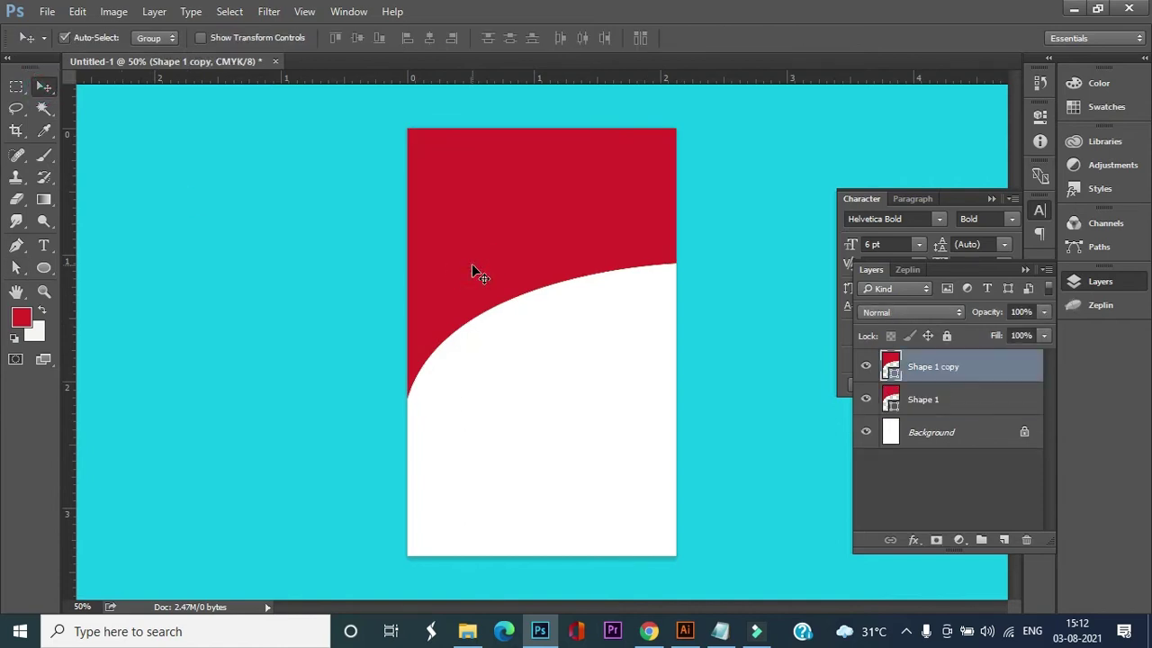
key("a")
left_click(221, 38)
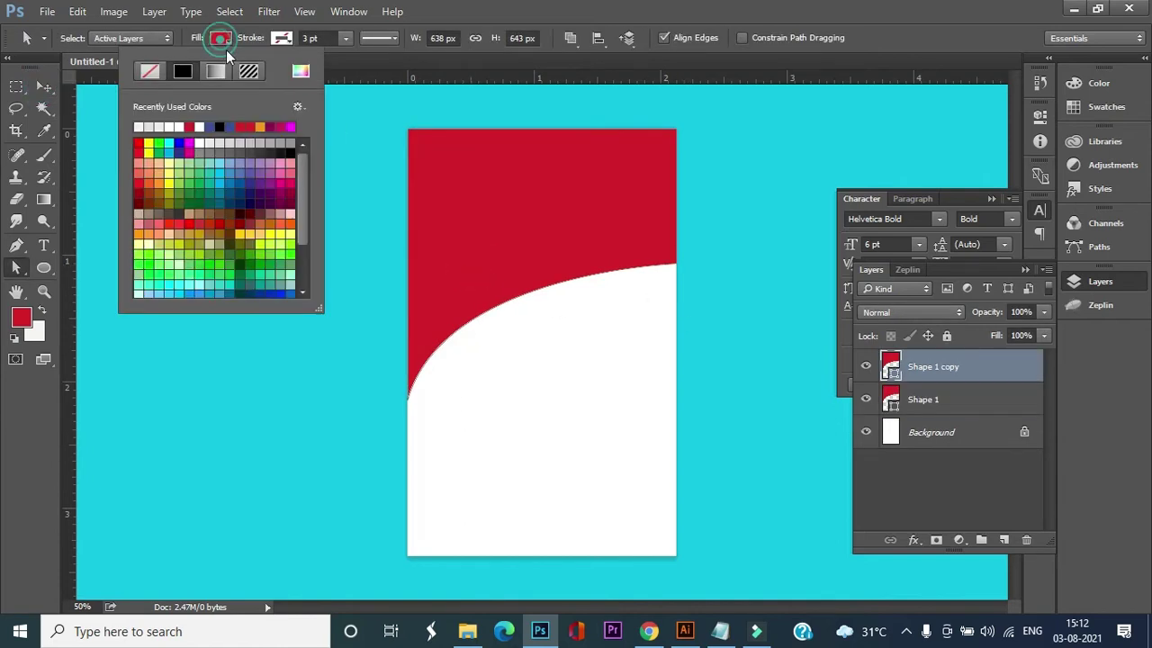
left_click(223, 122)
key("Return")
key("v")
left_click(666, 332)
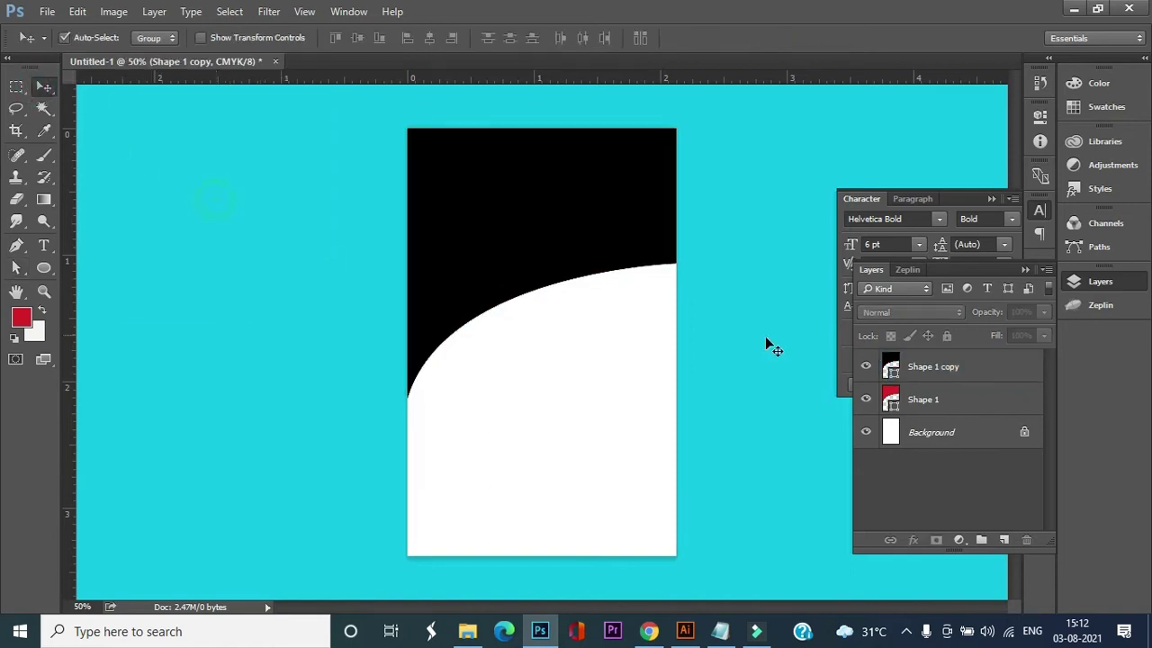
Place the red shape above its black copy and move the copy down to expose a black band along the curve.
left_click_drag(914, 400, 914, 364)
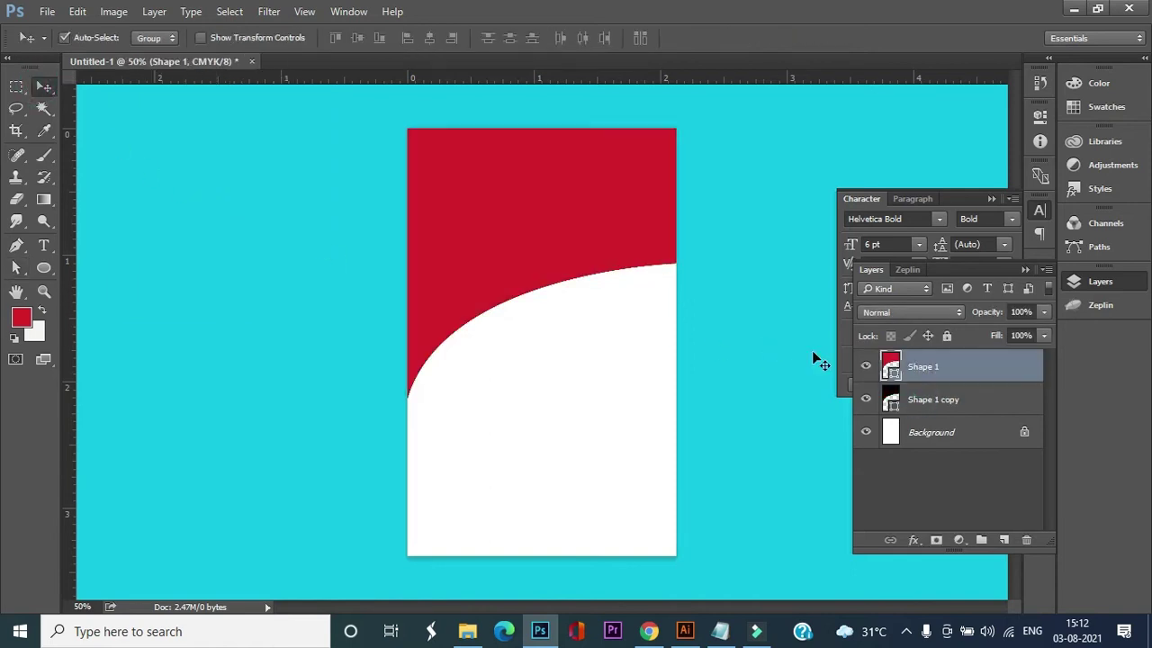
left_click(911, 399)
key("ctrl+t")
left_click_drag(599, 254, 597, 298)
left_click_drag(541, 170, 540, 159)
key("Return")
left_click(601, 304)
left_click(654, 302)
key("ctrl+t")
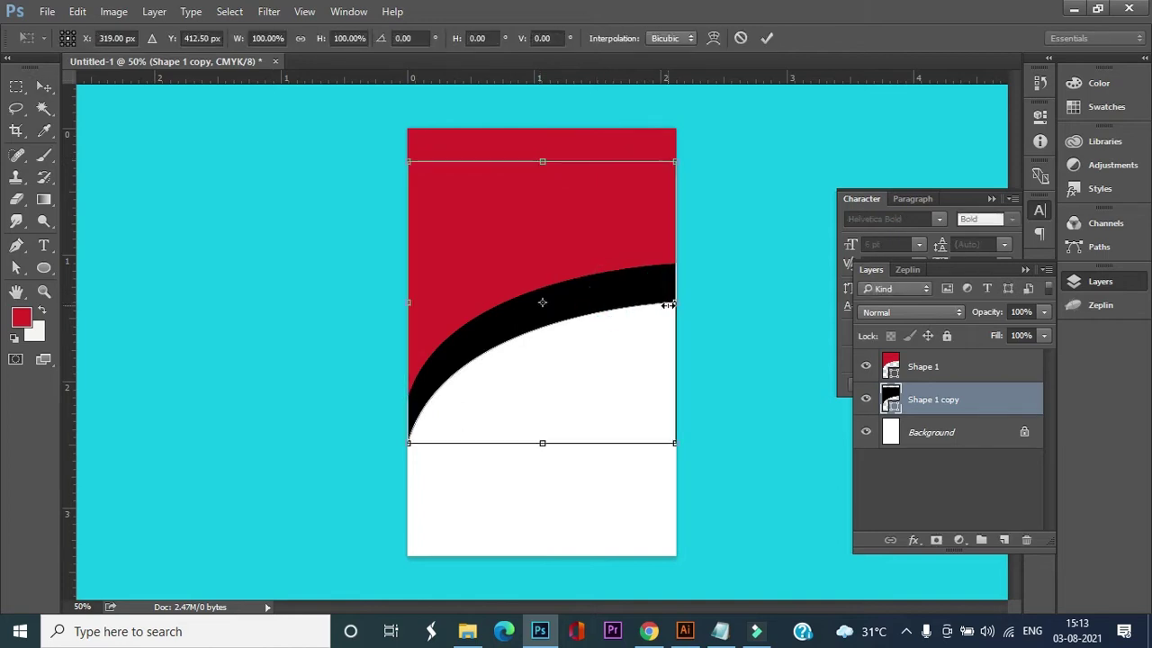
key("Return")
Raise the anchor at the right end of the black shape's curved edge to narrow the band there.
key("a")
left_click(656, 321)
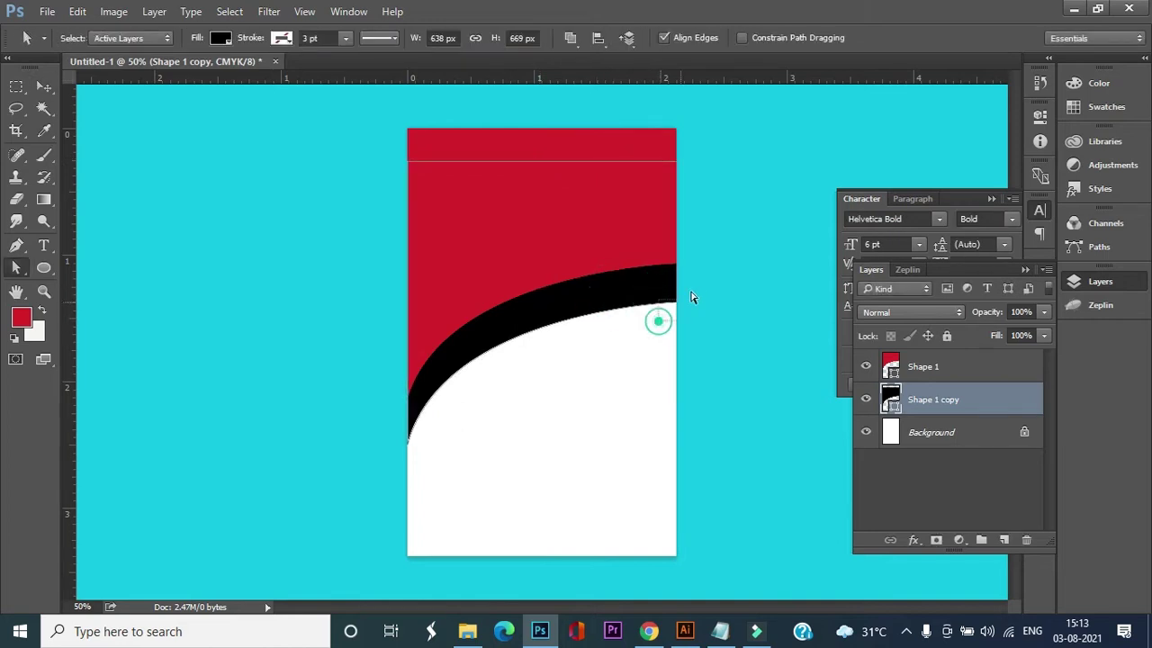
key("shift+Up")
key("shift+Up")
key("shift+Up")
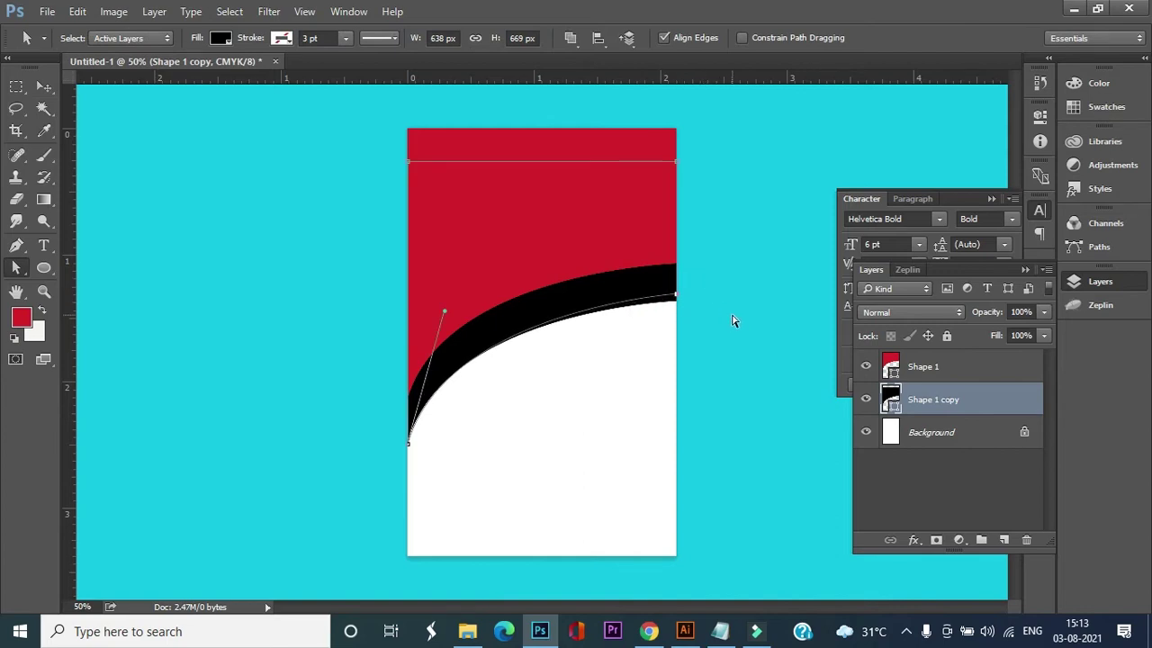
left_click(730, 326)
Pull the curve handle of the black shape's left anchor upward to thin the band along the arc.
left_click(534, 323)
left_click(617, 334)
left_click_drag(445, 315, 441, 285)
left_click(738, 351)
left_click(42, 86)
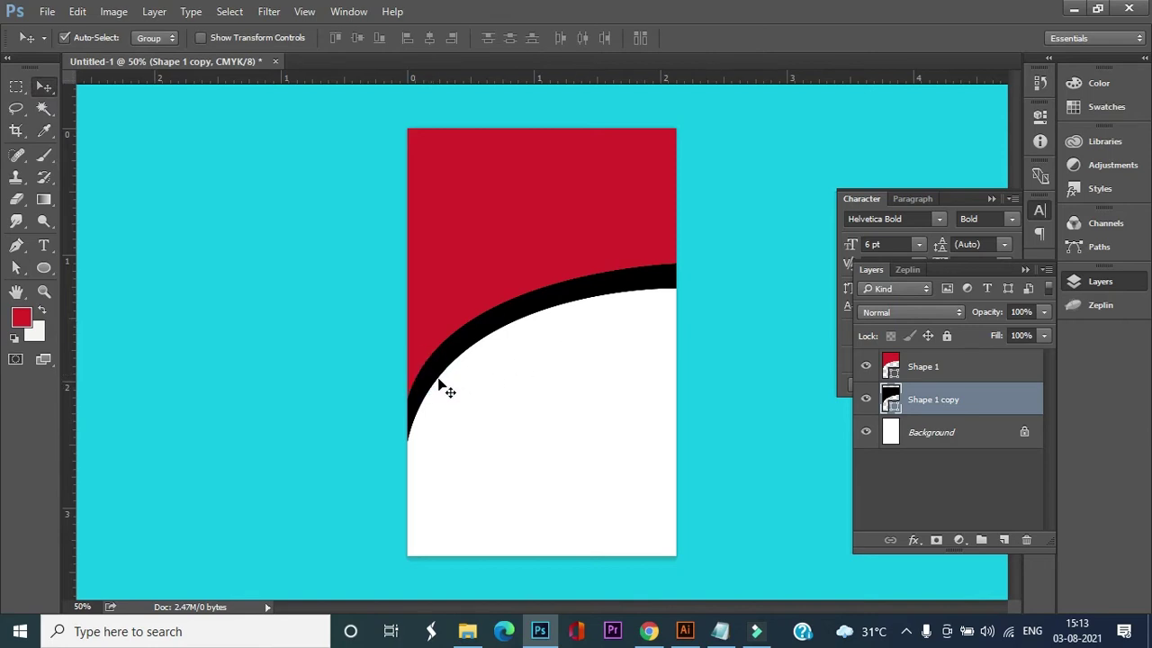
left_click(709, 377)
Shift the black shape's left curve handle slightly up and toward the page edge so the band's middle becomes slimmer.
left_click(663, 288)
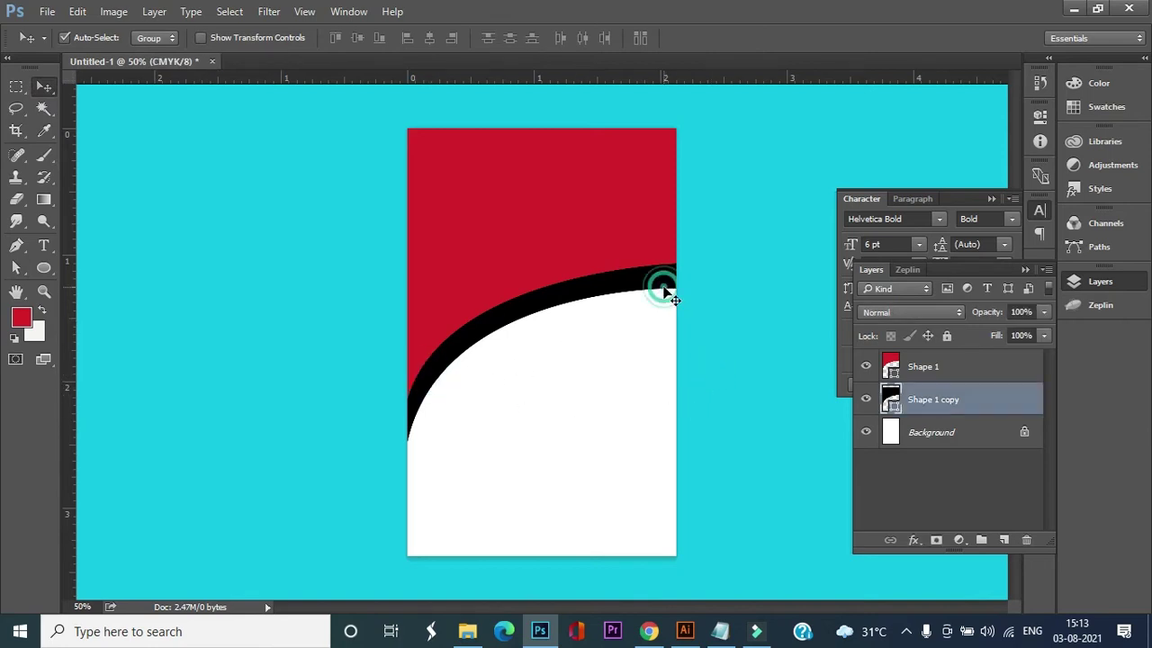
key("a")
left_click(676, 291)
mouse_move(441, 288)
left_mouse_down()
mouse_move(454, 260)
mouse_move(431, 275)
left_mouse_up()
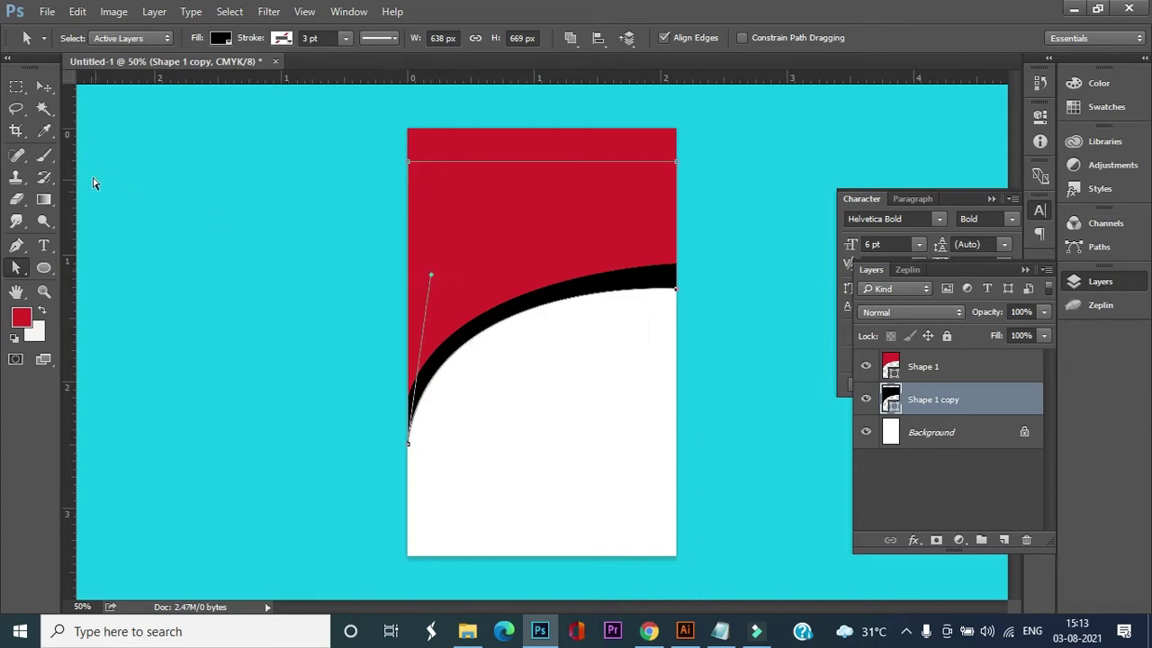
left_click(44, 89)
left_click(230, 184)
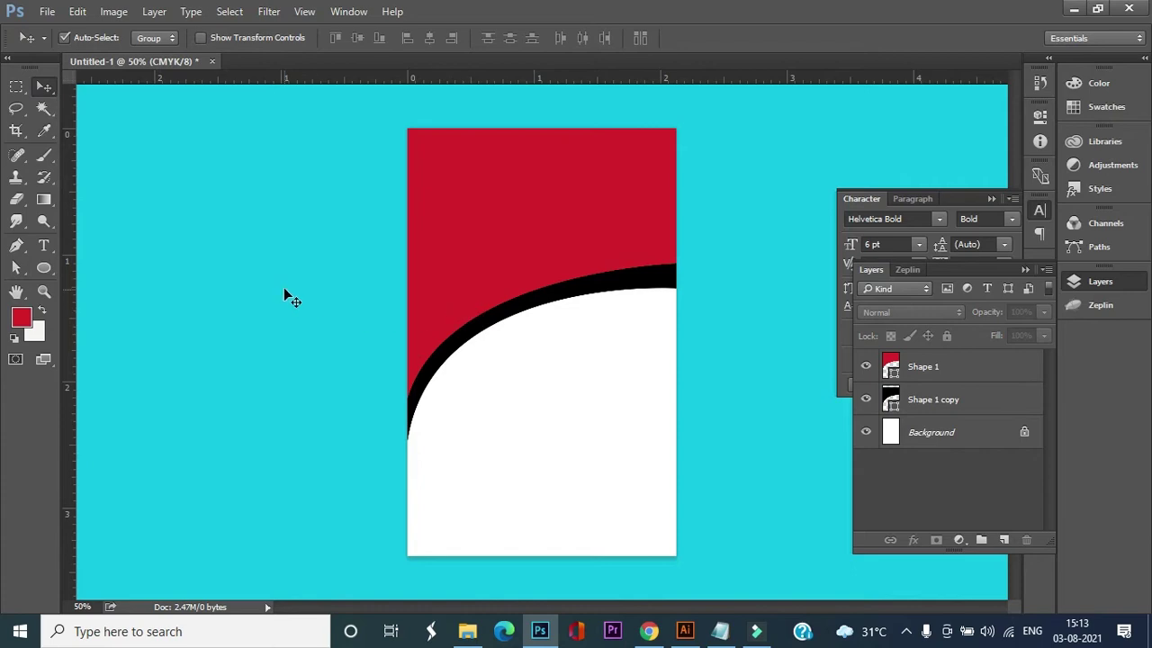
Place the logo file in the document, scale it down and centre it in the upper red area.
left_click(467, 630)
left_click_drag(477, 144, 531, 193)
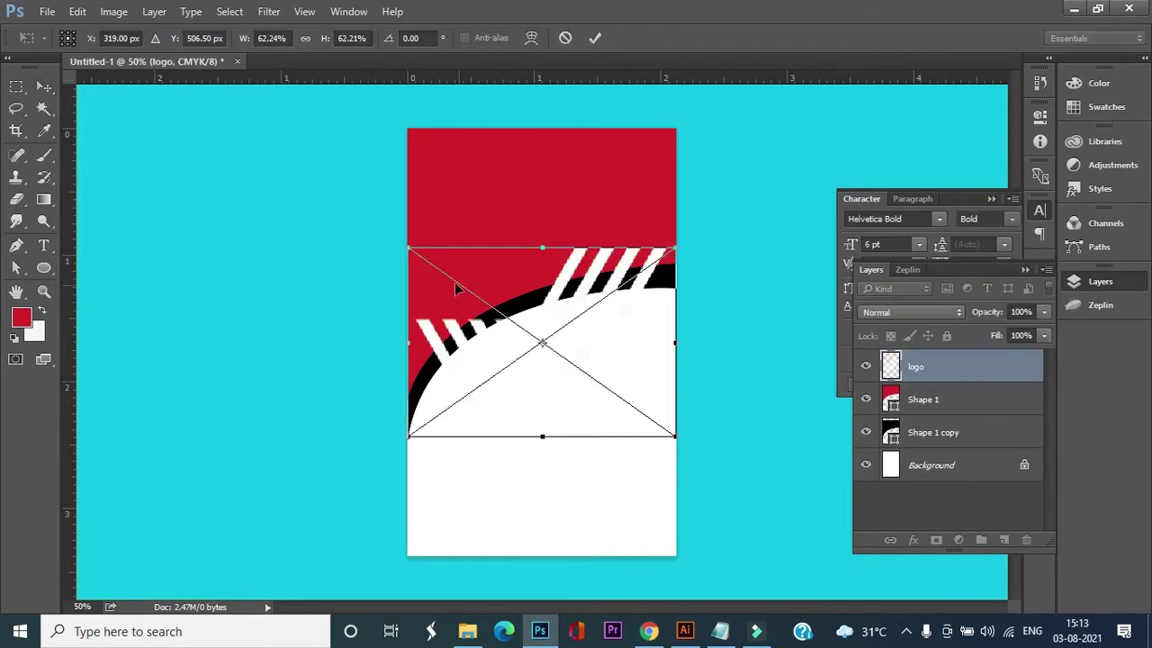
left_click_drag(410, 247, 470, 291)
left_click_drag(549, 302, 545, 148)
left_click_drag(470, 146, 504, 170)
double_click(538, 207)
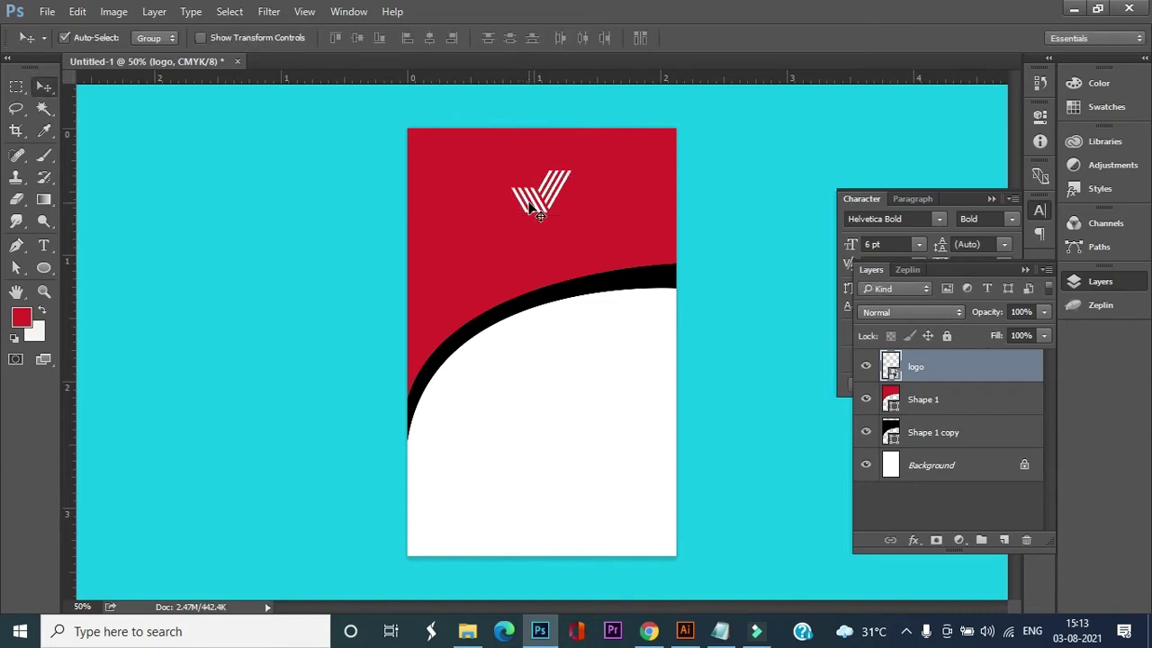
left_click_drag(538, 209, 539, 219)
Lock the red and black shape layers and unlock the background layer.
left_click(952, 404)
left_click(959, 439, "shift")
left_click(946, 337)
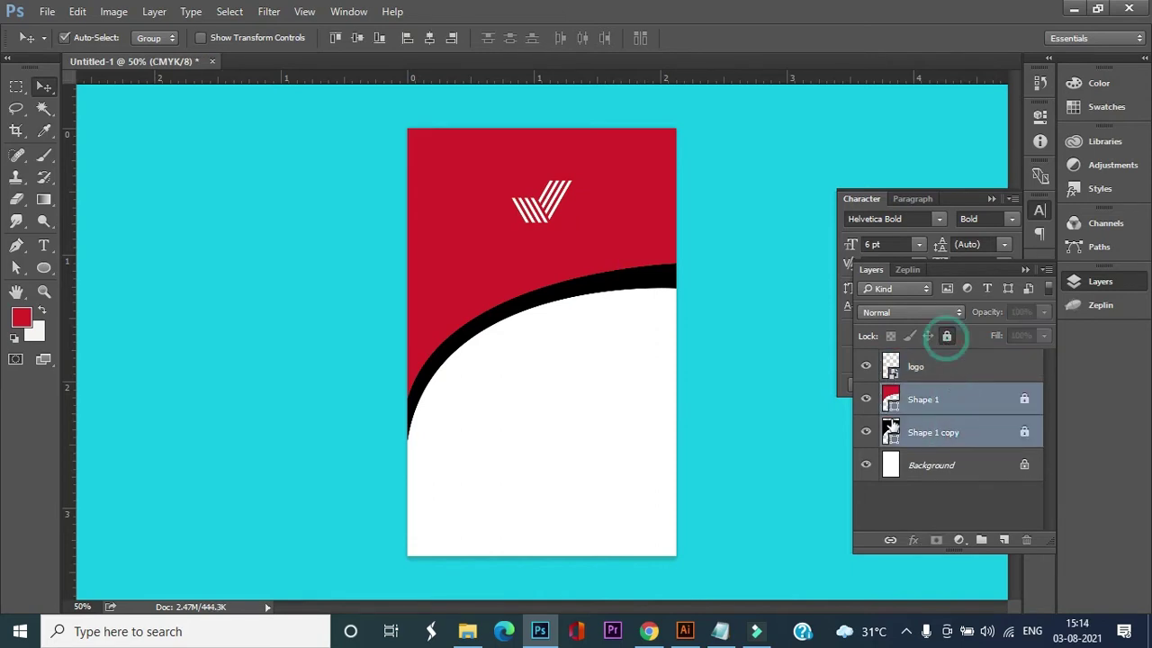
left_click(1024, 464)
left_click(586, 406)
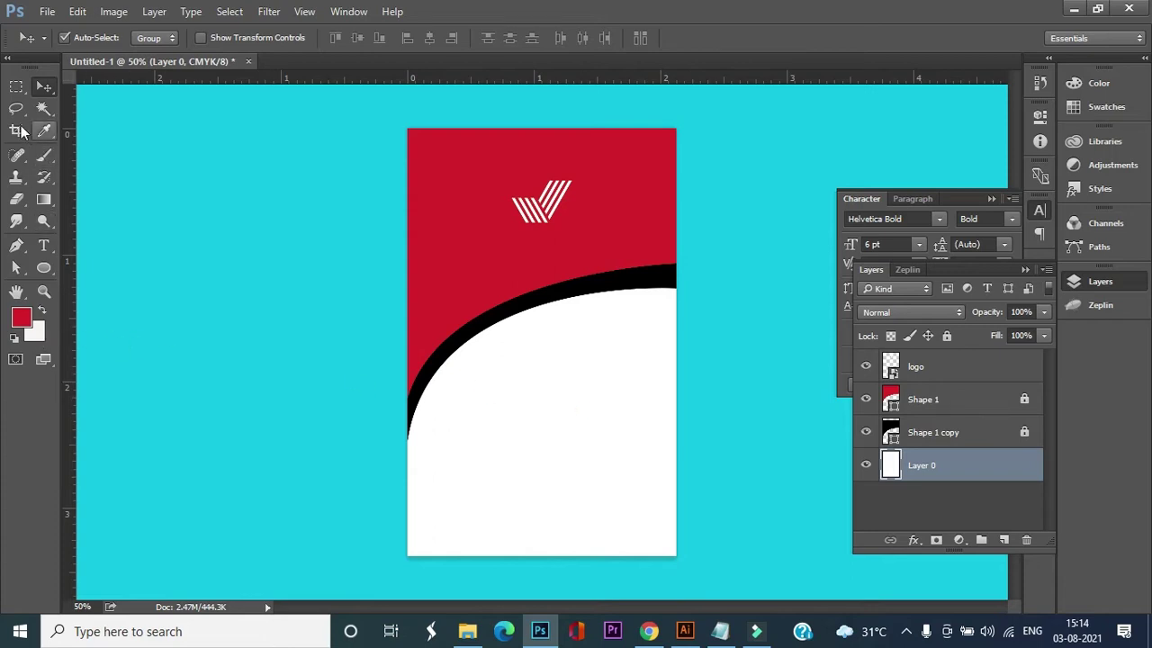
left_click(45, 272)
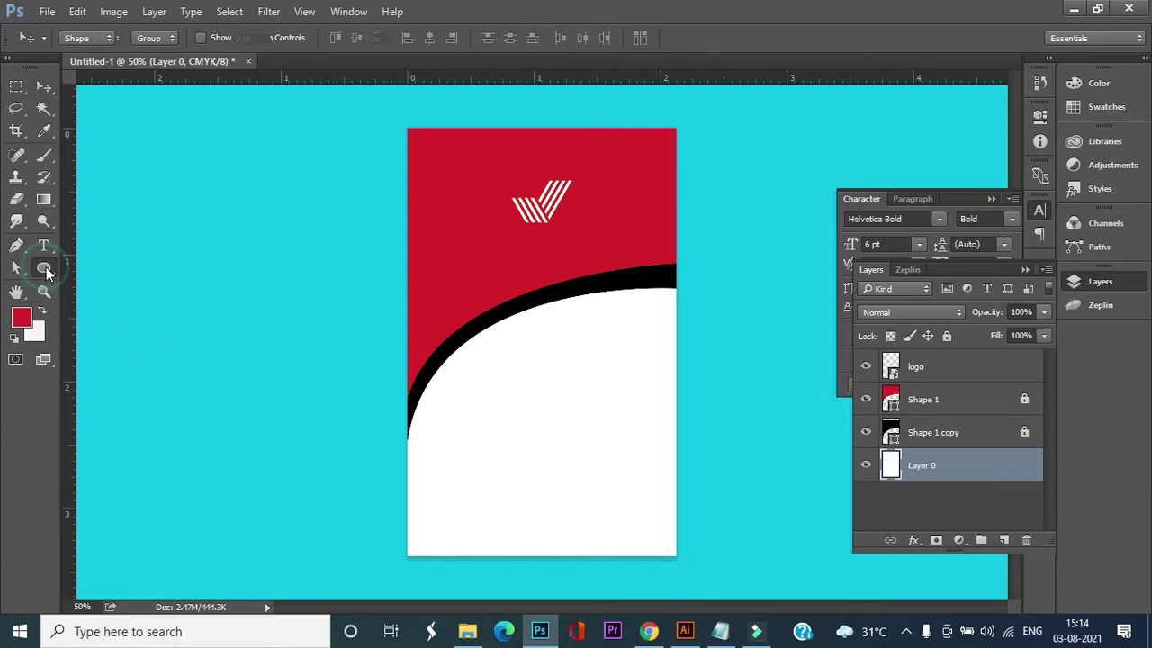
left_click(126, 262)
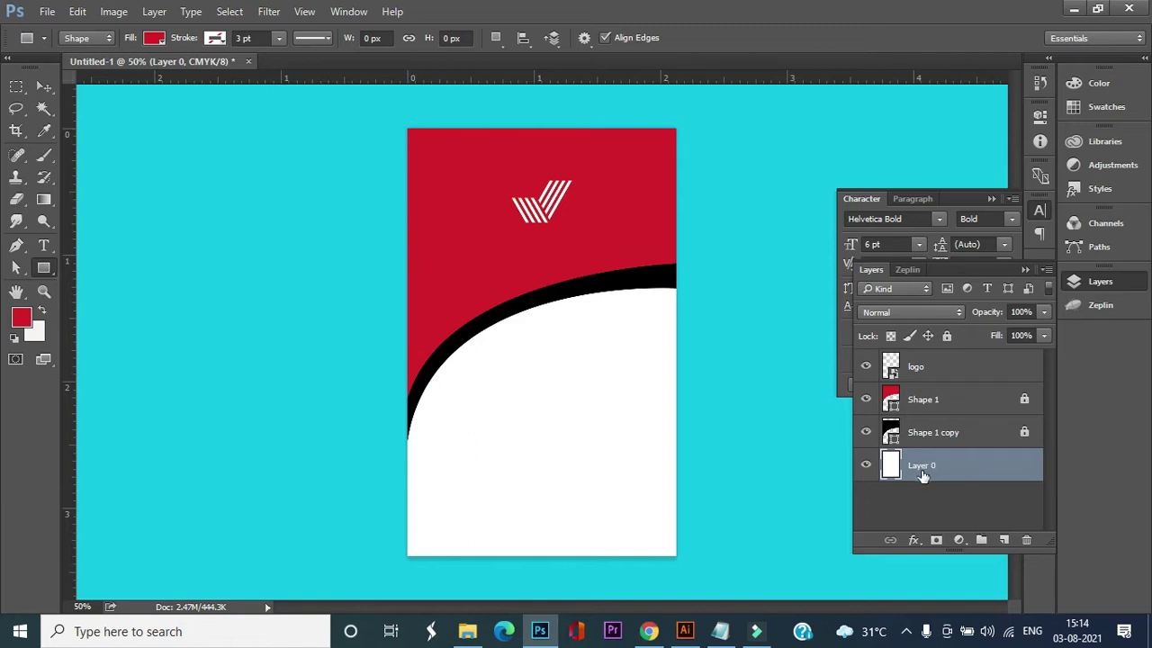
left_click(43, 87)
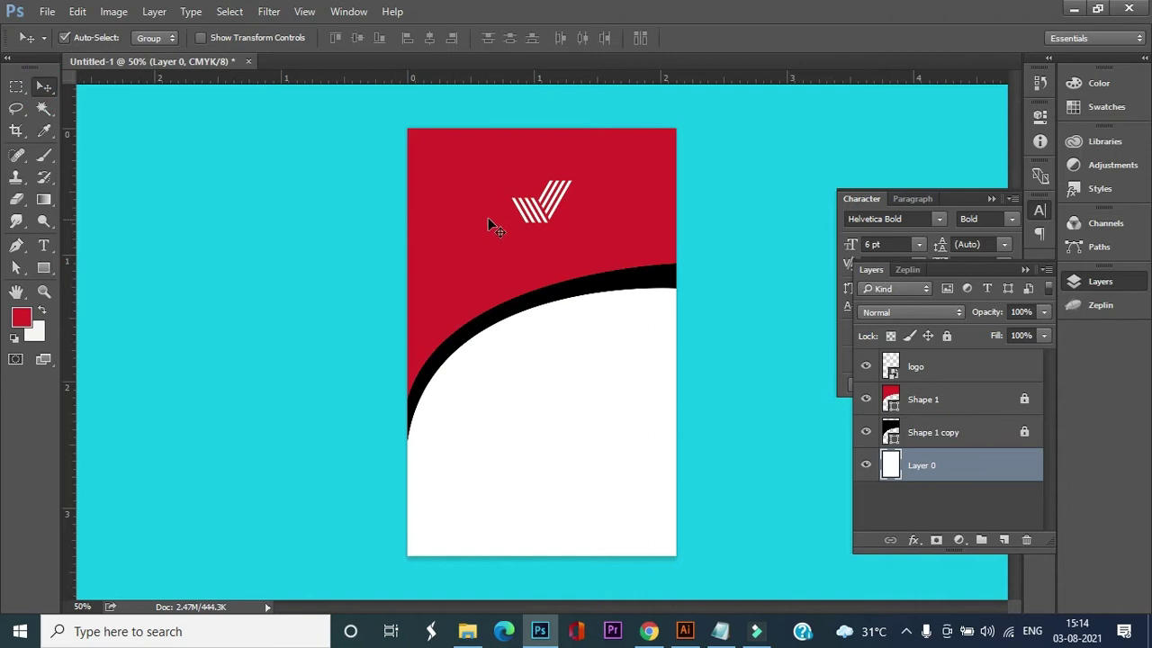
Add the text COMPANY in 6 pt Helvetica Bold below the logo and colour it white (ffffff).
left_click(545, 216)
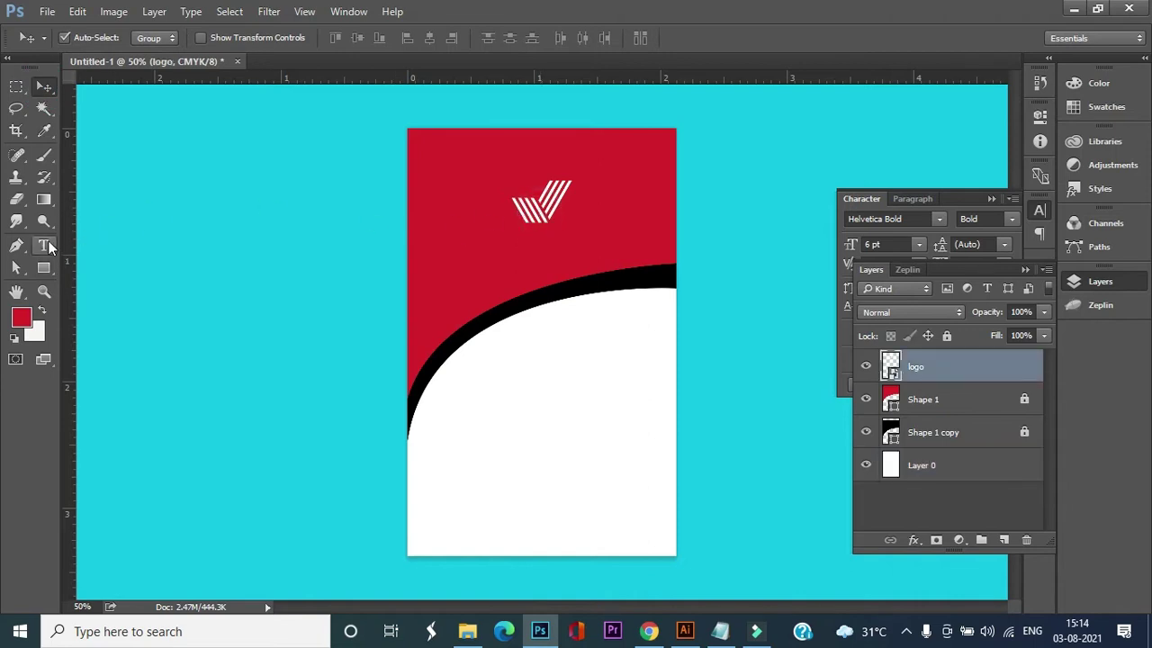
left_click(44, 245)
left_click(500, 264)
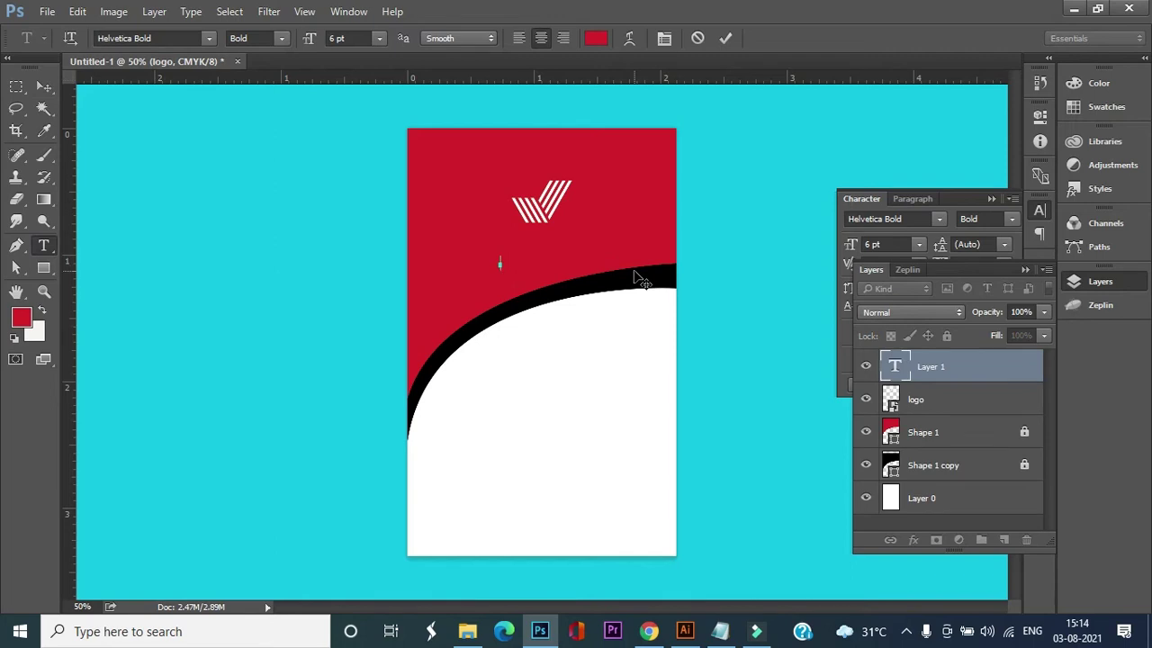
type("COM")
key("ctrl+a")
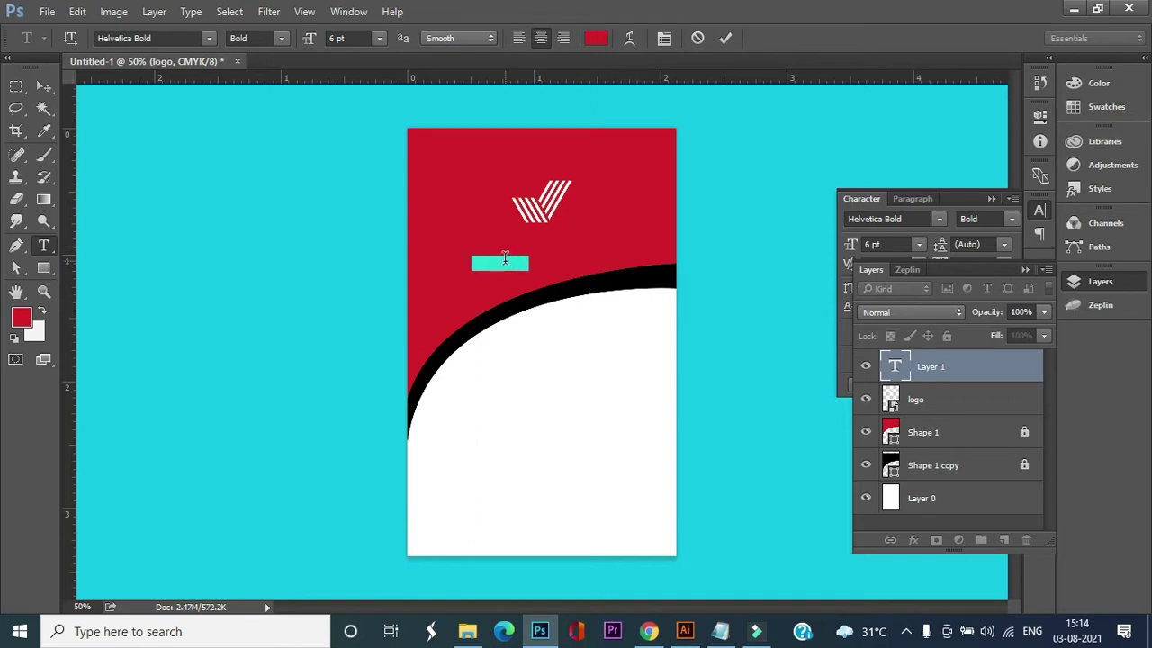
left_click(595, 38)
left_click(636, 347)
left_click(622, 338)
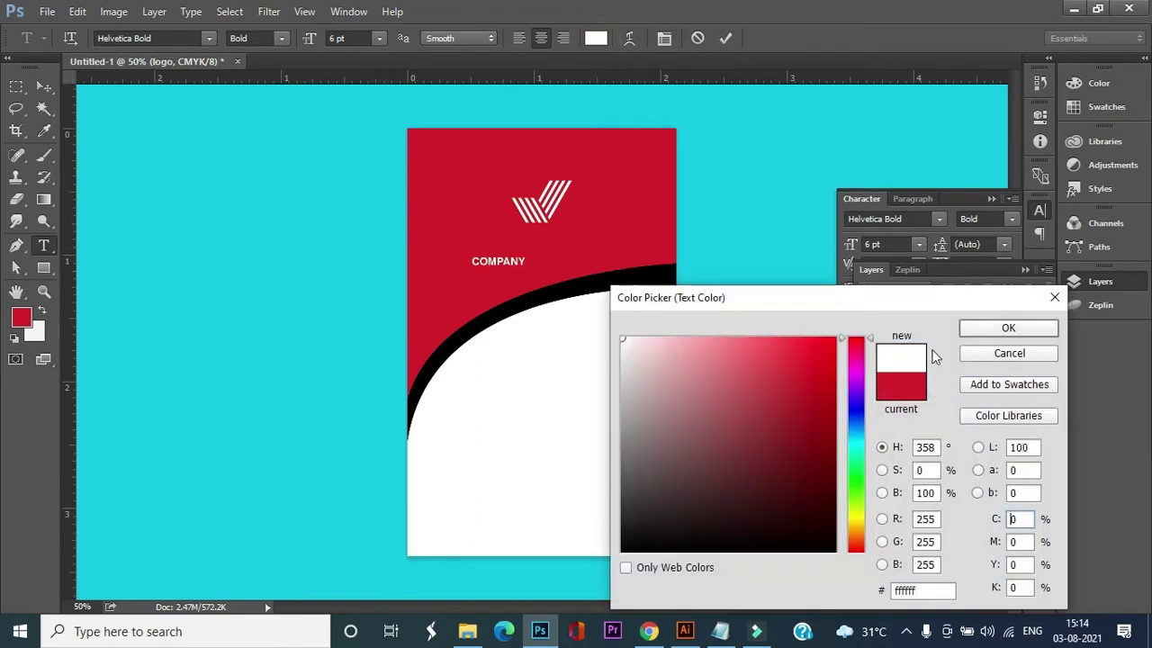
left_click(1007, 327)
Move the COMPANY text to the right side of the logo, level with its upper part.
left_click(44, 86)
left_click_drag(509, 261, 620, 192)
key("Down")
key("Down")
key("Down")
key("Down")
key("Down")
key("Down")
key("Down")
key("Down")
key("Left")
key("Left")
key("Left")
key("Left")
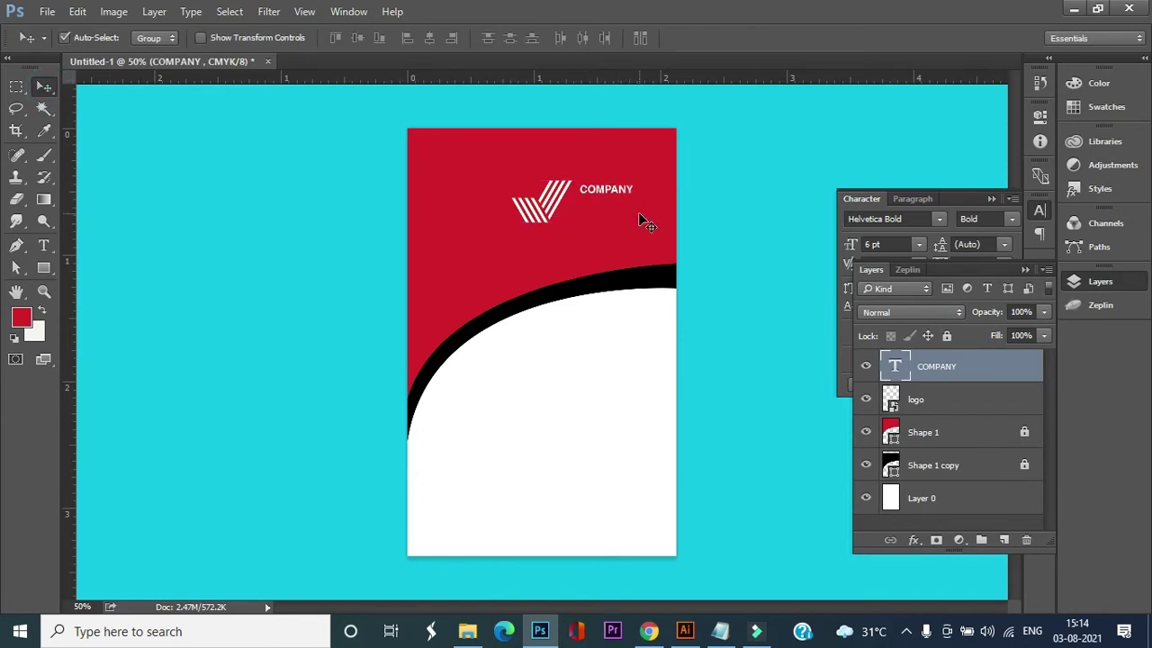
Add the text LOGO at 14 pt in white Helvetica Bold and place it directly beneath COMPANY beside the logo.
left_click(45, 243)
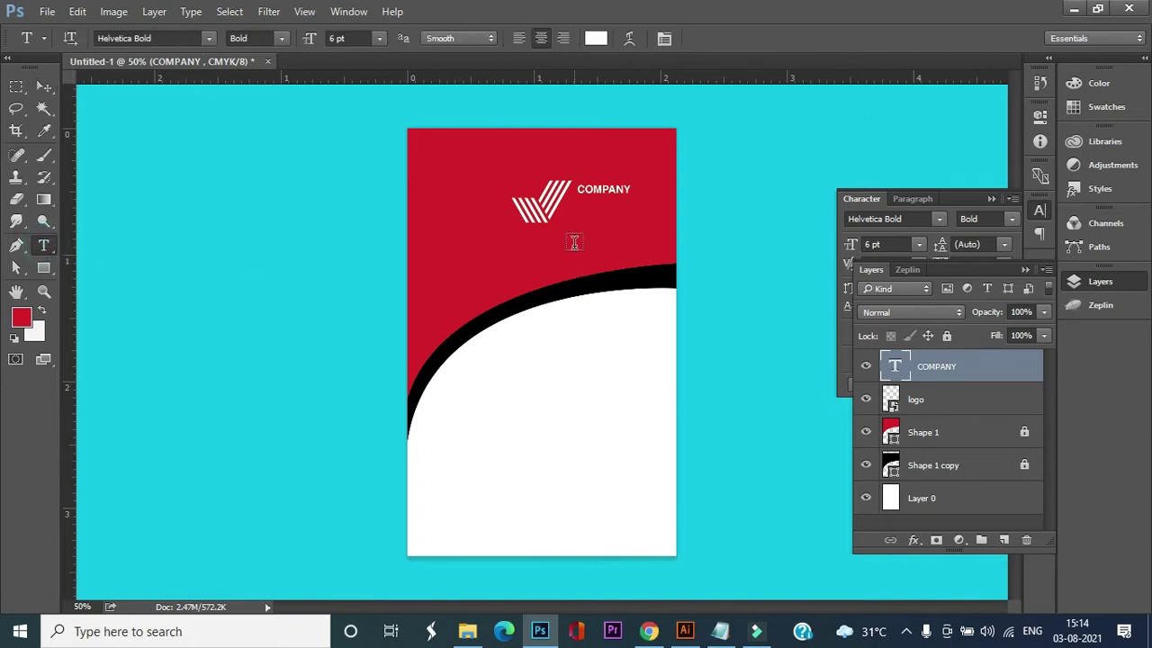
left_click(573, 217)
type("LOGO")
left_click_drag(618, 216, 558, 219)
key("ctrl+shift+period")
key("ctrl+shift+period")
key("ctrl+shift+period")
key("ctrl+shift+period")
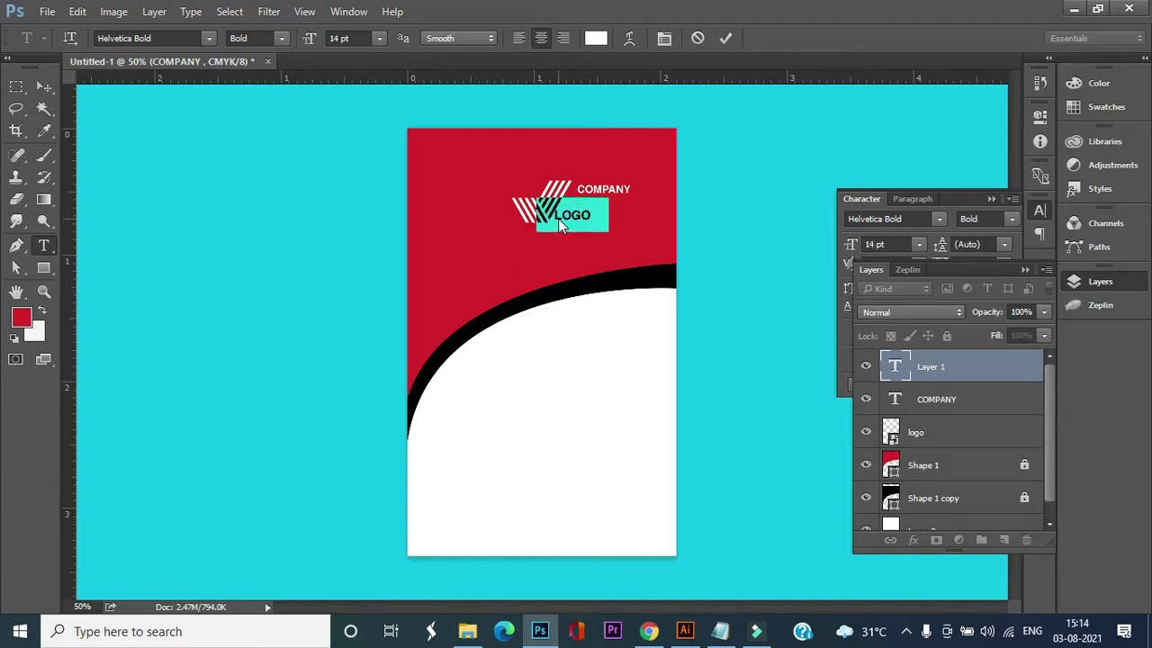
left_click(44, 86)
left_click_drag(565, 220, 610, 196)
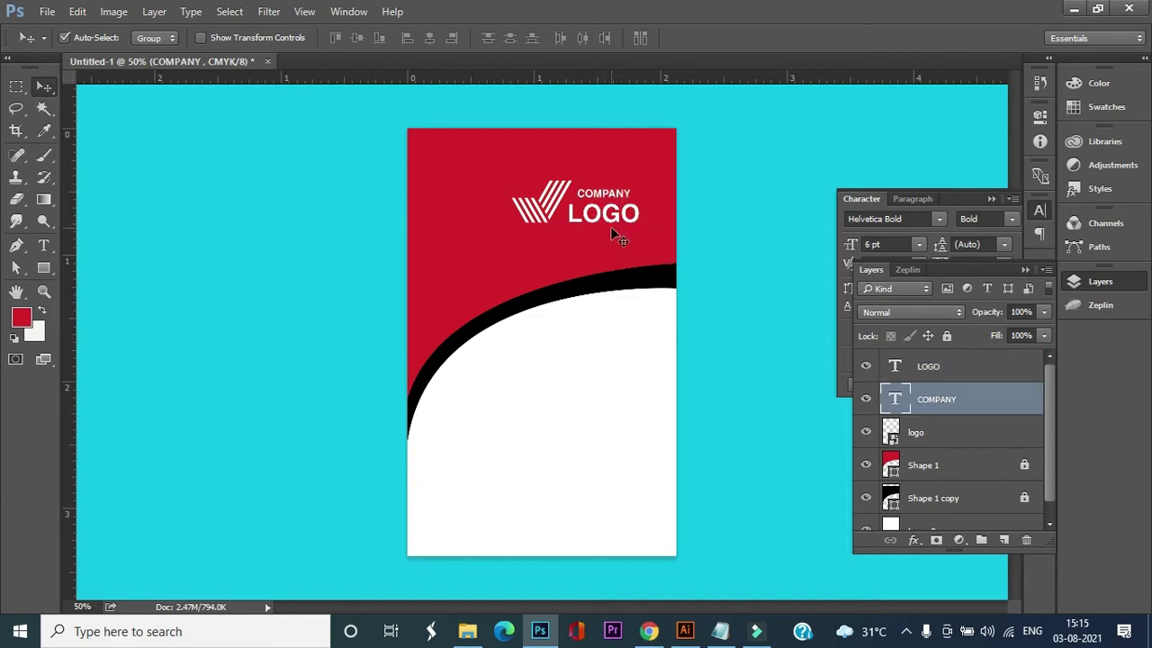
Undo the last move of the white background layer and lock that layer.
left_click(611, 229)
left_click_drag(500, 169, 619, 237)
key("ctrl+z")
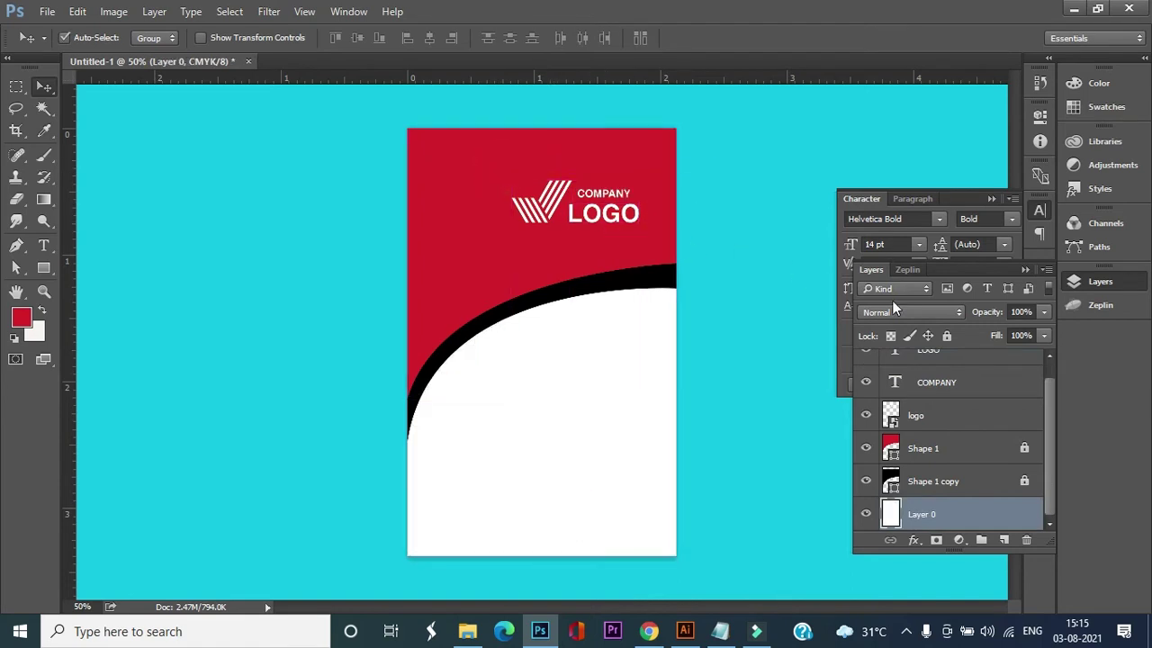
left_click(946, 336)
Scale the COMPANY and LOGO texts together down to about 88%.
left_click_drag(646, 184, 652, 212)
key("ctrl+t")
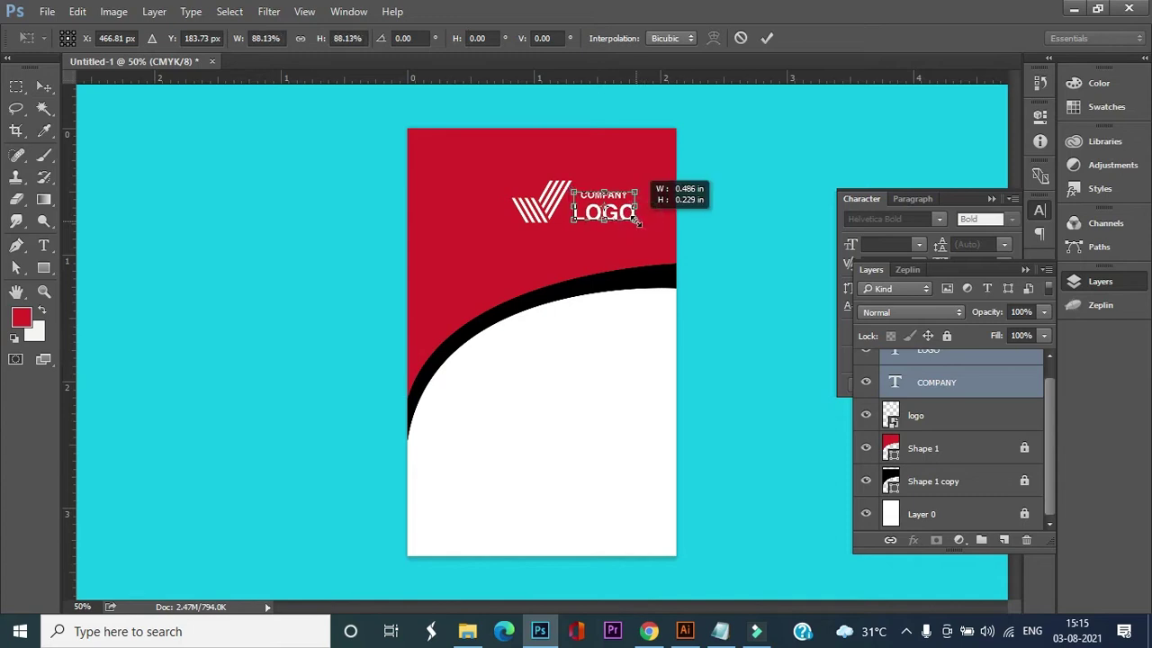
key("Return")
Move the logo and both texts together up towards the header's centre and scale them down slightly.
left_click_drag(493, 173, 644, 227)
left_click_drag(582, 195, 551, 173)
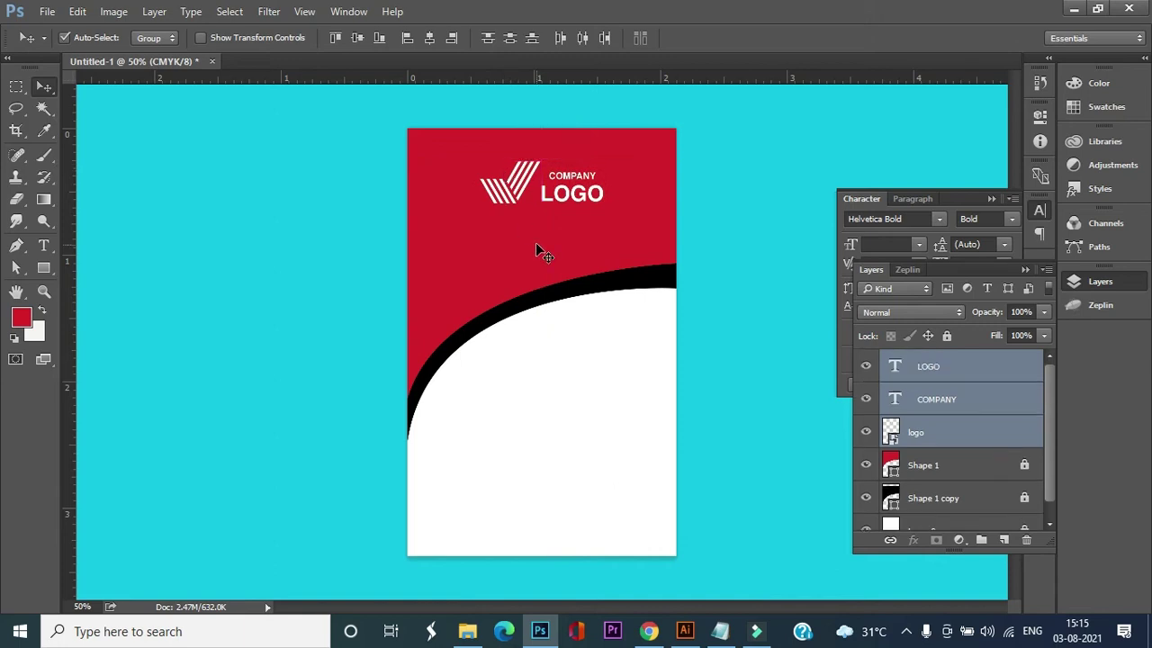
key("ctrl+t")
left_click_drag(601, 204, 592, 199)
key("Return")
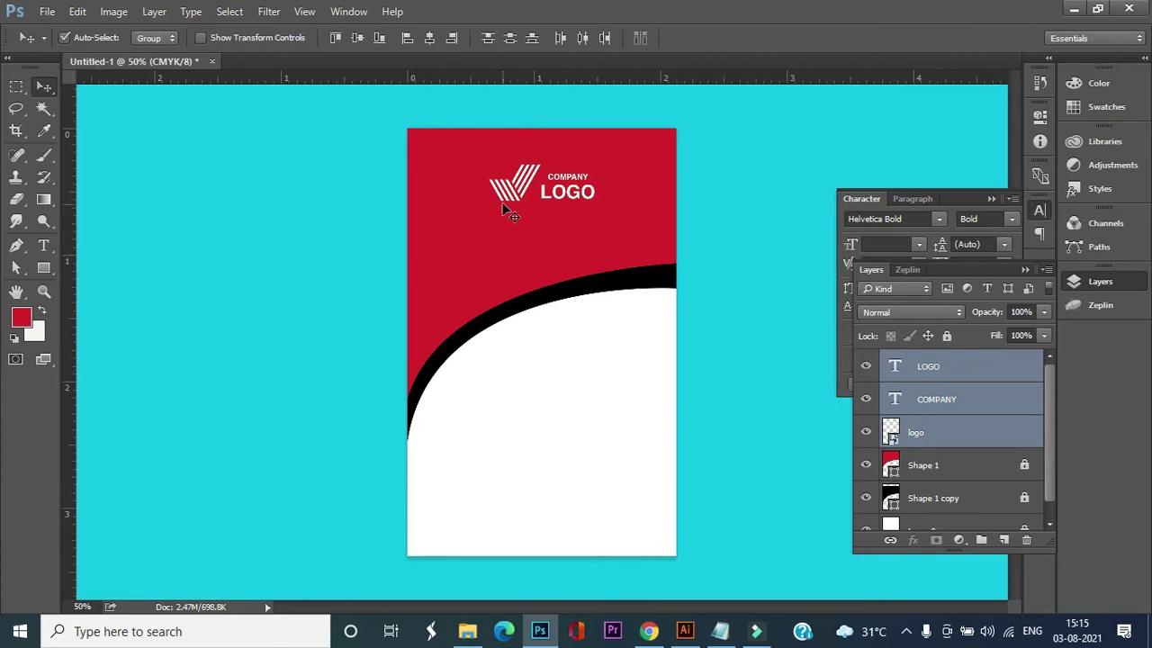
Nudge the logo and both texts slightly left and up within the red header and deselect them.
left_click_drag(483, 153, 627, 219)
key("Left")
key("Left")
key("Left")
key("Left")
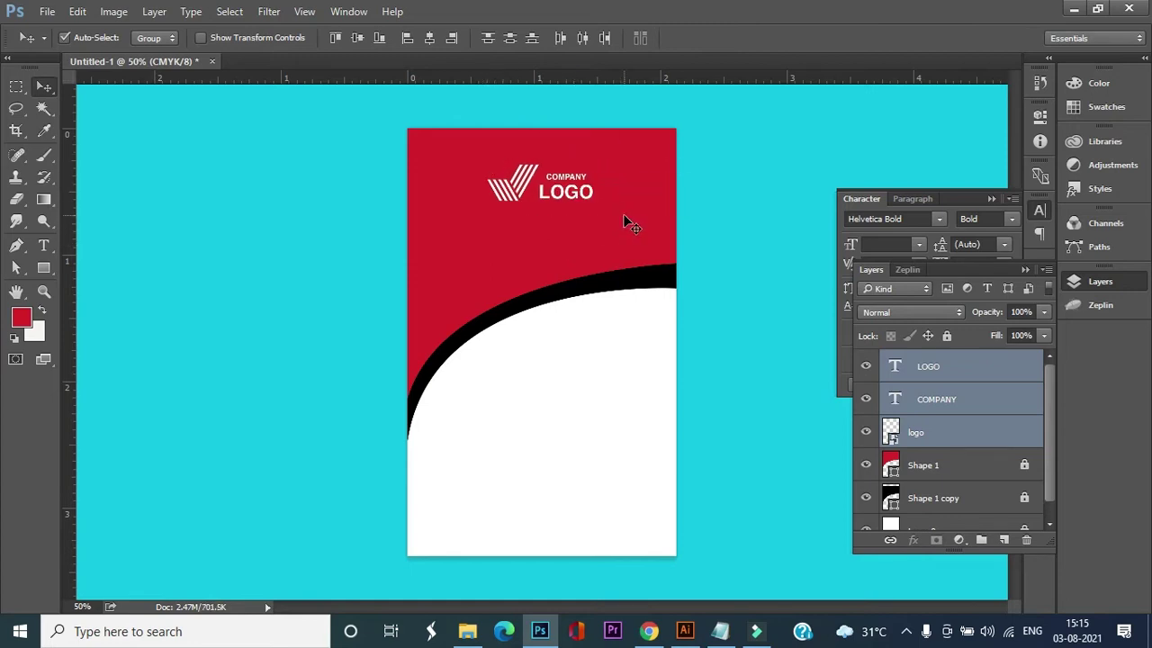
key("Left")
key("Left")
key("Left")
key("Left")
key("Up")
key("Up")
key("Up")
key("Up")
key("Up")
key("Up")
key("Up")
key("Up")
key("Up")
key("Up")
key("Up")
key("Up")
key("Up")
key("Up")
key("Up")
key("Up")
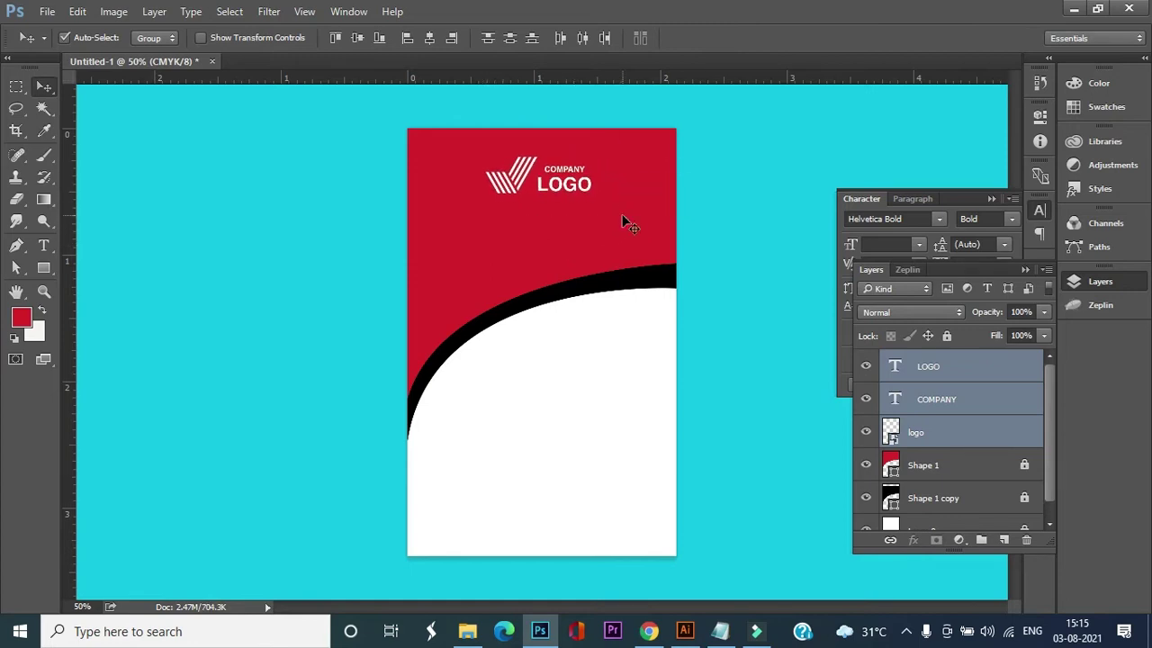
key("Down")
key("Down")
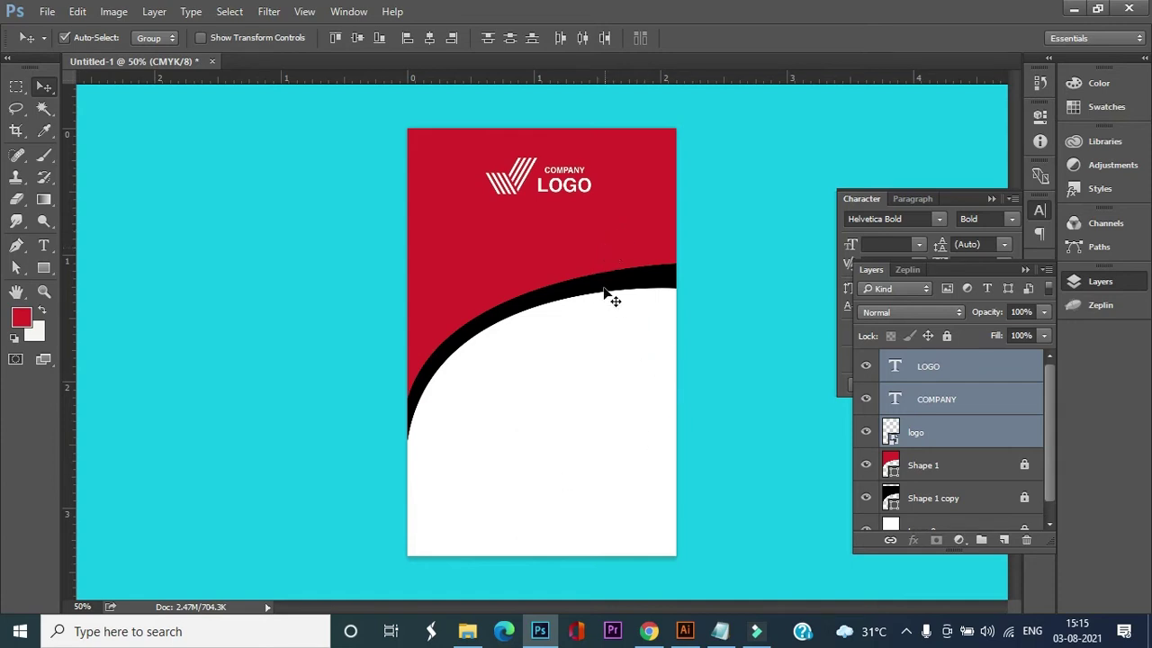
key("Down")
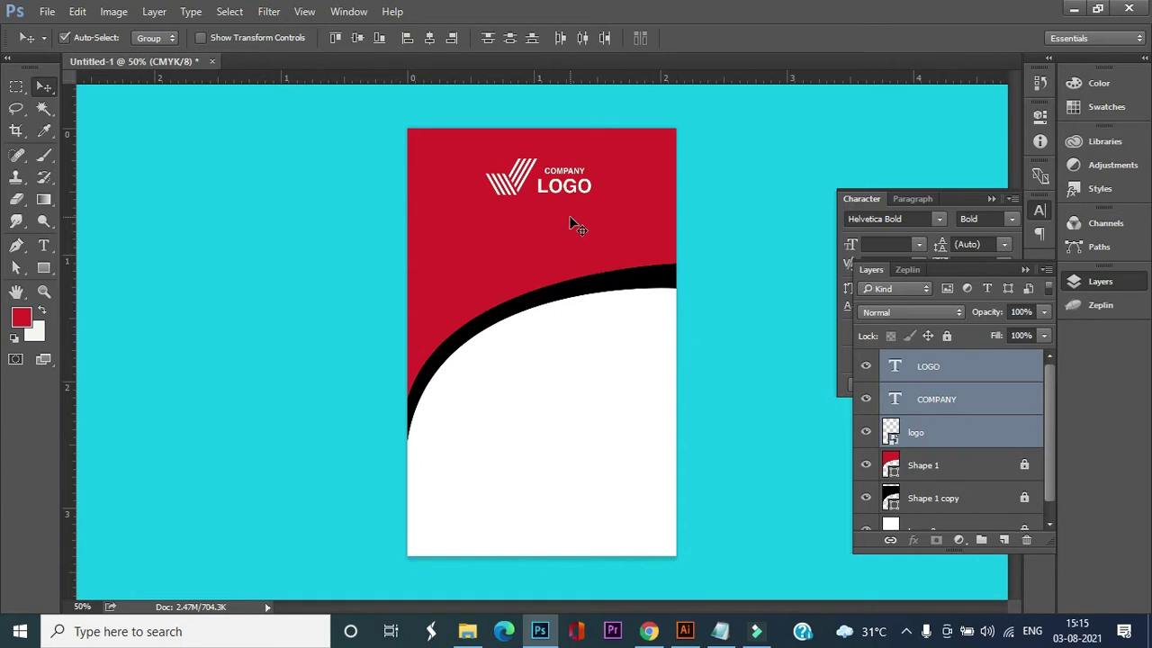
left_click(713, 305)
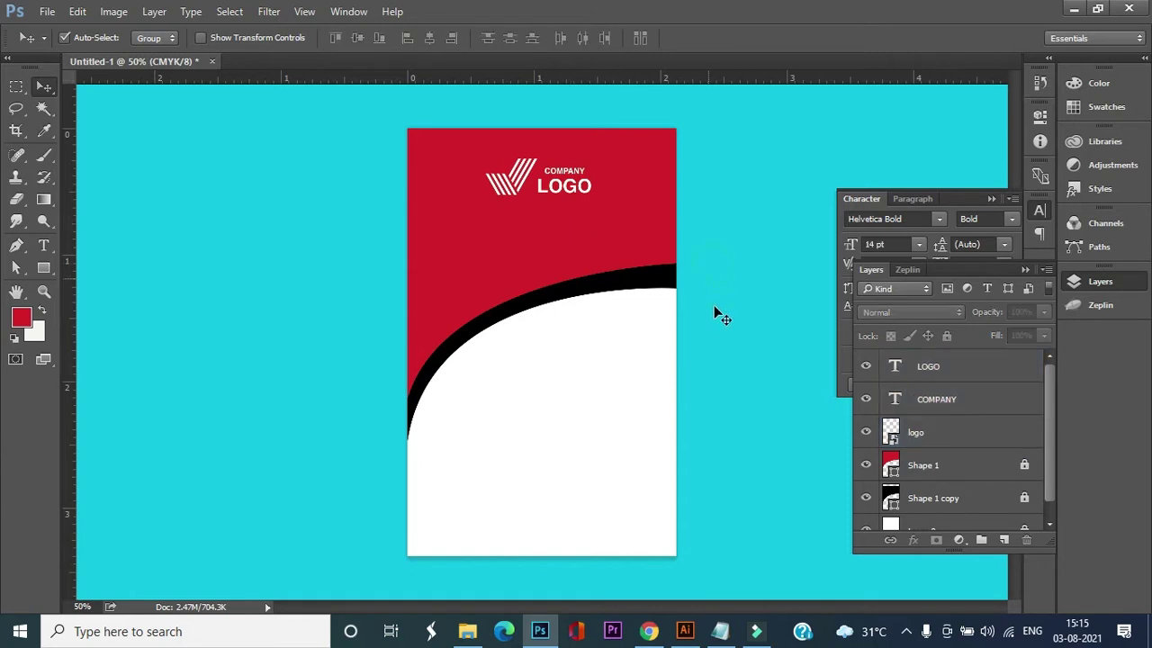
Draw a circle about 276 px wide with the Ellipse tool and place it below the logo, overlapping the black curve.
left_click(44, 269)
left_click(88, 296)
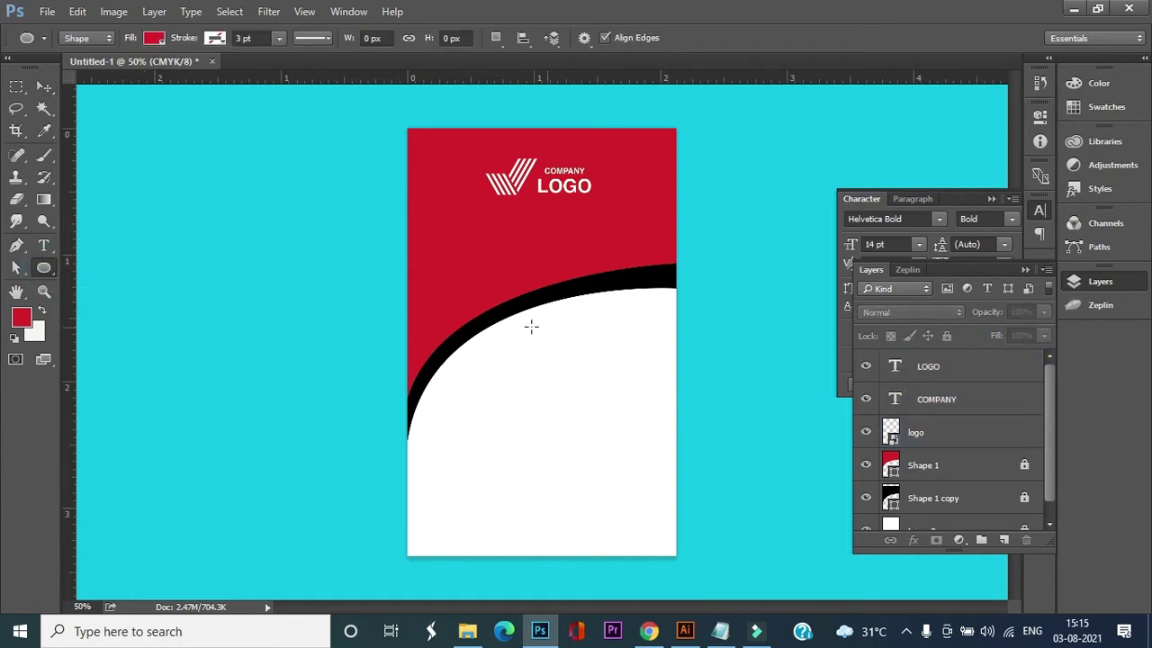
left_click_drag(526, 273, 585, 353)
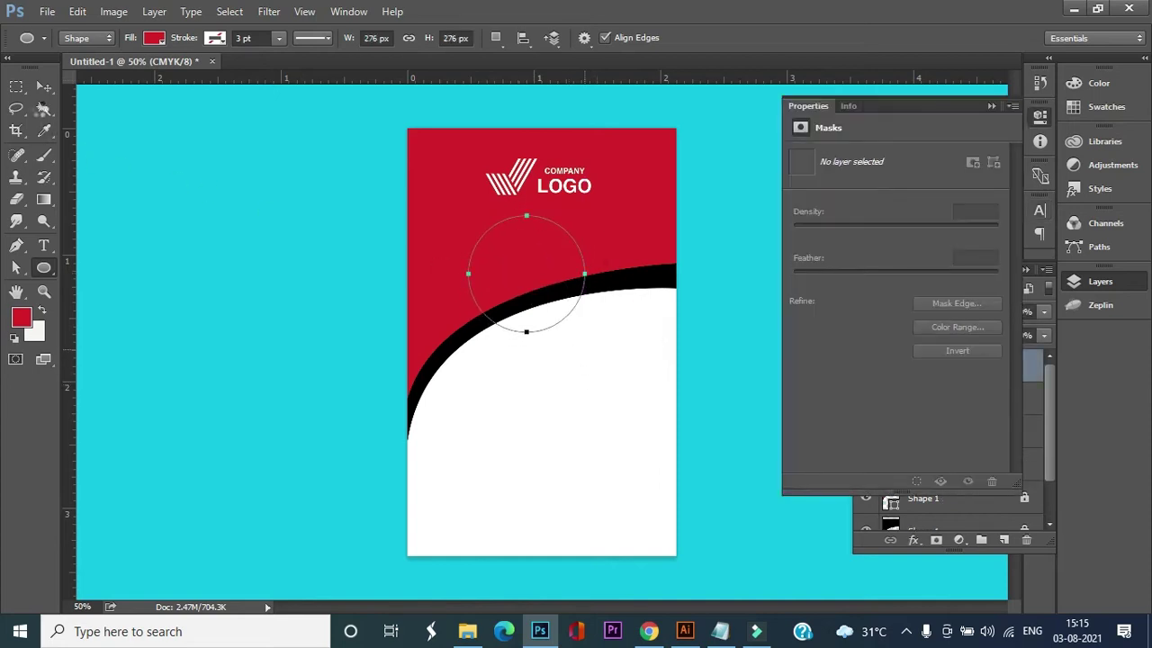
left_click(44, 86)
left_click_drag(529, 233, 548, 255)
Fill the circle with light grey and give it a 3 pt white stroke.
key("a")
left_click(221, 38)
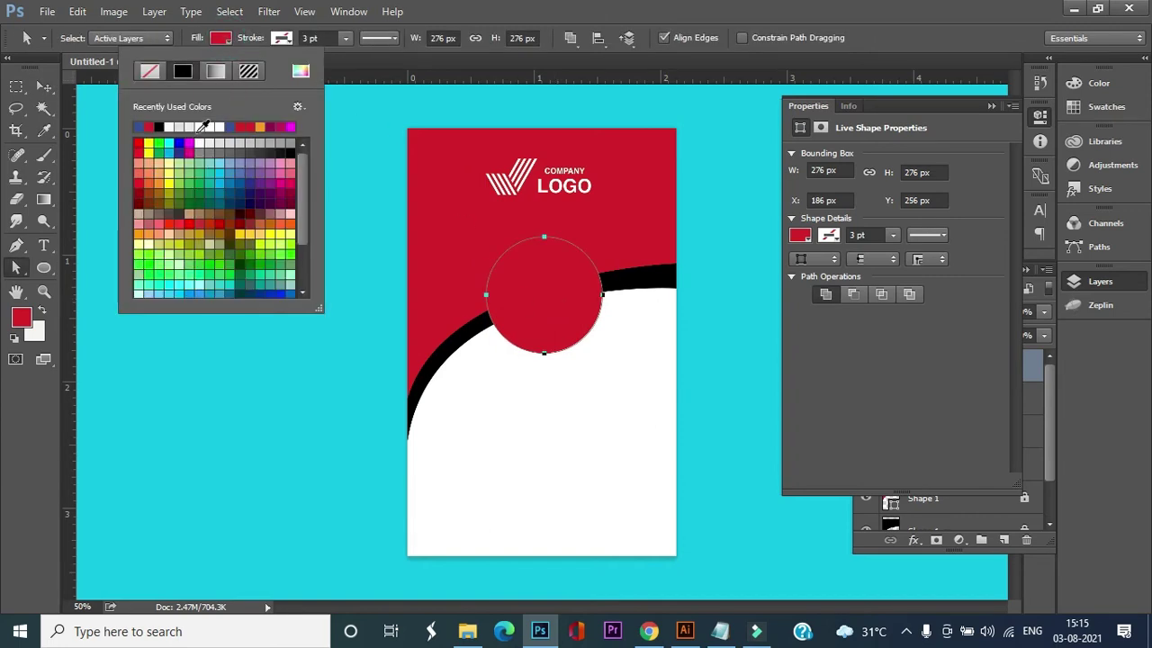
left_click(180, 127)
left_click(43, 85)
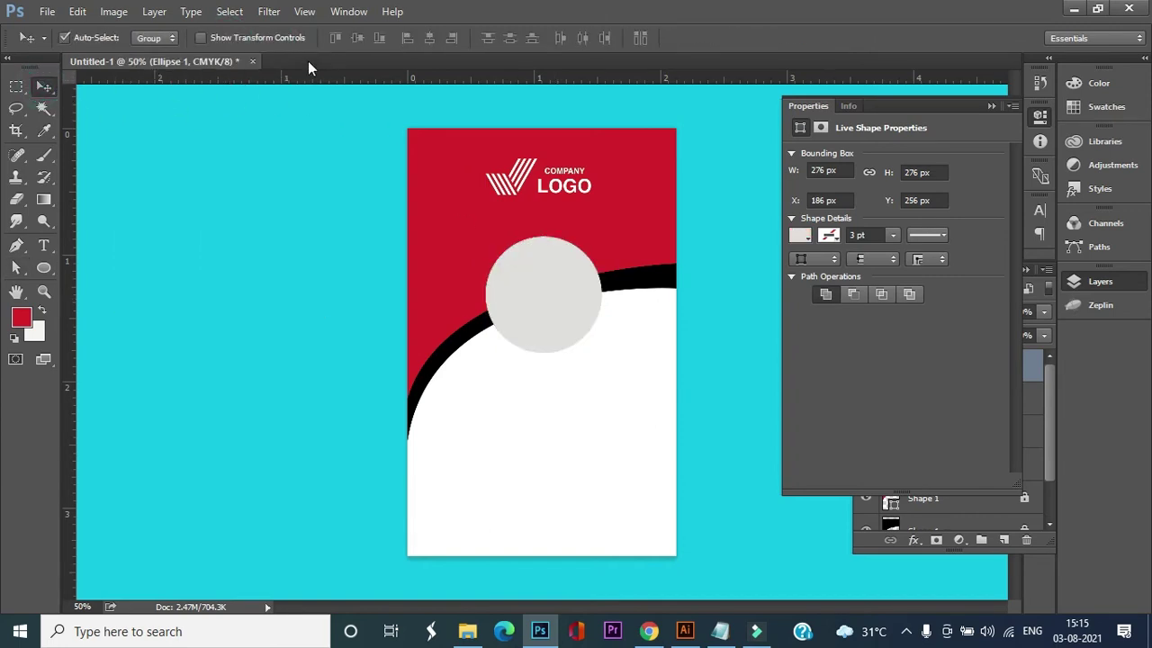
key("a")
left_click(281, 38)
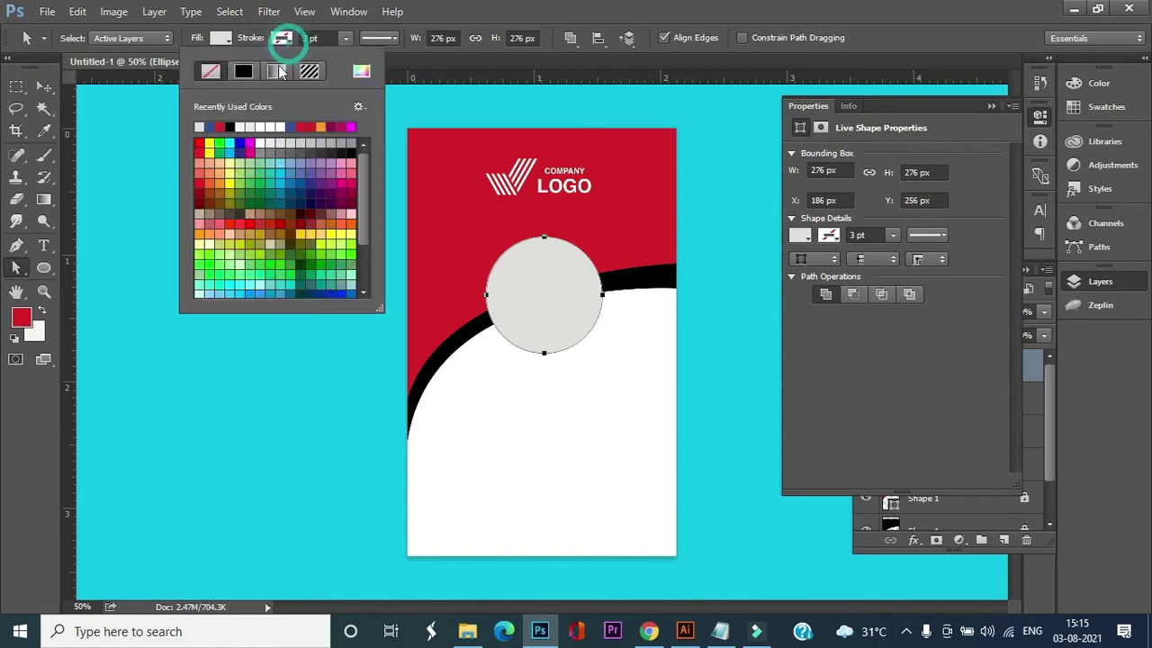
left_click(241, 71)
left_click(45, 90)
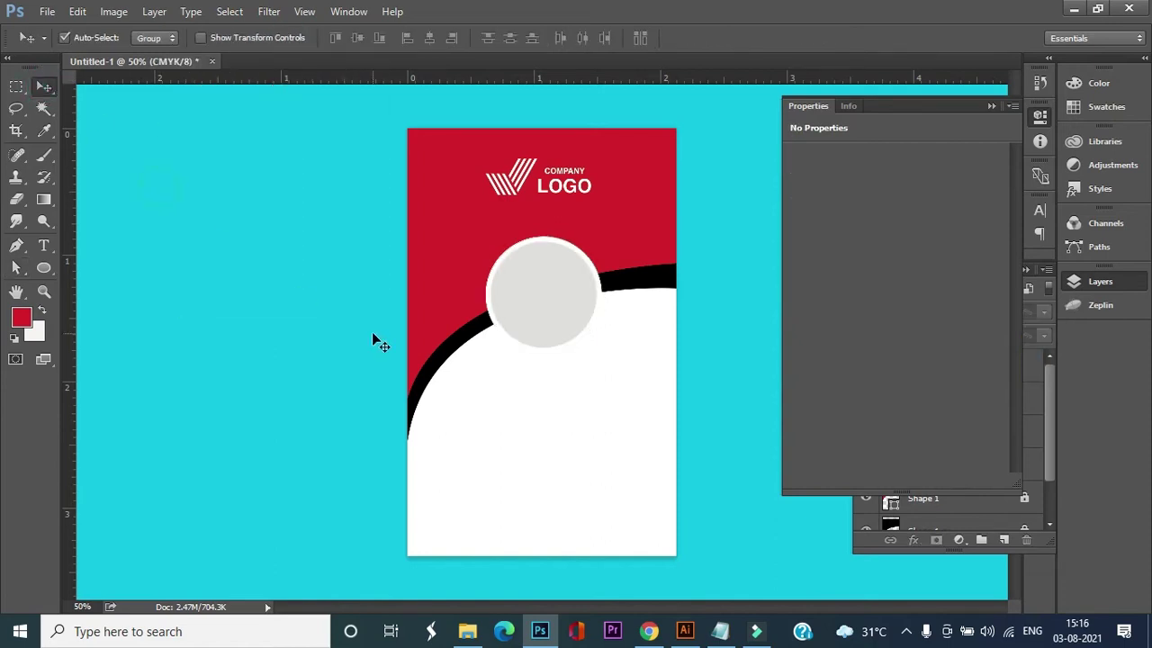
Enlarge the circle proportionally about its centre to about 320 px.
left_click(521, 315)
key("ctrl+t")
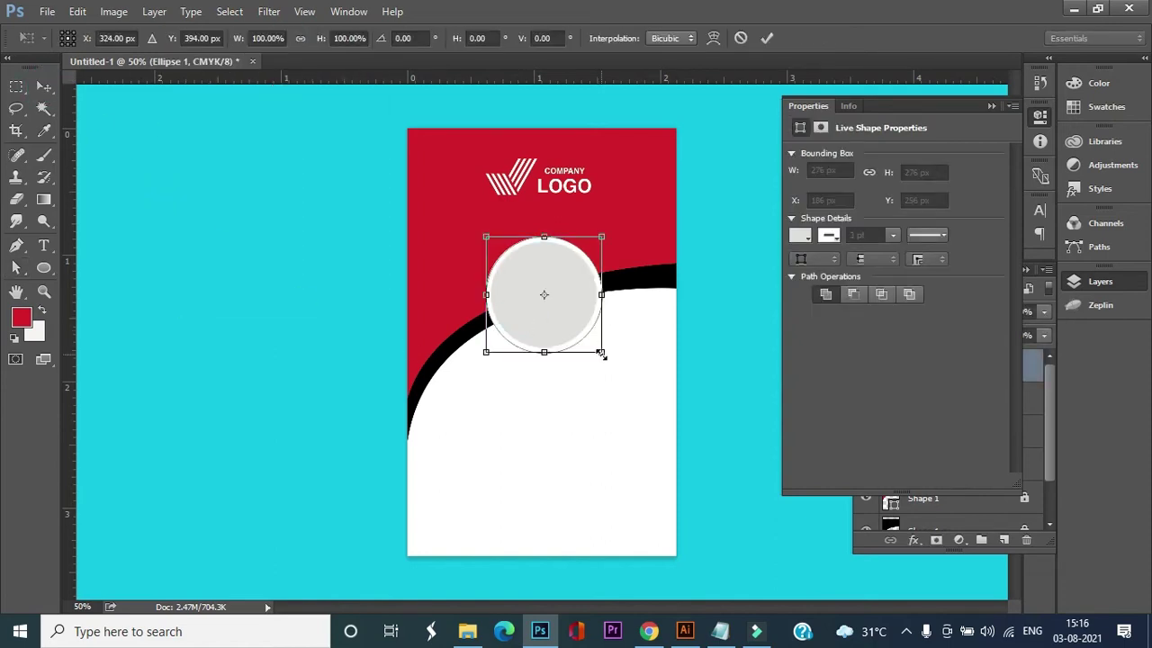
left_click_drag(601, 351, 612, 360)
key("Return")
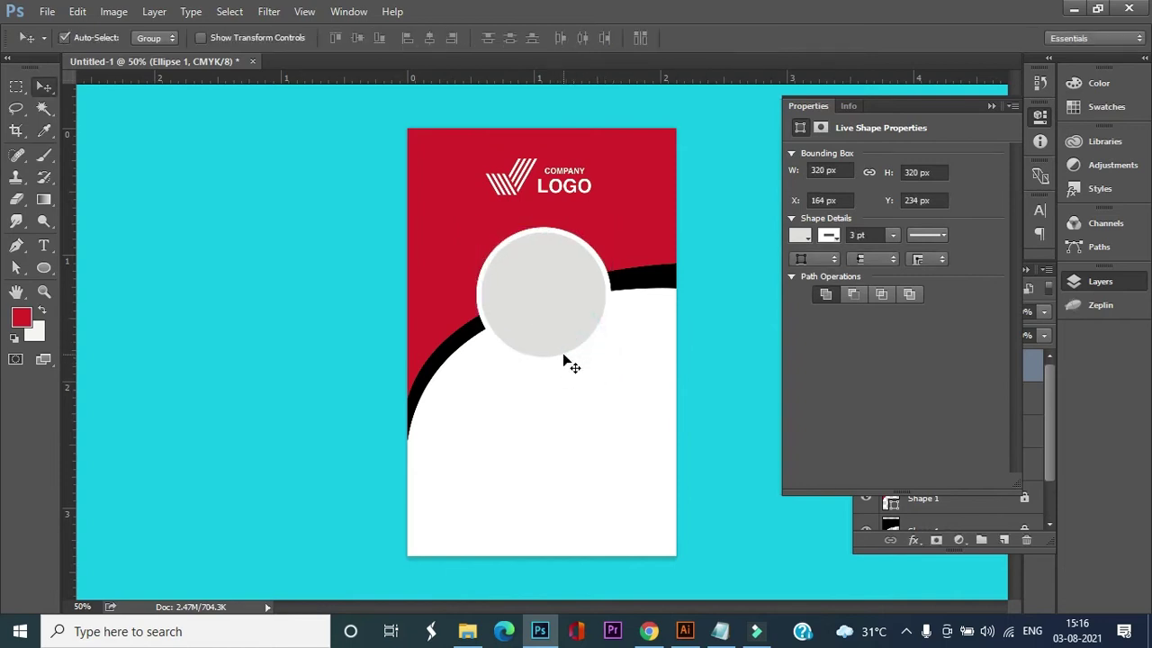
Place the portrait photo 01 in the document, scaled to about 2.4%, so that it covers the circle.
left_click(467, 630)
left_click(221, 146)
left_click_drag(221, 146, 565, 394)
left_click_drag(475, 192, 462, 225)
left_click_drag(579, 303, 550, 252)
key("Return")
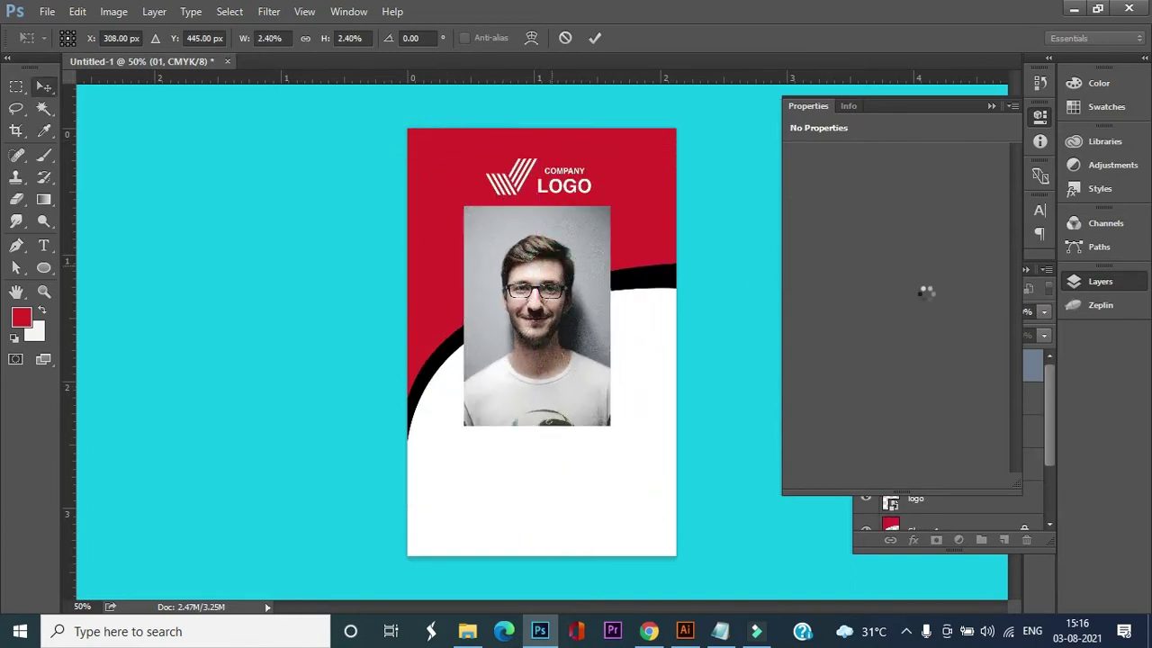
Rasterize the photo layer 01 and clip it to the circle layer beneath it.
left_click(1072, 281)
left_click(991, 106)
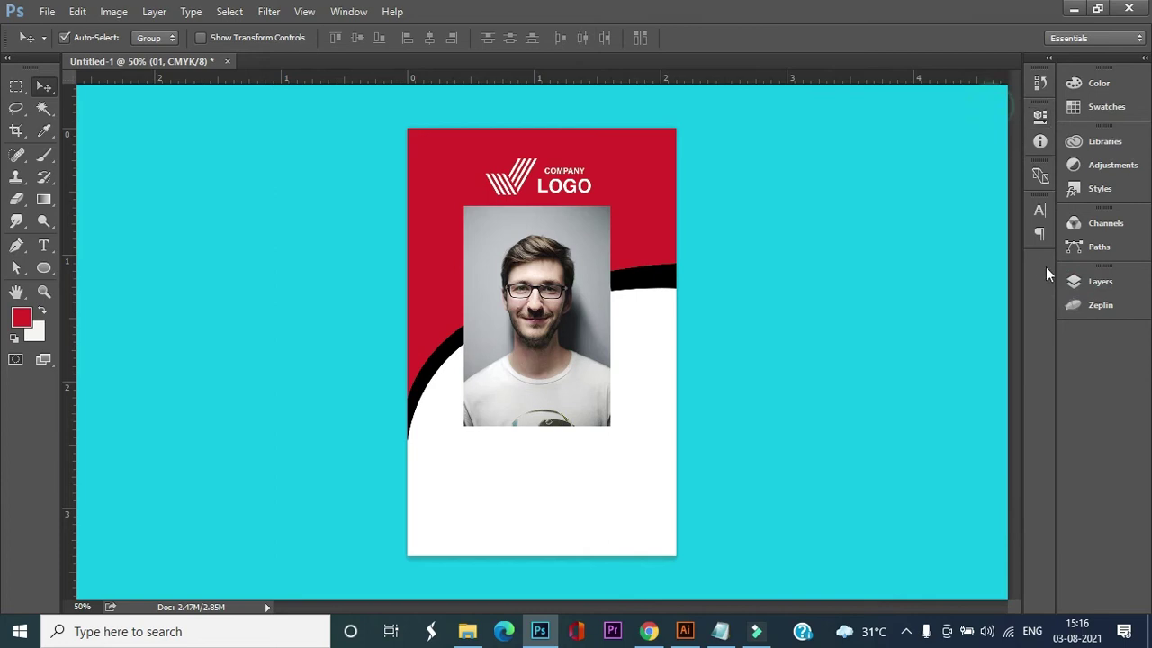
left_click(1073, 280)
right_click(949, 364)
left_click(733, 372)
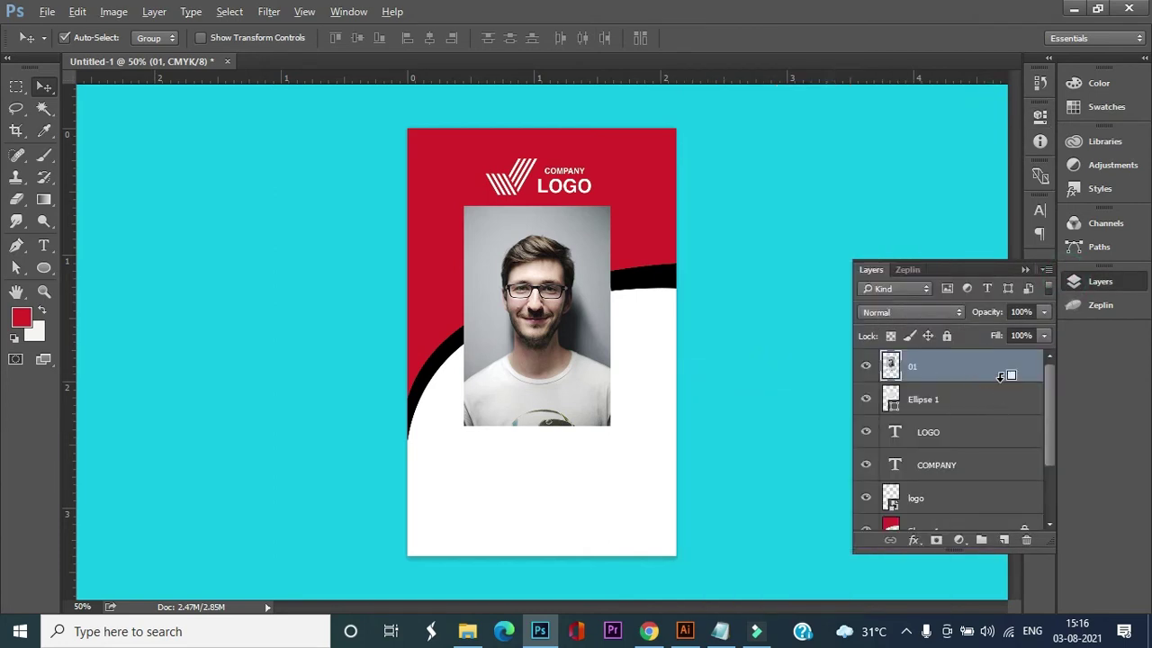
left_click(1002, 378, "alt")
Scale the clipped photo down and reposition it so the face sits centred in the circle.
key("ctrl+t")
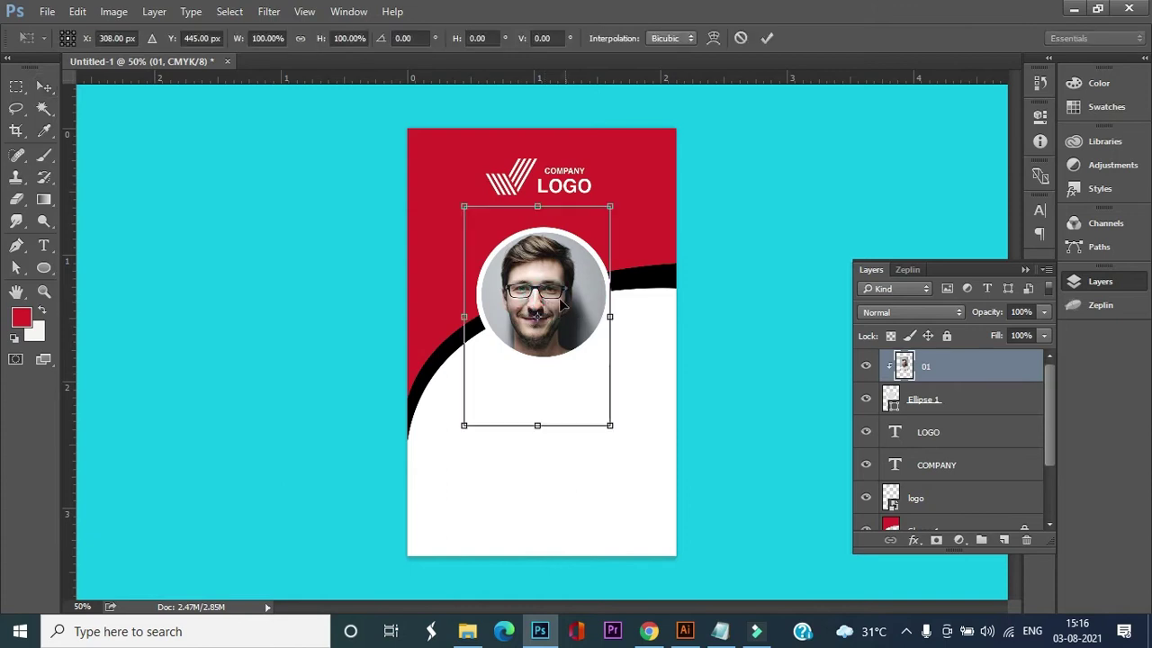
left_click_drag(462, 206, 476, 224)
left_click_drag(557, 273, 567, 262)
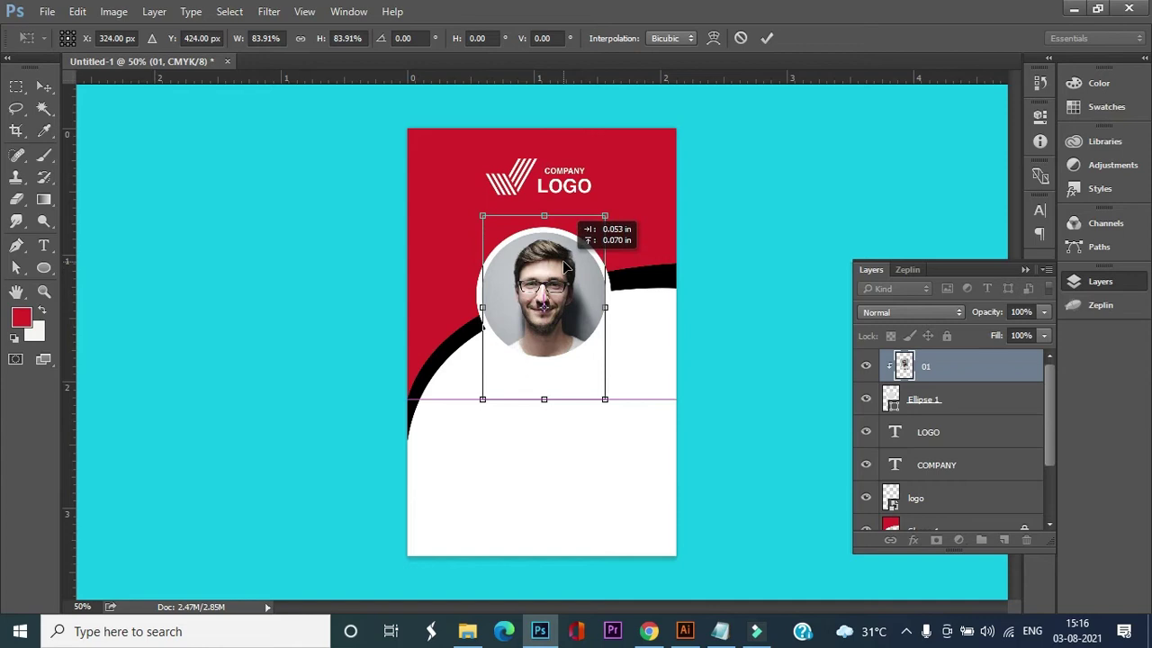
left_click(608, 212)
double_click(557, 279)
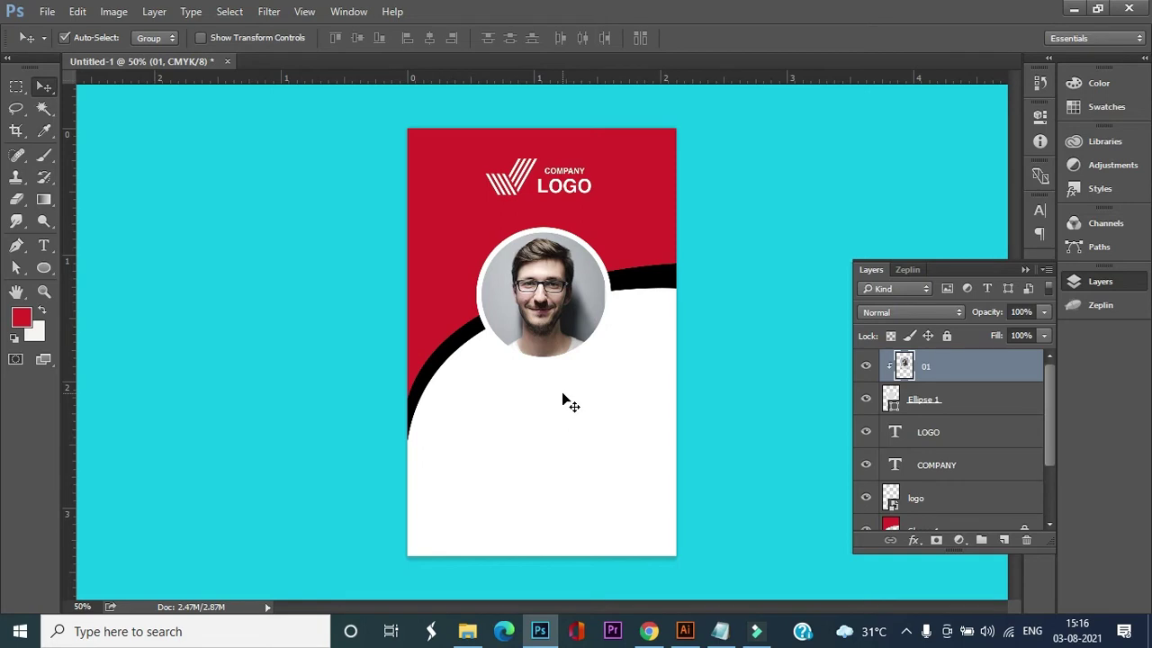
Convert the logo, COMPANY and LOGO layers into one smart object.
left_click_drag(440, 346, 412, 338)
scroll(960, 464, "down", 2)
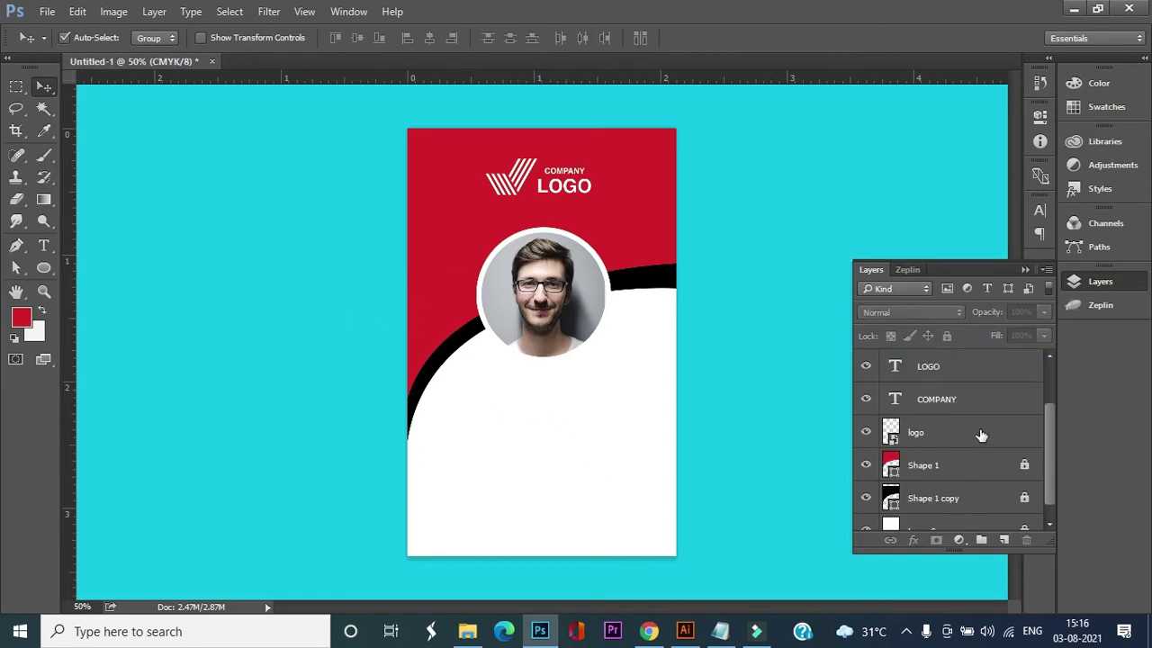
left_click(968, 440)
left_click(970, 404, "shift")
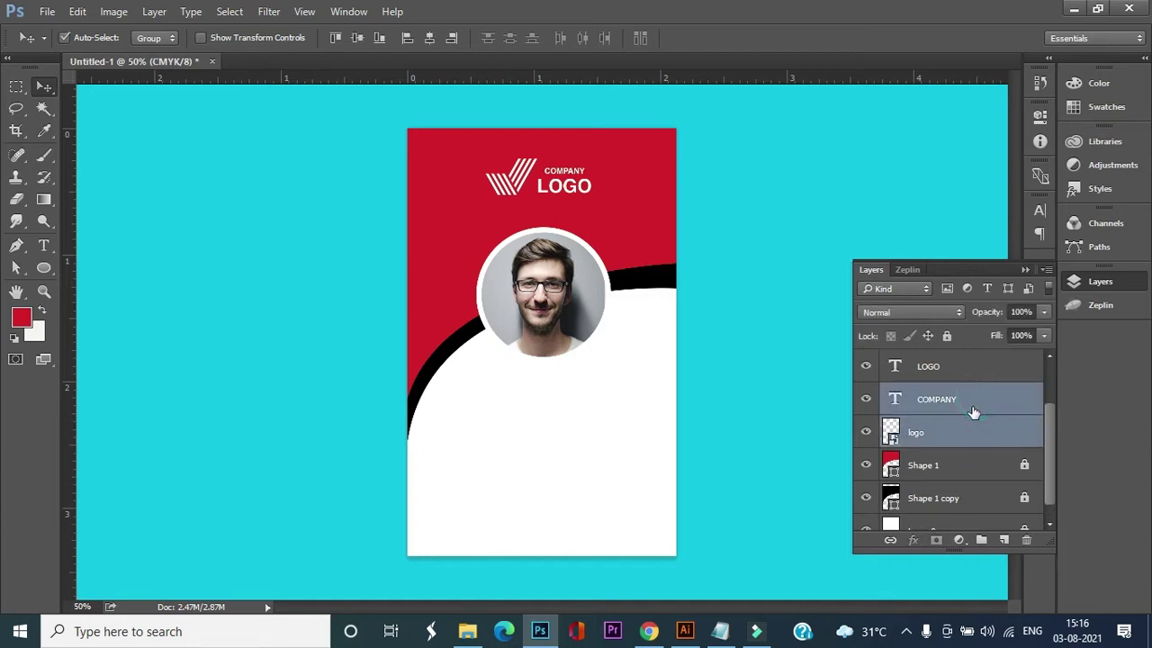
scroll(947, 422, "up", 1)
left_click(957, 406, "shift")
right_click(964, 406)
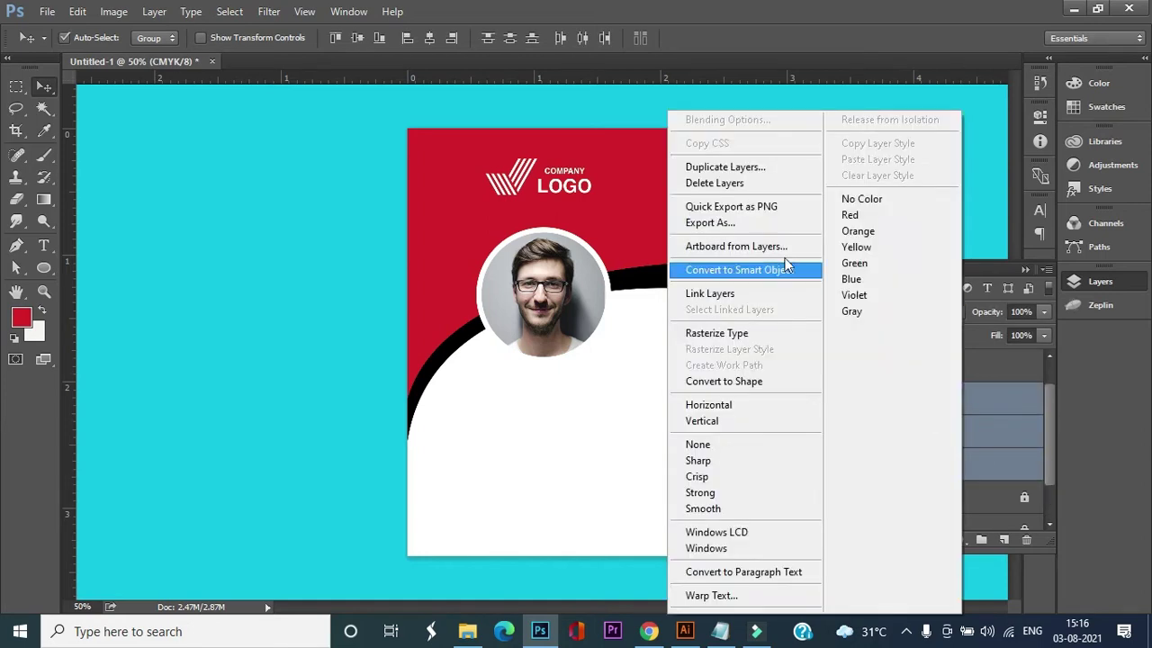
left_click(728, 270)
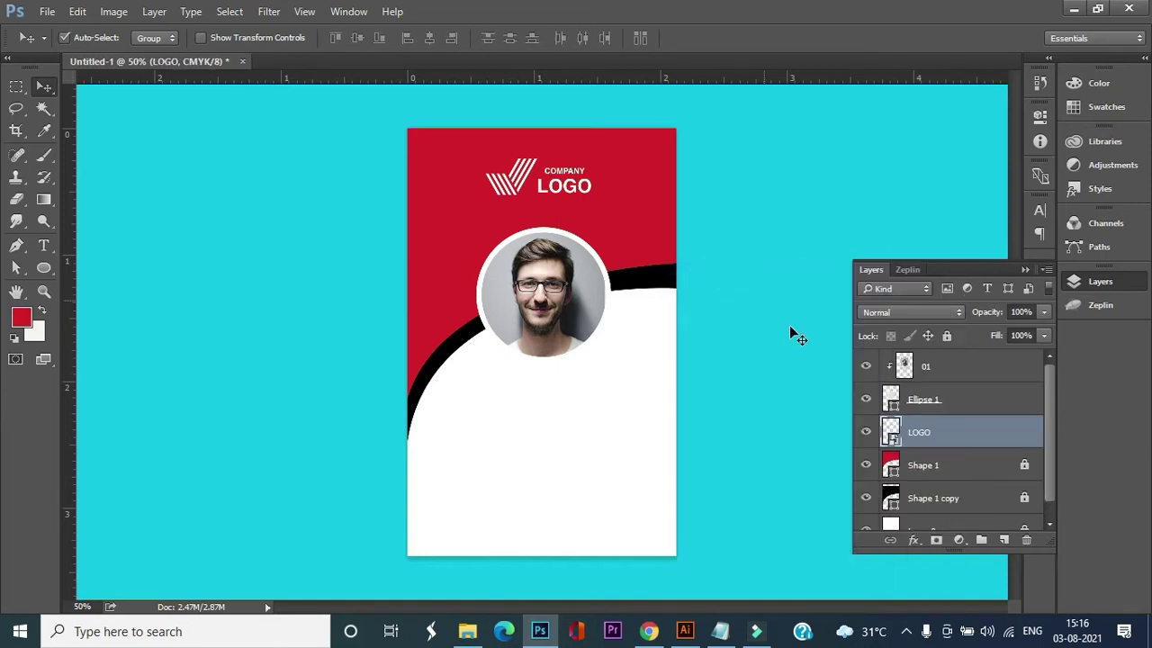
Convert the photo and circle layers into one smart object and align it with the logo by their horizontal centres.
left_click(959, 399)
left_click(963, 369, "shift")
right_click(963, 370)
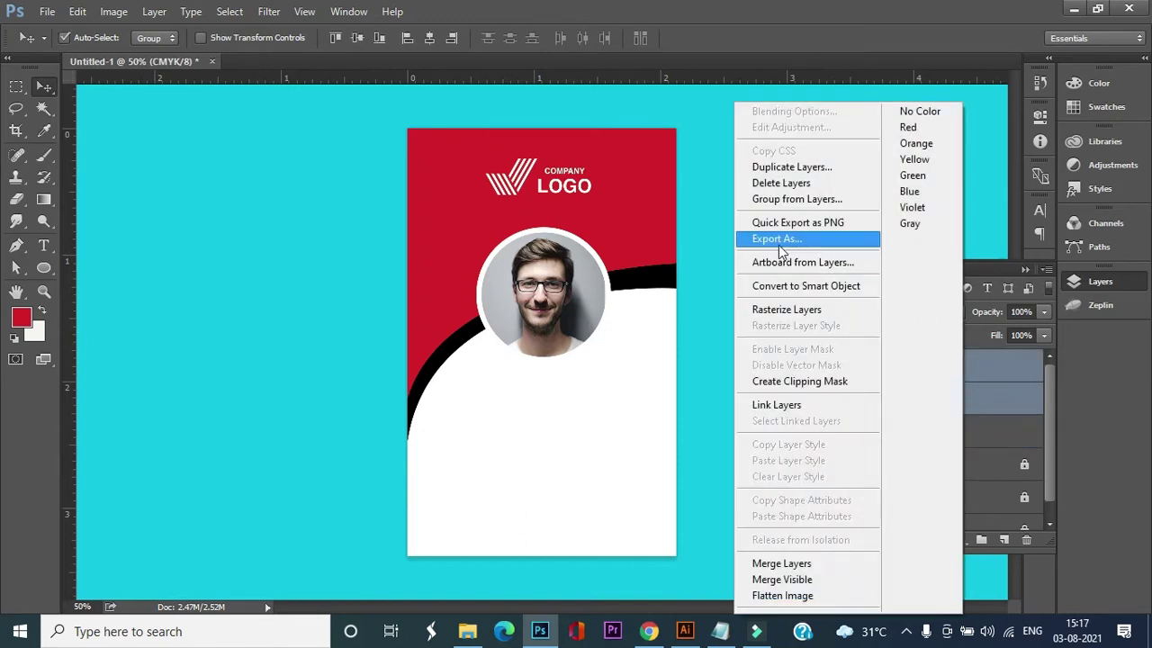
left_click(816, 288)
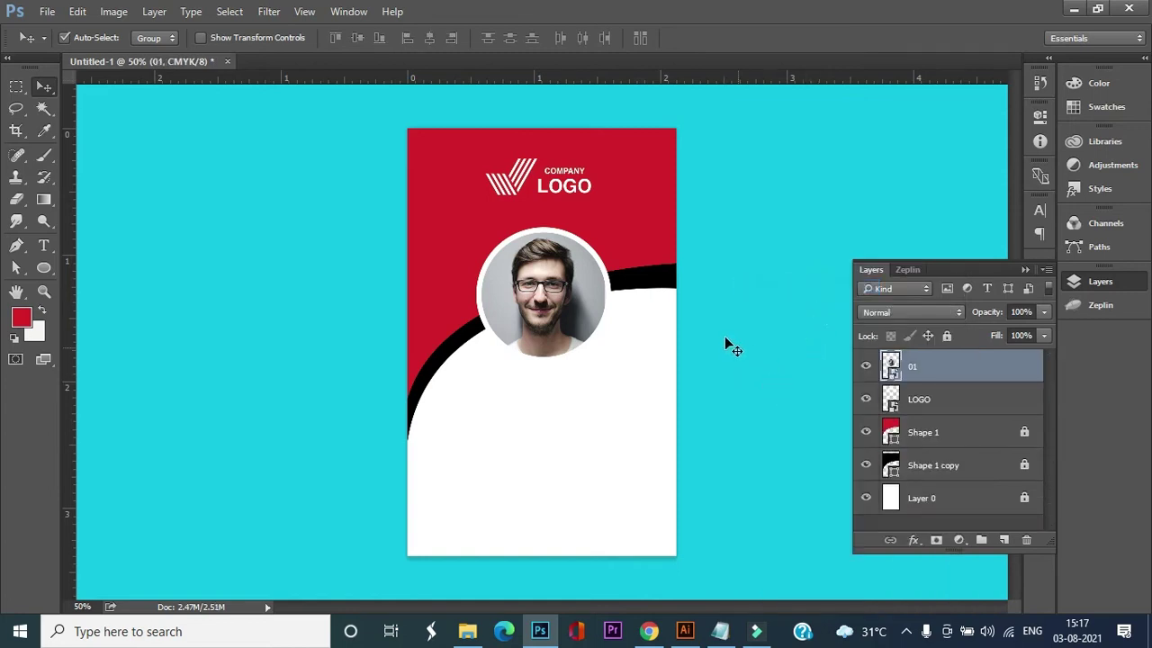
left_click_drag(461, 155, 620, 392)
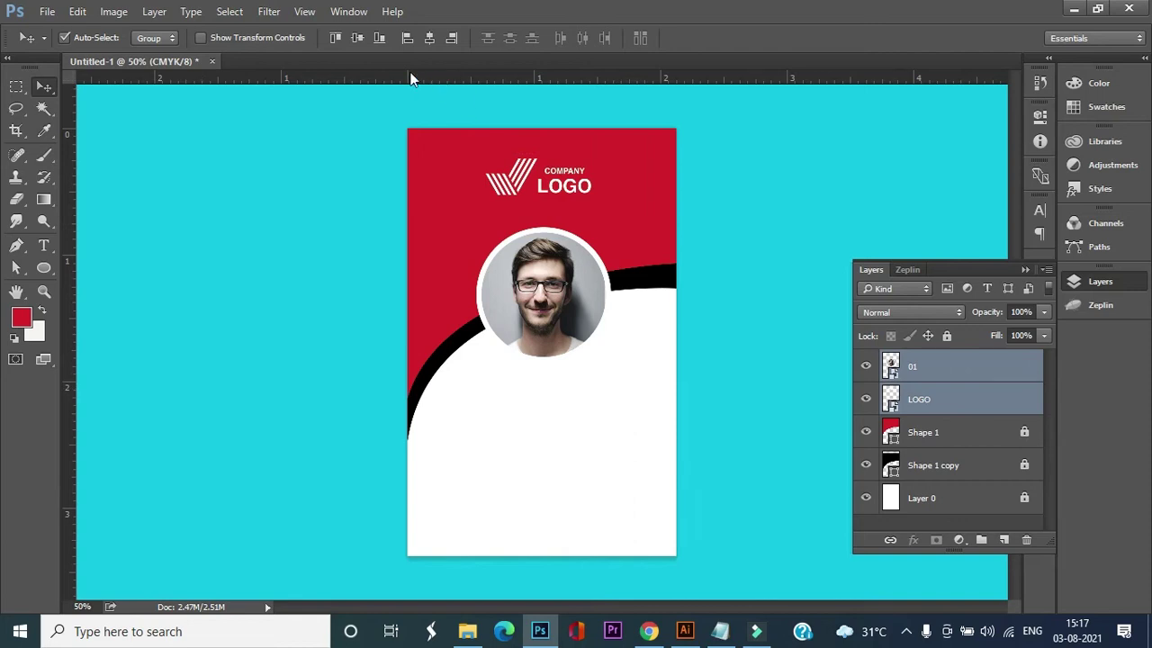
left_click(429, 37)
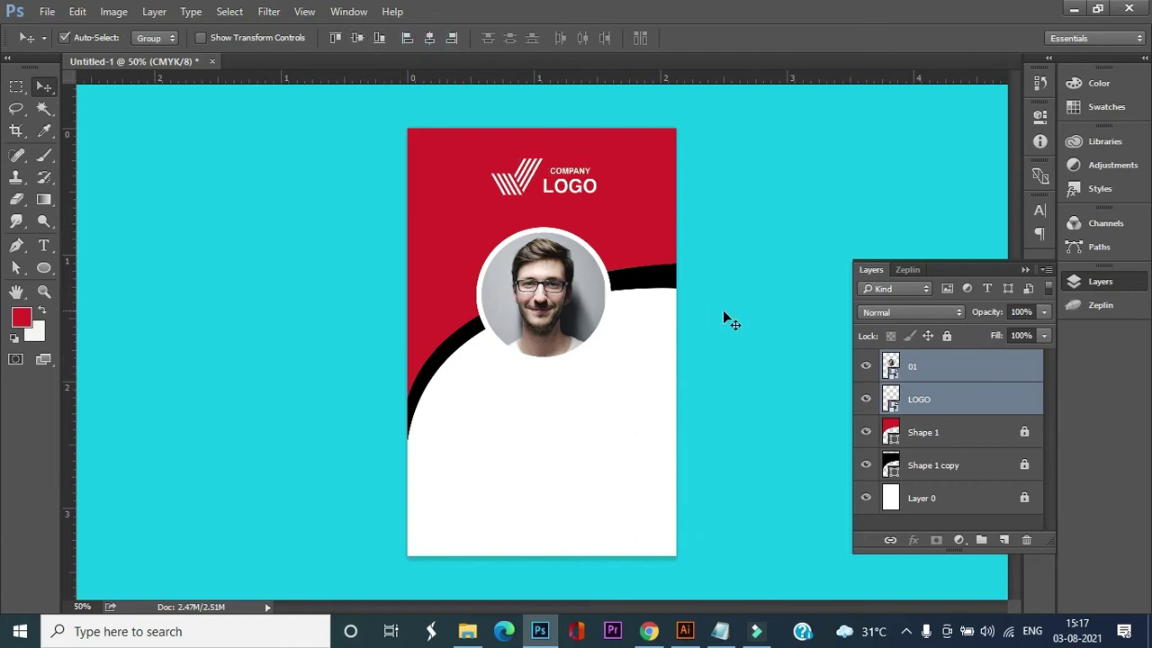
Bring the cardholder's name and the CREATIVE DESIGNER title from Notepad into Photoshop as a text layer and colour it black (000000).
left_click(719, 631)
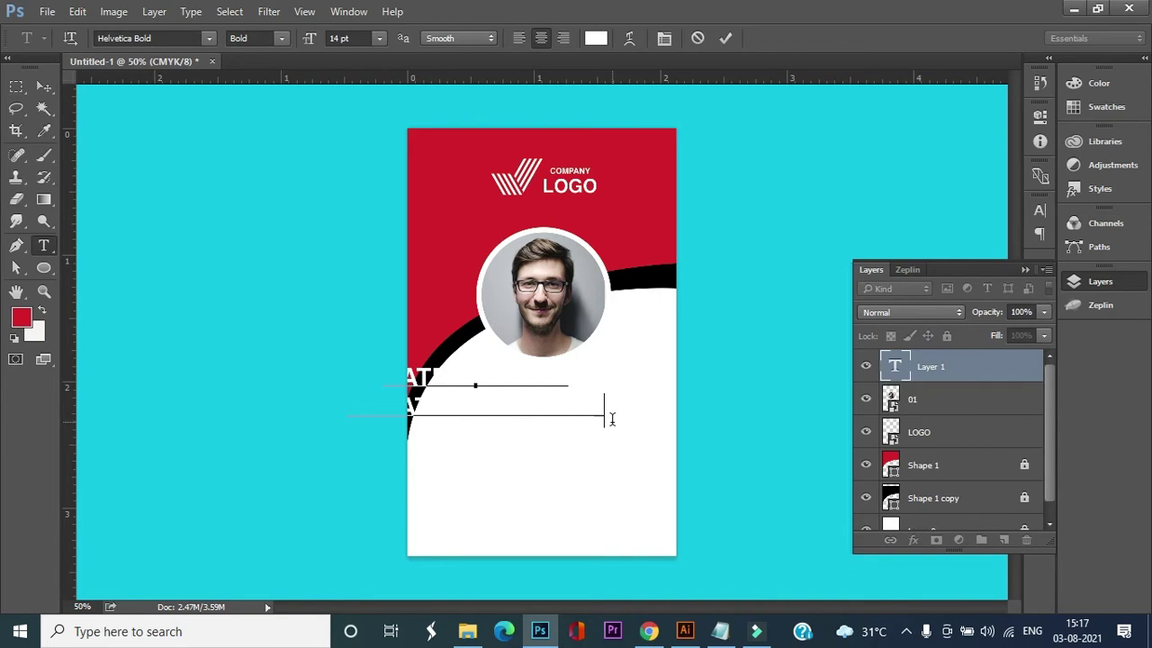
left_click_drag(611, 418, 351, 349)
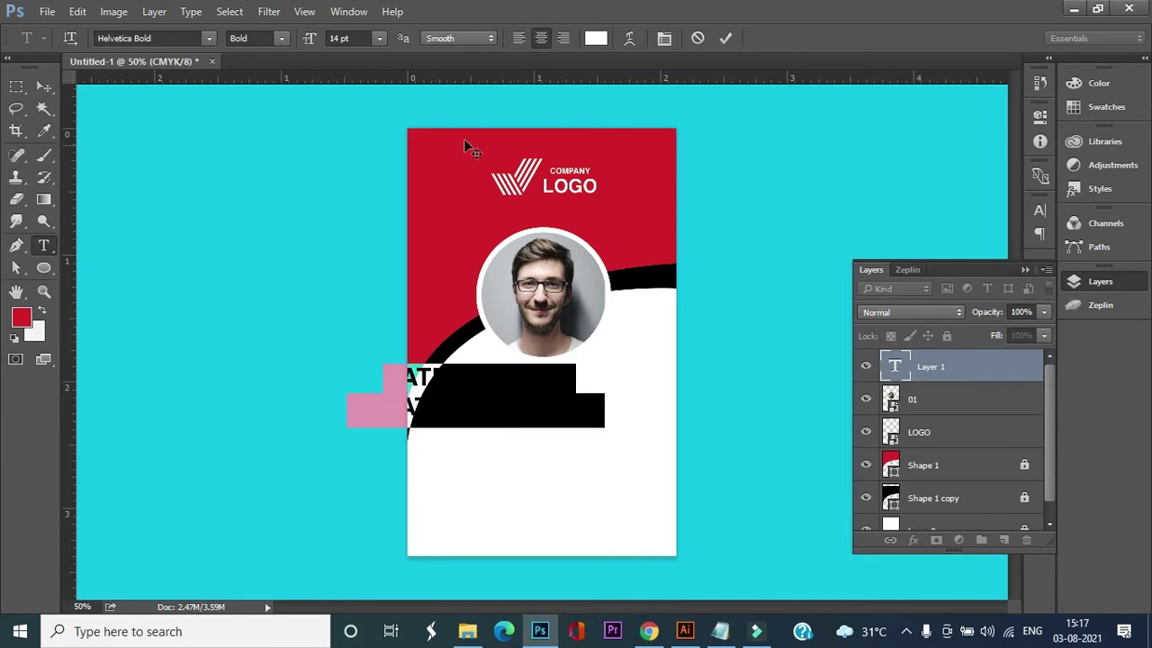
left_click(596, 38)
type("000000")
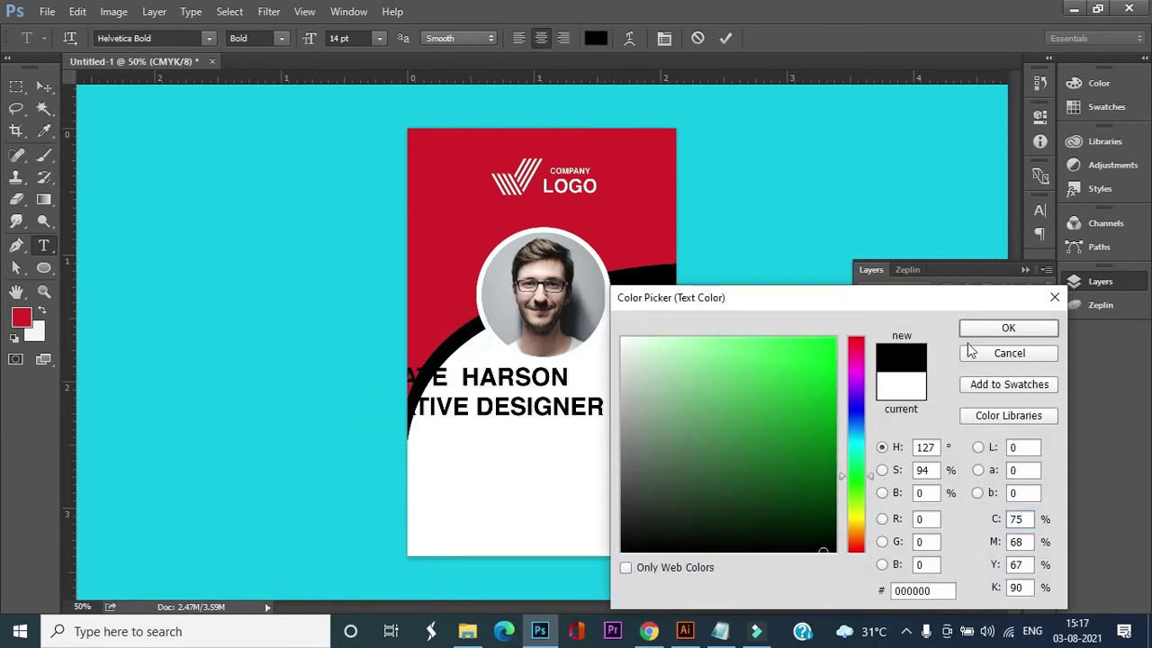
left_click(1008, 327)
Move the name and title text below the photo and align it with the photo and logo by their horizontal centres.
left_click(42, 85)
left_click_drag(441, 374, 518, 385)
left_click_drag(460, 157, 662, 472)
left_click(429, 38)
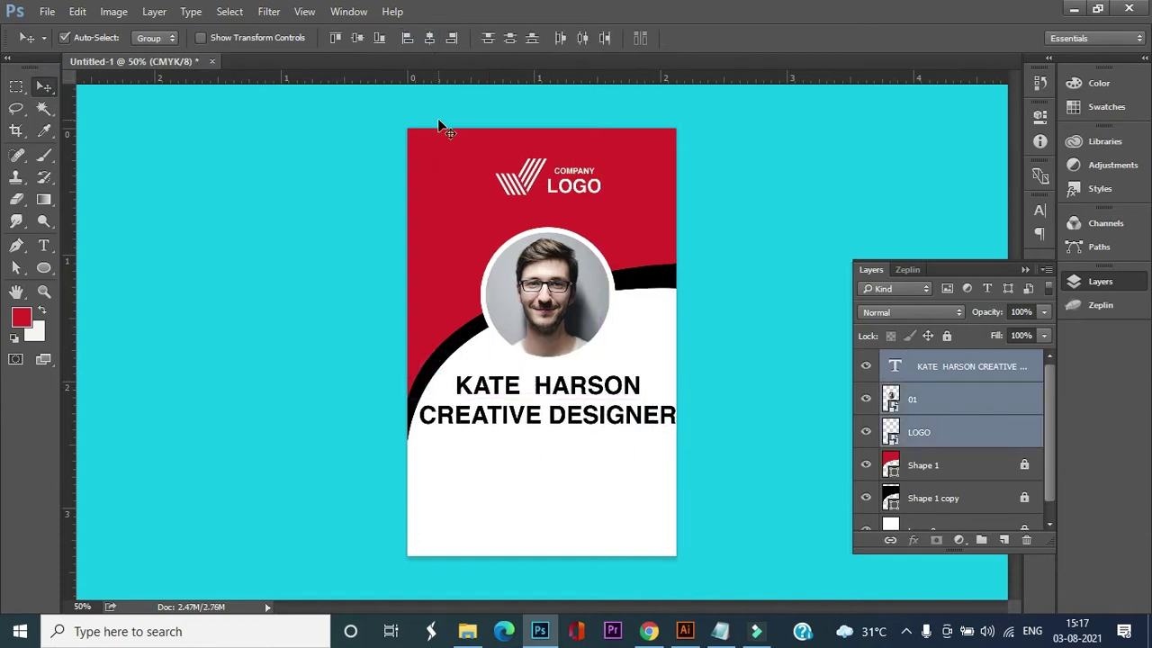
Reduce the CREATIVE DESIGNER line to 7 pt, leaving the name line at its size.
left_click(506, 387)
left_click(44, 245)
left_click(568, 385)
triple_click(568, 385)
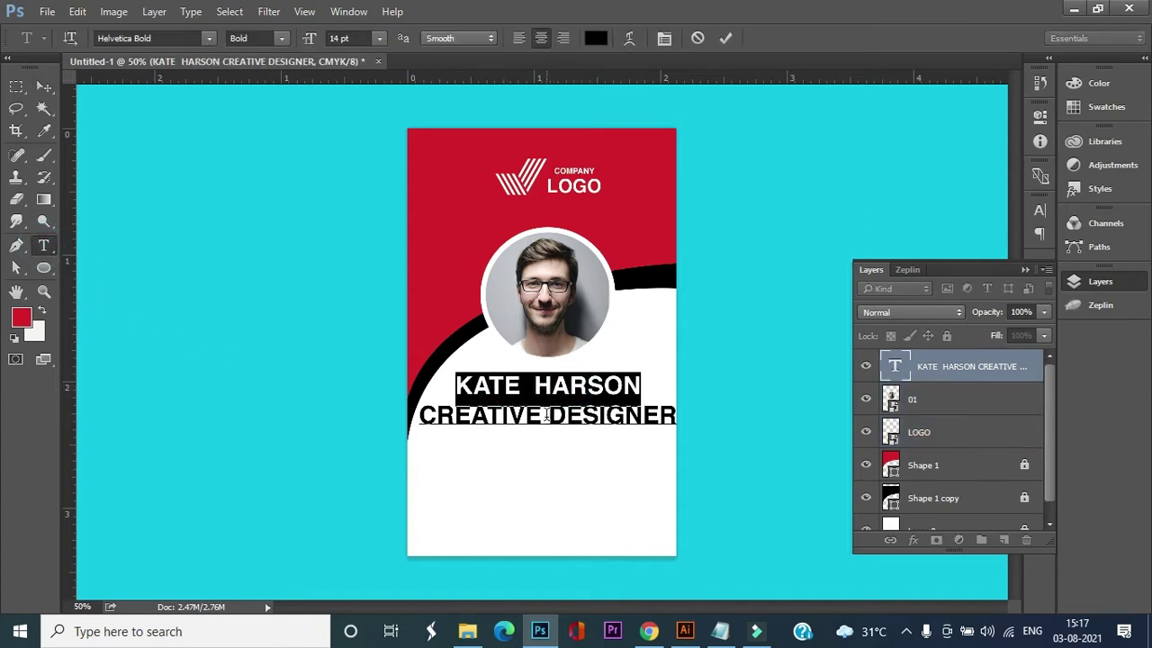
triple_click(546, 414)
key("ctrl+shift+comma")
key("ctrl+shift+comma")
key("ctrl+shift+comma")
key("ctrl+shift+comma")
Colour the CREATIVE DESIGNER line with the red sampled from the card's header.
left_click(482, 382)
mouse_move(458, 384)
left_mouse_down()
mouse_move(651, 404)
mouse_move(461, 386)
left_mouse_up()
left_click(628, 413)
left_click(529, 410)
left_click_drag(614, 405, 477, 396)
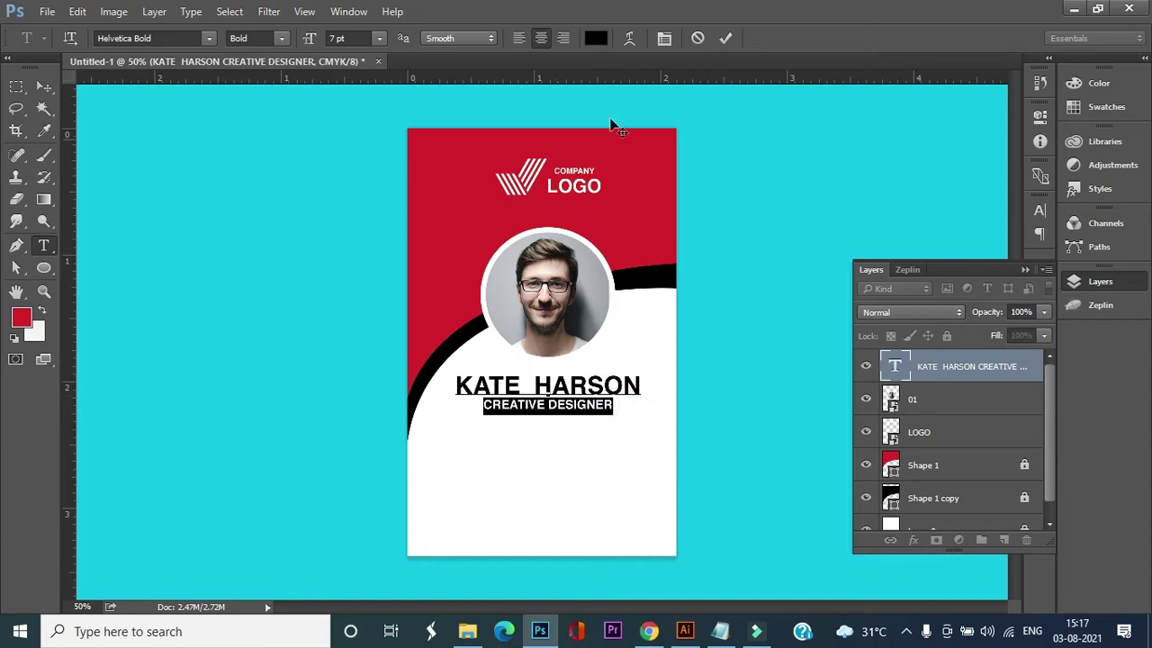
left_click(596, 37)
left_click(457, 180)
left_click(980, 328)
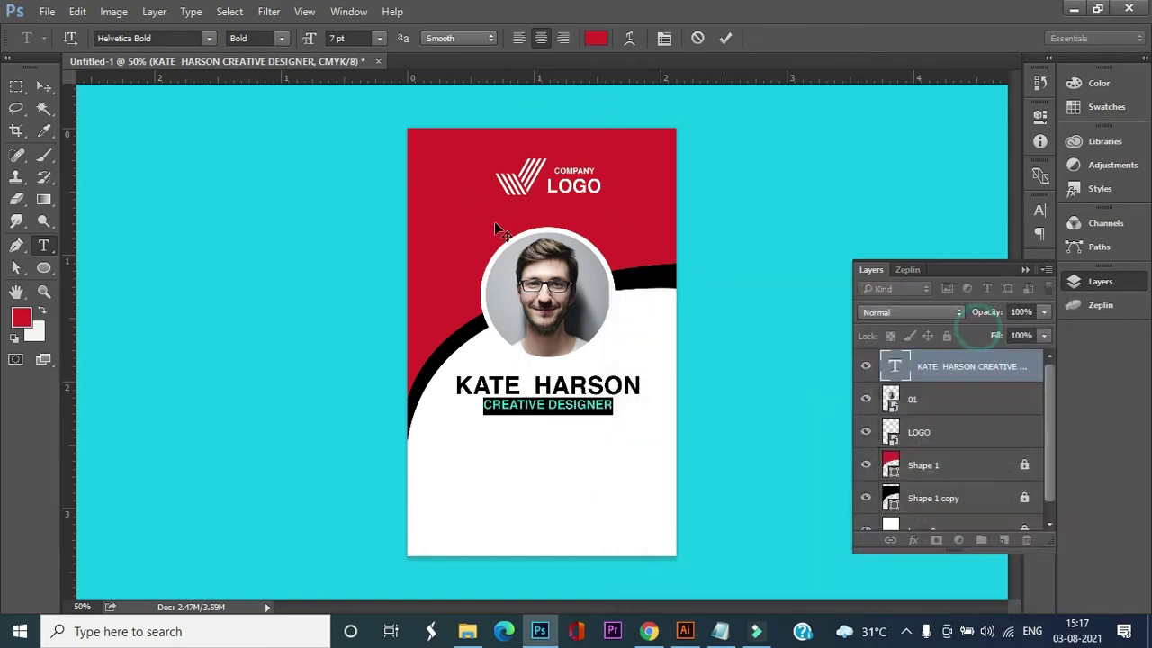
Nudge the name and title text slightly up and to the left, closer to the photo.
left_click(42, 86)
key("Down")
key("Left")
key("Left")
key("Up")
key("Up")
key("Up")
key("Up")
key("Up")
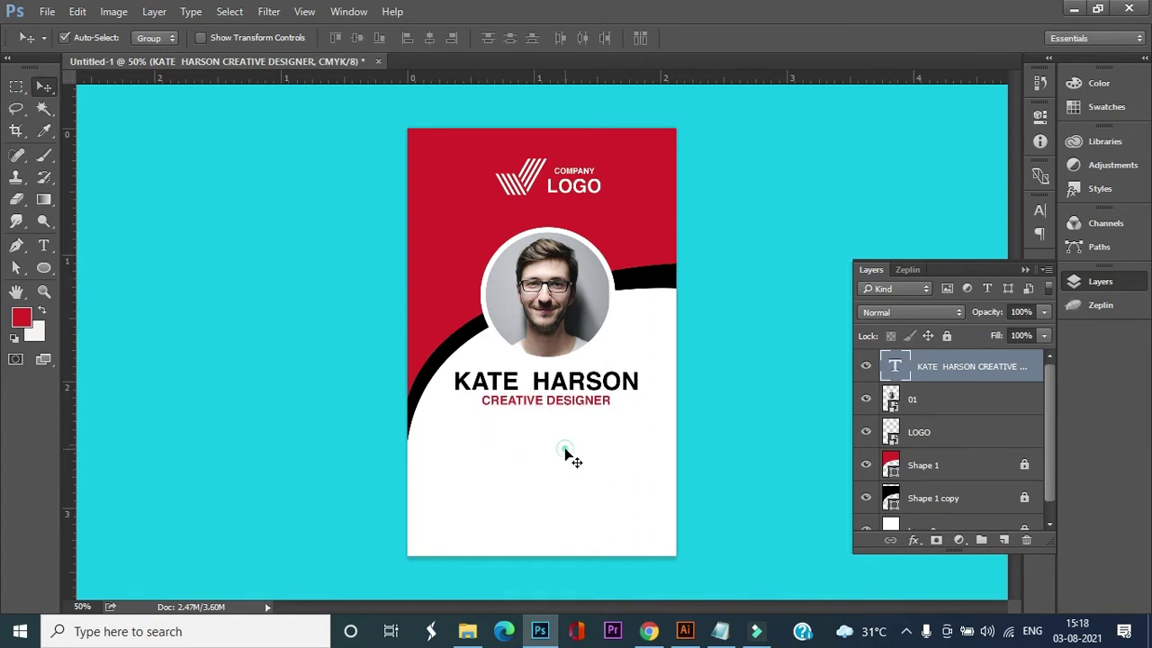
Align the text, photo and logo by their horizontal centres and nudge them together slightly up and left.
left_click_drag(458, 141, 650, 423)
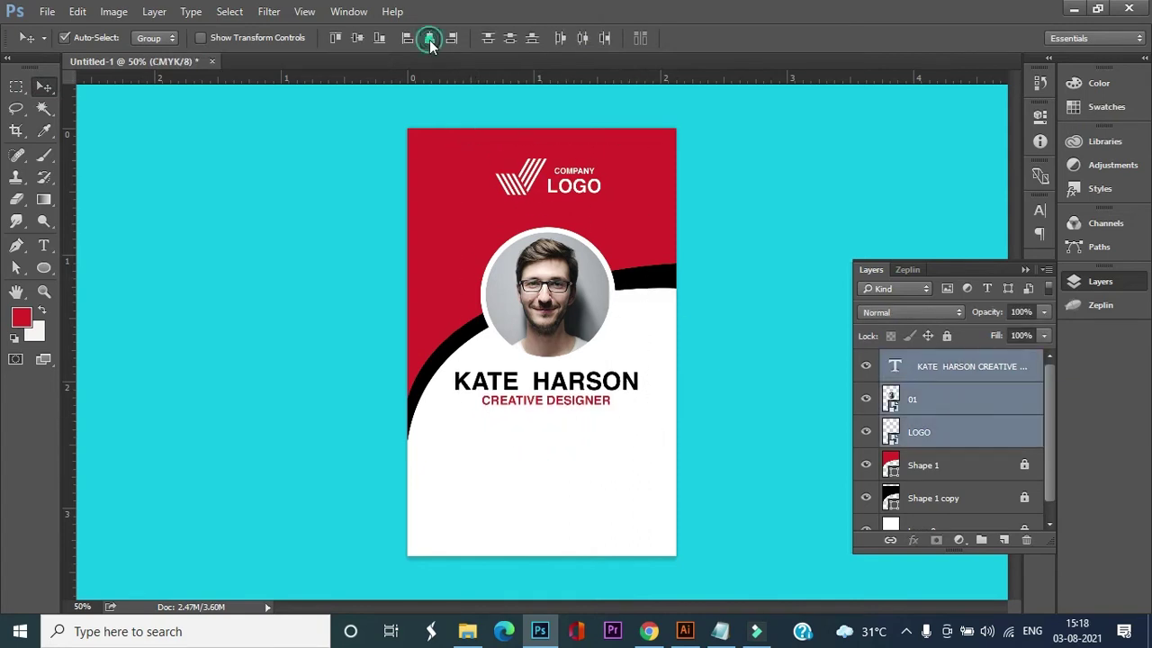
left_click(429, 40)
key("Up")
key("Up")
key("Up")
key("Up")
key("Up")
key("Up")
key("Up")
key("Up")
key("Up")
key("Up")
key("Left")
key("Left")
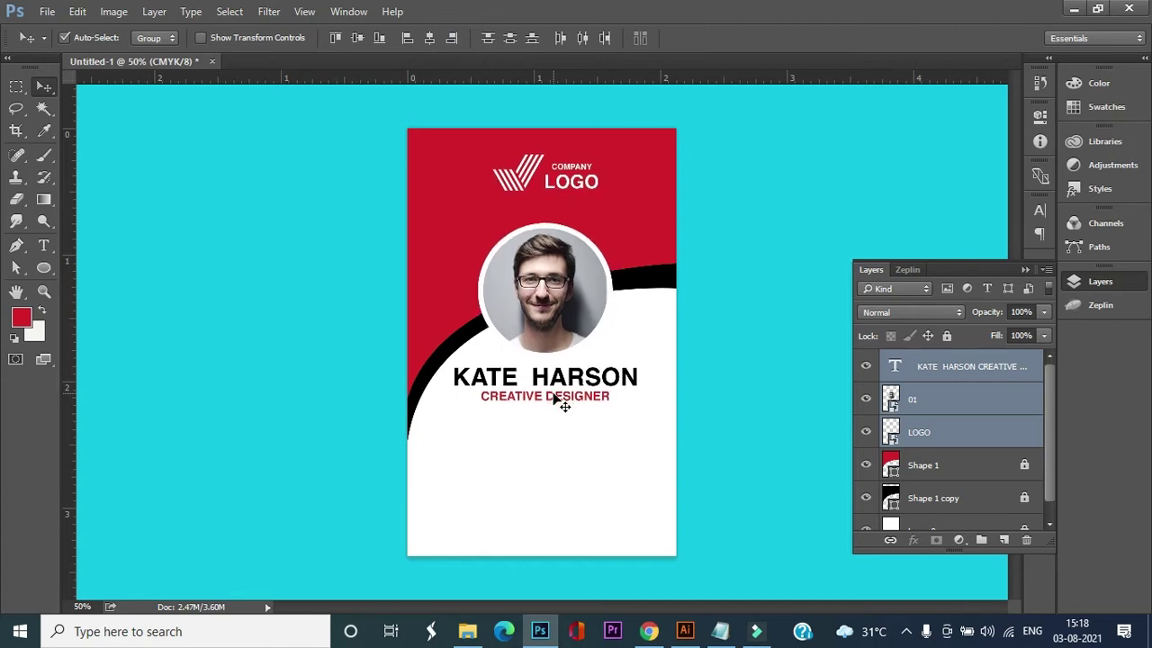
key("Up")
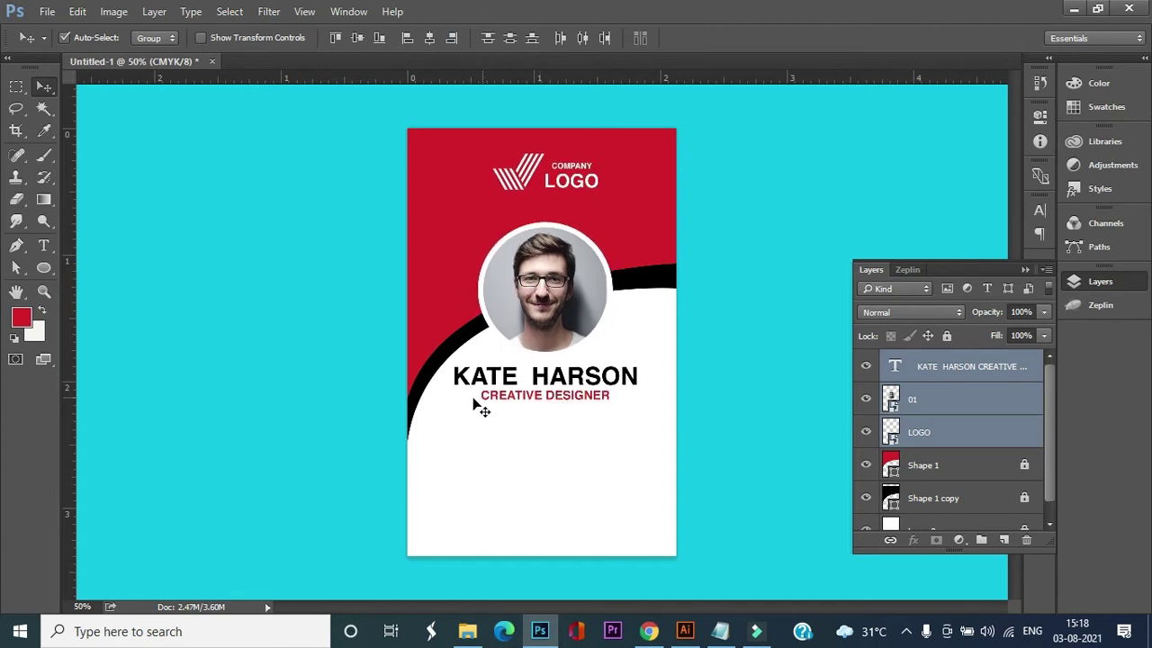
Copy the ID No, DOB, Email and Phone lines from Notepad and paste them as a new text layer below the title.
left_click(719, 631)
left_click_drag(270, 388, 105, 270)
key("ctrl+c")
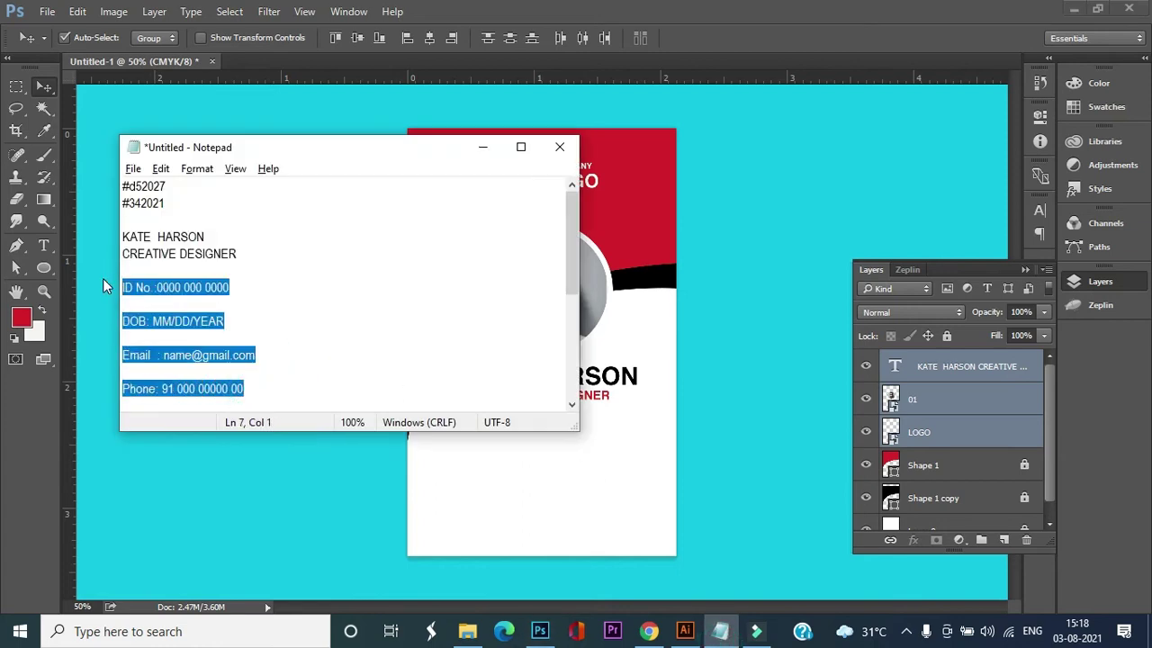
left_click(102, 278)
left_click(43, 245)
left_click(465, 421)
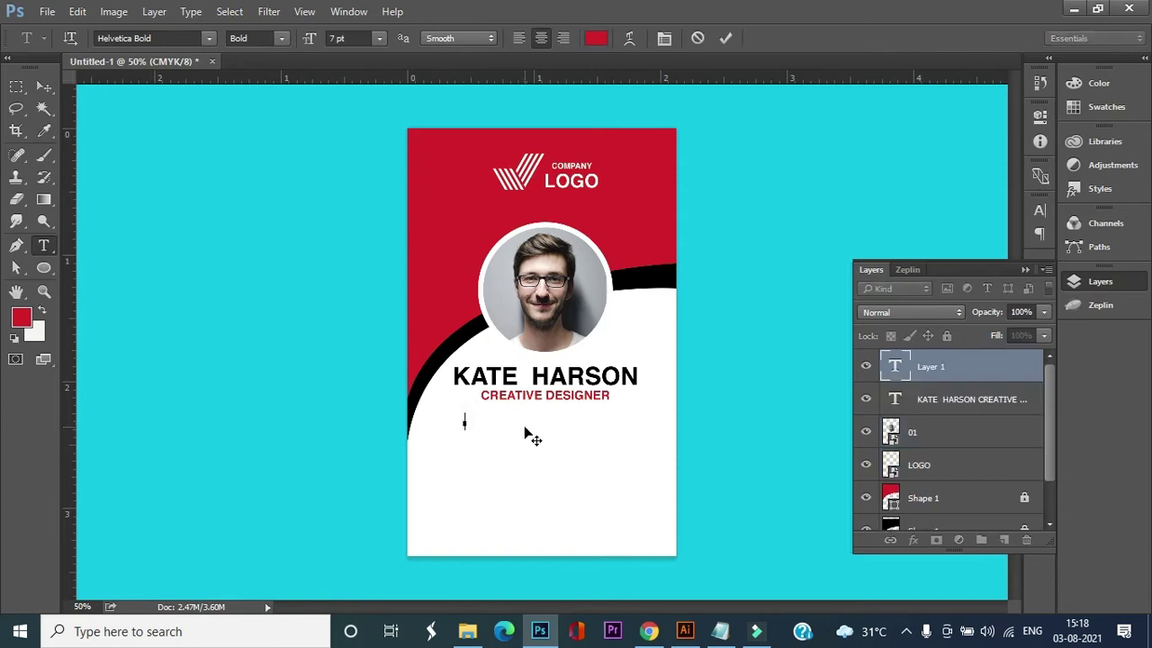
key("ctrl+v")
Left-align the ID No, DOB, Email and Phone text and position it on the white area directly under the CREATIVE DESIGNER line.
left_click_drag(537, 510, 403, 510)
left_click_drag(407, 461, 362, 409)
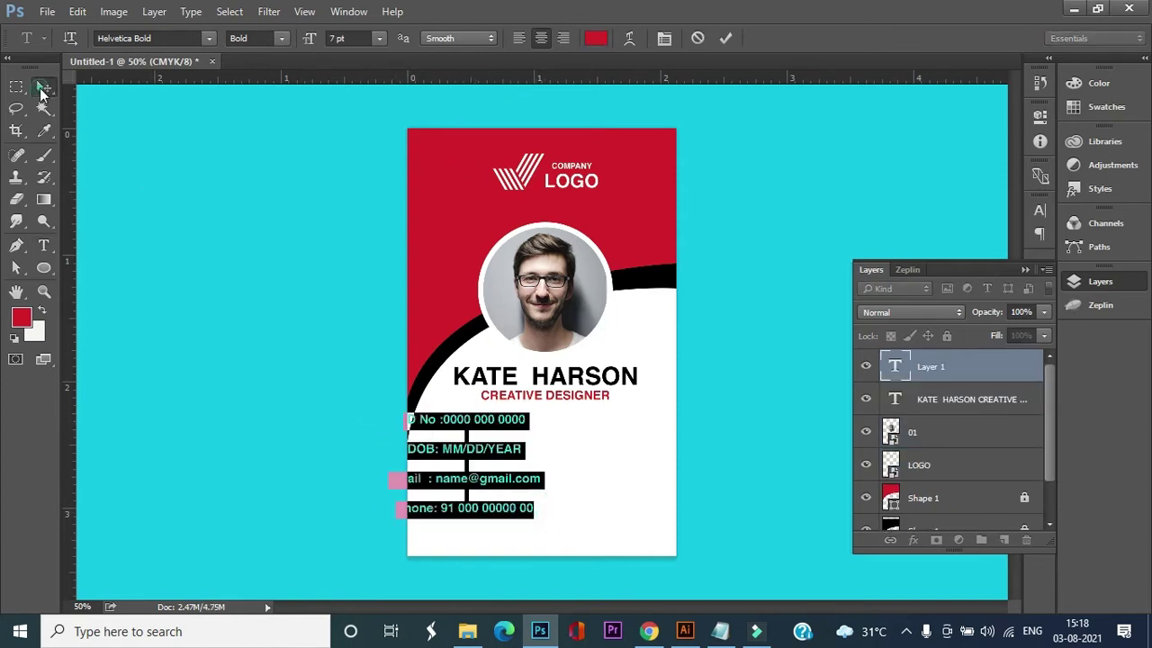
left_click(44, 86)
left_click_drag(493, 430, 566, 423)
left_click(43, 245)
left_click_drag(610, 504, 440, 403)
left_click(518, 38)
left_click(44, 88)
left_click_drag(537, 467, 478, 467)
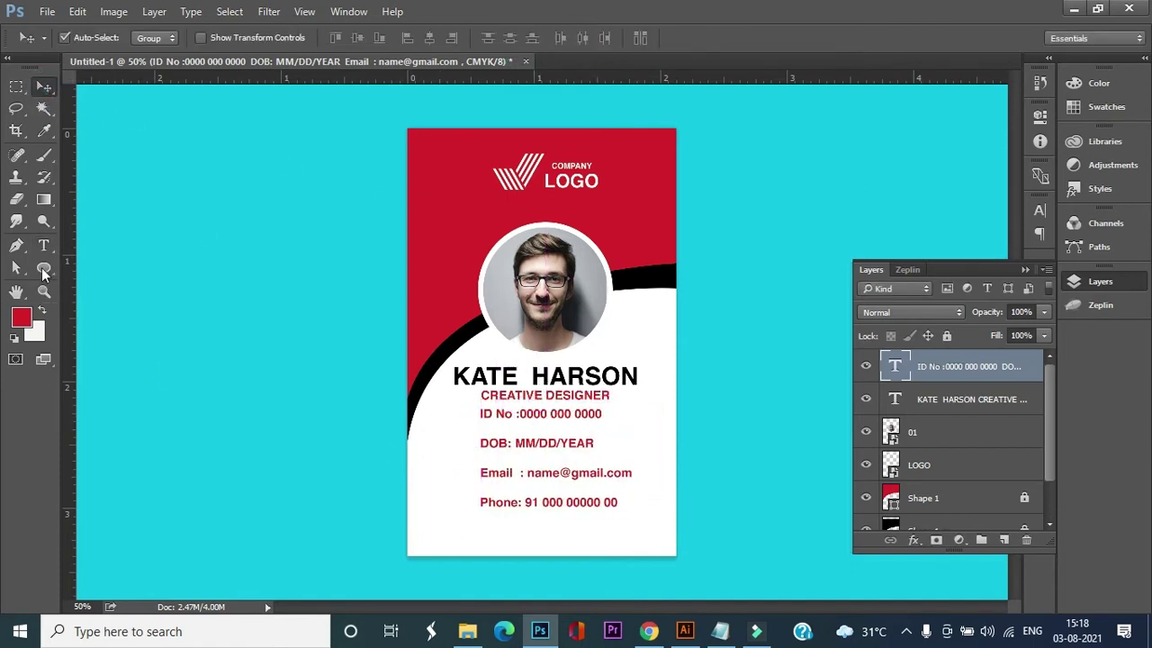
Remove the blank lines between the ID No, DOB, Email and Phone lines.
left_click(43, 245)
left_click(476, 502)
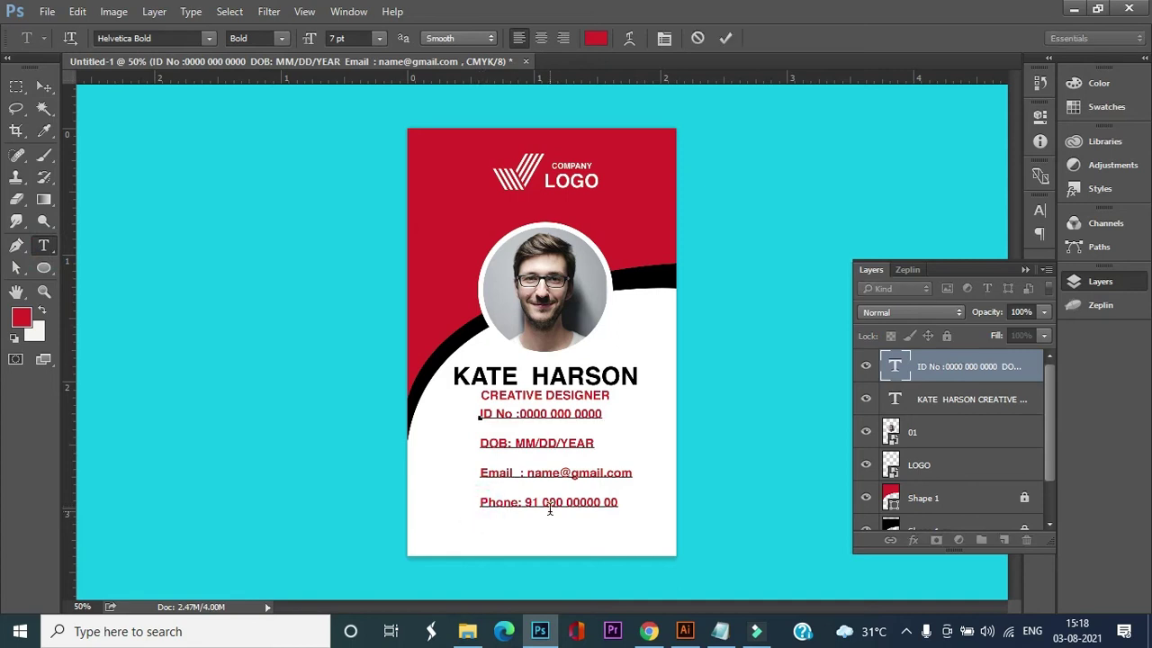
key("BackSpace")
left_click(483, 472)
key("BackSpace")
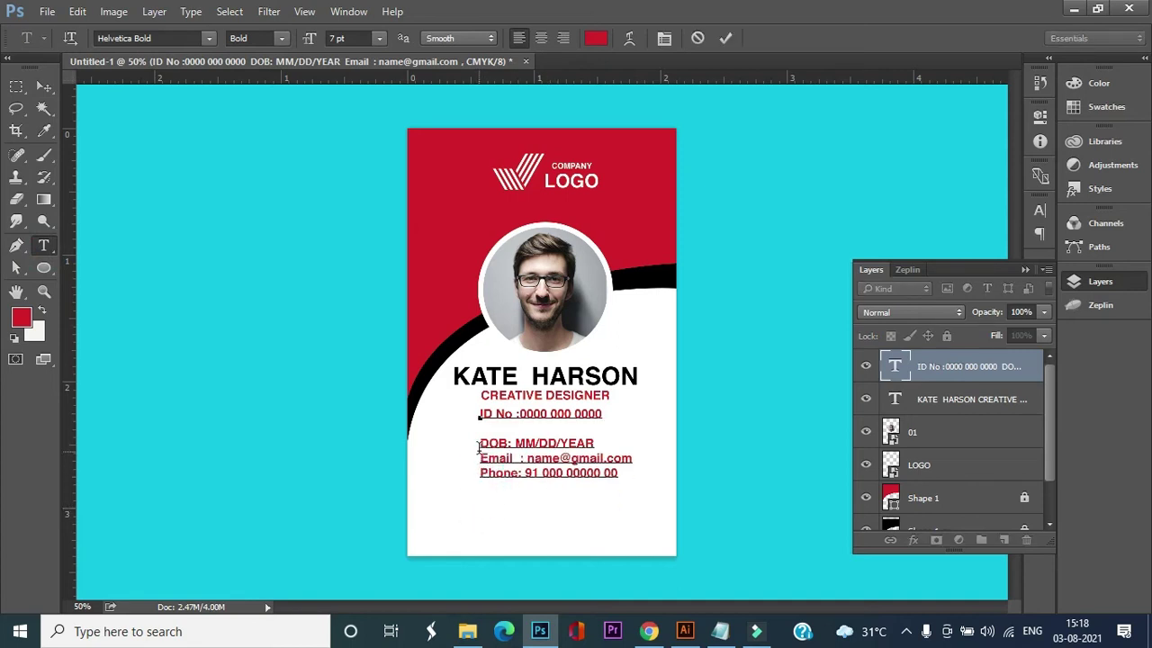
left_click(481, 442)
key("BackSpace")
Set the leading of the four detail lines to 12 pt.
left_click_drag(486, 414, 662, 486)
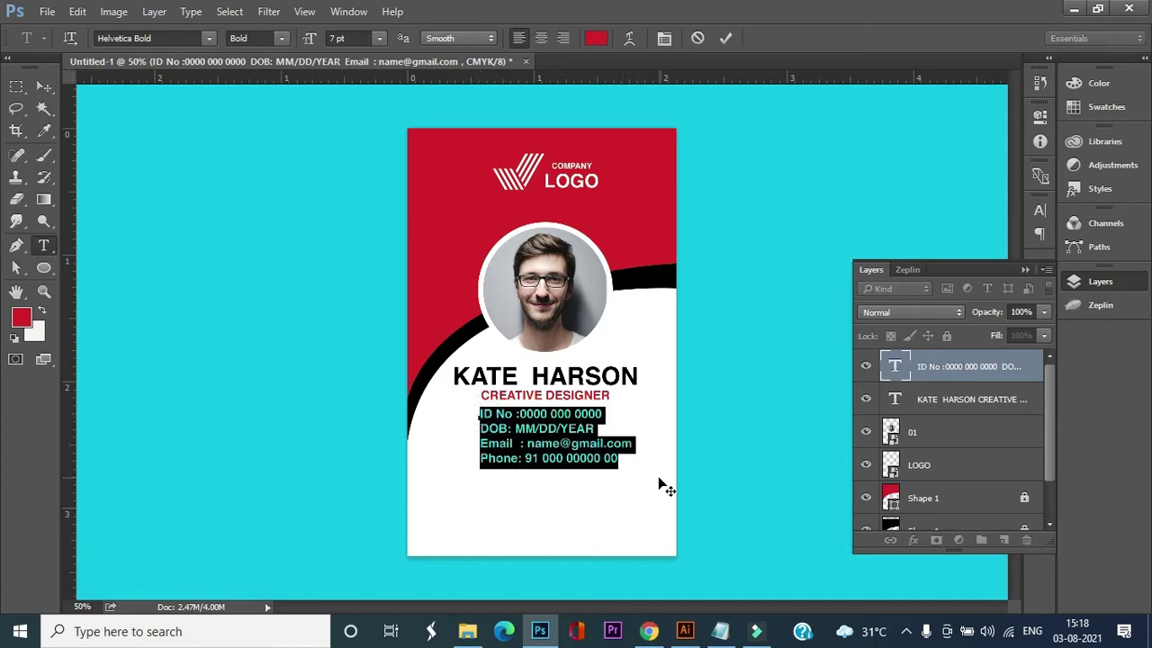
left_click(664, 40)
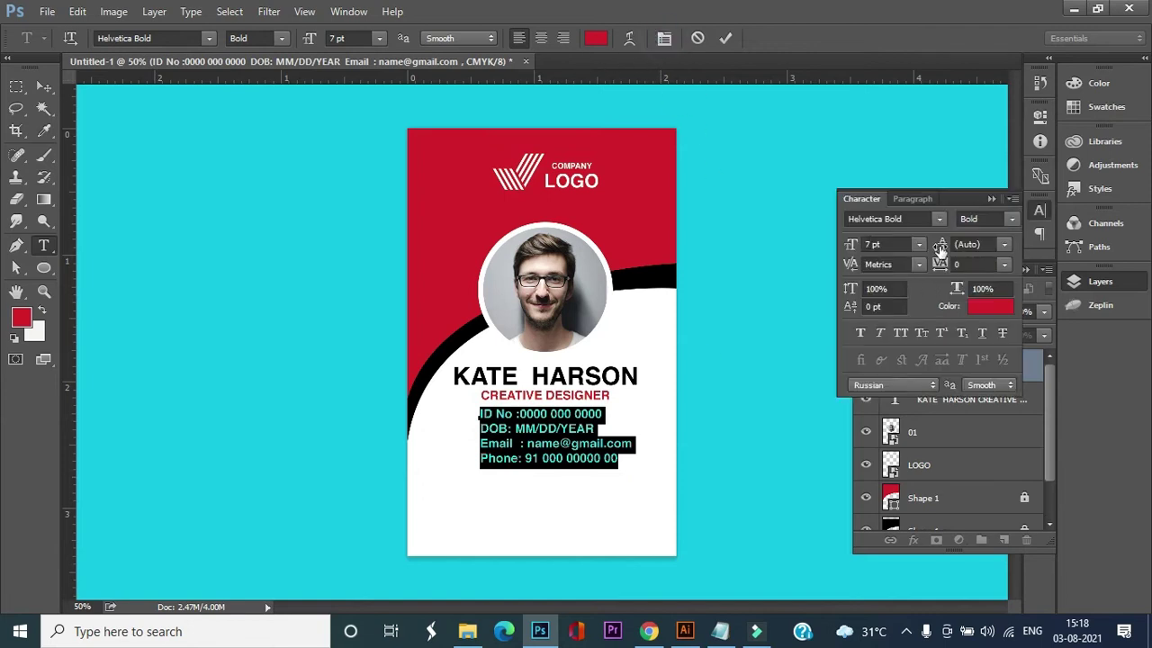
mouse_move(940, 247)
left_mouse_down()
mouse_move(963, 247)
mouse_move(945, 247)
left_mouse_up()
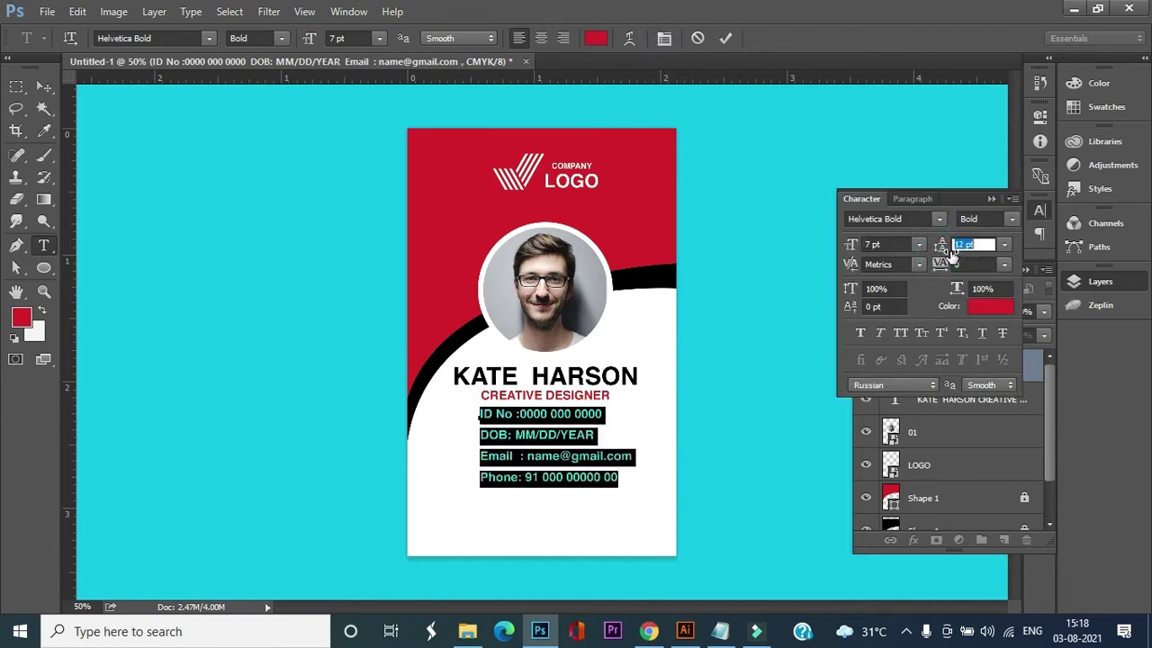
left_click(44, 86)
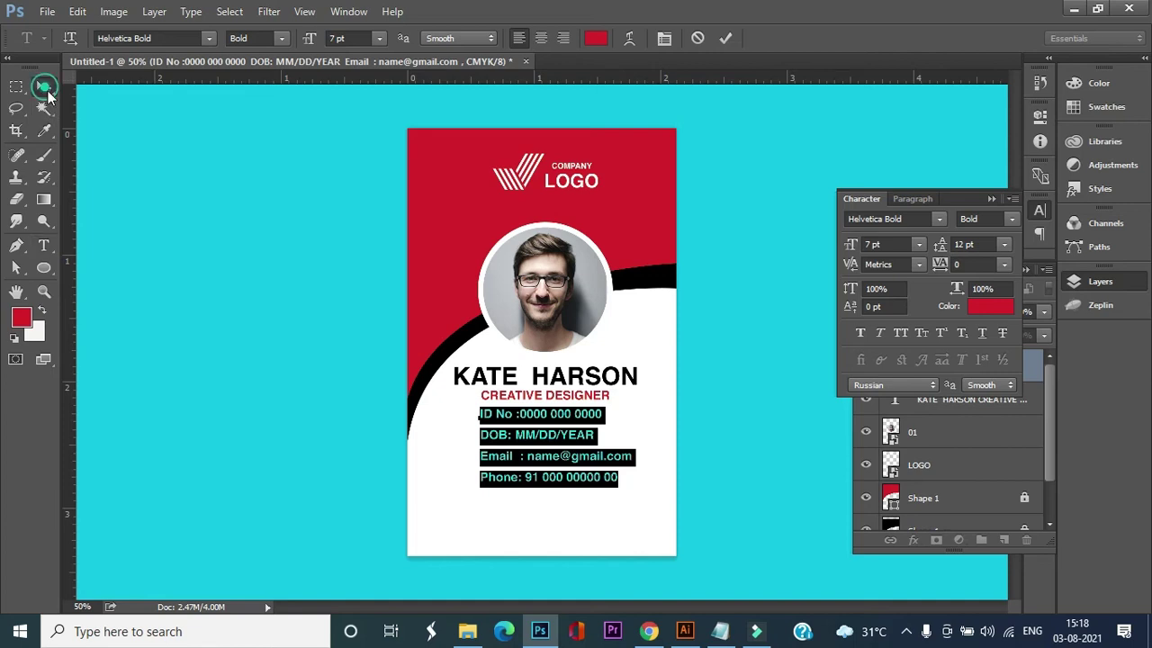
Set the font size of the four detail lines to 6 pt.
left_click(44, 245)
left_click_drag(619, 478, 456, 396)
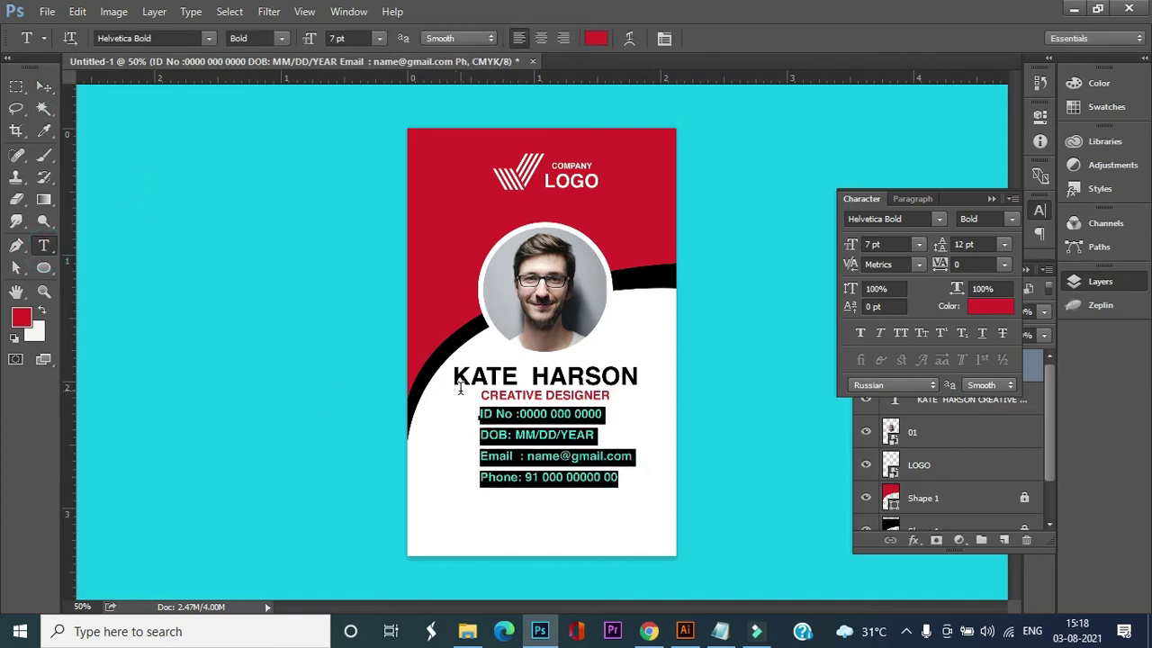
left_click(358, 37)
type("5")
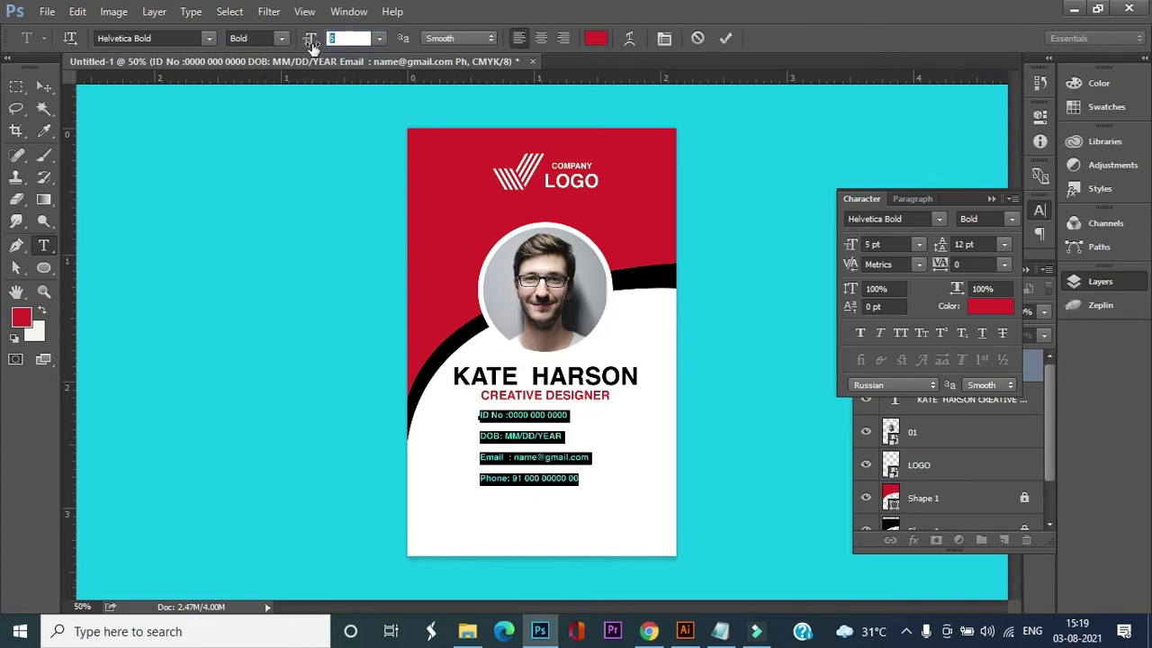
type("6")
left_click(514, 415)
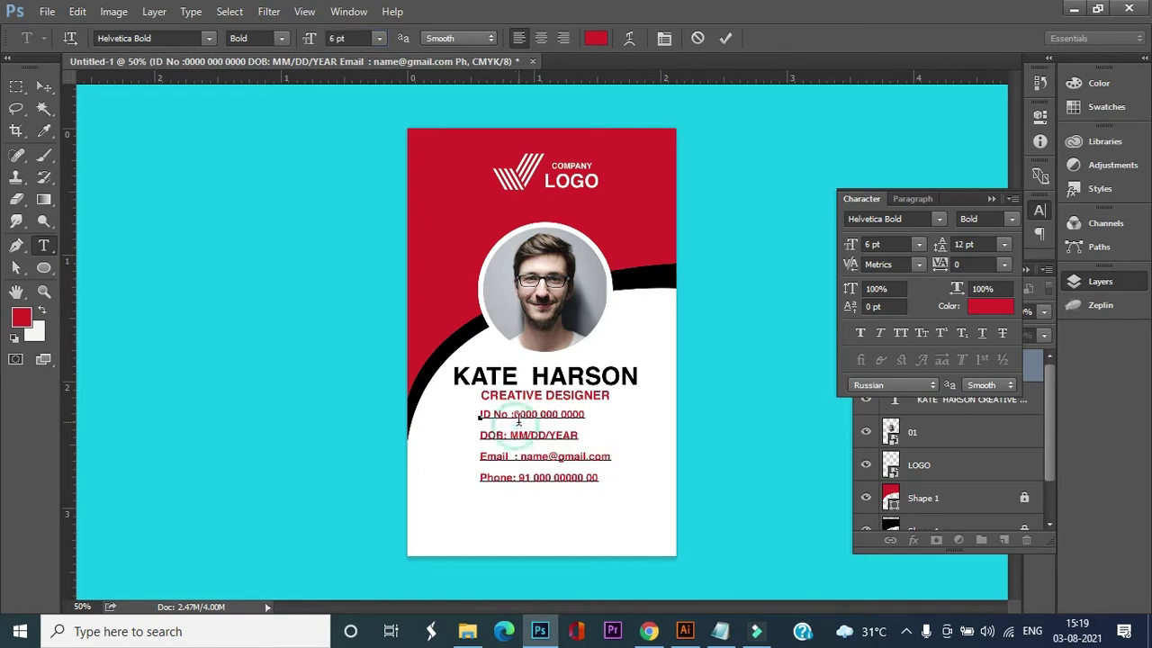
Colour the four detail lines dark grey (4b4a4a).
left_click_drag(601, 477, 458, 408)
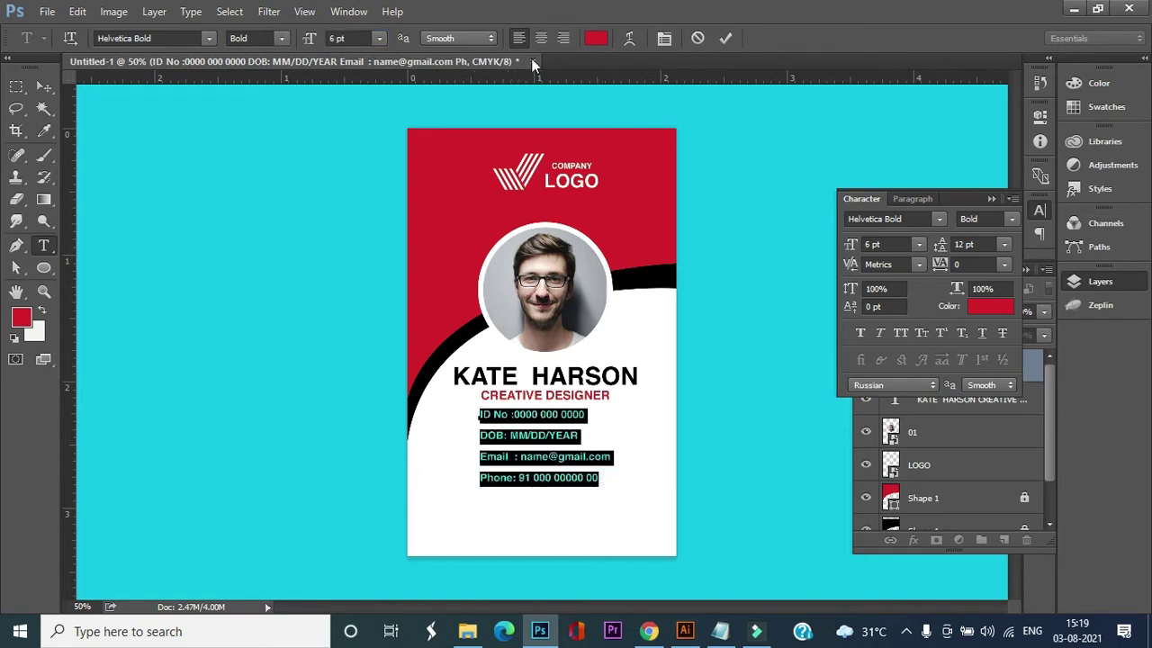
left_click(595, 38)
left_click(633, 463)
left_click_drag(635, 451, 623, 489)
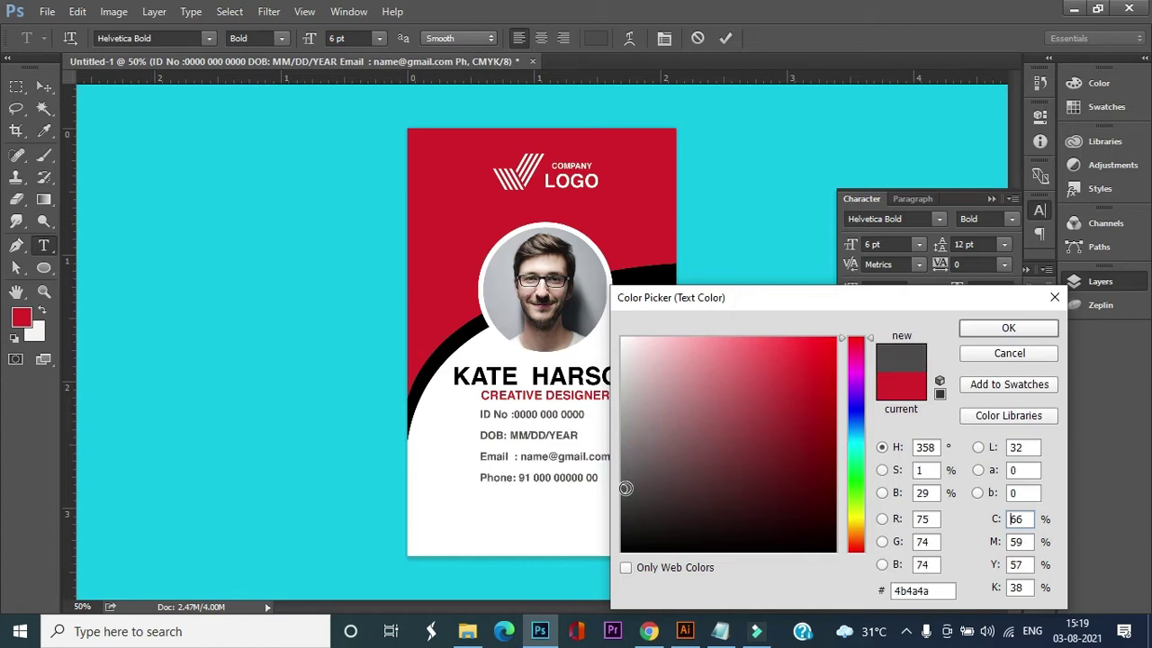
left_click(987, 332)
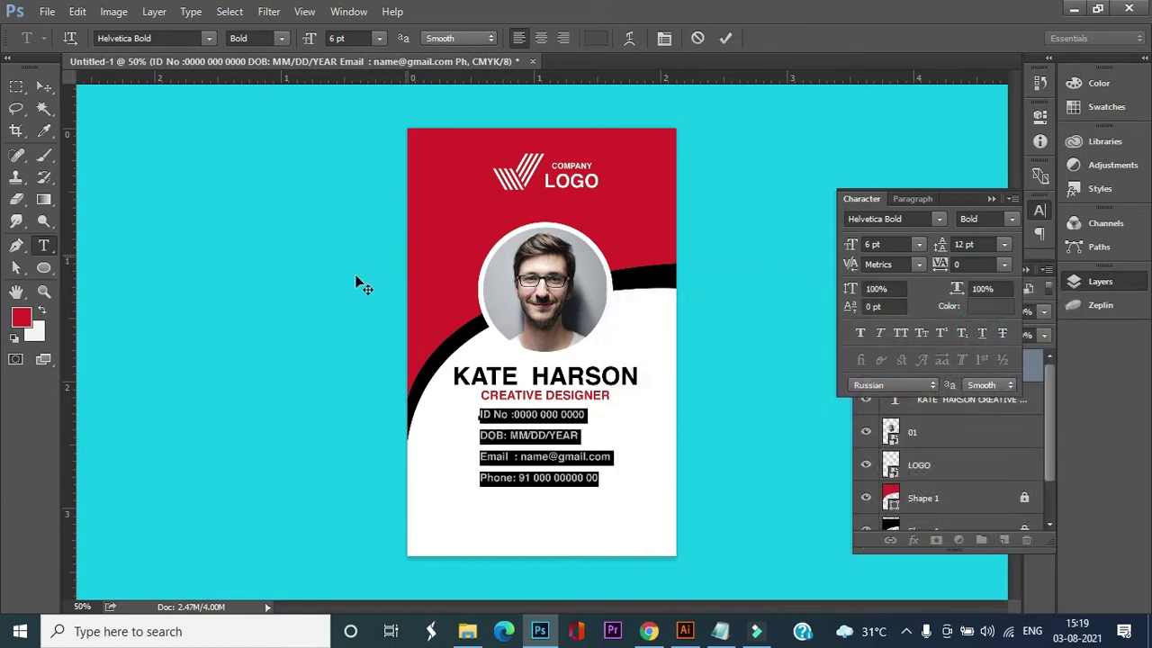
Insert spaces before the values of the ID No, DOB, Email and Phone lines to line them up in a column.
left_click(514, 416)
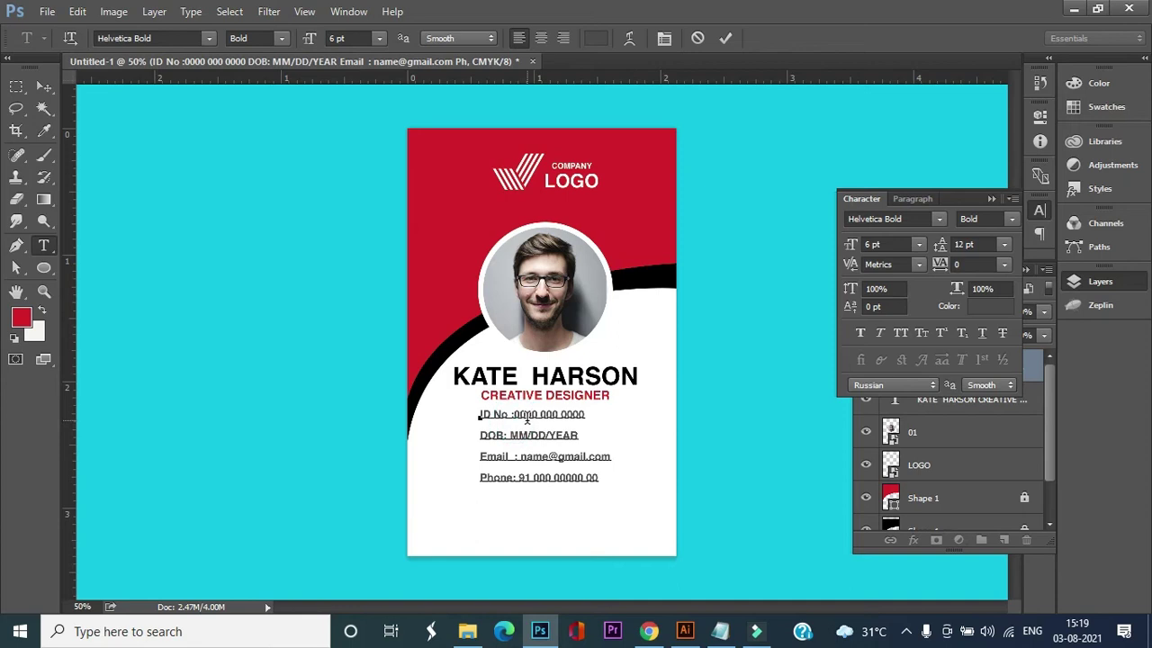
left_click(511, 435)
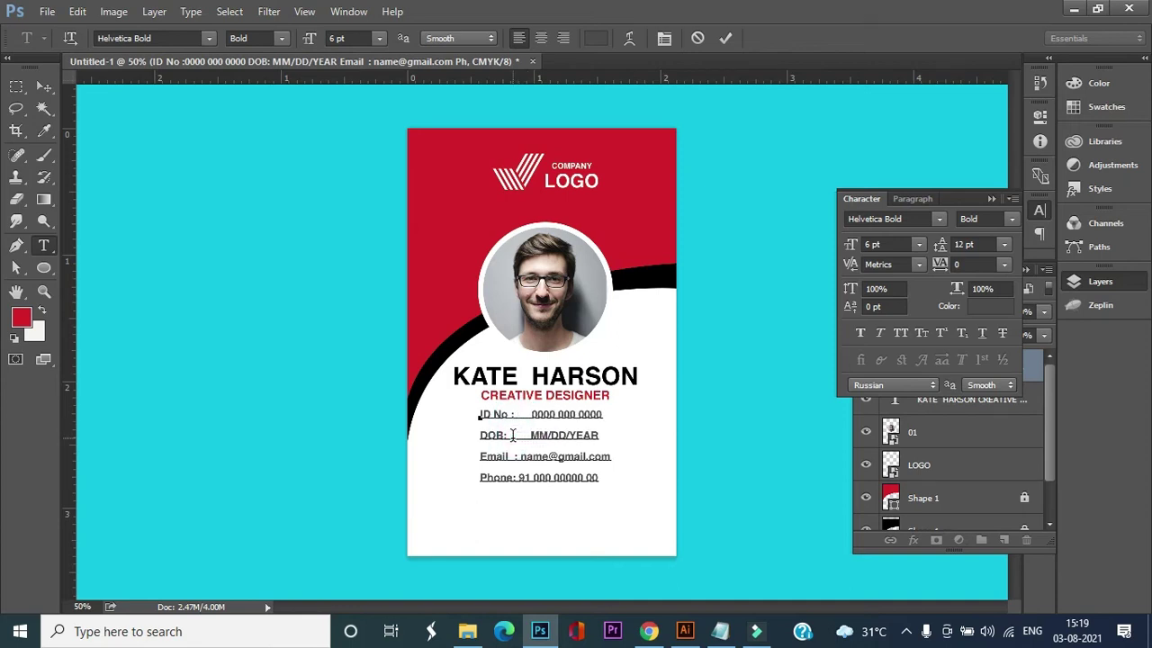
left_click(519, 457)
left_click(520, 477)
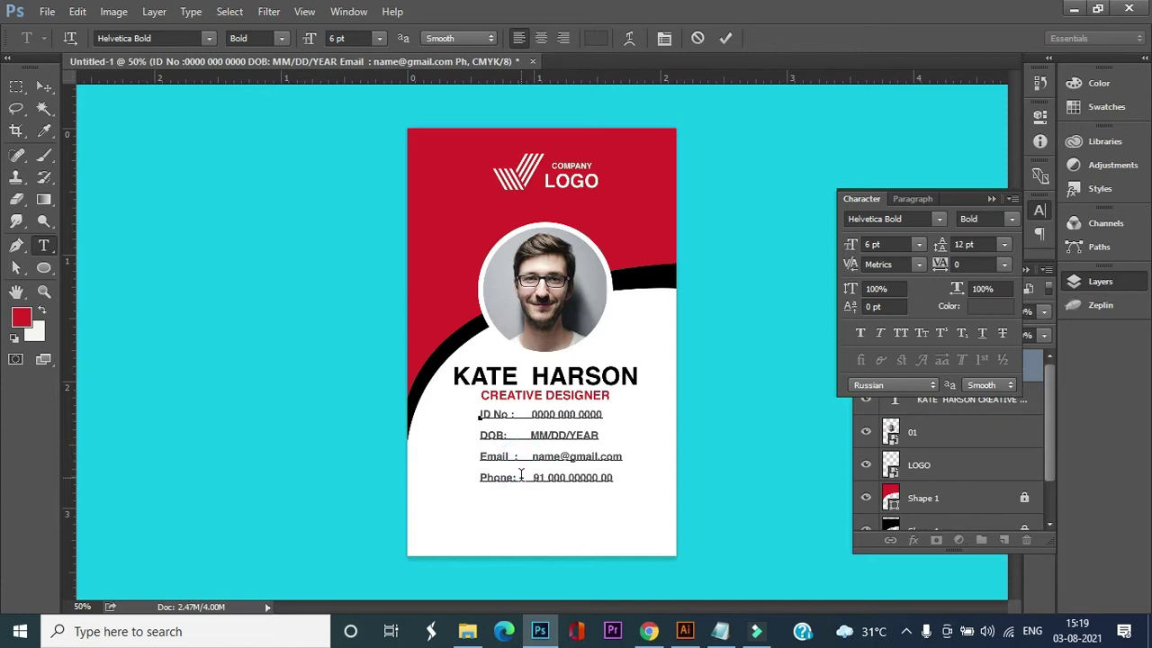
left_click(531, 456)
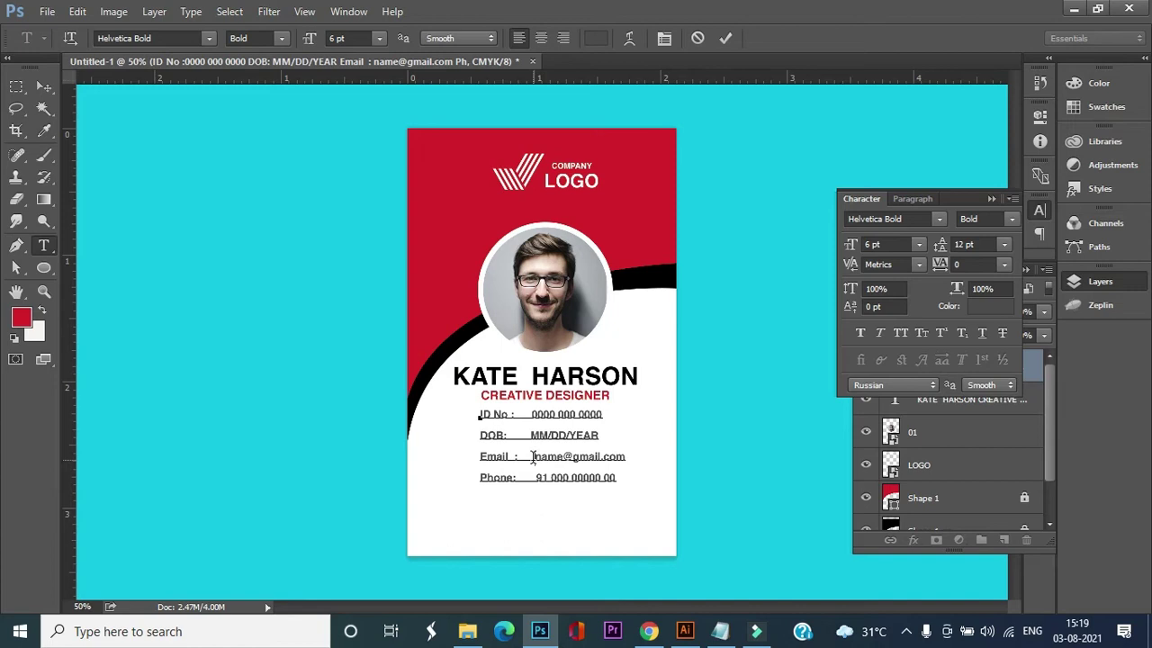
left_click(531, 435)
left_click(534, 414)
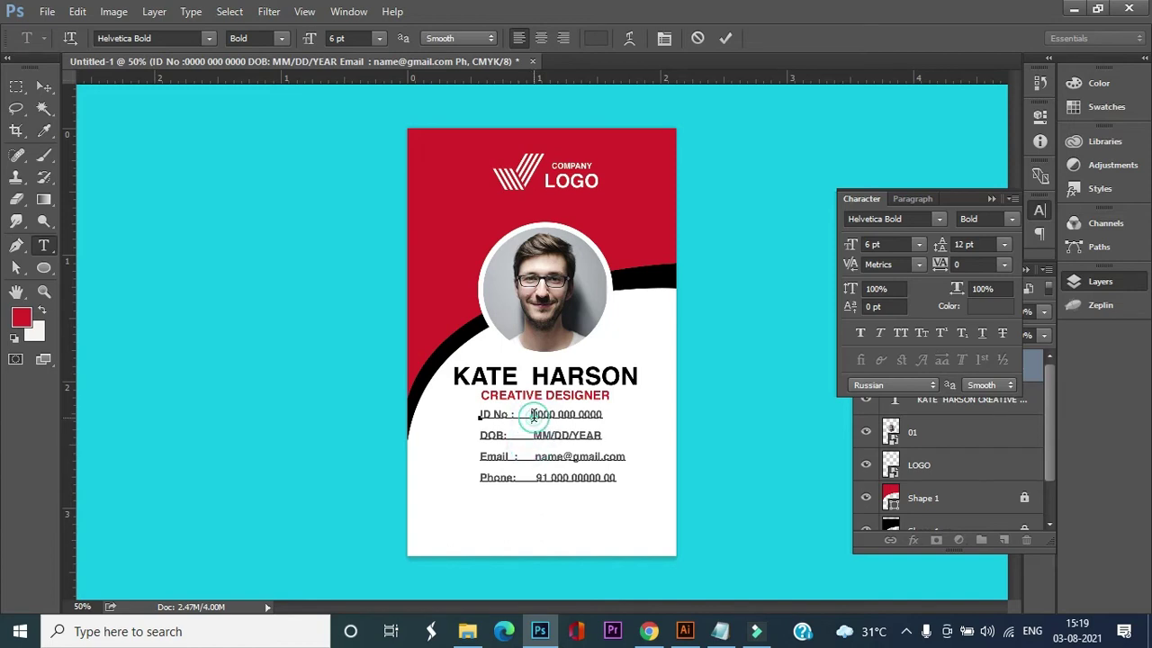
Line up the colons after ID No, DOB, Email and Phone in one column by adding and removing spaces.
left_click(514, 414)
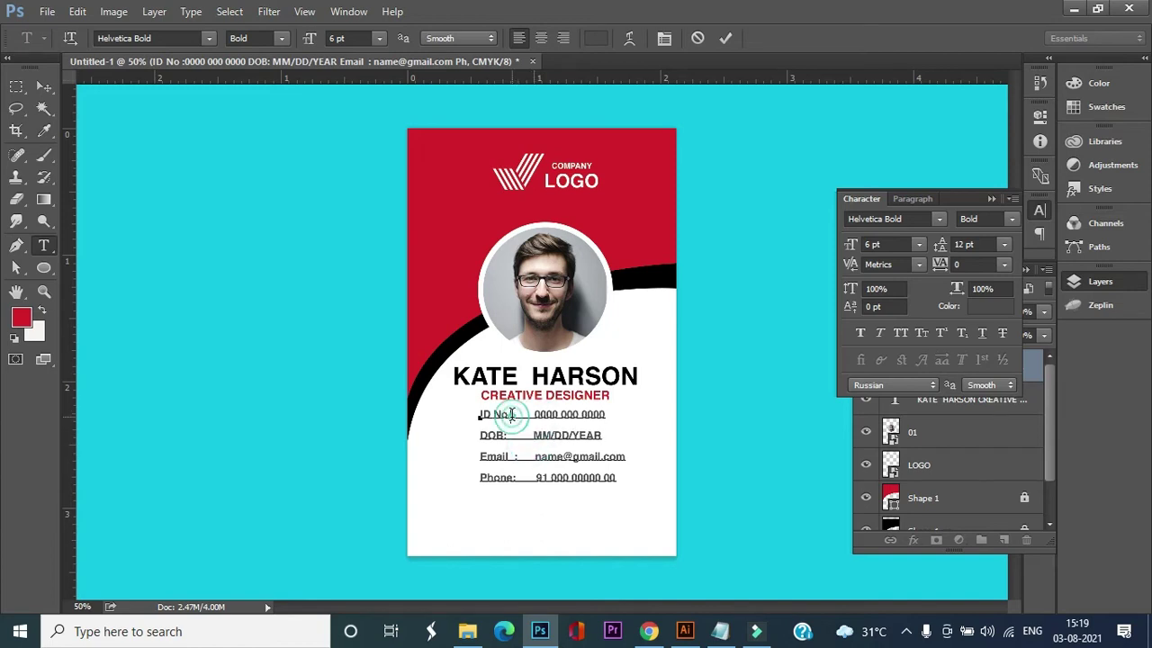
left_click(504, 434)
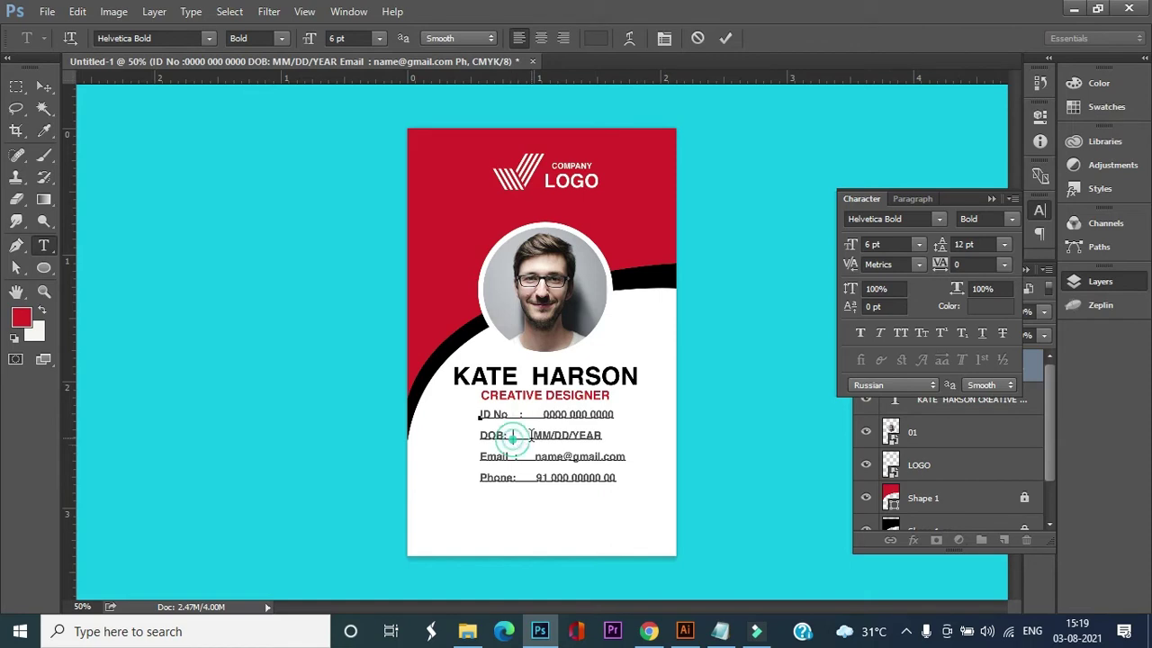
left_click(502, 436)
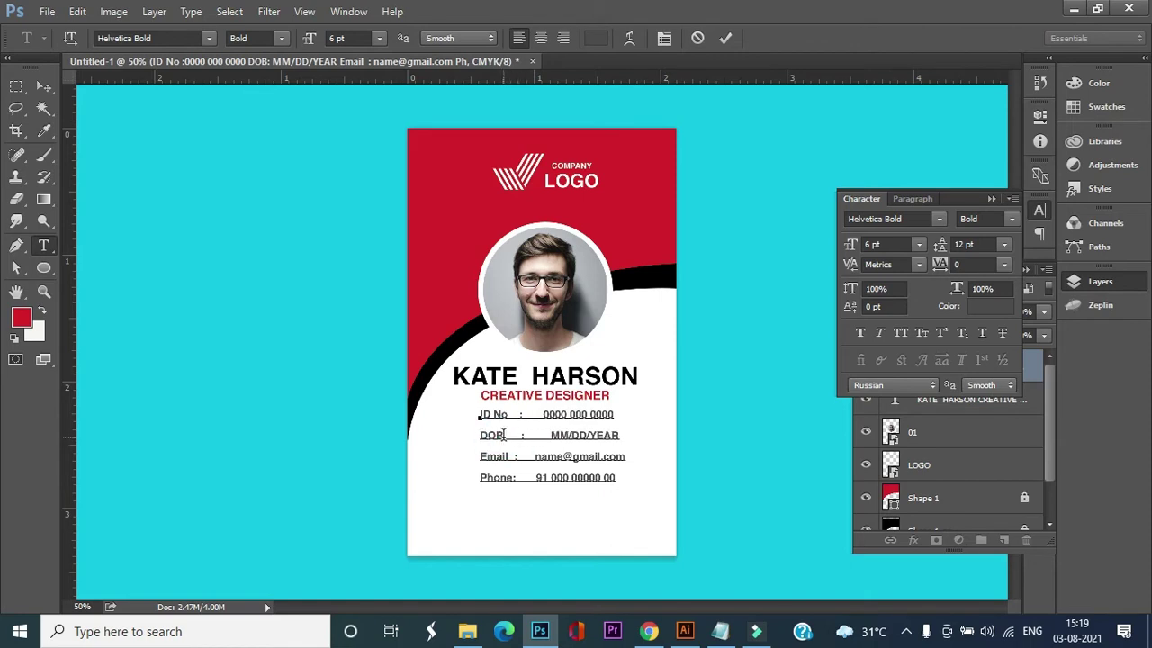
key("BackSpace")
left_click(511, 459)
type(":")
left_click(509, 483)
type(":")
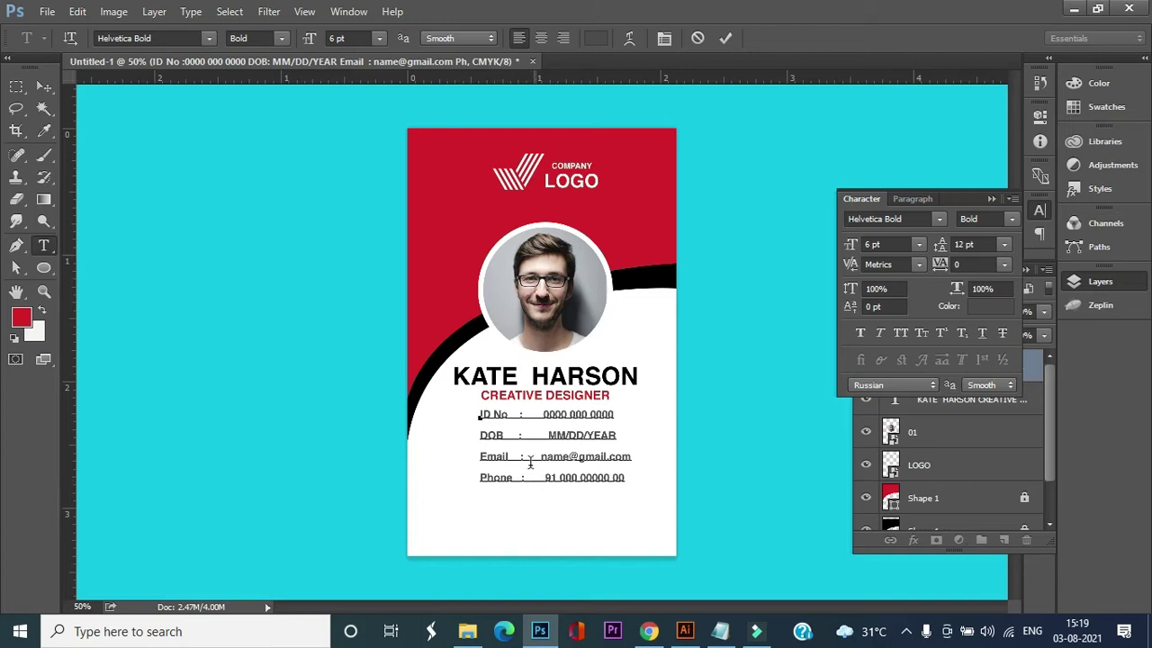
Adjust the spacing in the DOB and Phone lines so all four detail values start in the same column.
left_click(518, 437)
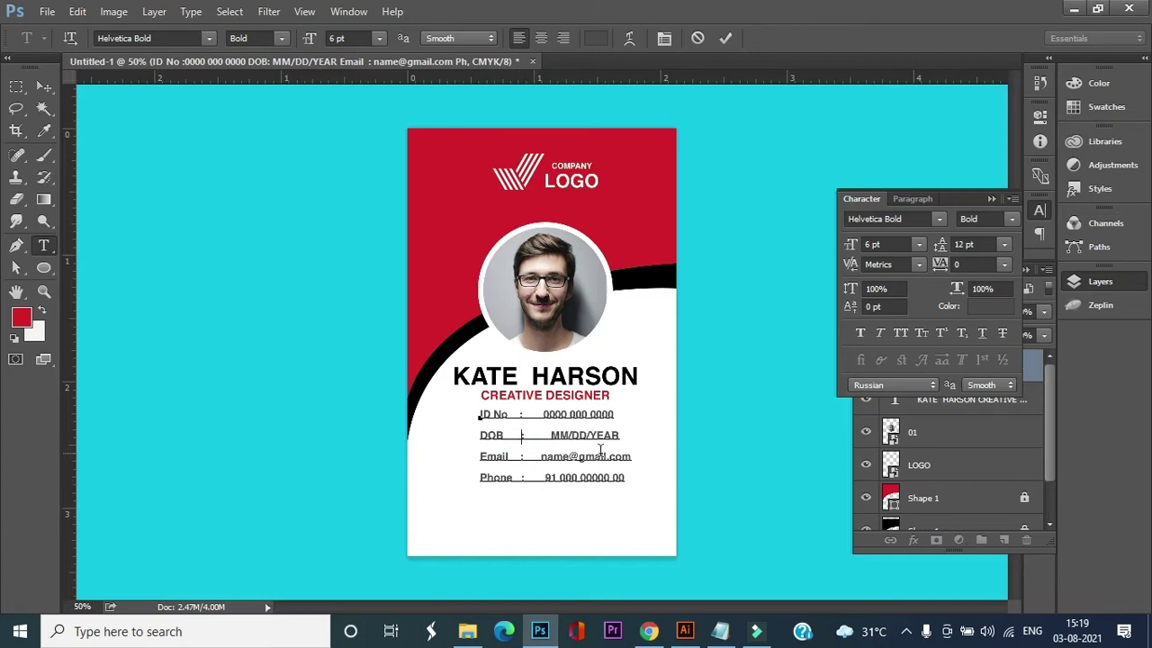
left_click_drag(552, 434, 547, 435)
key("BackSpace")
left_click(541, 437)
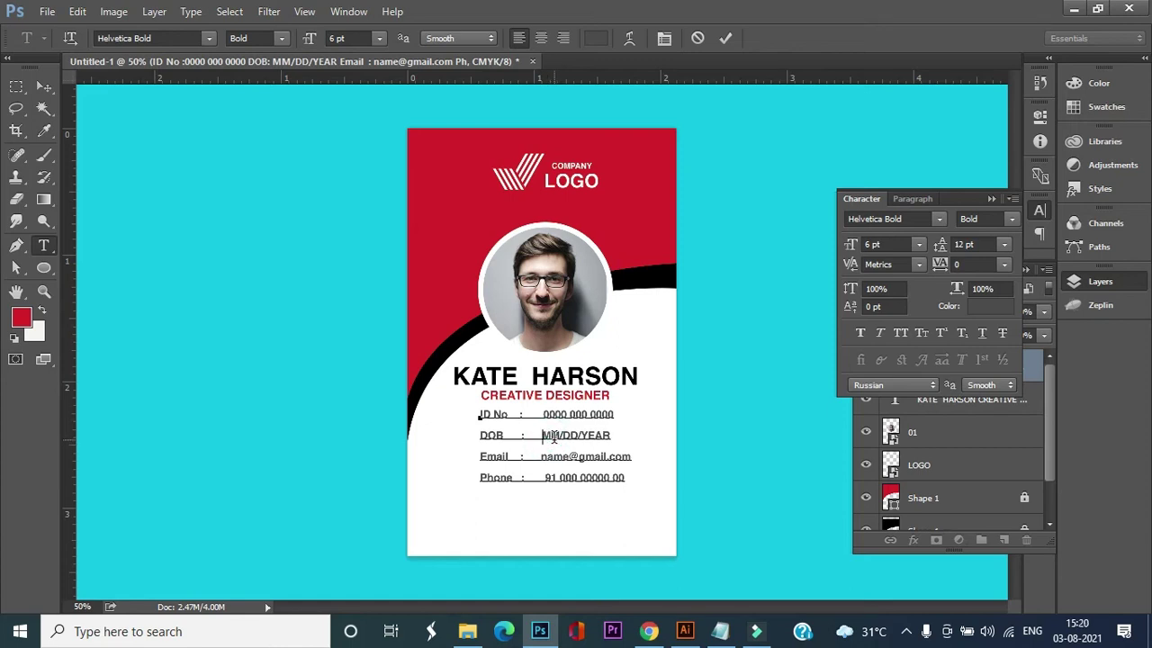
left_click(543, 456)
left_click(546, 477)
key("BackSpace")
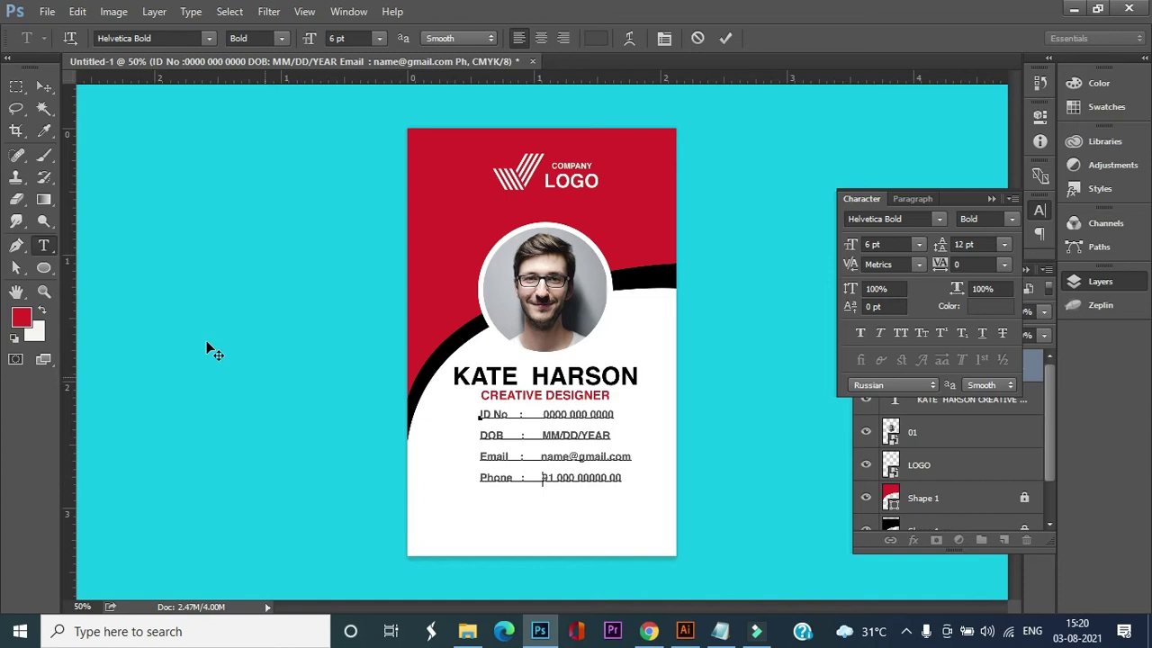
Nudge the details text block slightly left and down to open a gap below CREATIVE DESIGNER.
left_click(46, 85)
key("Left")
key("Down")
key("Down")
key("Down")
key("Down")
key("Down")
key("Down")
key("Down")
key("Down")
key("Down")
key("Down")
key("Down")
key("Down")
key("Down")
key("Down")
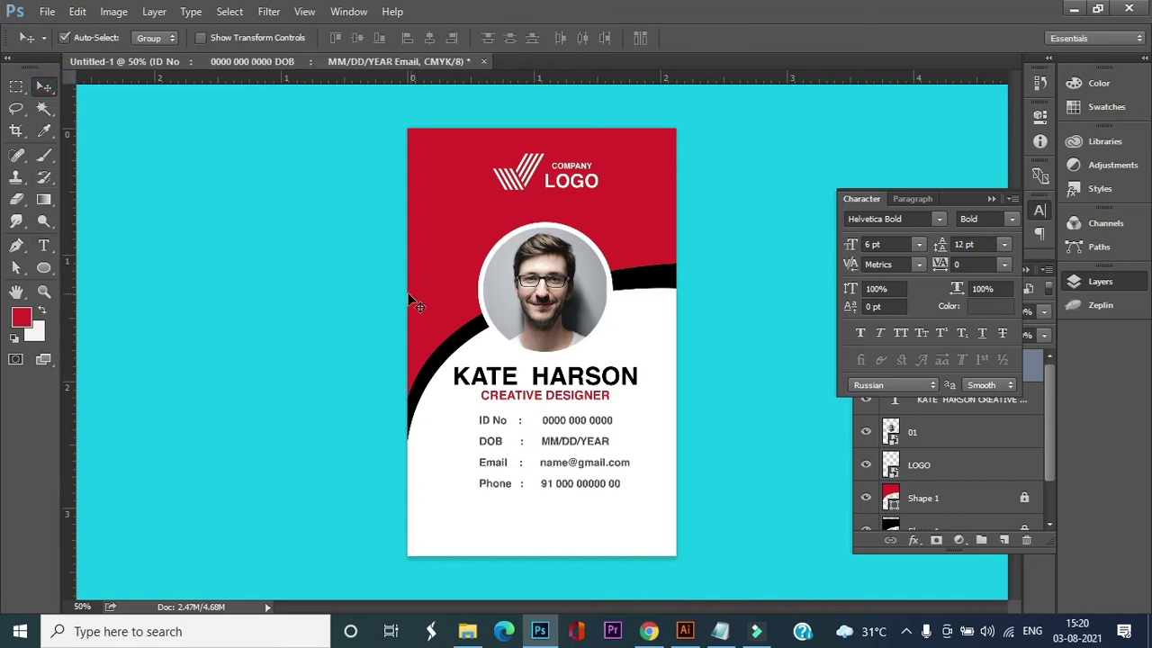
Remove and restore the line break between the name and CREATIVE DESIGNER.
left_click(43, 244)
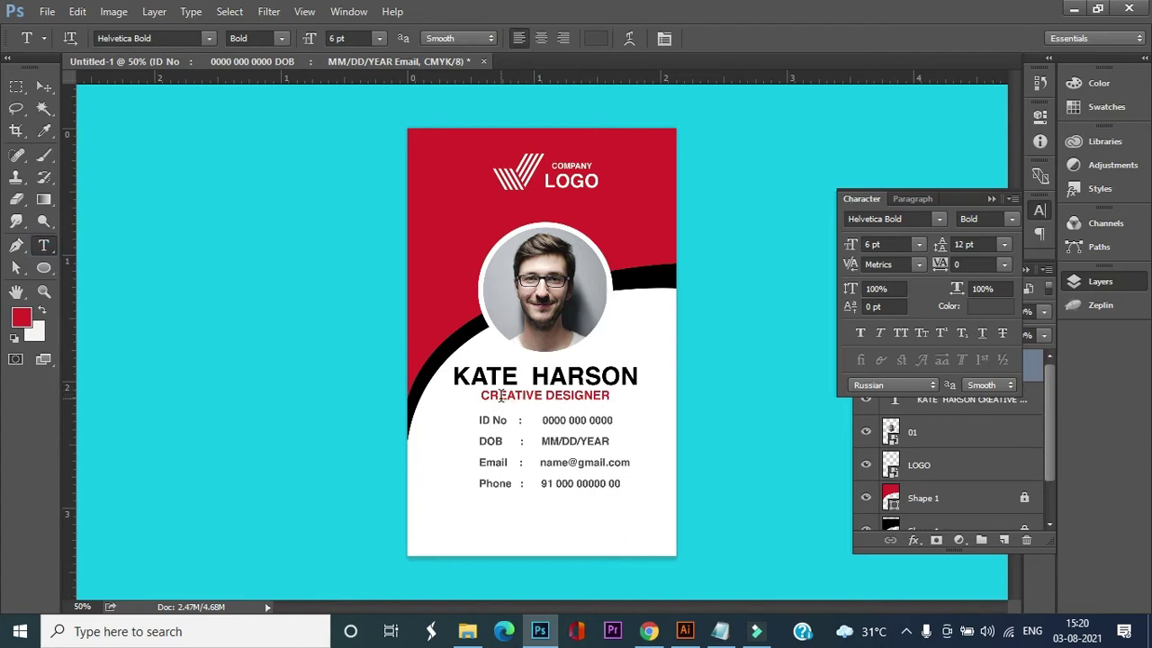
left_click_drag(457, 376, 612, 397)
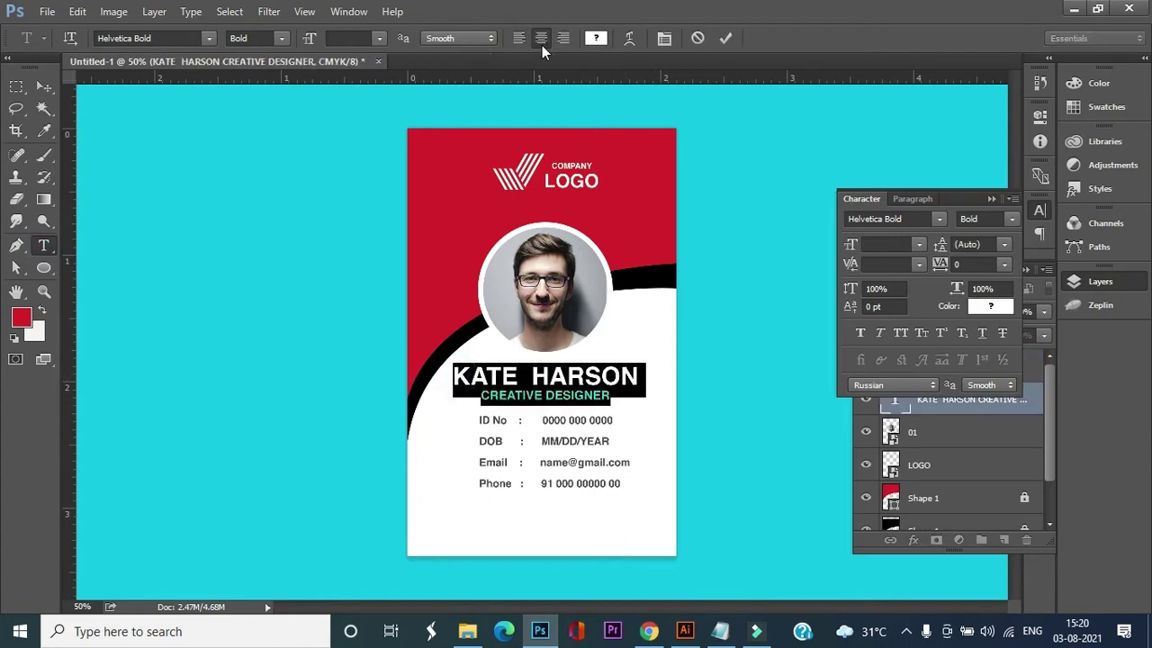
left_click(482, 395)
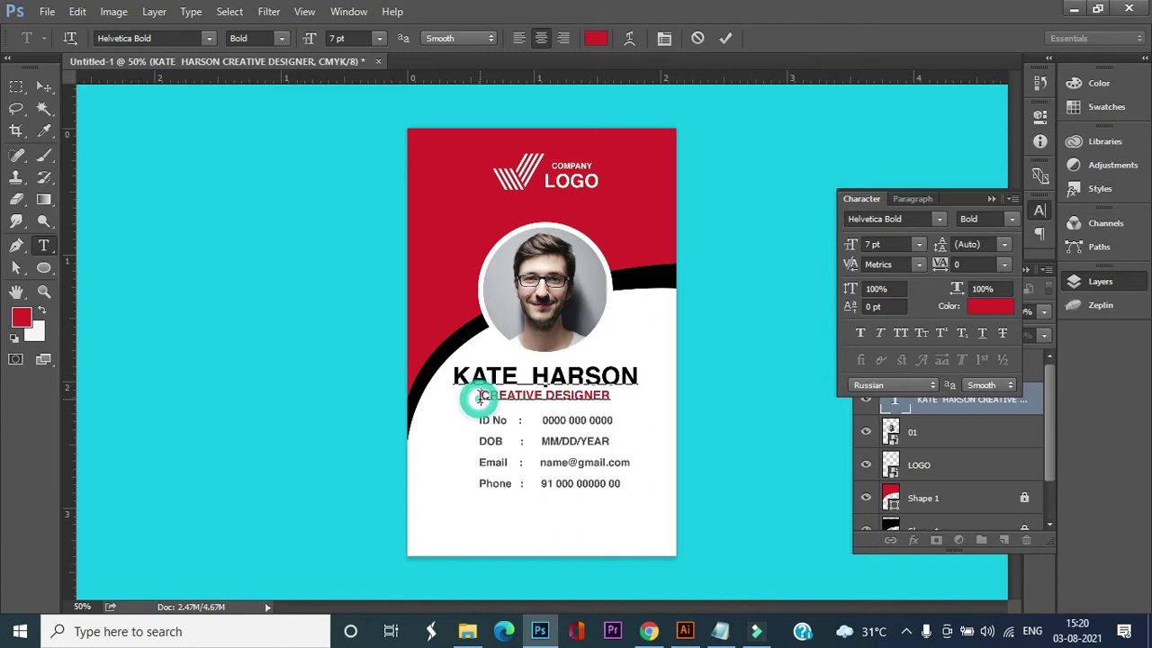
key("BackSpace")
key("Return")
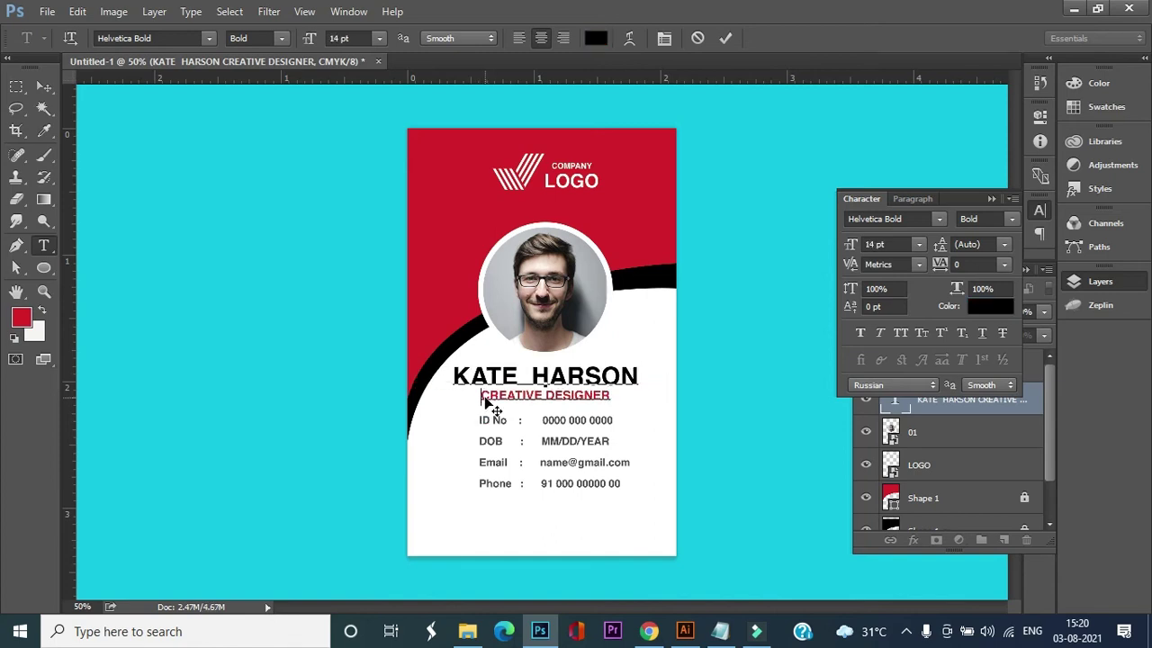
Move the details block down slightly and align it with the name and title block on their horizontal centres.
left_click(44, 87)
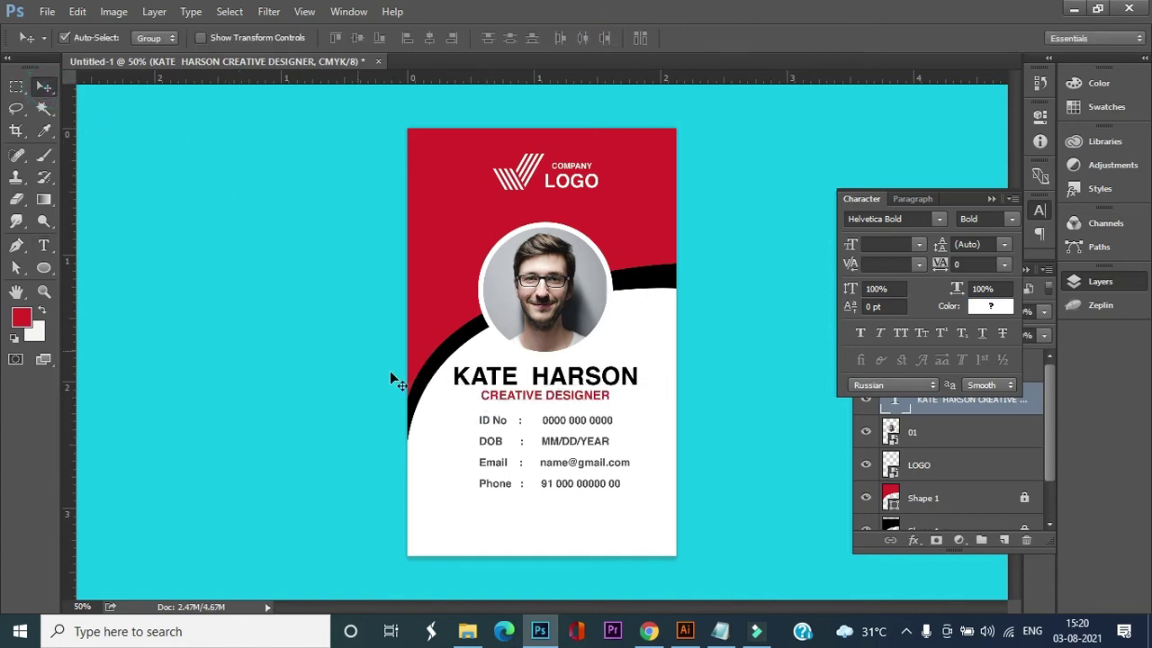
left_click_drag(588, 425, 588, 427)
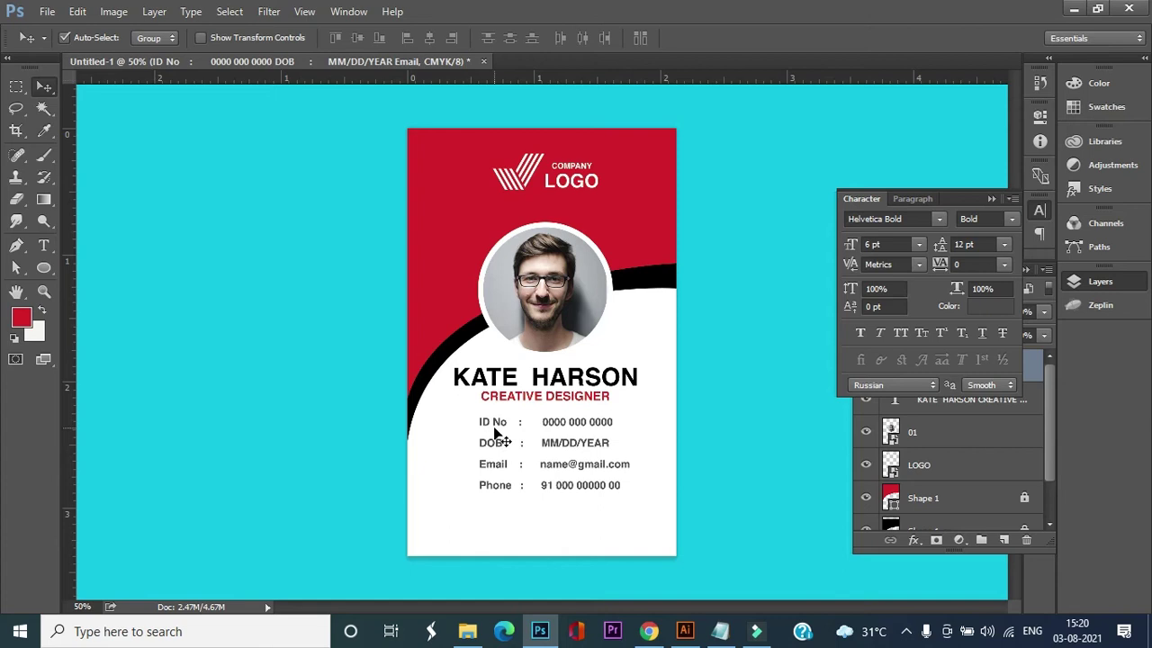
left_click_drag(443, 362, 657, 514)
left_click(425, 38)
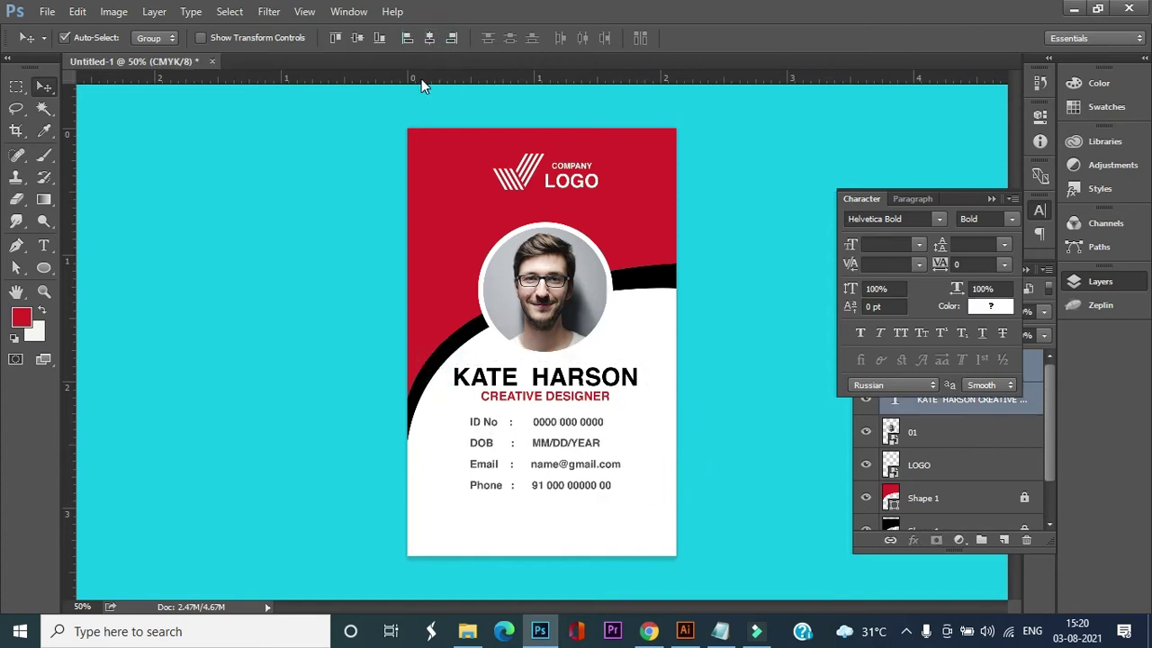
Align the logo, portrait, name block and details block on their horizontal centres.
left_click_drag(463, 141, 640, 538)
left_click(429, 38)
left_click_drag(459, 140, 647, 511)
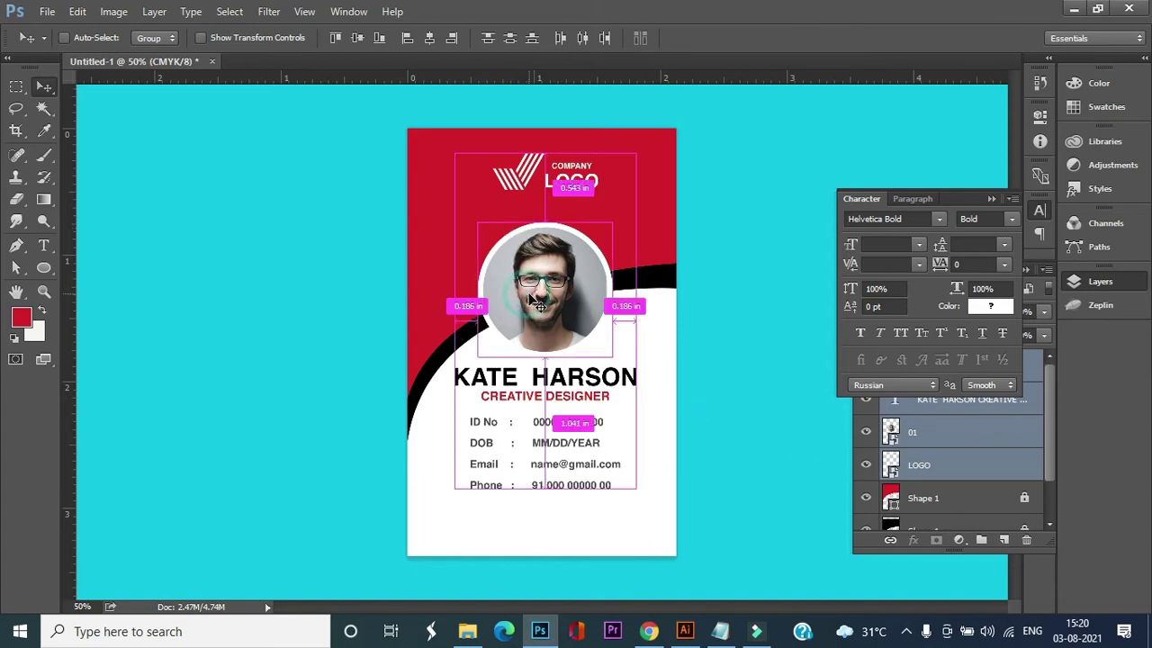
key("ctrl+t")
key("Return")
Scale the circular portrait down slightly about its centre.
left_click(567, 280)
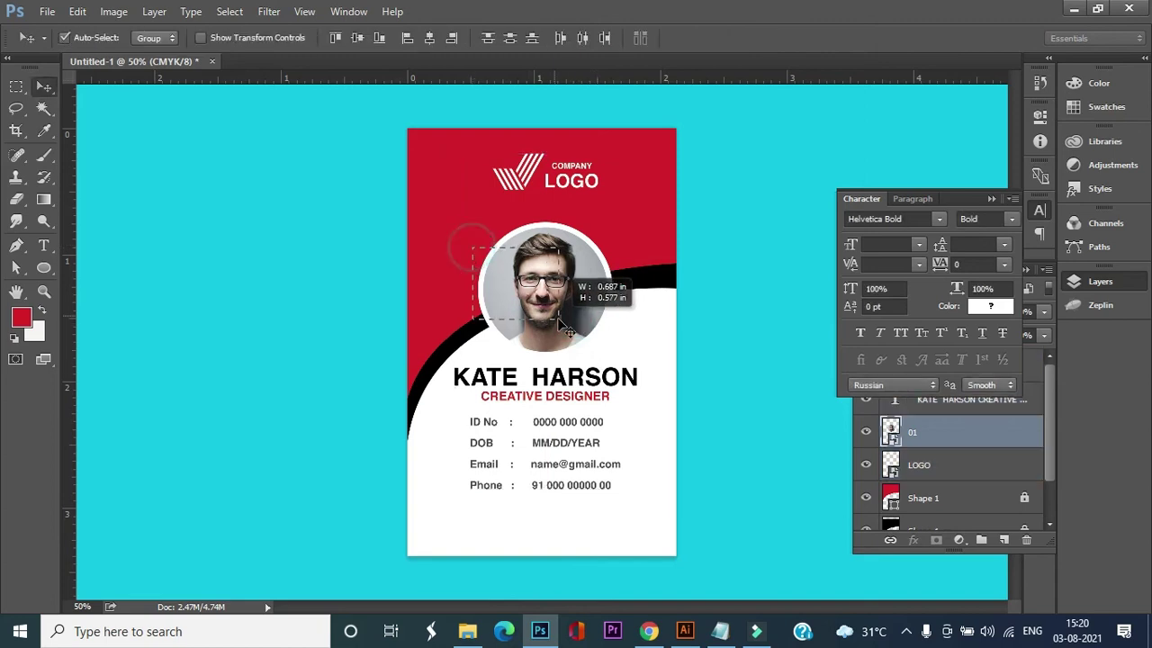
key("ctrl+t")
left_click_drag(610, 392, 589, 351)
key("Return")
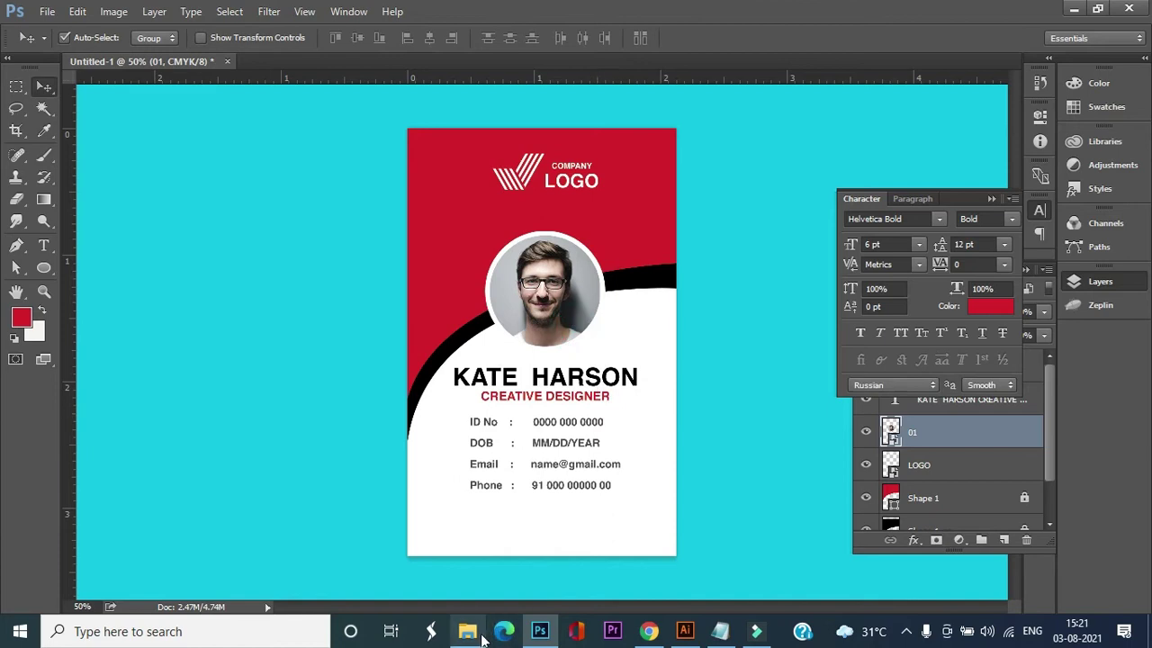
Switch to Chrome and look through the TEC-IT online barcode generator page for the Code-128 settings.
left_click(647, 631)
scroll(432, 225, "up", 5)
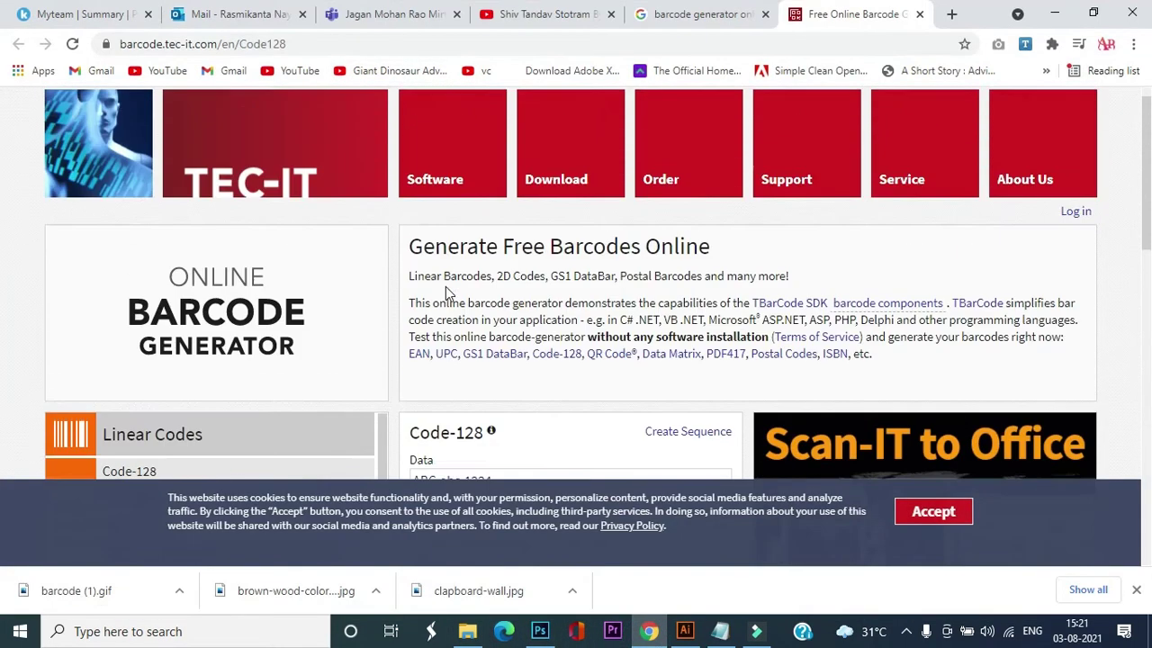
scroll(455, 189, "down", 1)
scroll(809, 322, "down", 7)
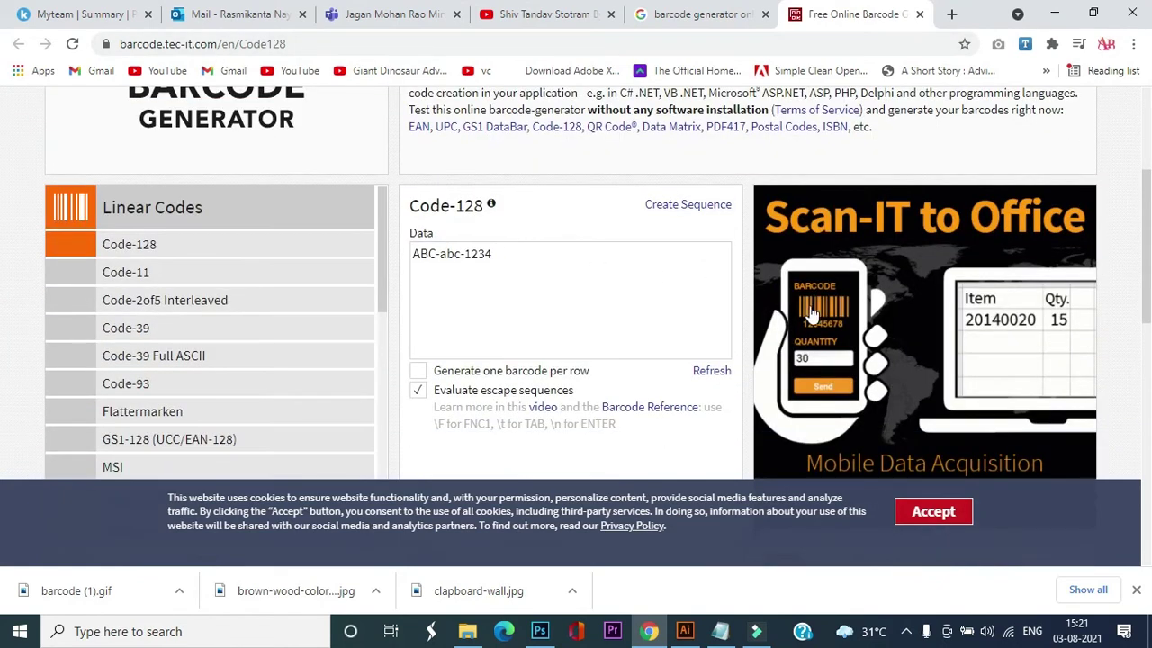
scroll(810, 322, "up", 8)
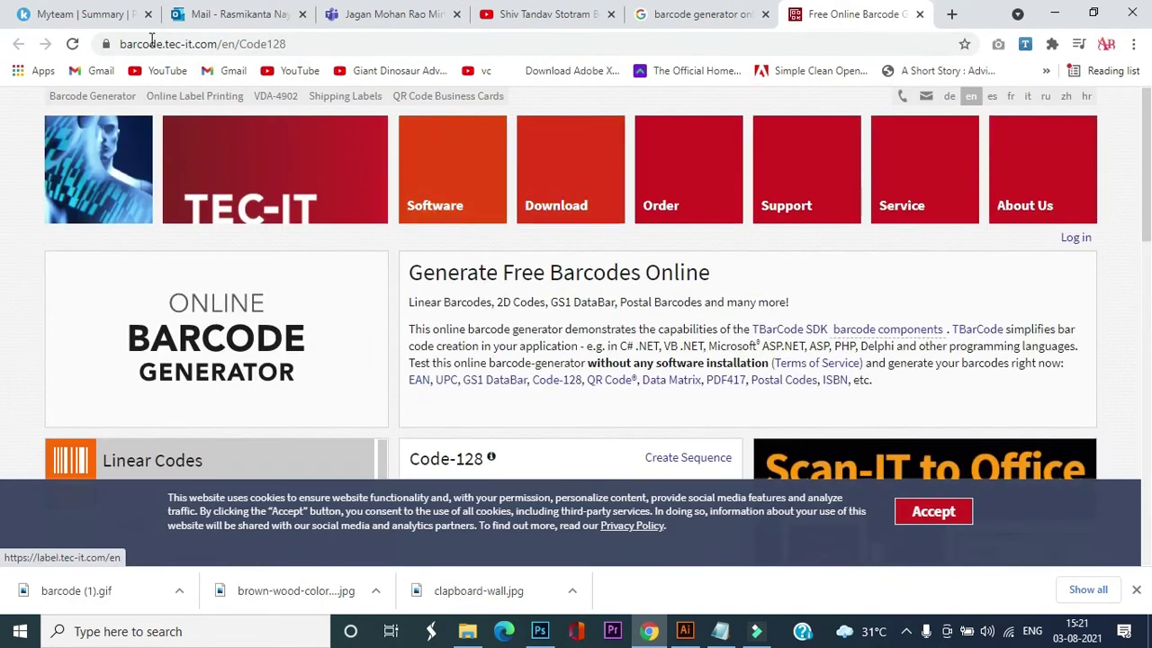
scroll(658, 326, "down", 10)
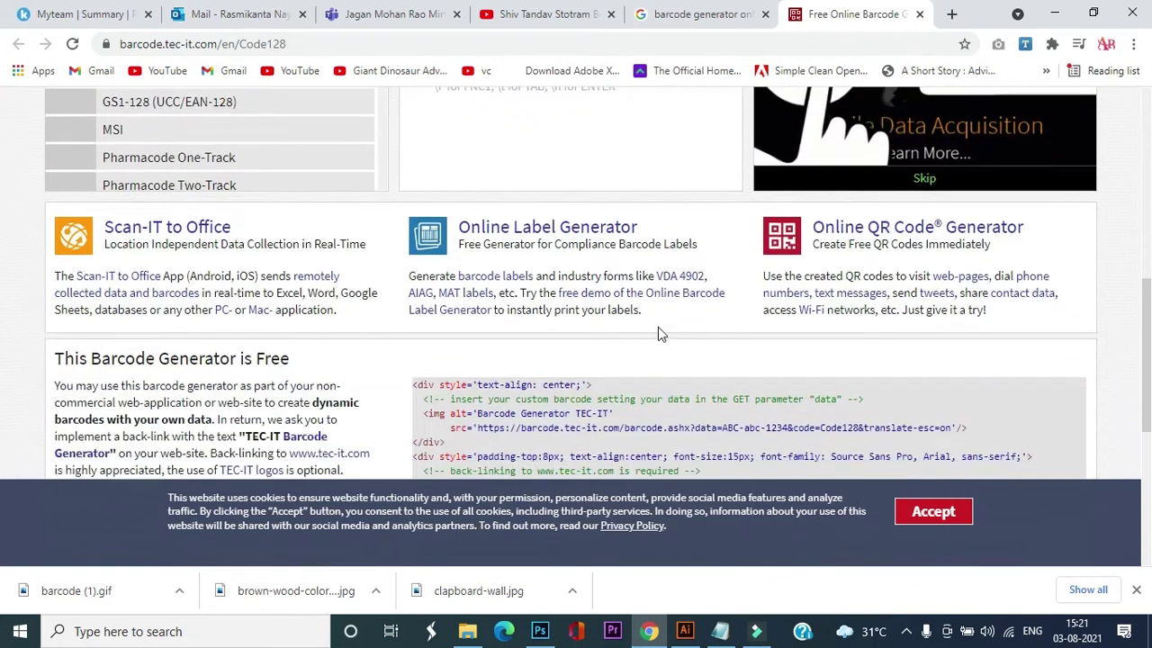
scroll(658, 327, "up", 4)
scroll(659, 327, "up", 6)
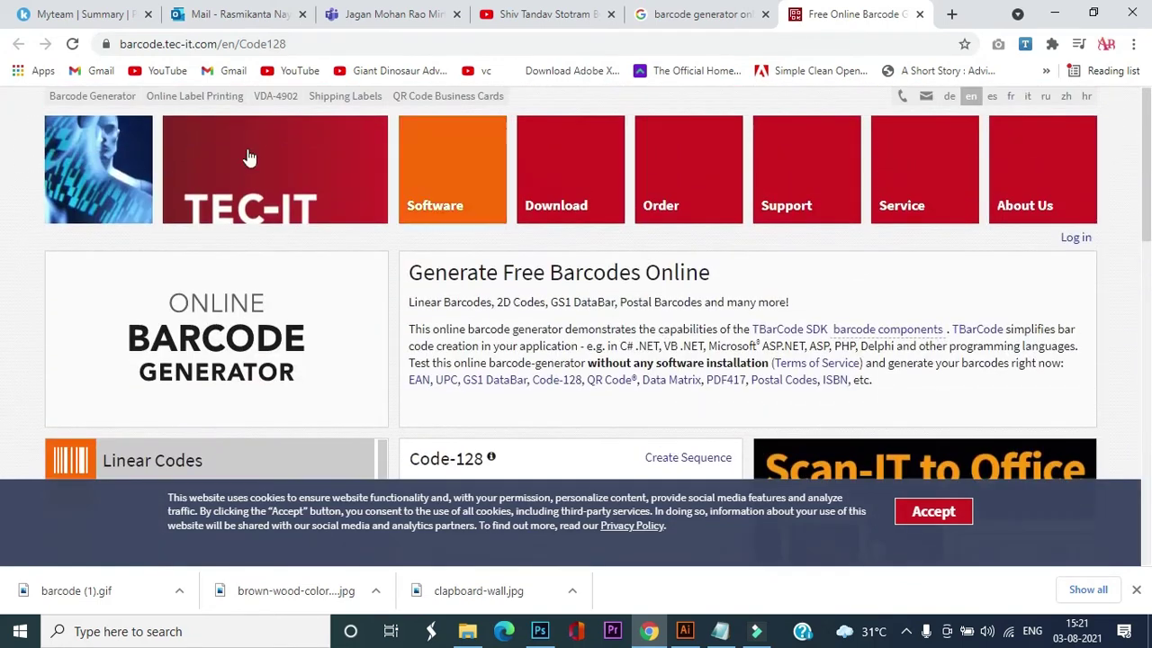
Open the TEC-IT generator from the search results in a new tab and download the Code-128 barcode for ABC-abc-1234.
left_click(656, 22)
right_click(288, 259)
left_click(315, 267)
left_click(855, 17)
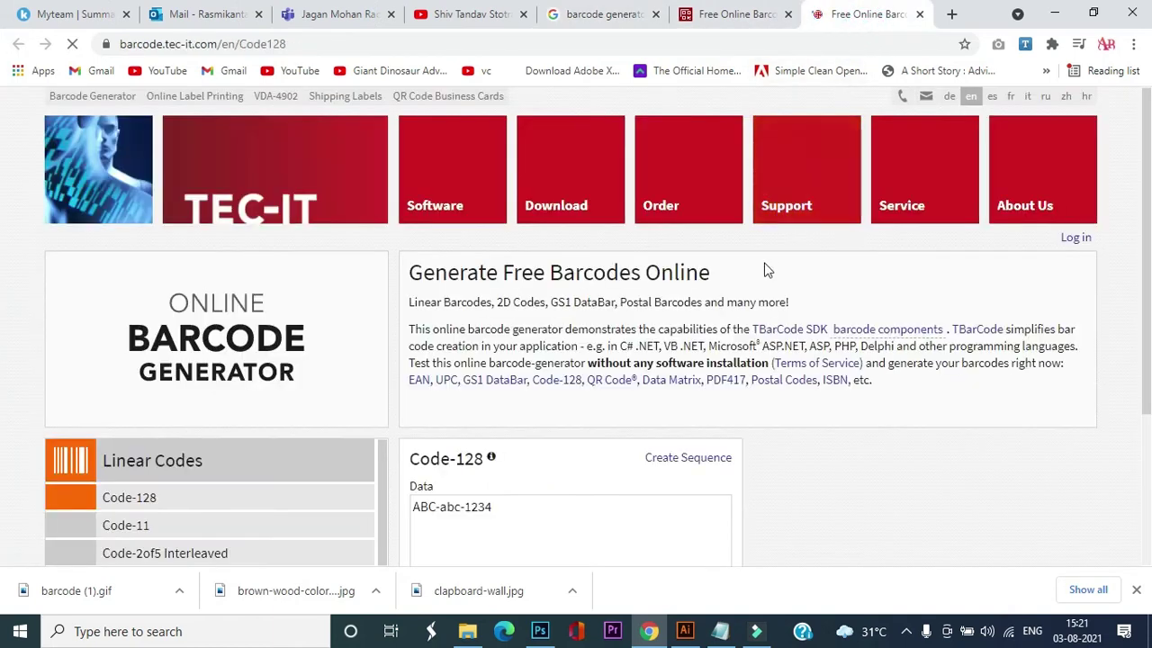
scroll(779, 339, "down", 4)
left_click(891, 441)
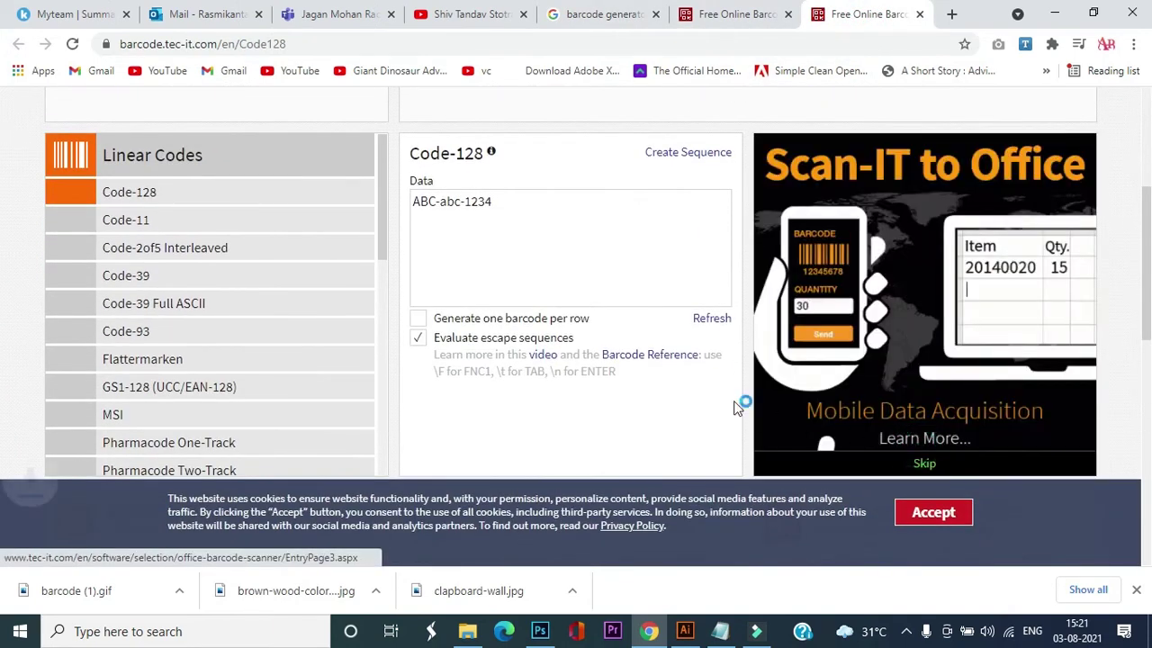
View the downloaded image barcode (2).gif and the programs offered for opening it.
left_click(90, 595)
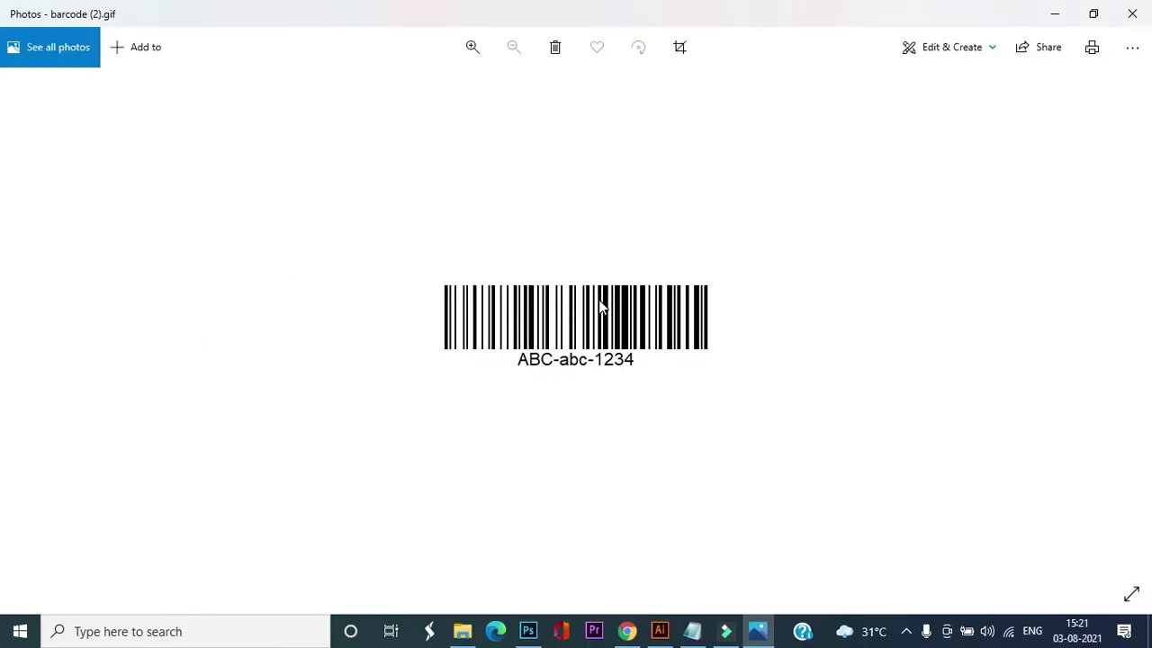
right_click(611, 309)
left_click(663, 319)
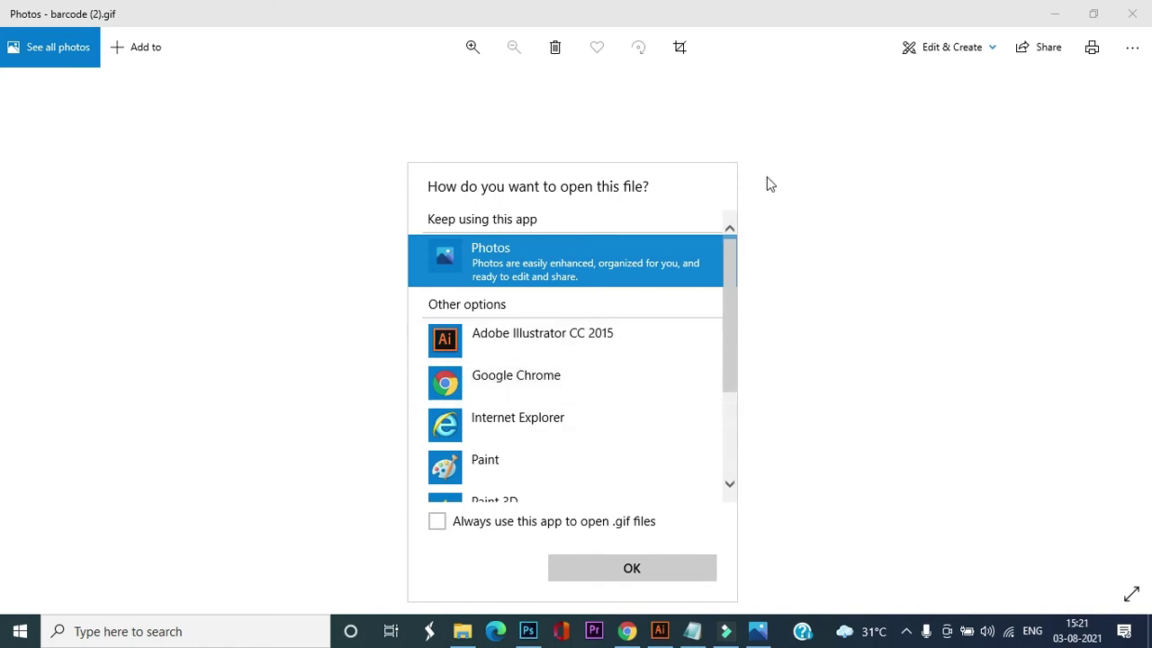
left_click(871, 302)
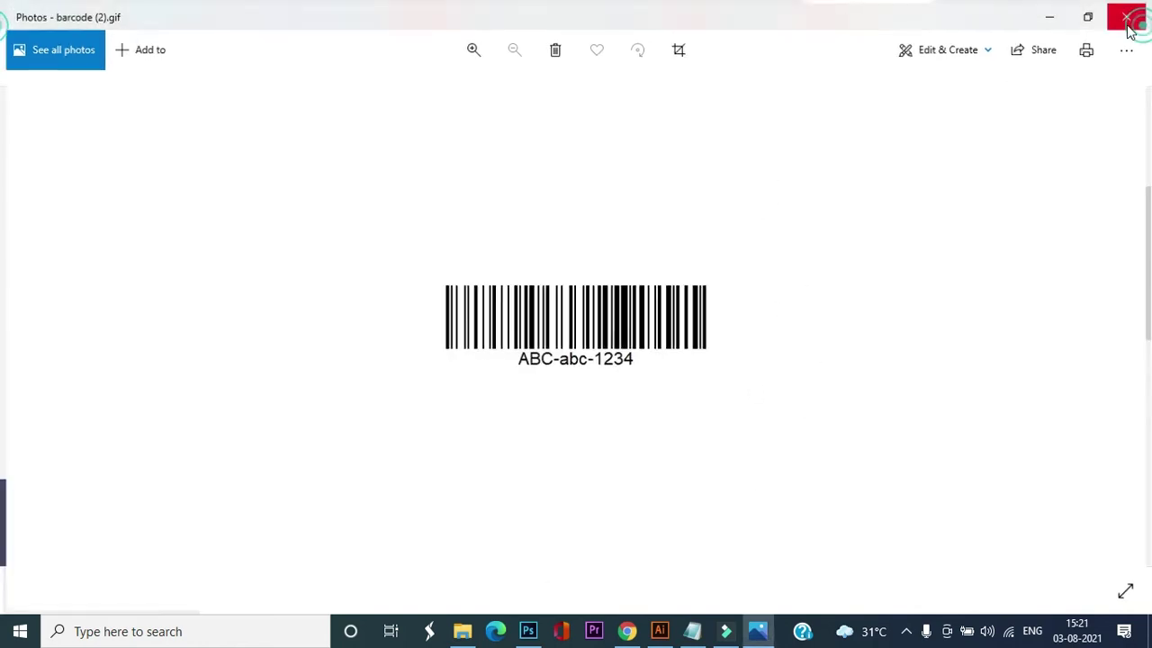
left_click(1131, 18)
Place barcode (2) from the Downloads folder into the ID card below the details, scaled to about the width of the name.
right_click(78, 590)
left_click(93, 545)
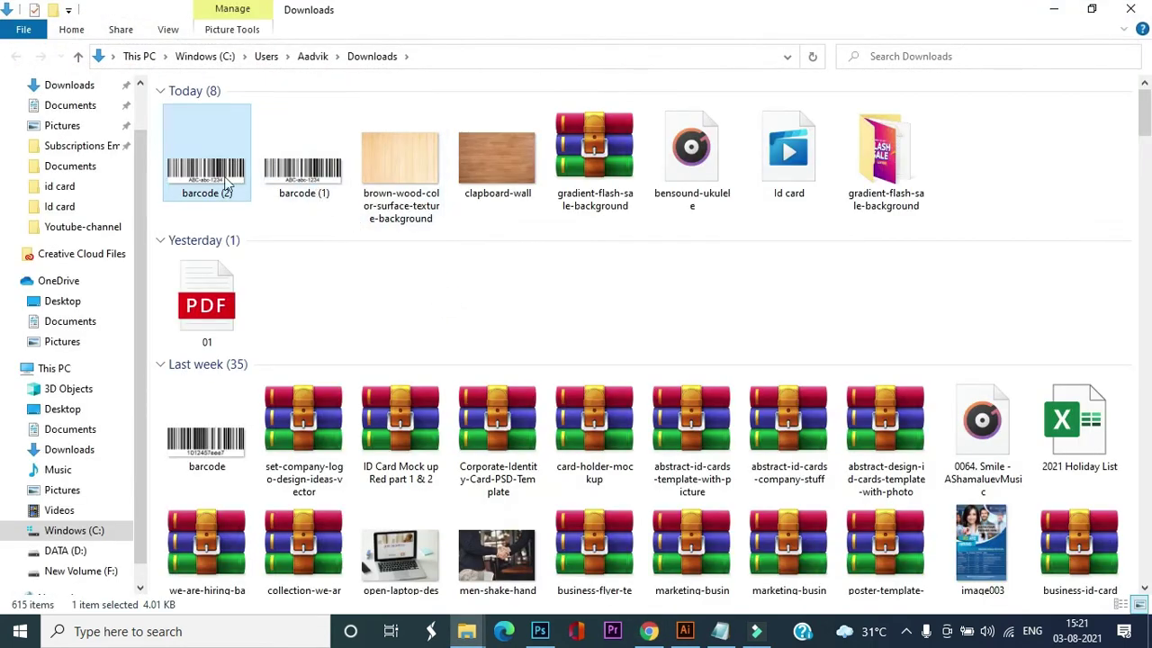
left_click_drag(220, 180, 538, 536)
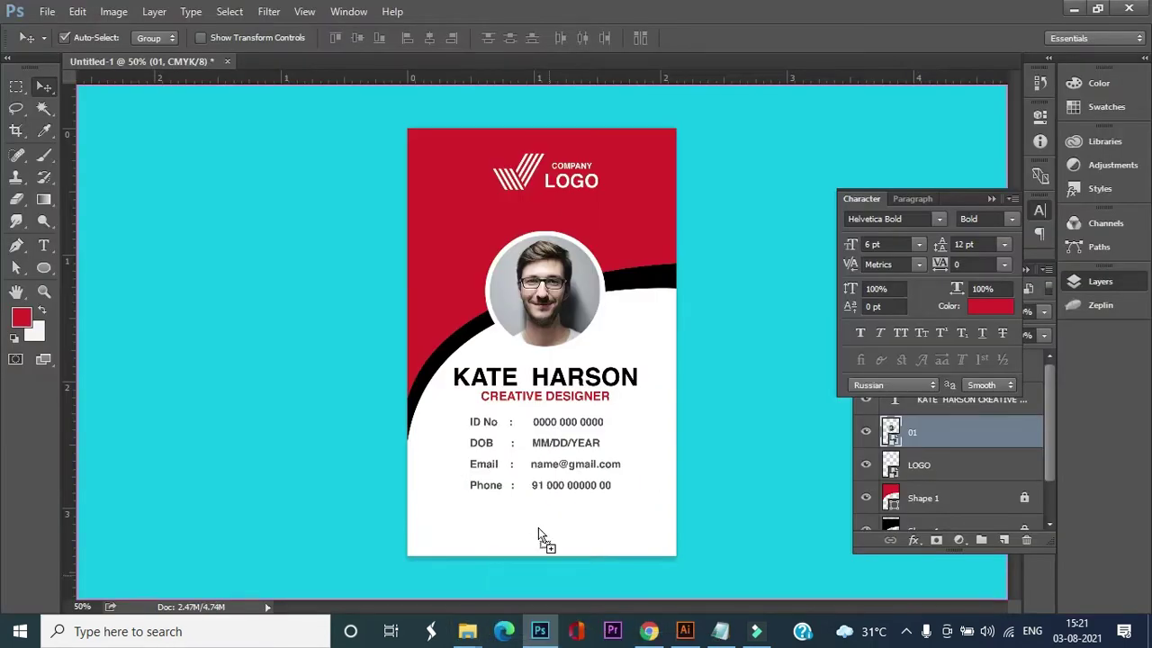
left_click_drag(531, 335, 537, 522)
left_click_drag(415, 493, 457, 505)
left_click_drag(520, 522, 518, 505)
key("Return")
Rasterize the barcode (2) layer and erase the ABC-abc-1234 caption under its bars.
right_click(936, 430)
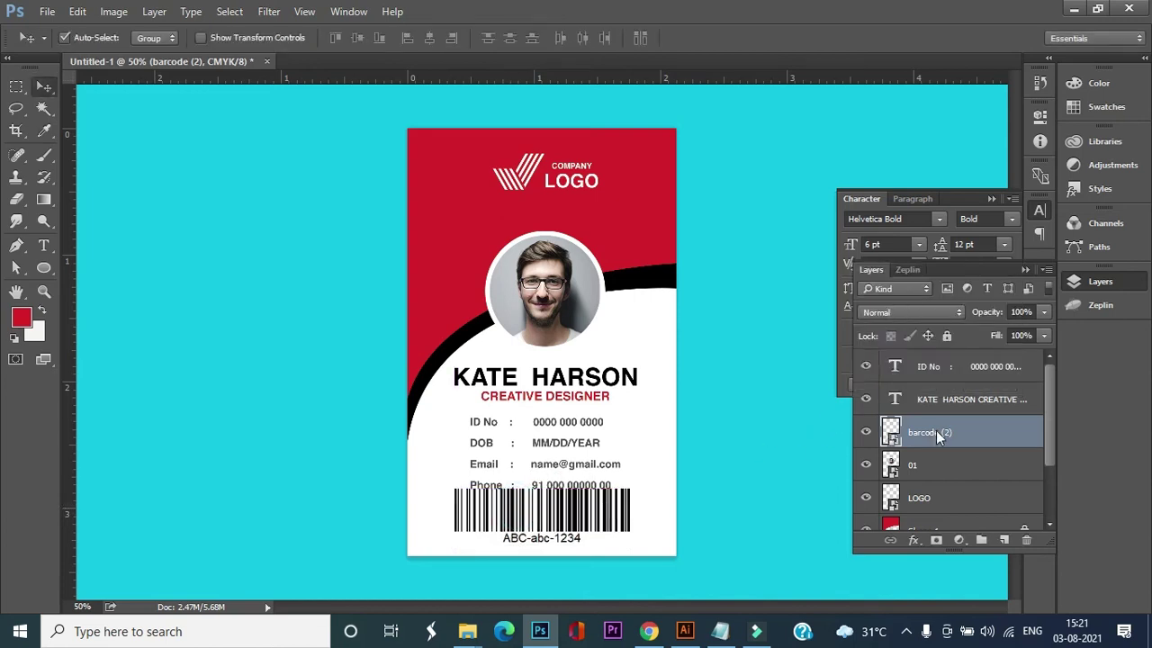
left_click(740, 373)
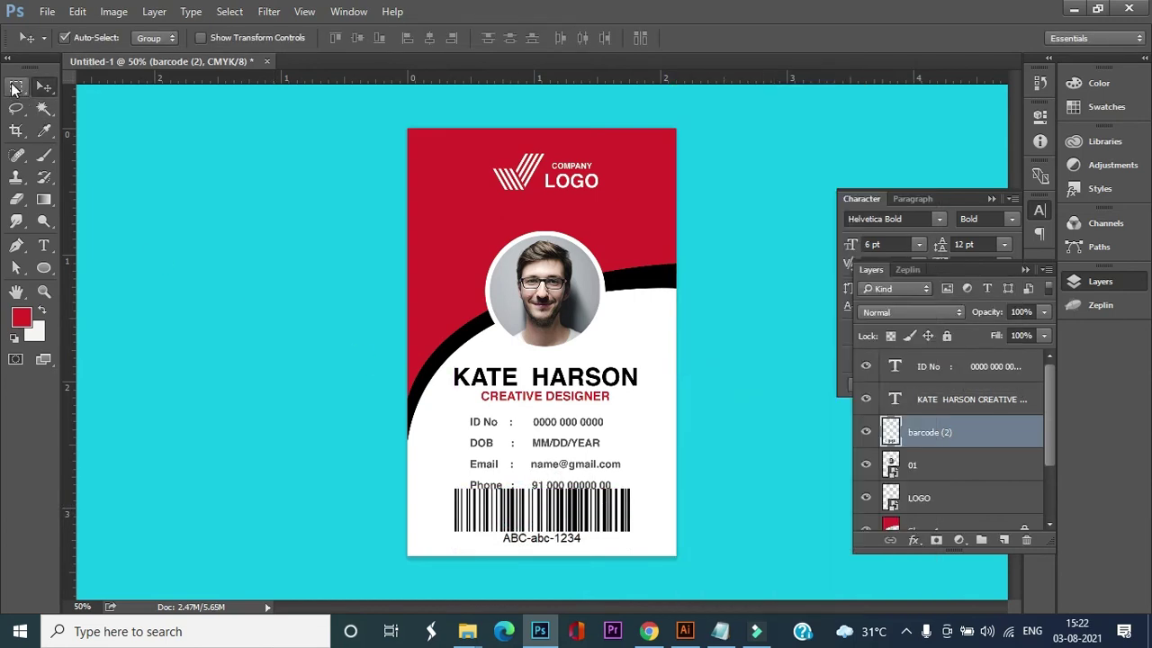
left_click(16, 86)
left_click_drag(376, 583, 687, 531)
key("Delete")
left_click(693, 538)
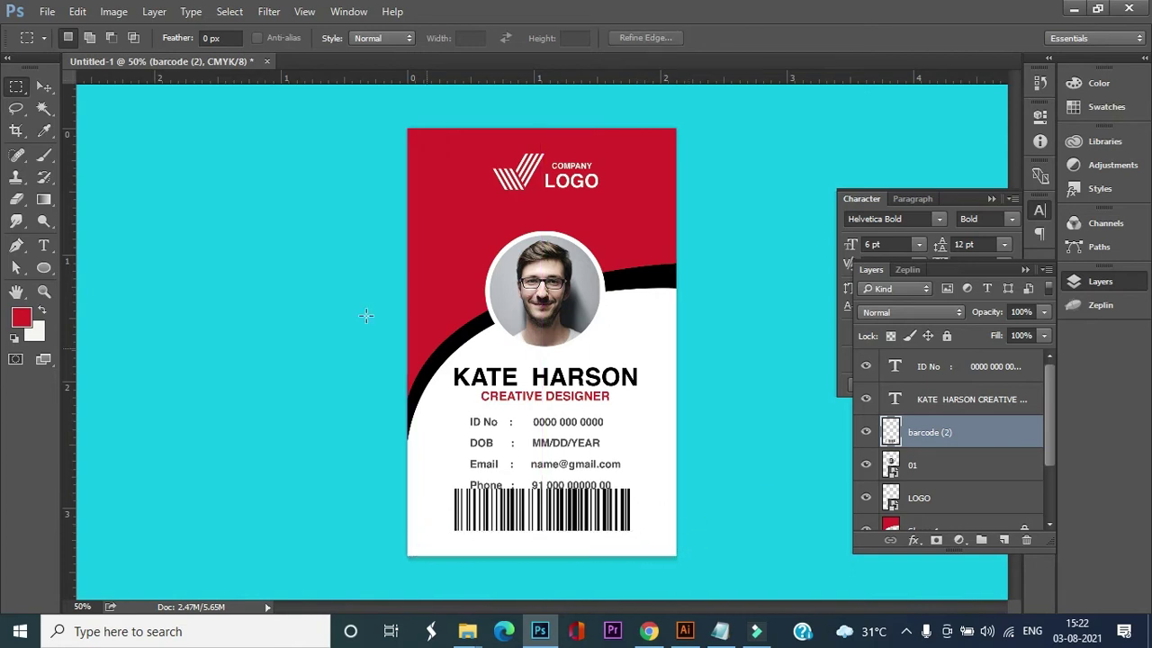
Reduce the barcode's height to 55.56% from its upper edge to clear the Phone line, and nudge it slightly right.
left_click(45, 87)
left_click(493, 506)
key("ctrl+t")
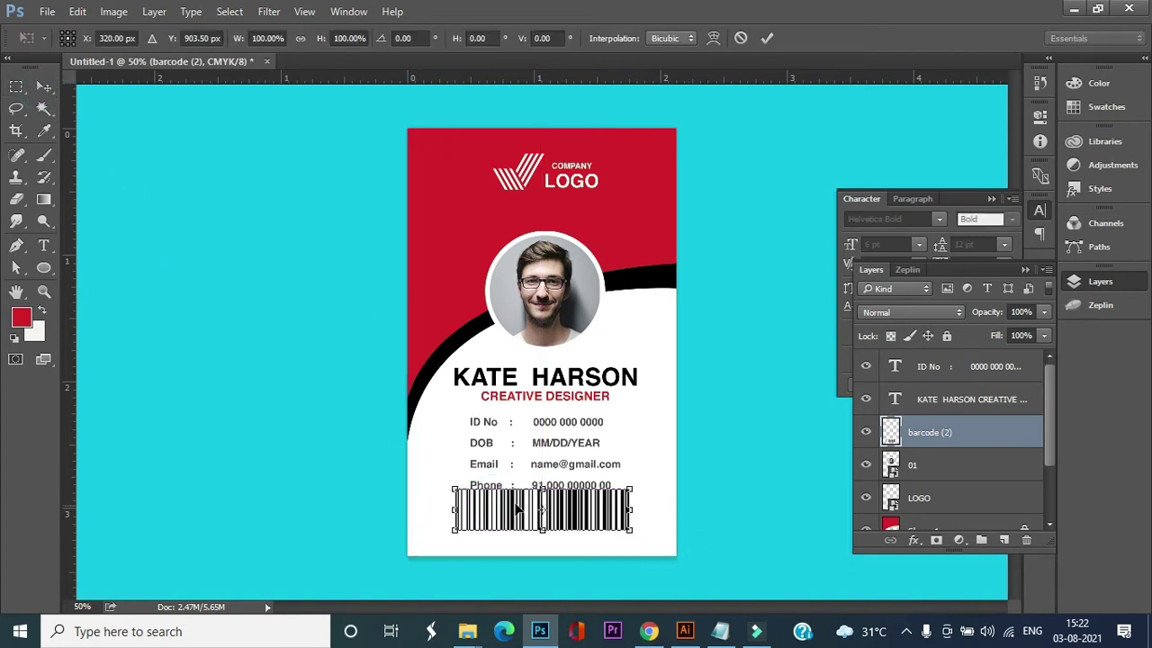
left_click_drag(543, 492, 546, 506)
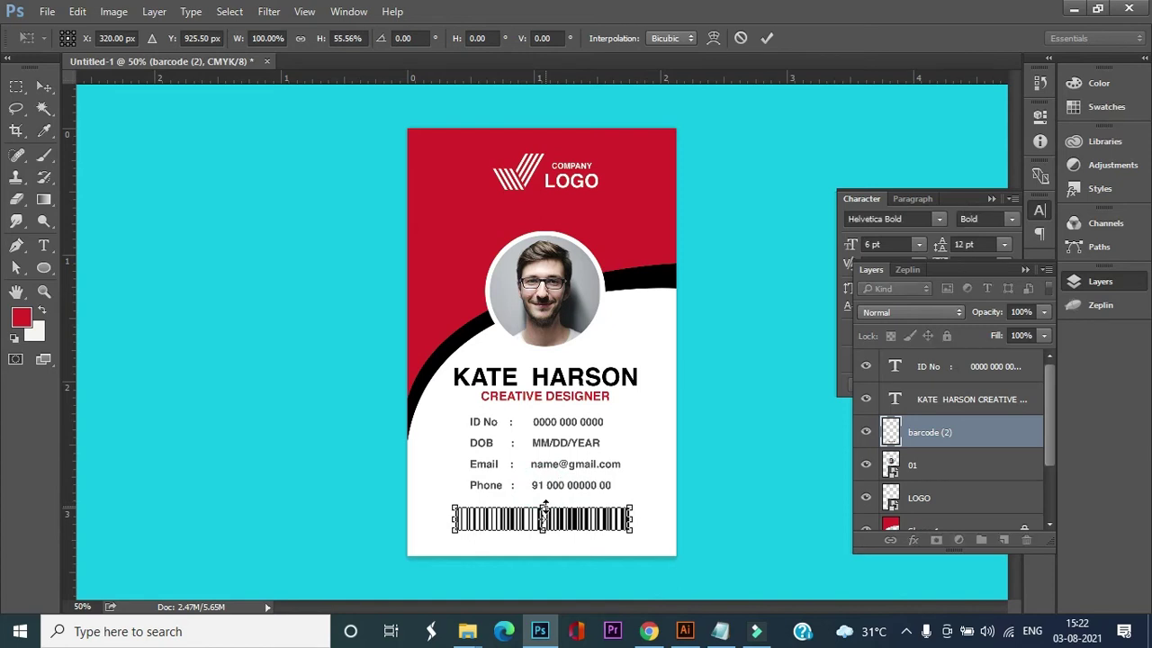
key("Return")
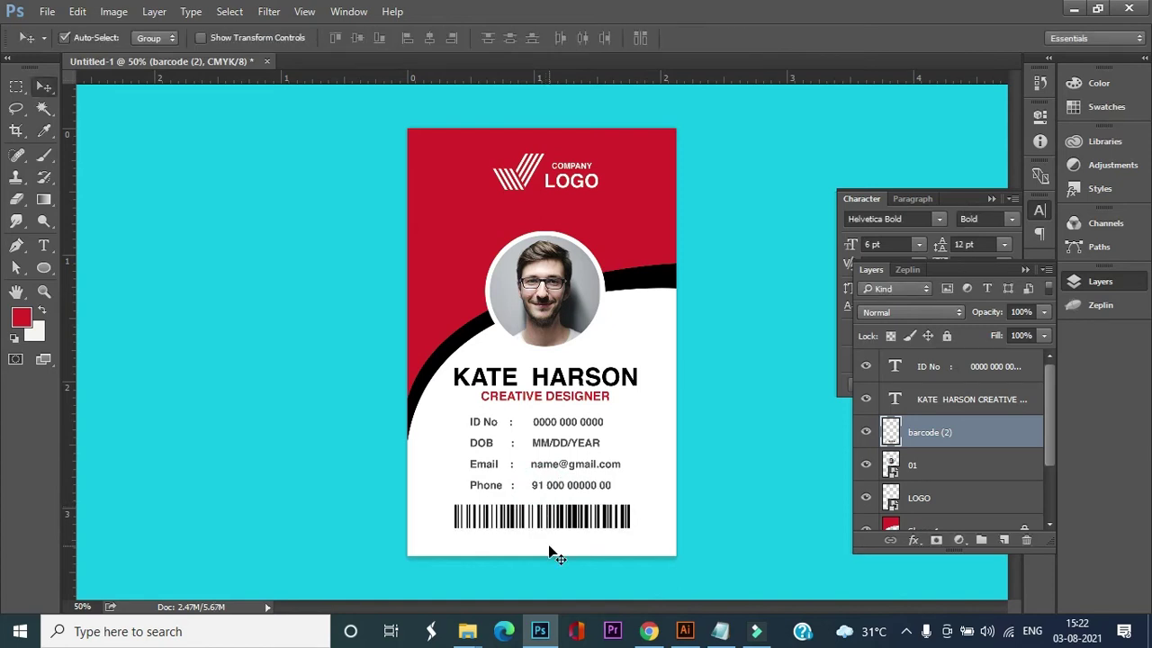
key("Right")
key("Right")
key("Right")
key("Right")
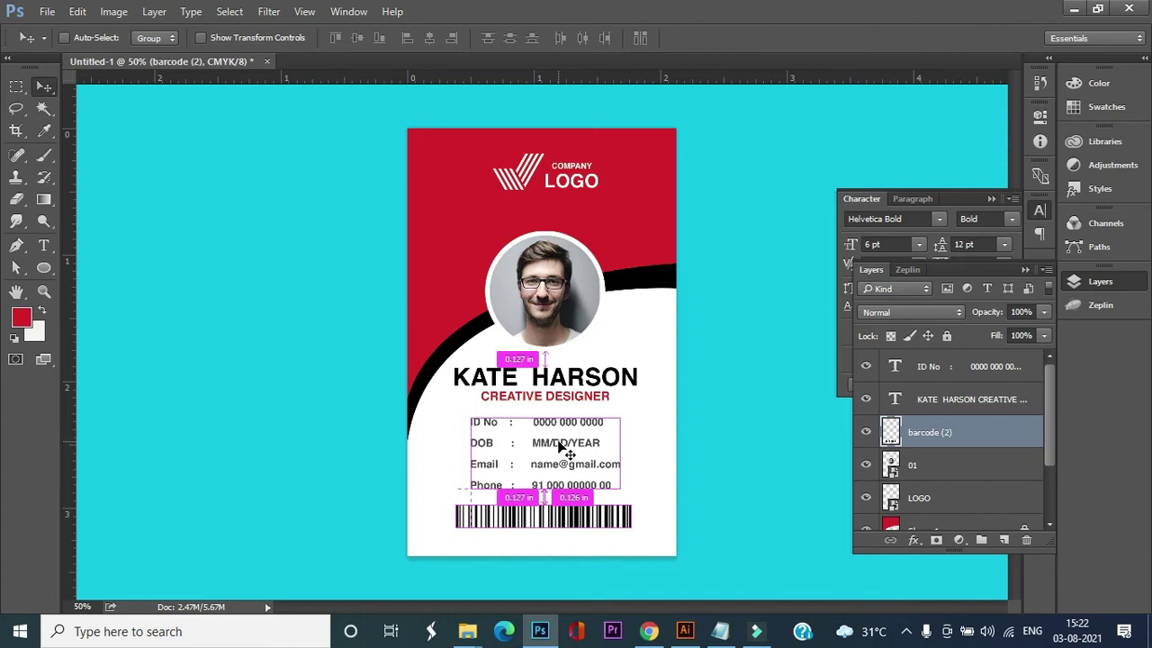
Save the design as a Photoshop file named Id Card_1 in the Id card folder on the Desktop.
key("ctrl+shift+s")
type("F")
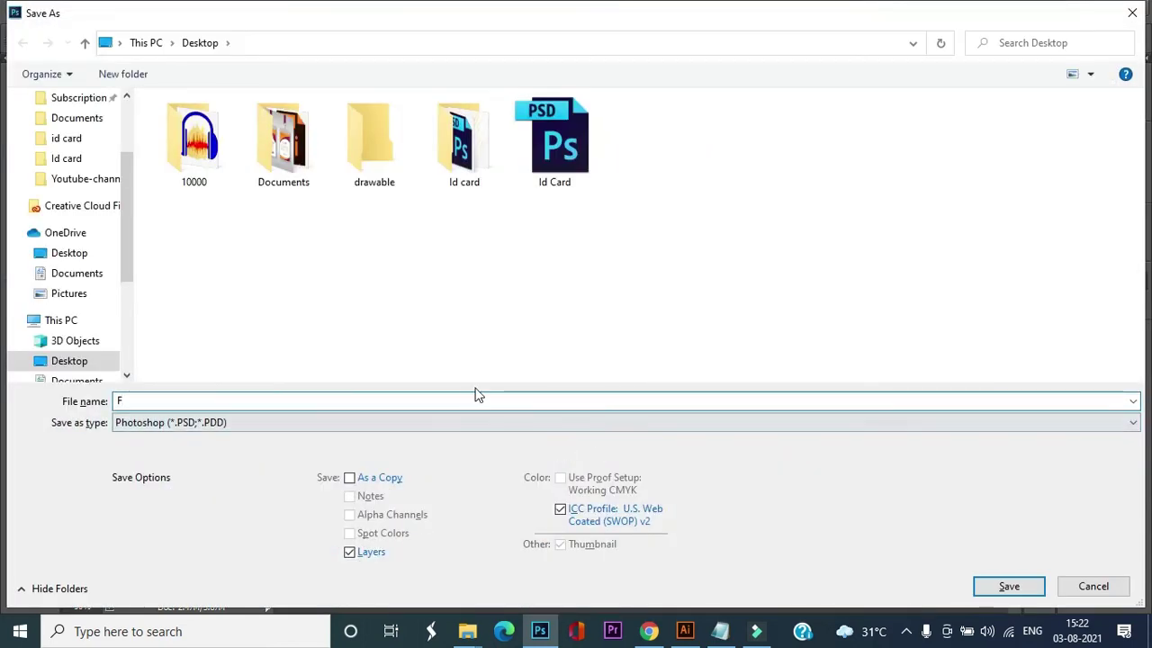
left_click(554, 140)
left_click(236, 396)
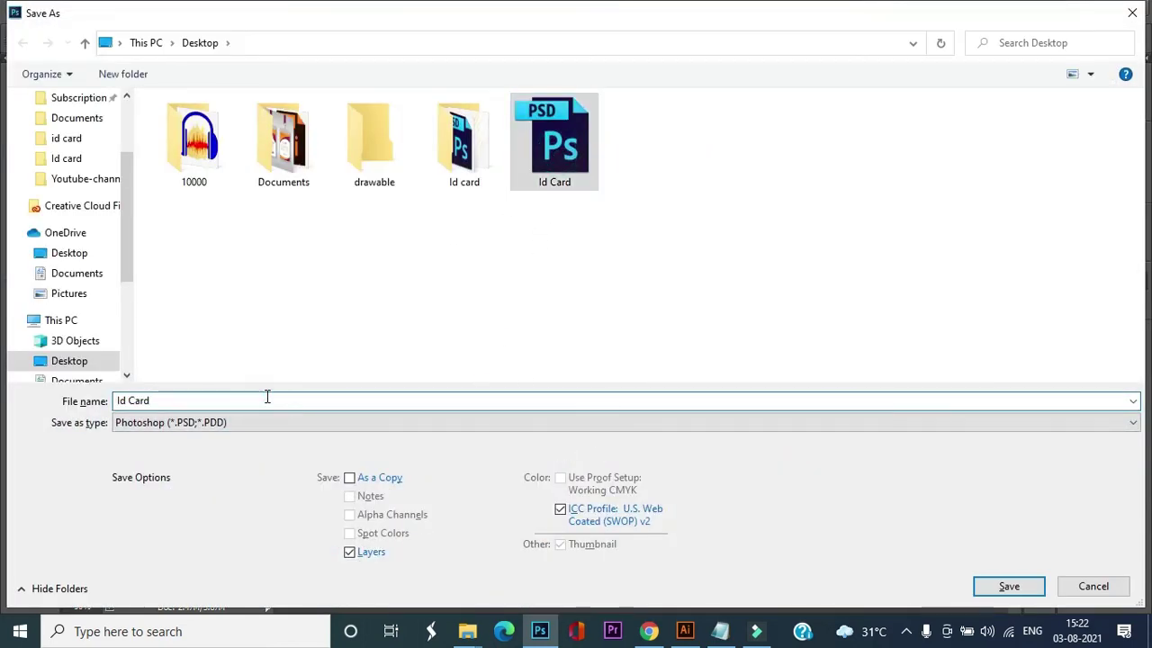
type("_")
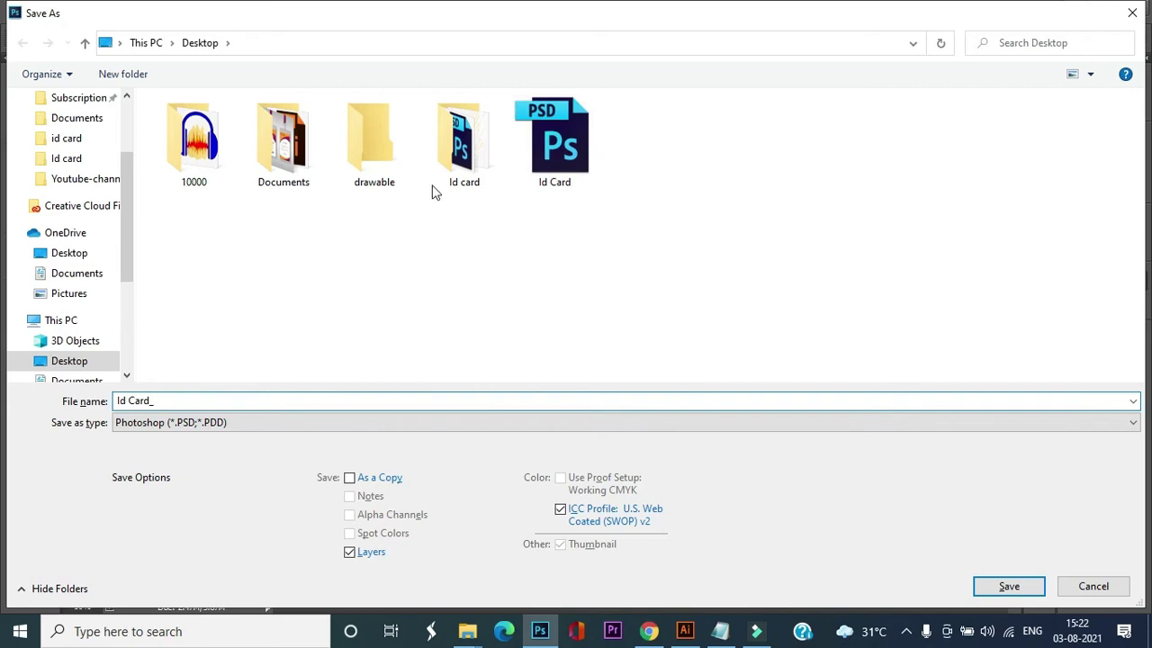
double_click(456, 135)
left_click(239, 399)
left_click(239, 399)
type("1")
key("Return")
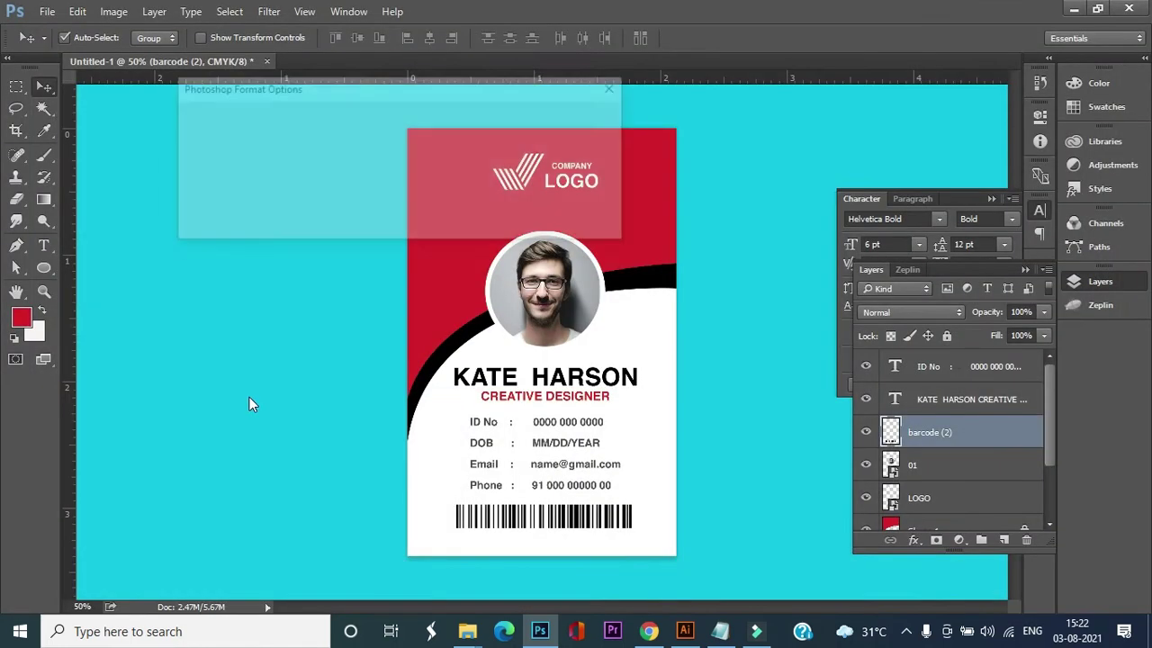
key("Return")
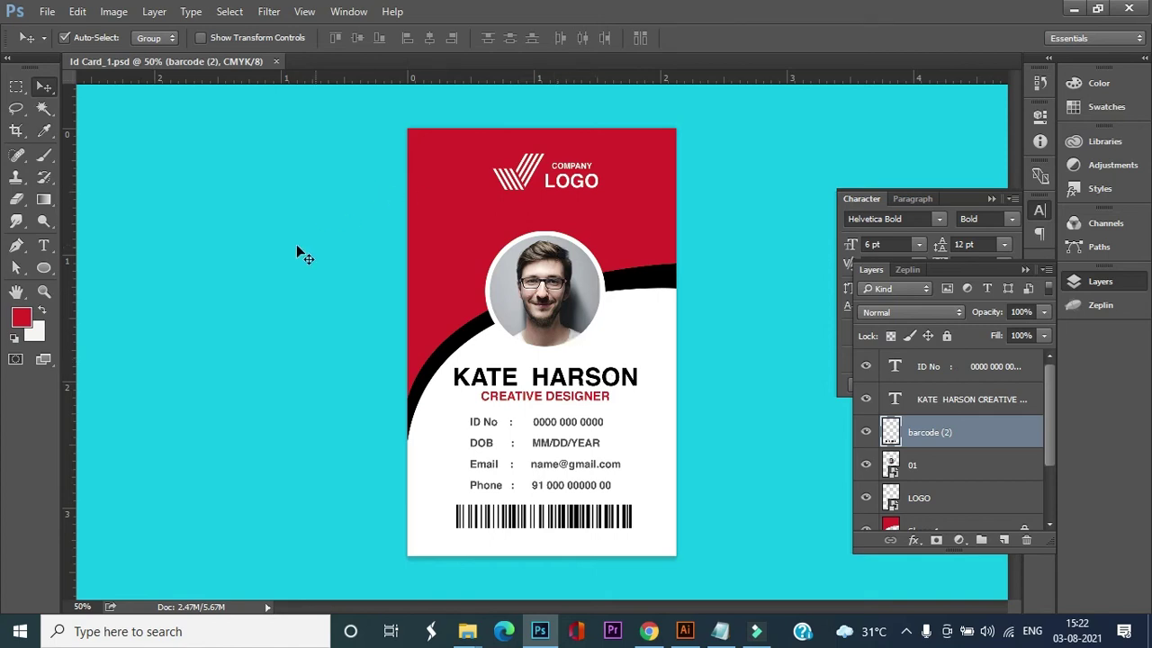
mouse_move(766, 638)
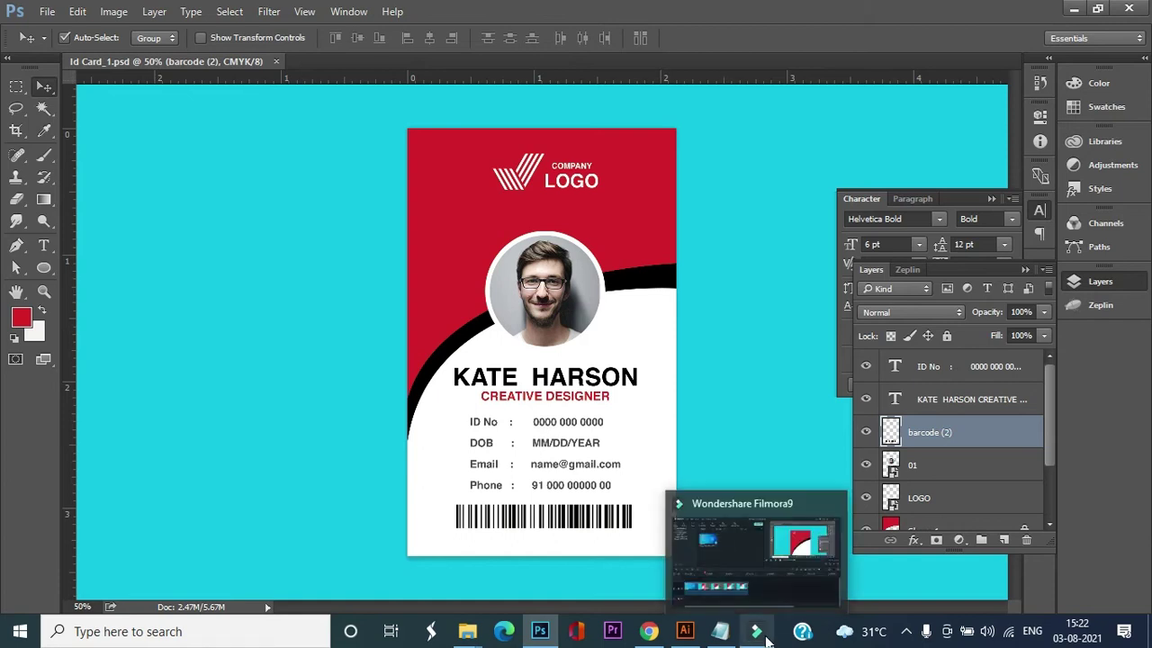
left_click(905, 631)
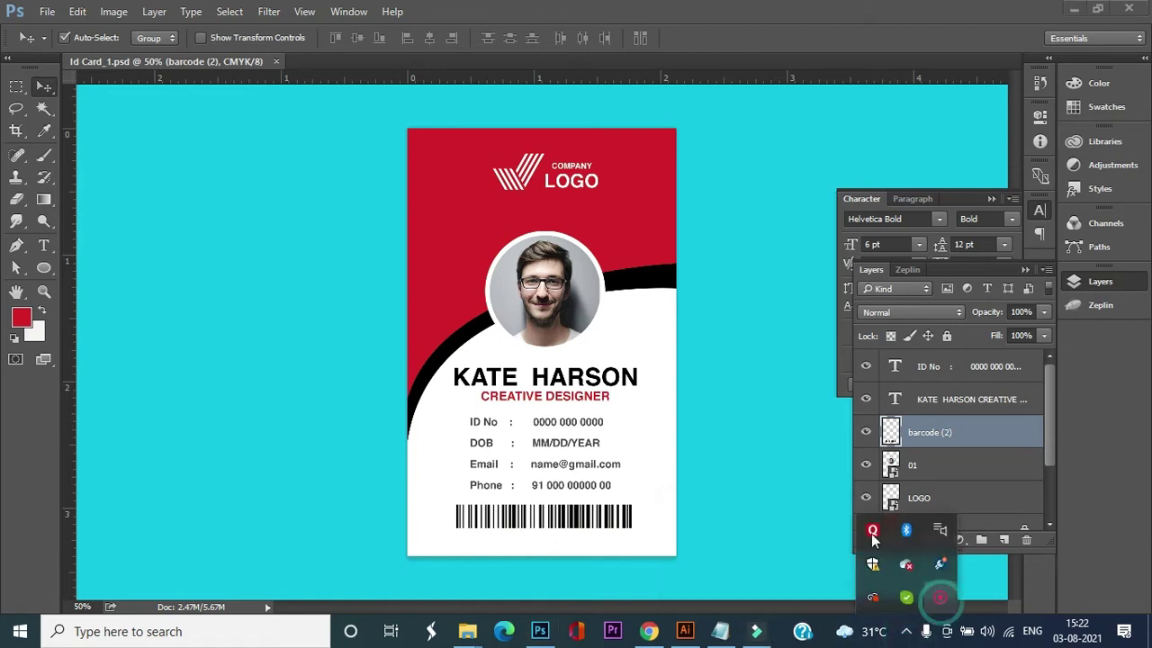
right_click(939, 597)
left_click(994, 613)
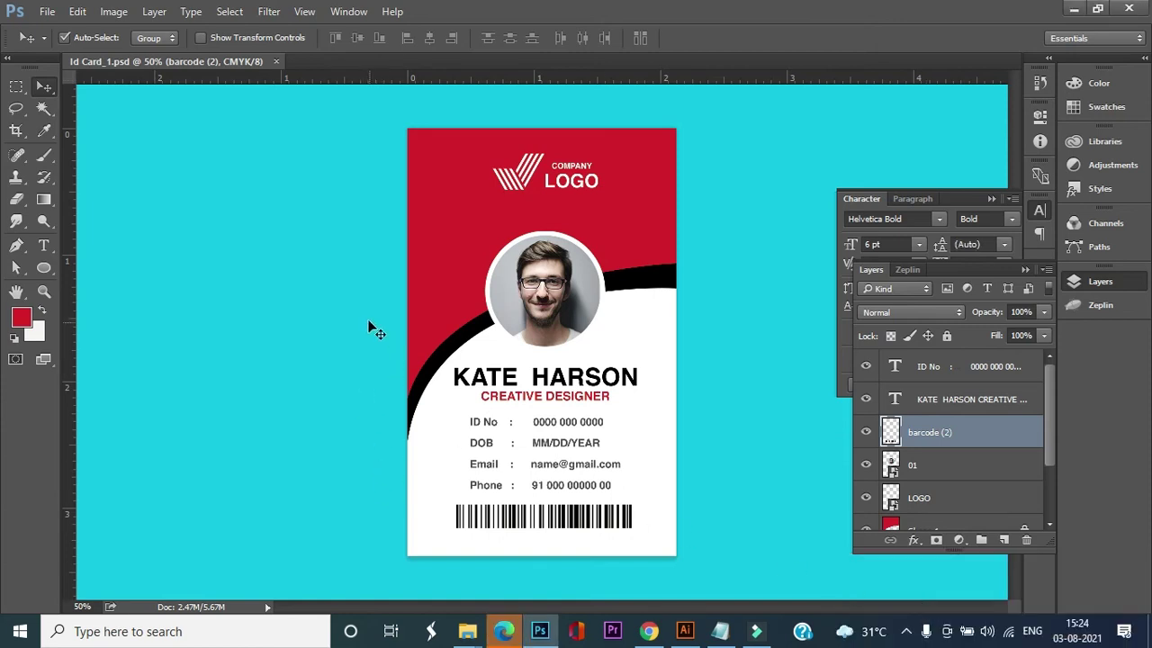
Save a JPEG copy of the card as Id Card_Front in the Id card folder.
left_click(369, 328)
left_click(47, 11)
left_click(87, 199)
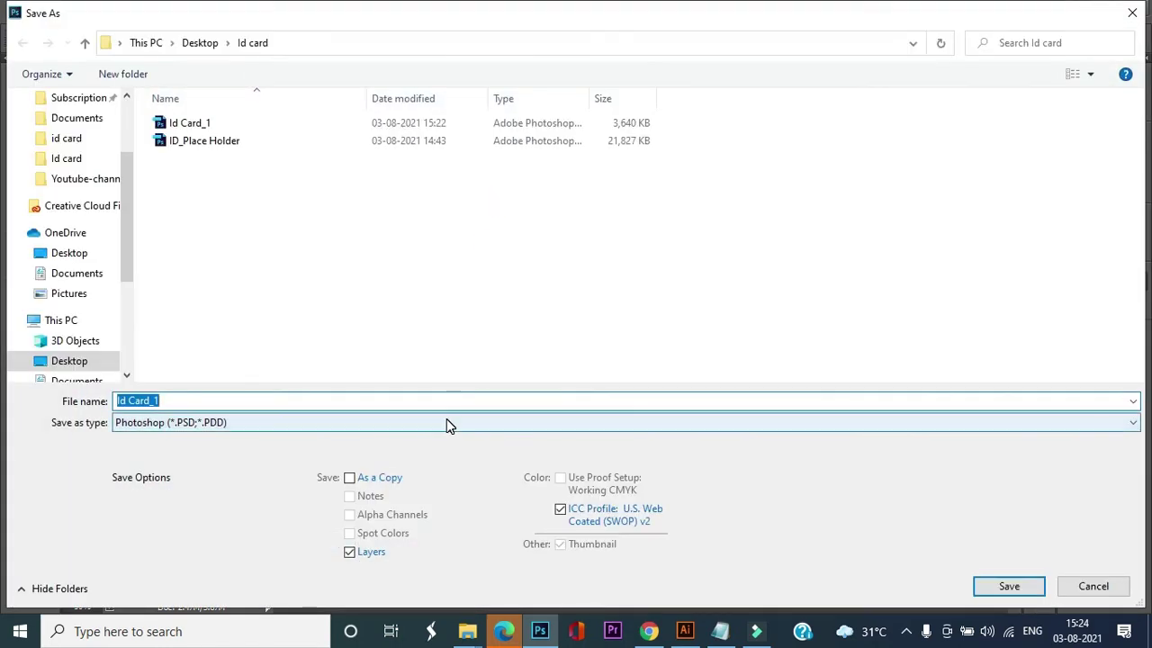
left_click(446, 423)
left_click(270, 504)
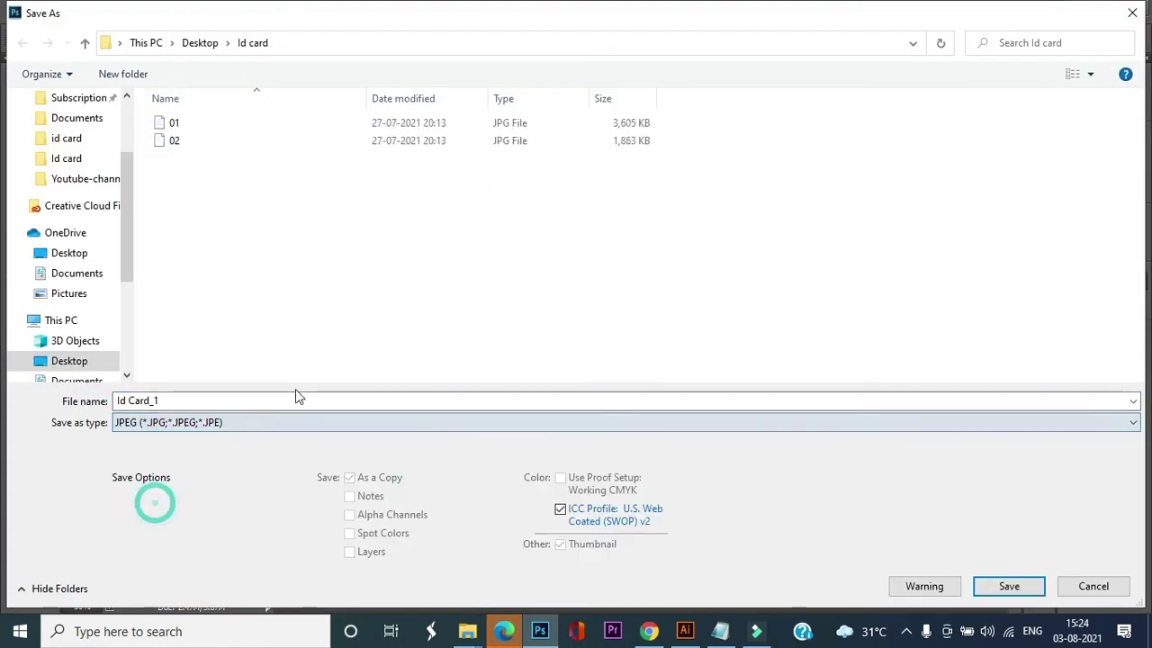
left_click(211, 394)
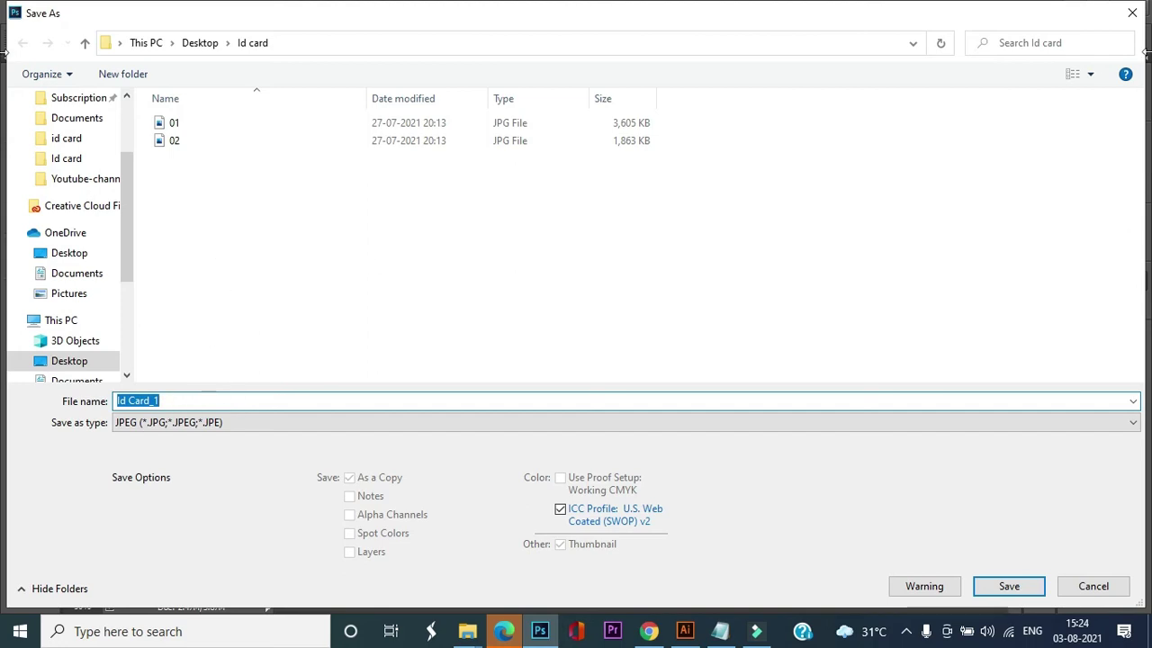
key("End")
key("BackSpace")
type("fR")
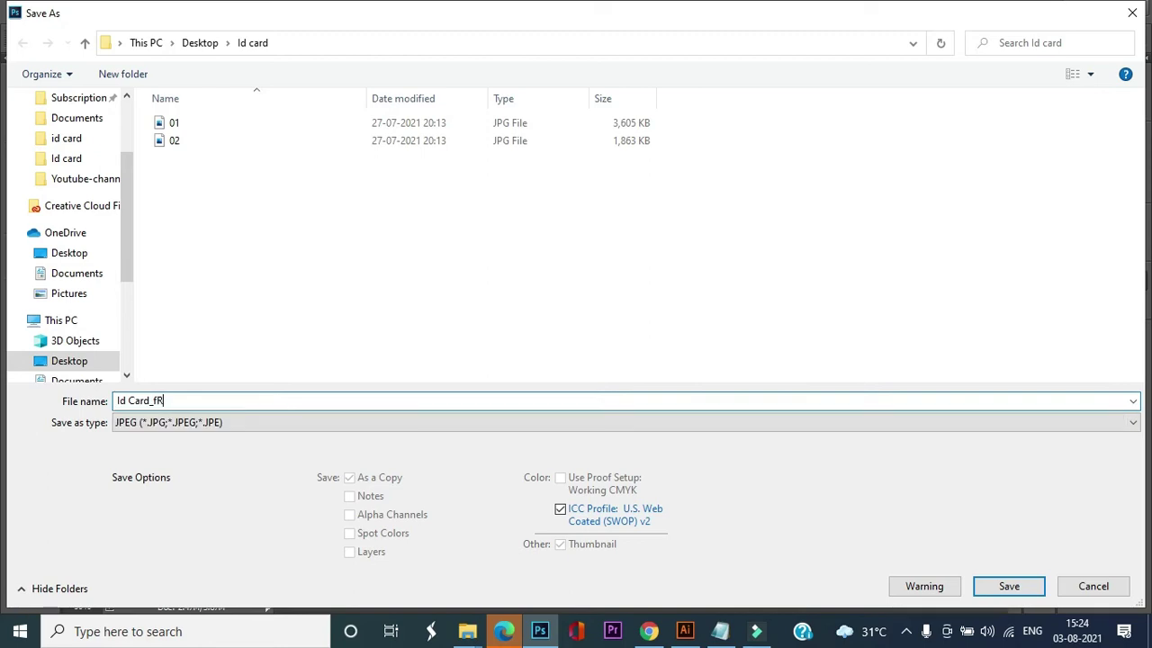
key("BackSpace")
key("BackSpace")
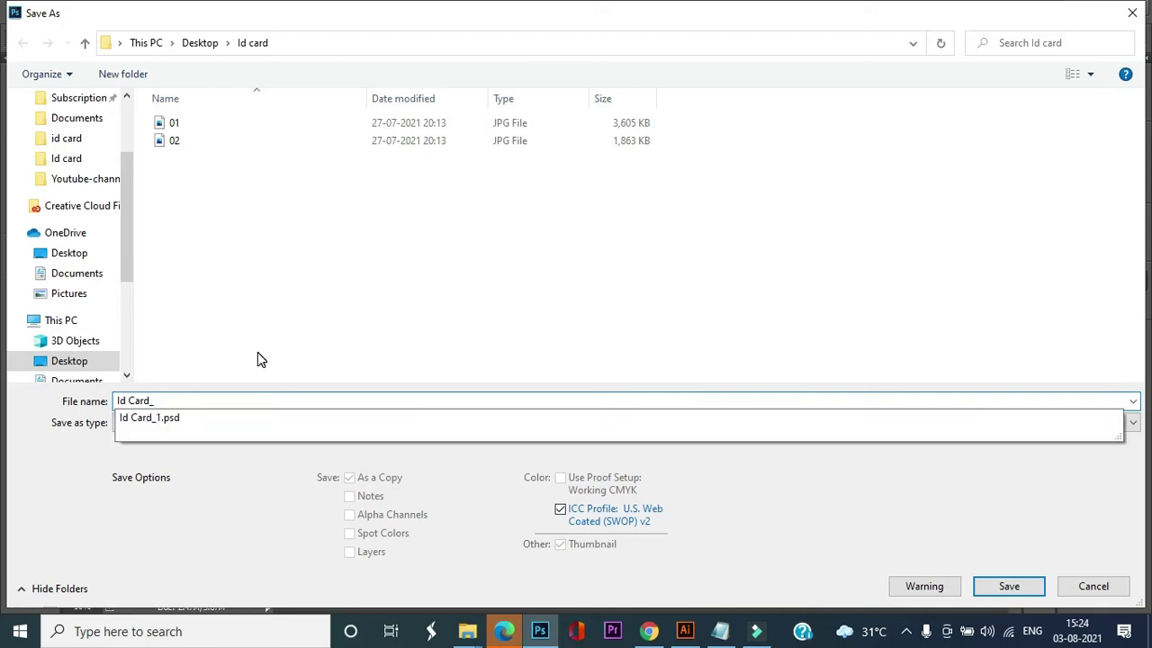
type("Front")
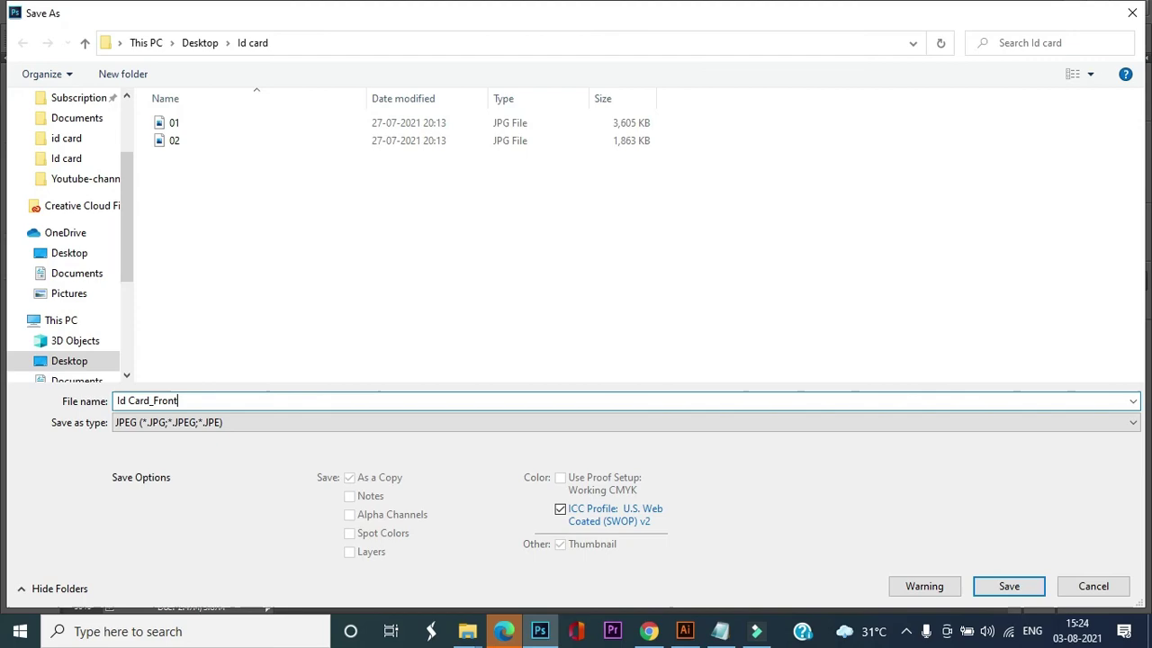
key("Return")
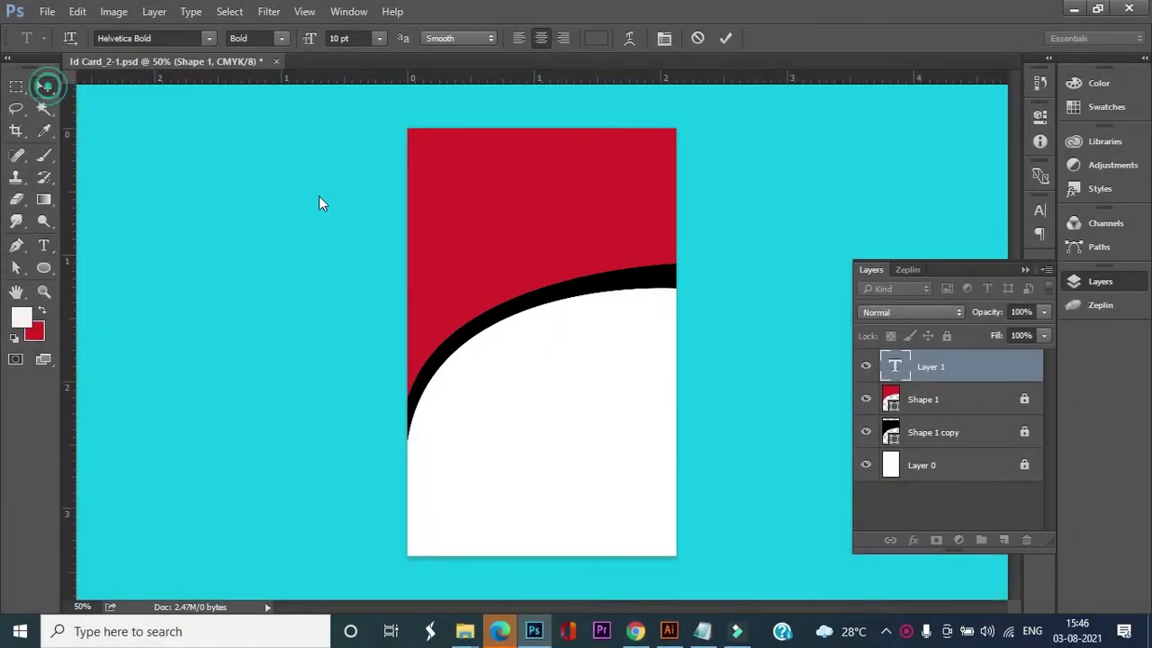
Add the heading TERM & CONDITION in white 10 pt Helvetica Bold on the red area of Id Card_2-1.
left_click(43, 245)
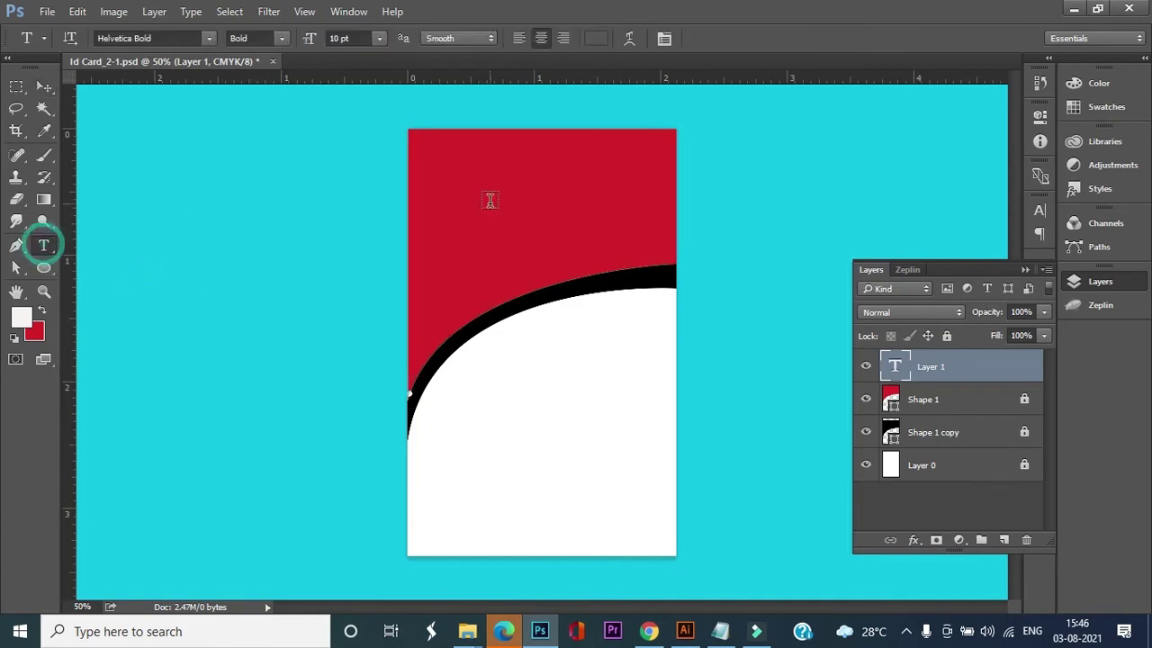
left_click(478, 151)
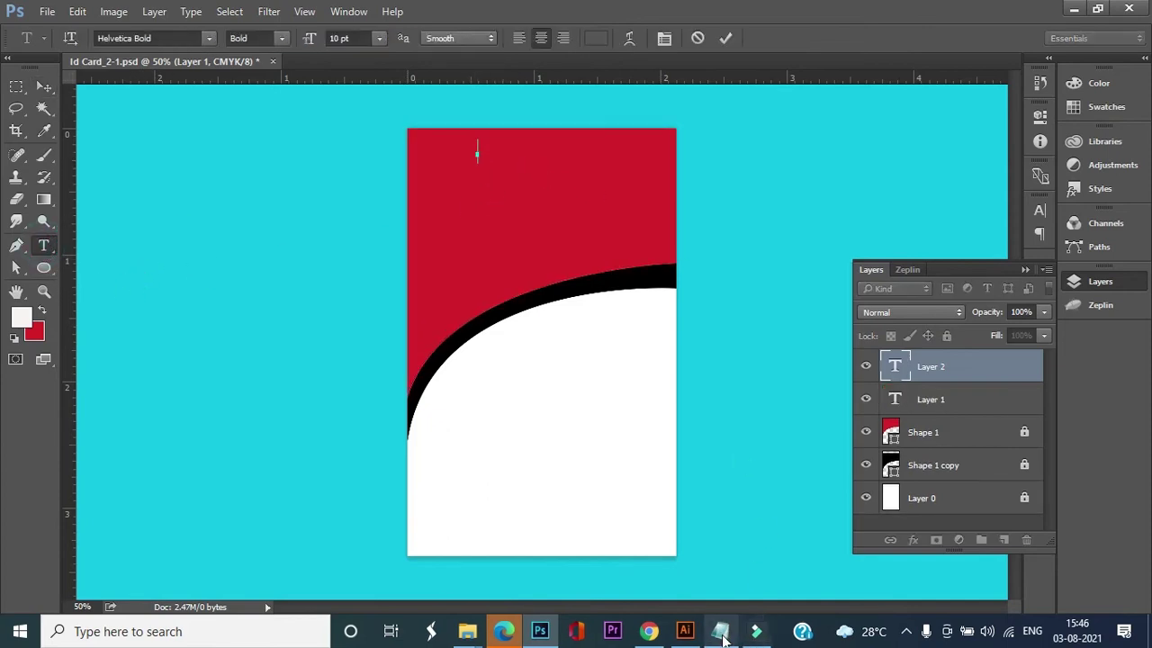
type("TERM & CONDITION")
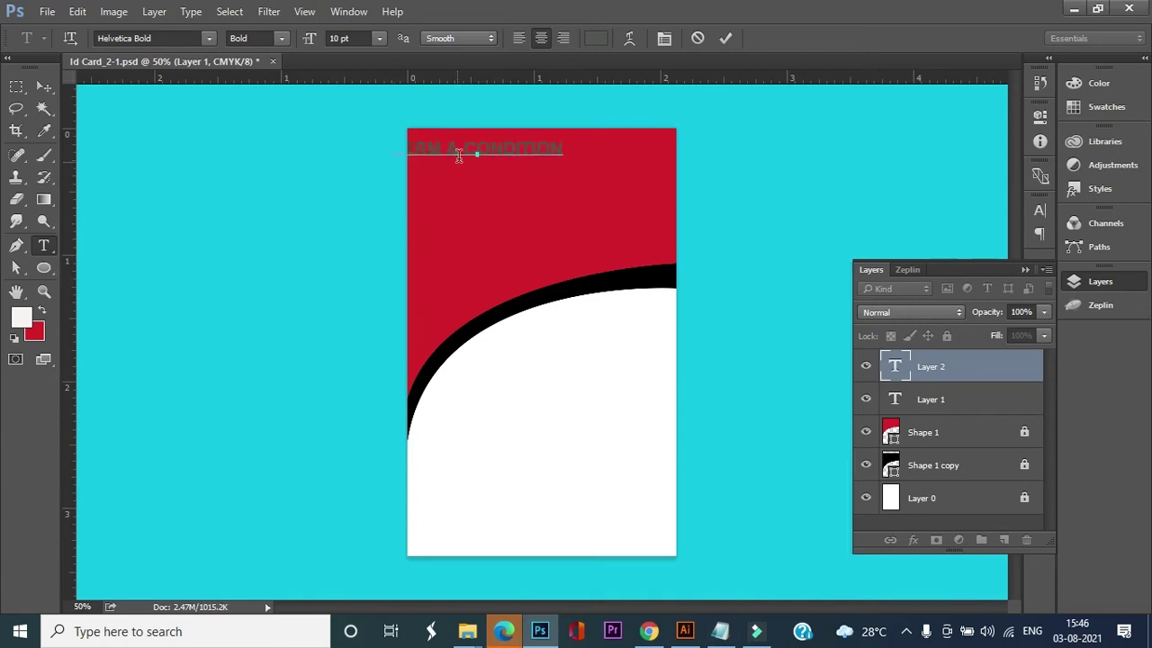
key("ctrl+a")
left_click(595, 39)
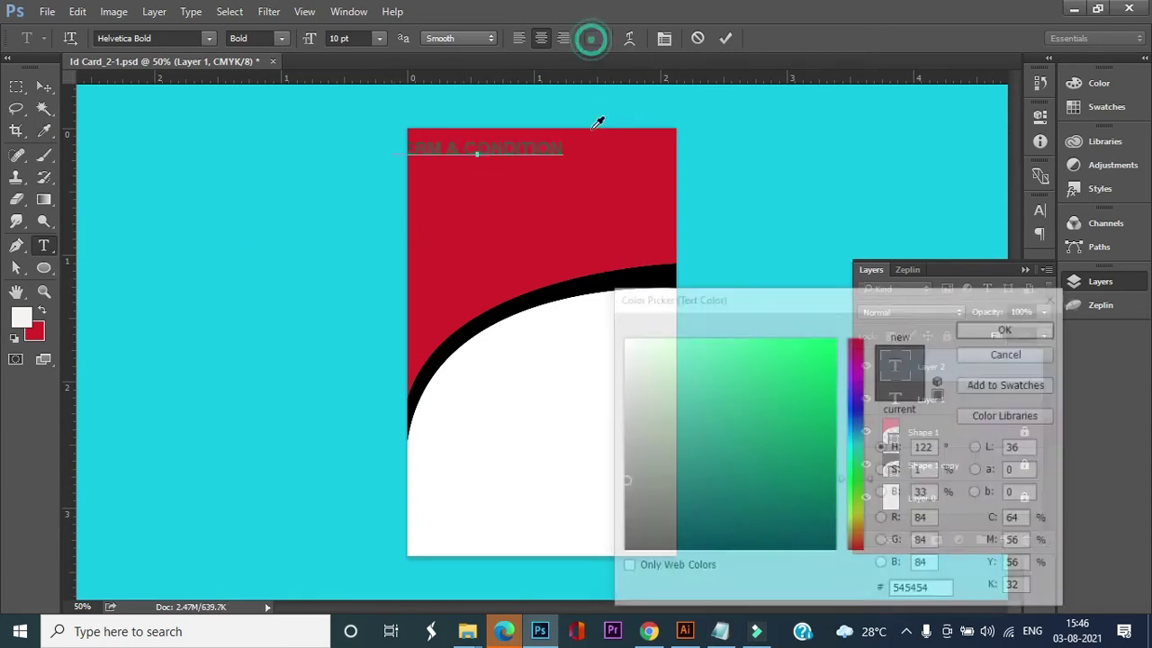
left_click(622, 339)
left_click(987, 331)
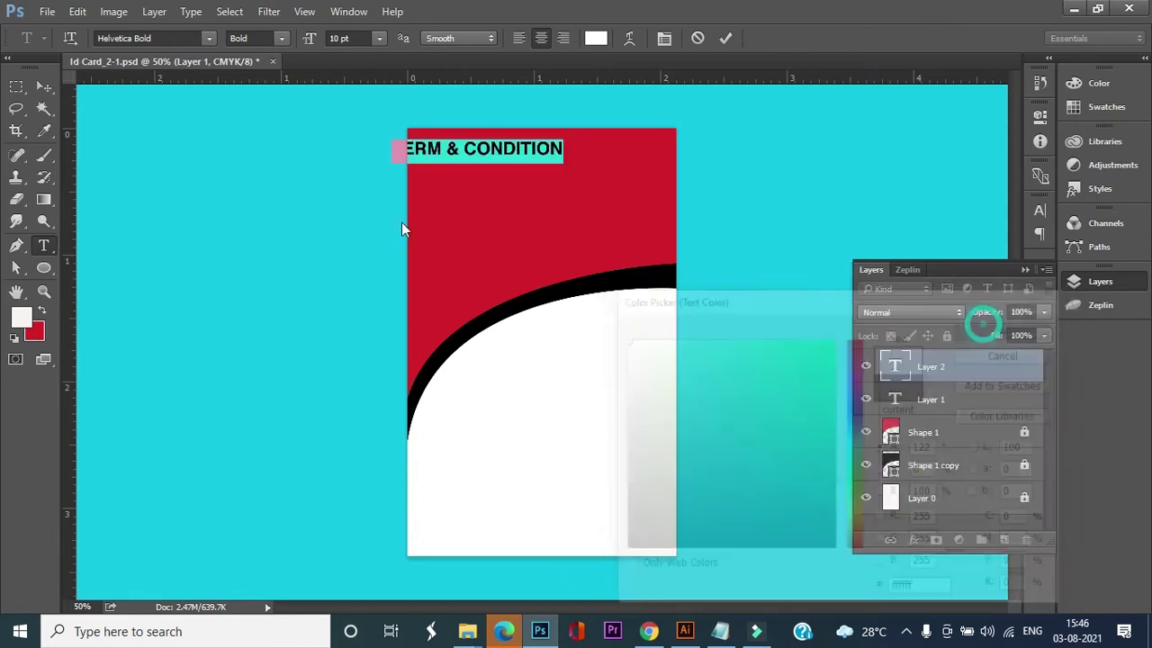
Move the TERM & CONDITION heading to the horizontal centre of the card, just below its upper edge.
left_click(42, 85)
left_click_drag(458, 151, 522, 161)
key("Right")
key("Right")
key("Right")
key("Right")
key("Right")
key("Right")
key("Right")
key("Right")
key("Right")
key("Right")
key("Right")
key("Right")
key("Right")
key("Right")
key("Right")
key("Right")
key("Right")
key("Right")
key("Down")
key("Down")
key("Down")
key("Down")
key("Down")
key("Down")
key("Down")
key("Down")
key("Down")
key("Down")
key("Down")
key("Down")
key("Down")
key("Down")
key("Down")
key("Down")
key("Left")
key("Left")
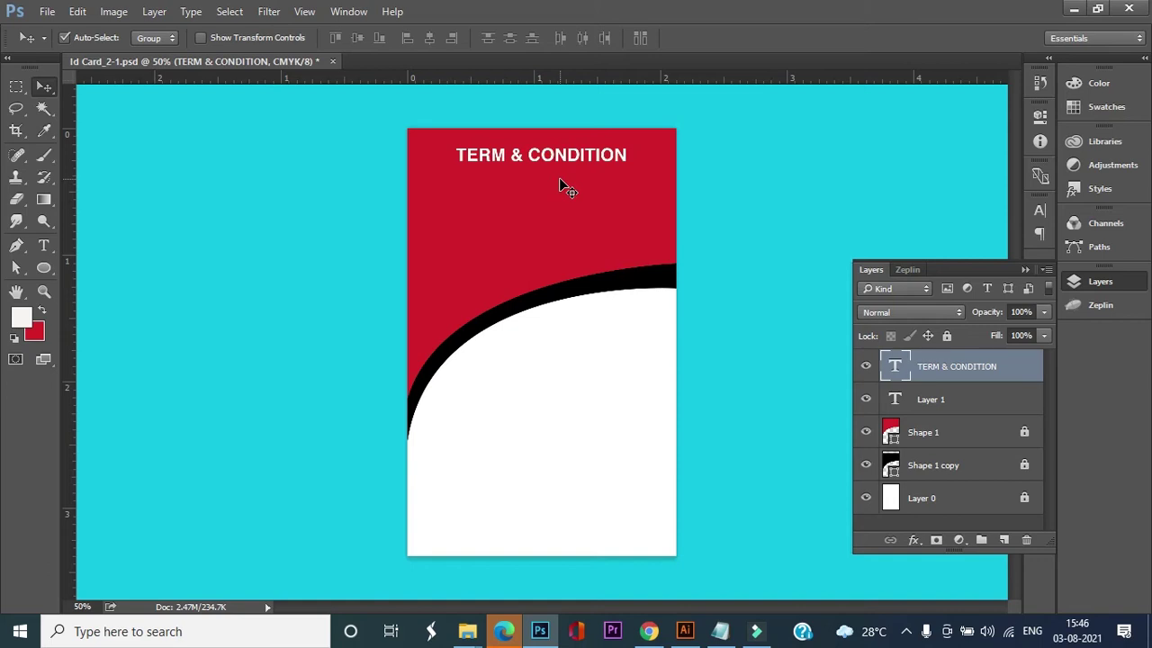
Draw a white bullet circle of 20 by 20 px below the heading, near the card's left edge.
left_click(44, 268)
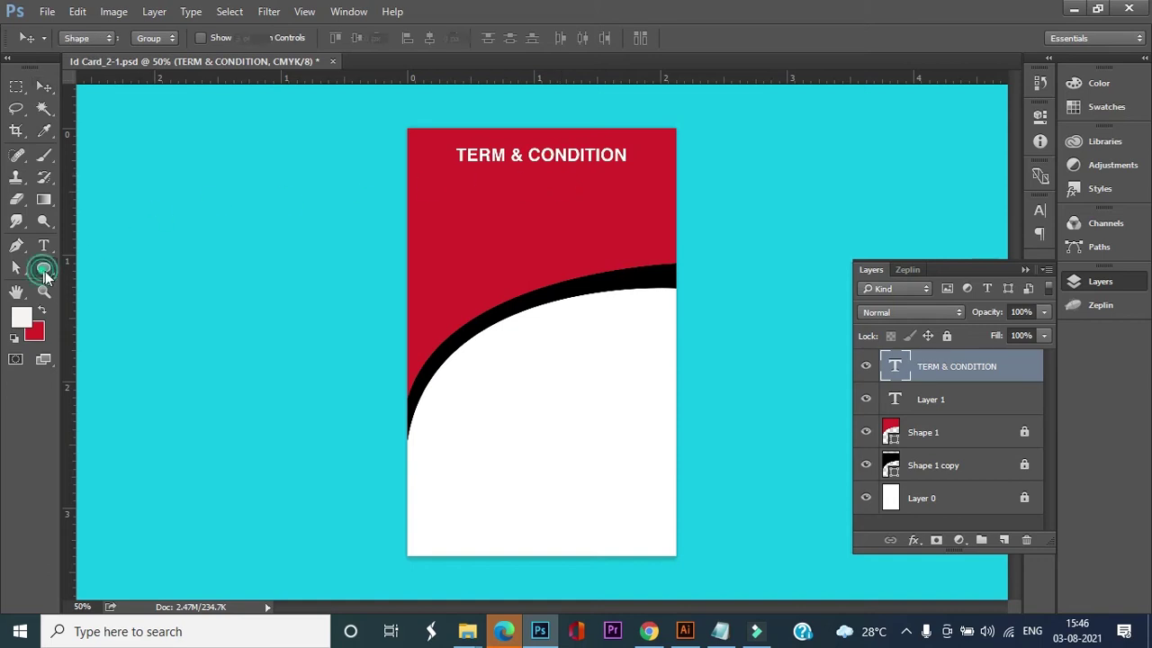
mouse_move(442, 191)
left_mouse_down()
mouse_move(455, 200)
mouse_move(445, 196)
left_mouse_up()
left_click(44, 87)
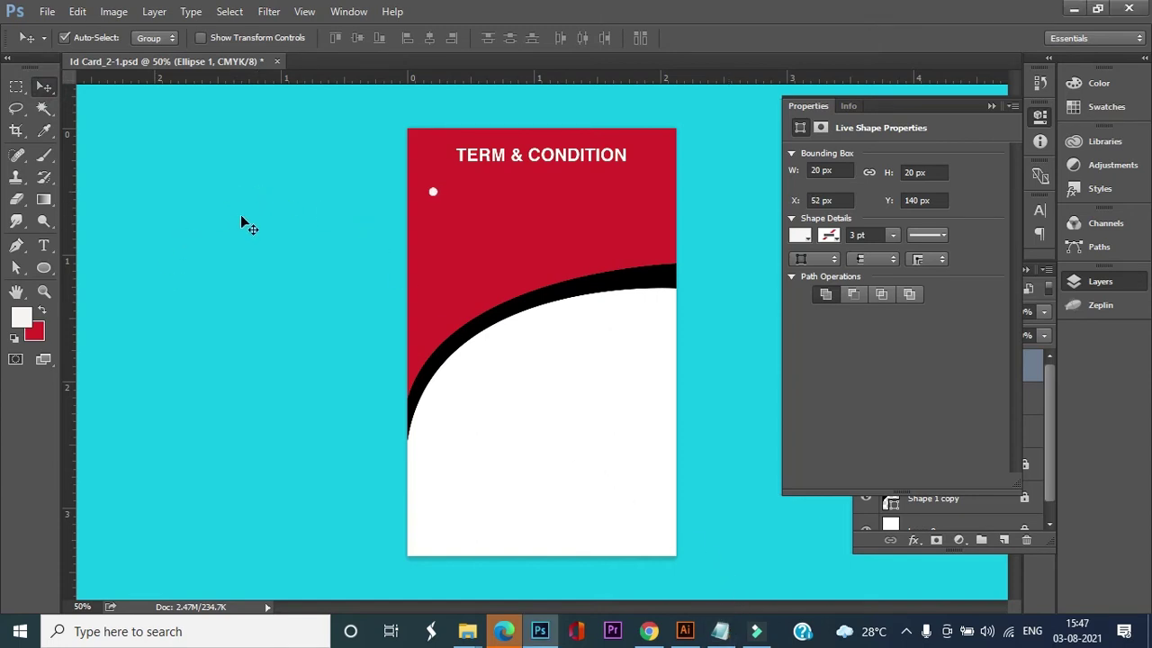
Add a left-aligned Lorem Ipsum paragraph in a text box beside the bullet and set its size to 6 pt.
left_click(46, 247)
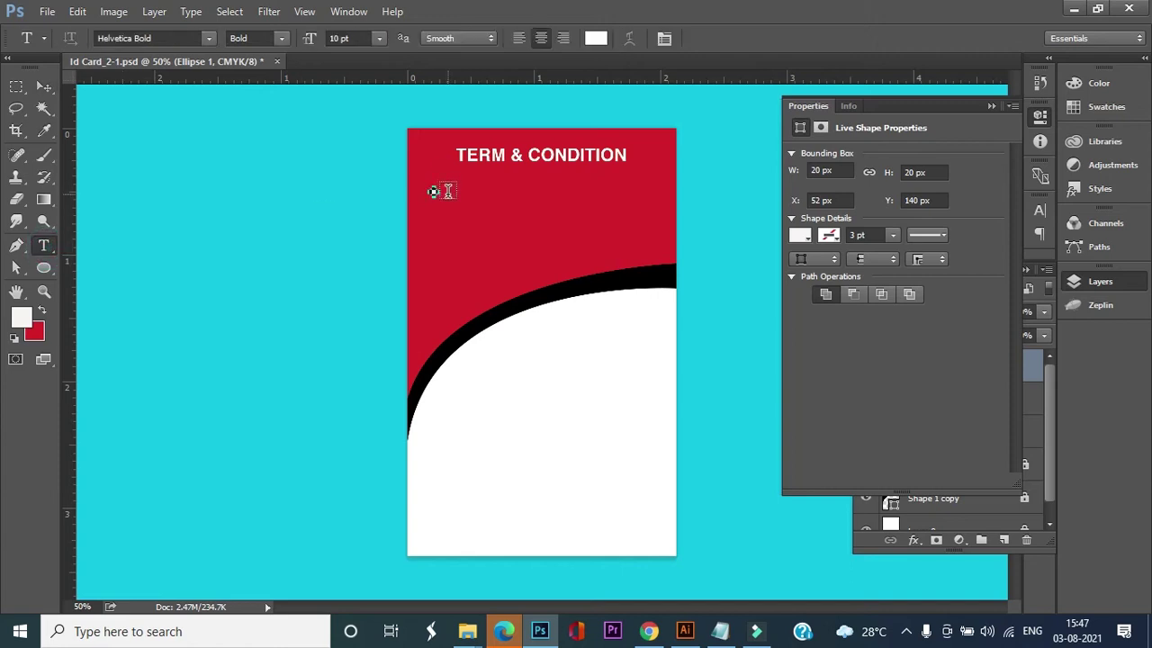
left_click_drag(446, 187, 668, 247)
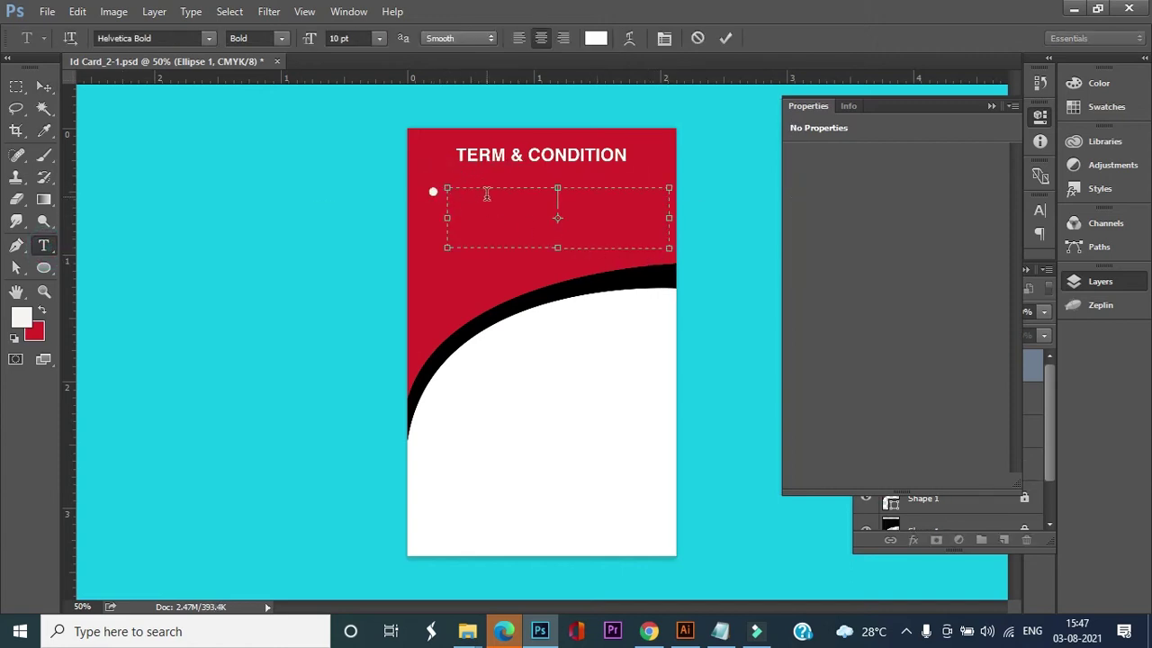
left_click(519, 38)
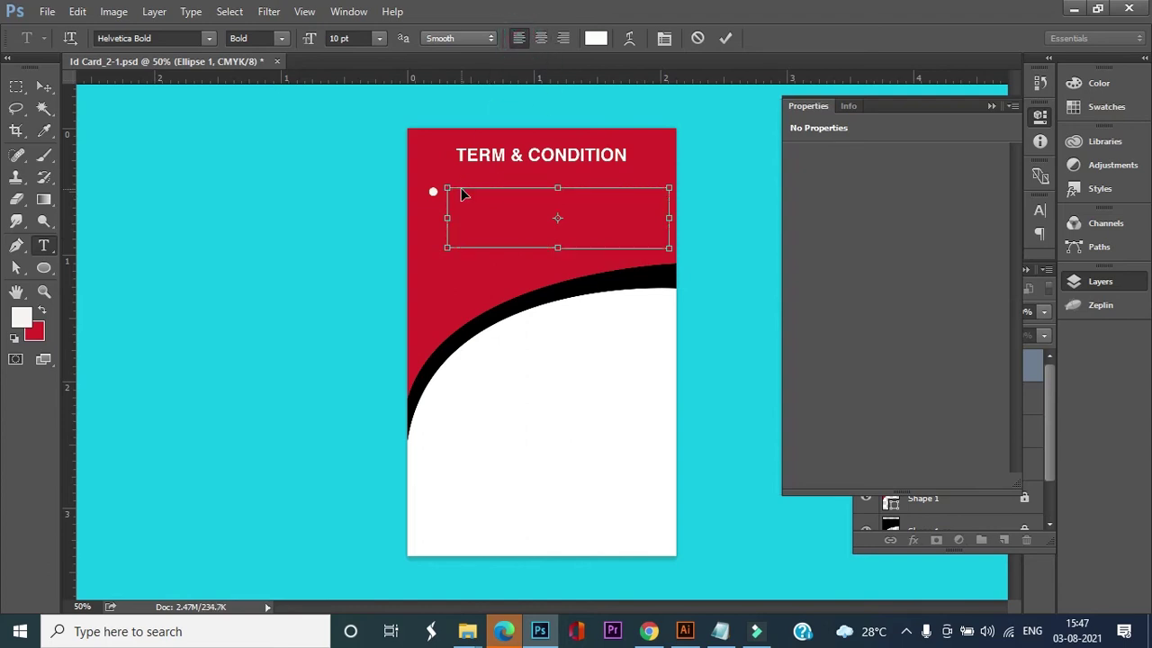
type("Lorem Ipsum is simply dummy text of the printing and typesetting industry.")
key("ctrl+a")
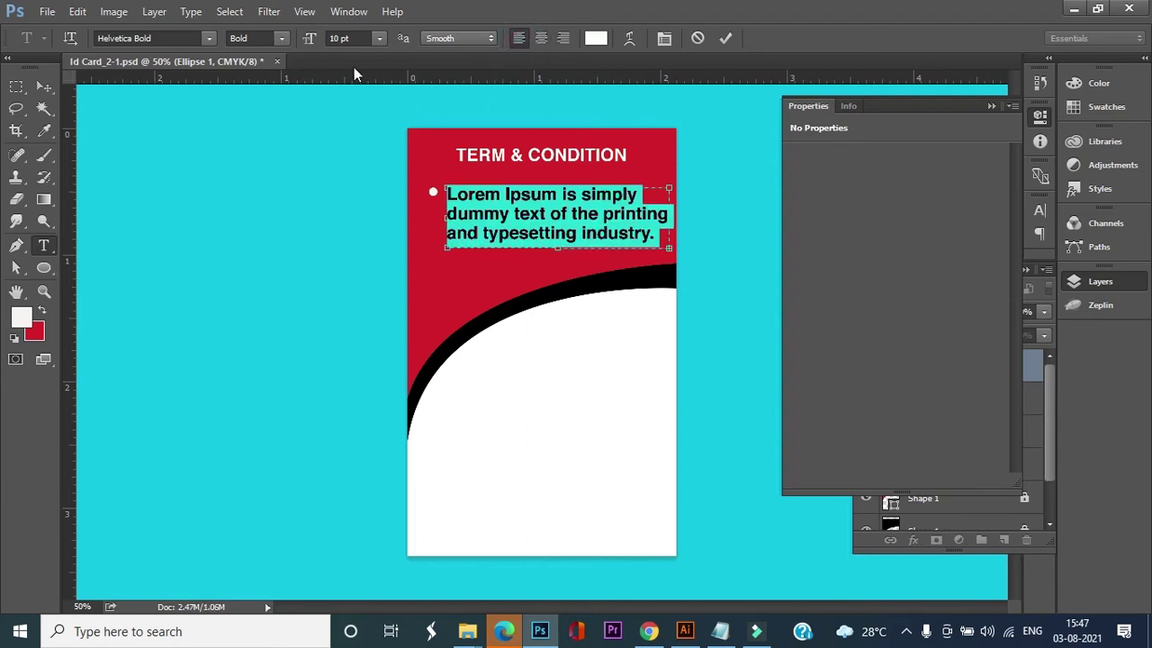
left_click(379, 40)
left_click(376, 81)
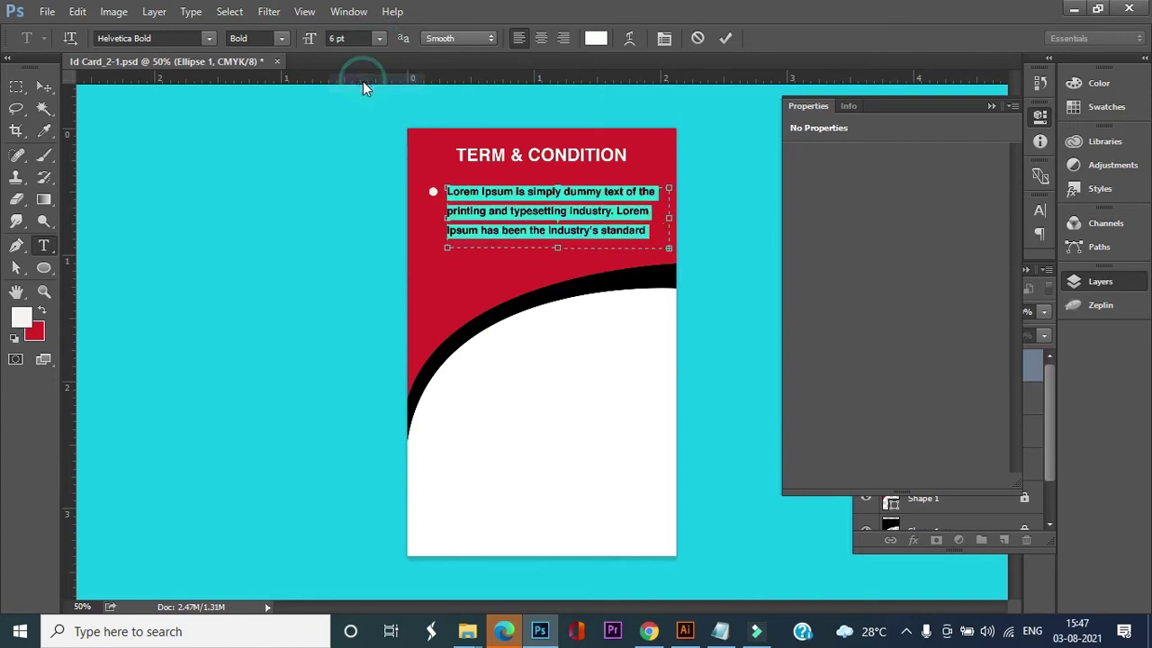
Set the line spacing of the whole Lorem Ipsum paragraph to Auto.
left_click(583, 228)
left_click_drag(649, 230, 431, 192)
key("ctrl+t")
left_click(942, 244)
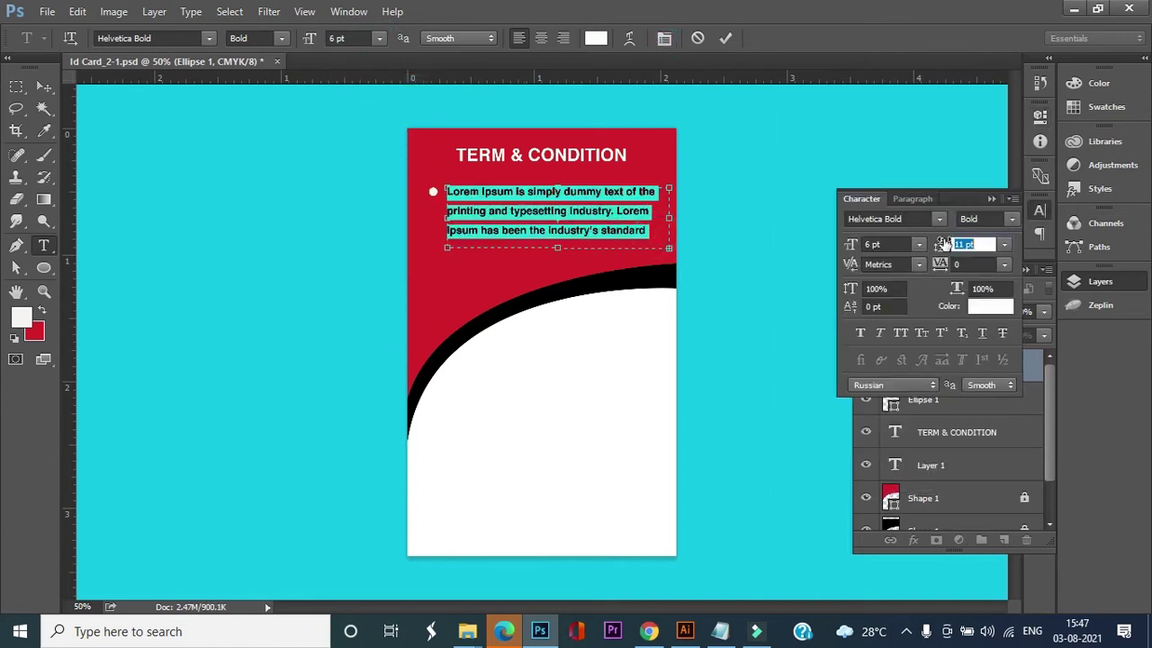
left_click(1003, 245)
left_click(997, 261)
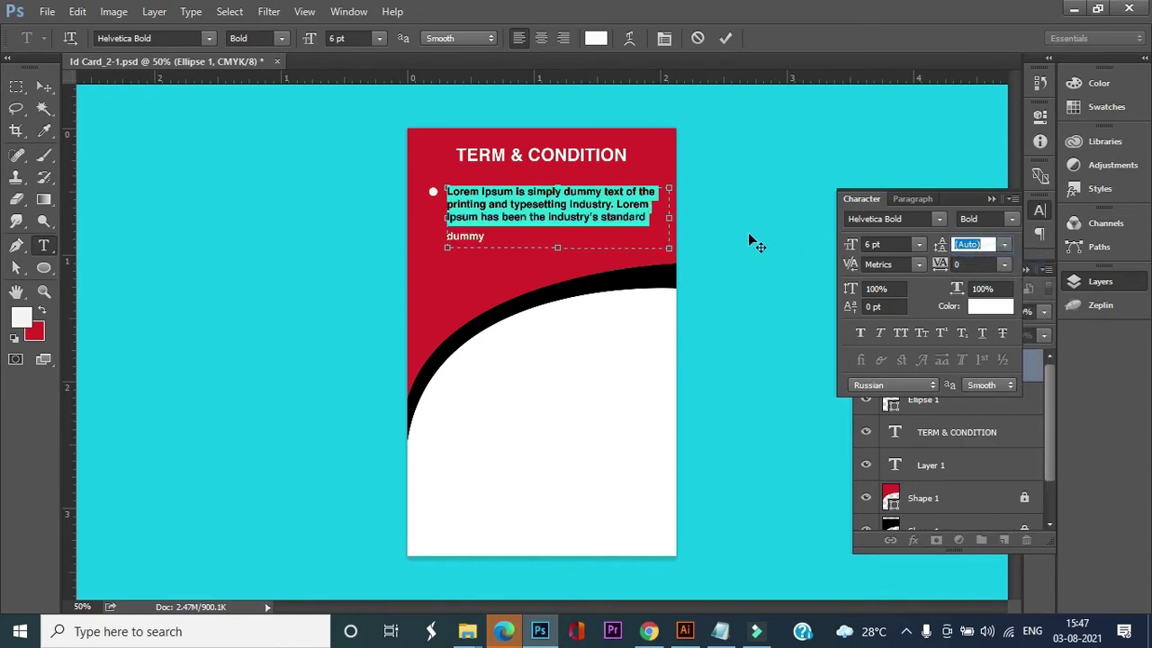
left_click(508, 239)
left_click_drag(488, 238, 441, 191)
left_click(1004, 246)
left_click(994, 260)
Shorten the bulleted paragraph to end after "typesetting industry." and shrink its text box to the two remaining lines.
left_click(537, 215)
left_click_drag(487, 231, 608, 208)
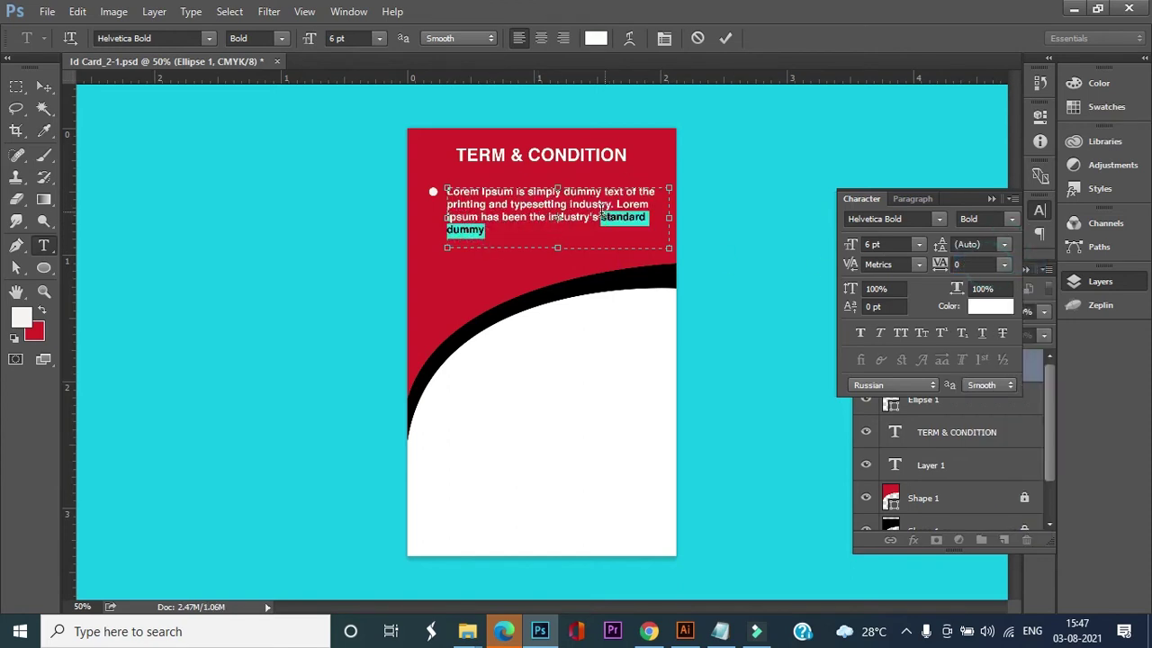
left_click_drag(551, 217, 619, 204)
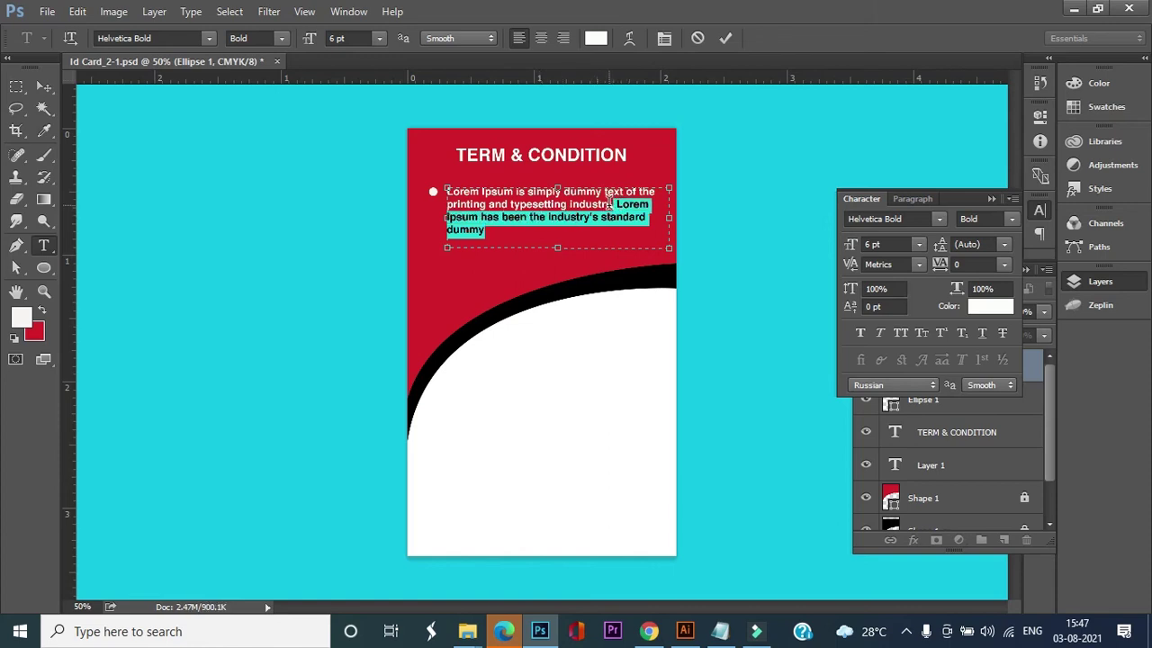
key("BackSpace")
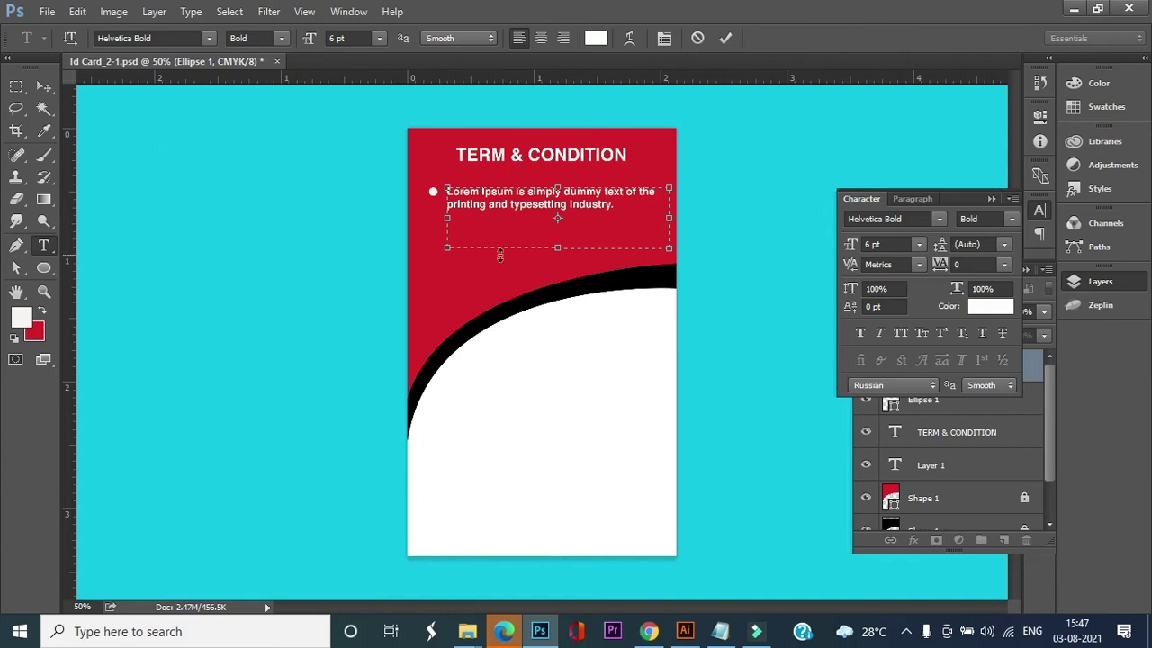
left_click_drag(554, 249, 551, 219)
left_click(44, 87)
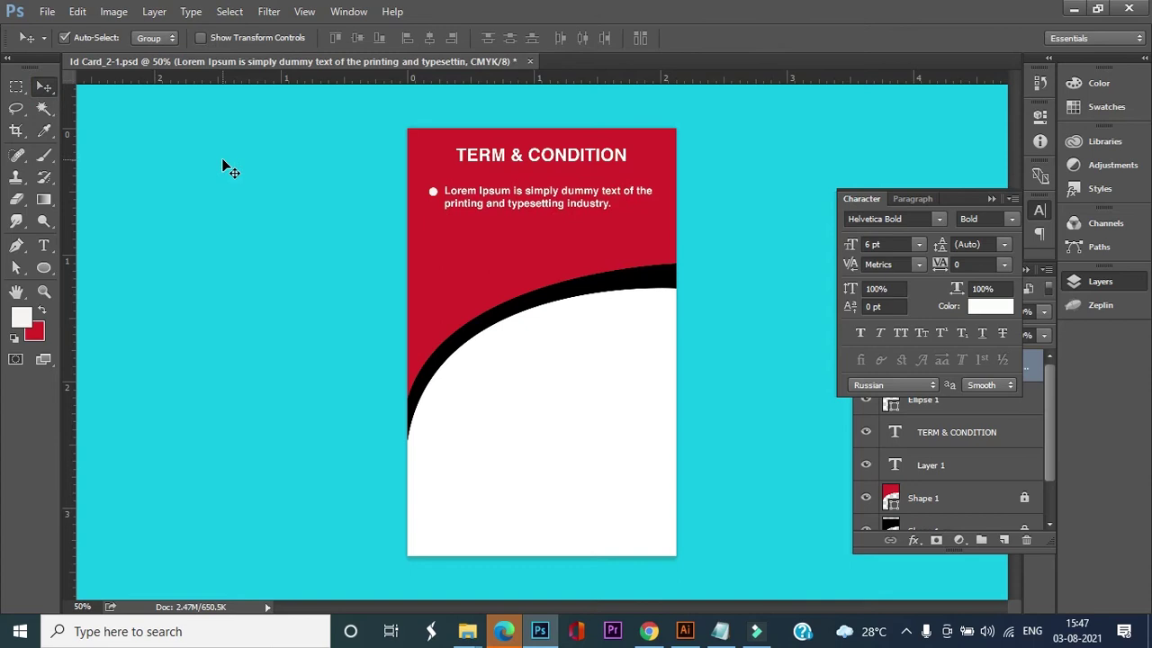
Duplicate the bullet circle and its Lorem Ipsum paragraph and place the copies directly below as a second bulleted item.
left_click(433, 193)
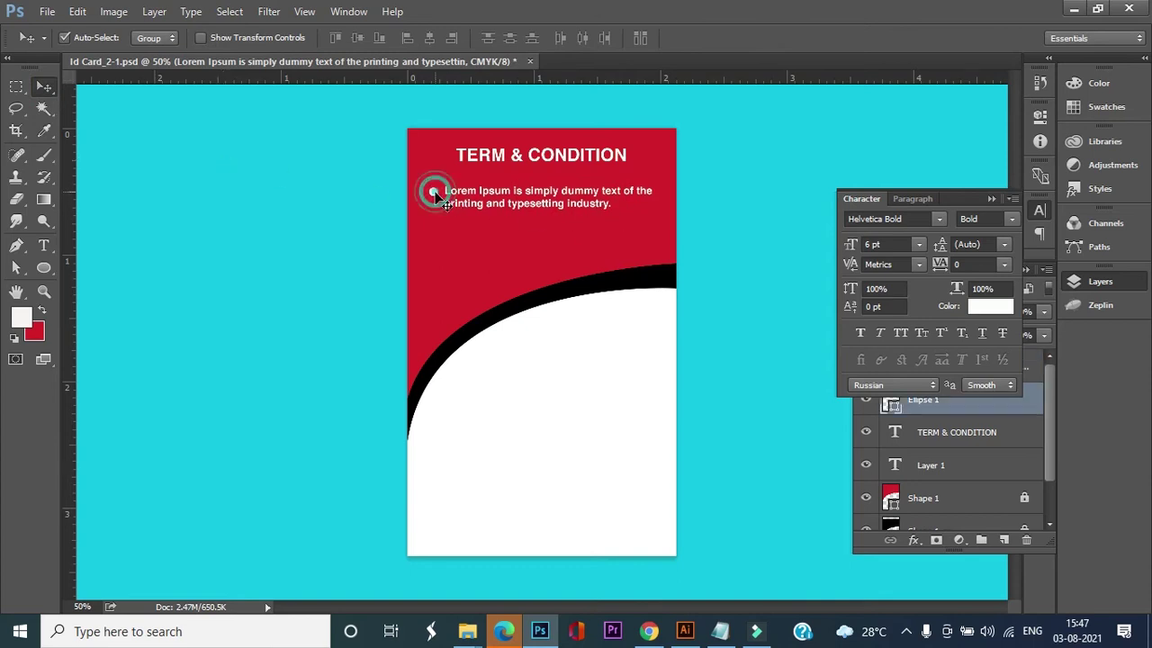
left_click_drag(434, 192, 436, 195, "alt")
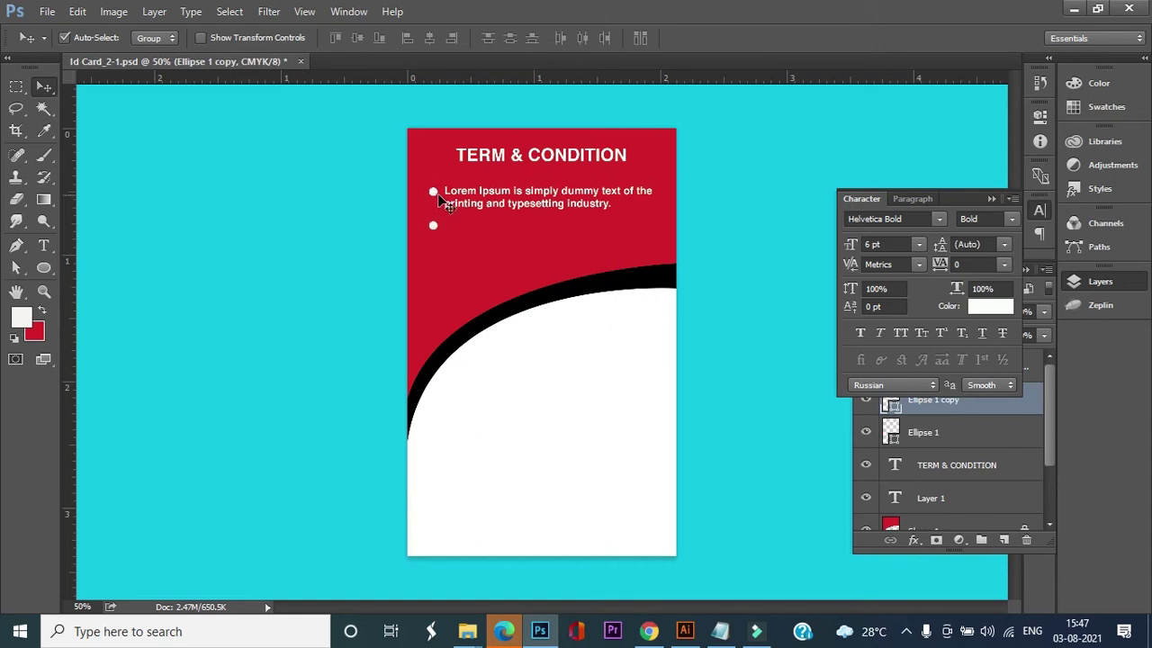
right_click(458, 191)
left_click(486, 203)
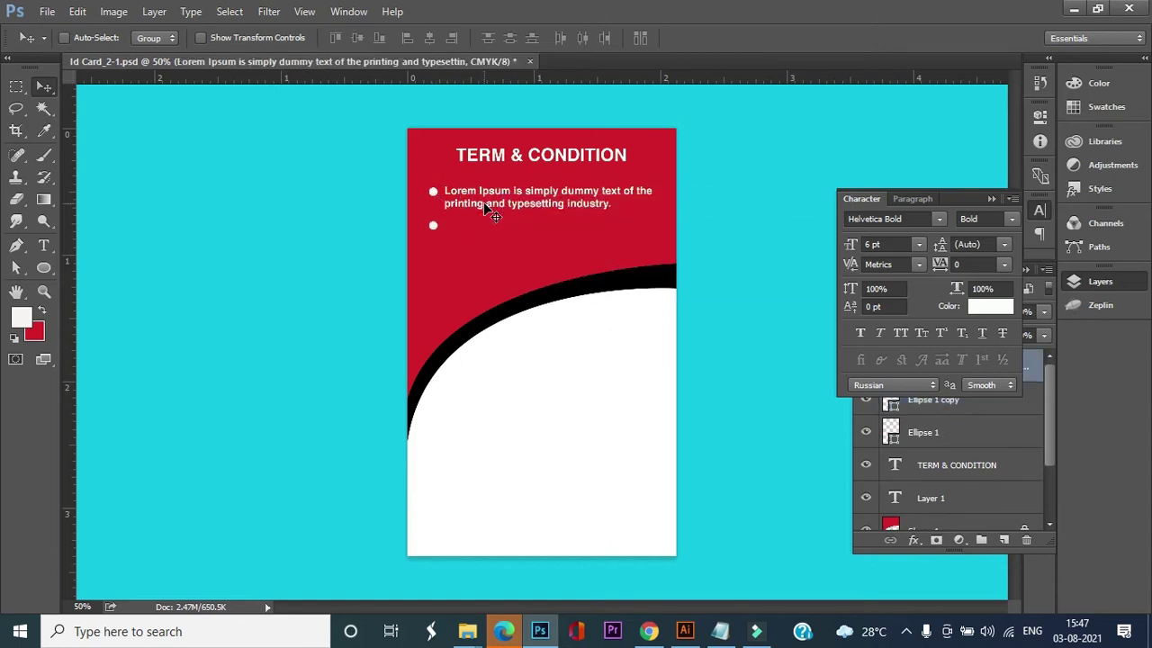
key("ctrl+j")
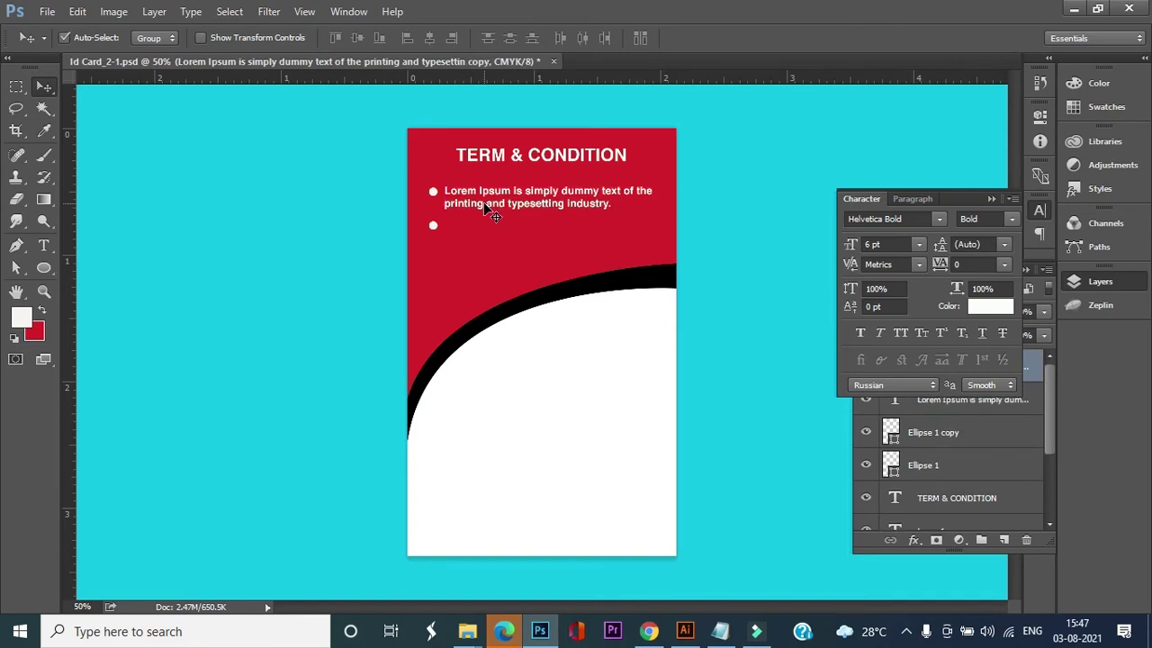
key("shift+Down")
key("shift+Down")
key("shift+Down")
key("shift+Down")
key("shift+Down")
key("shift+Down")
key("shift+Down")
key("shift+Down")
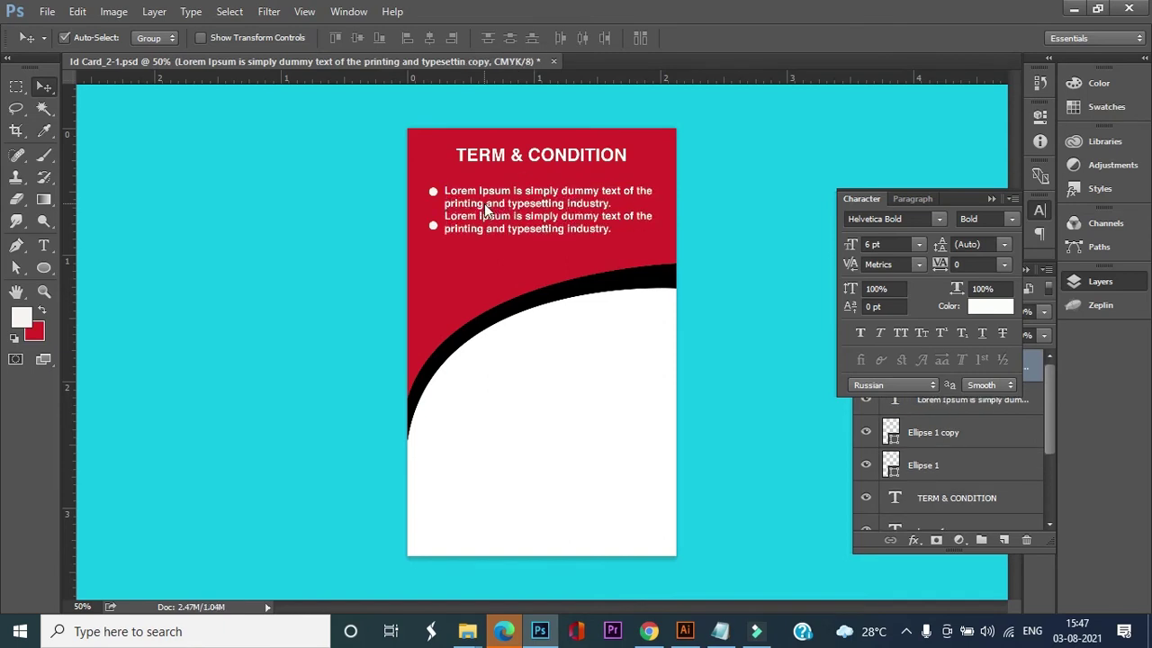
key("shift+Down")
key("Up")
key("Up")
key("Up")
key("Up")
key("Up")
key("Up")
key("Up")
key("Up")
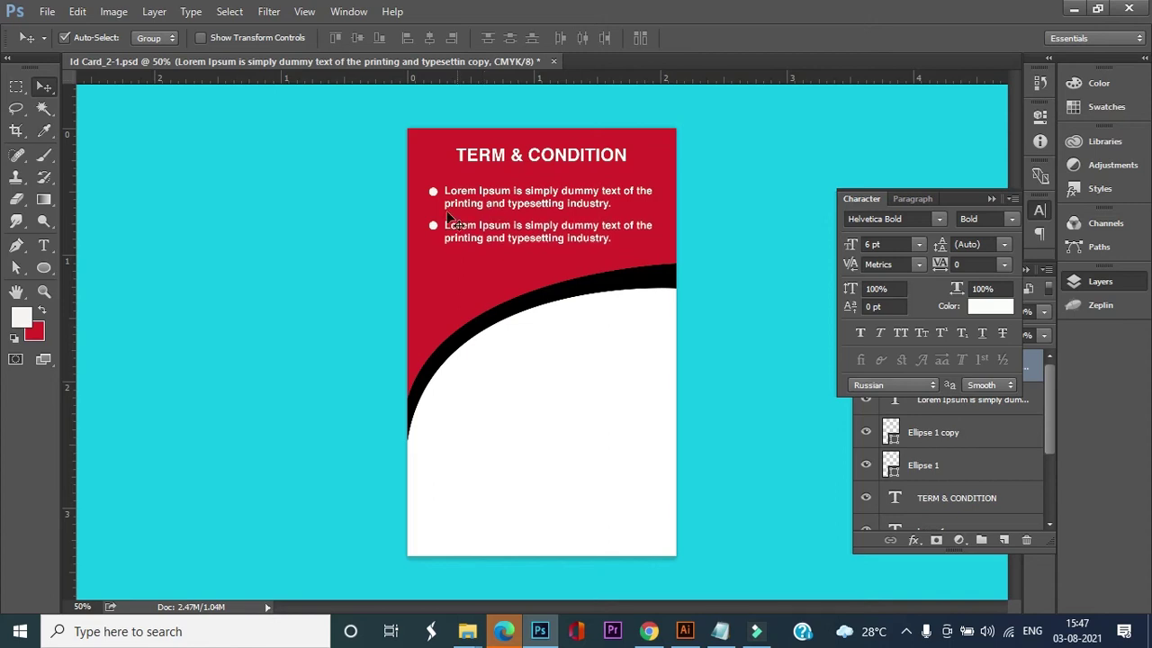
Set the TERM & CONDITION heading's font size to 9 pt.
left_click(555, 164)
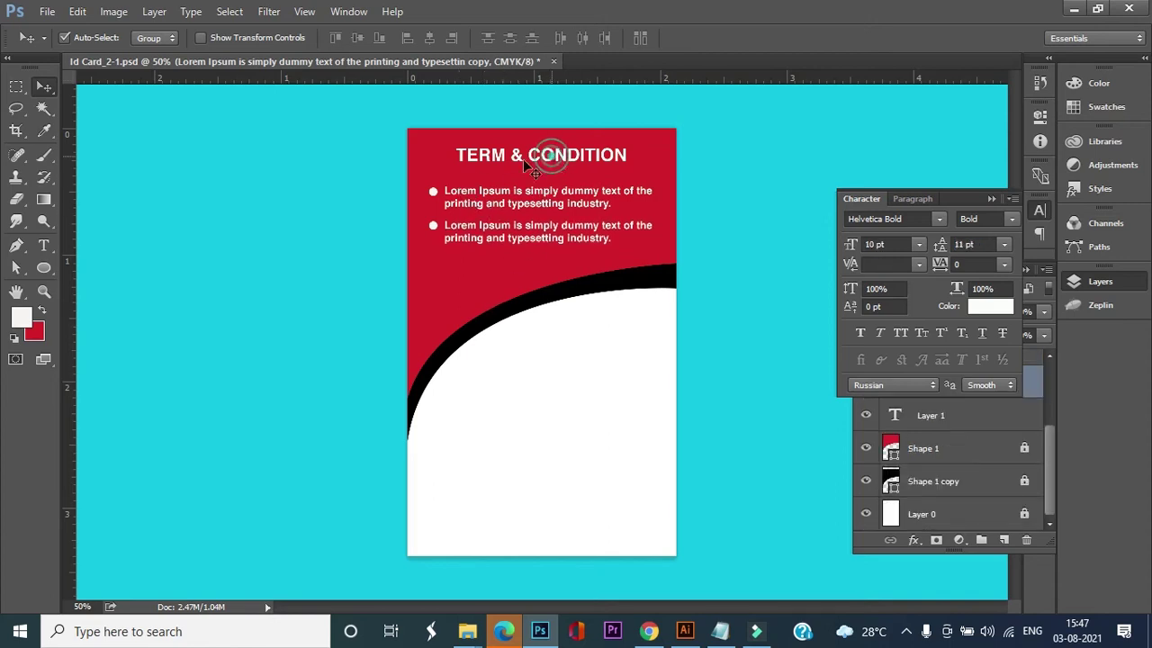
left_click(43, 245)
triple_click(494, 155)
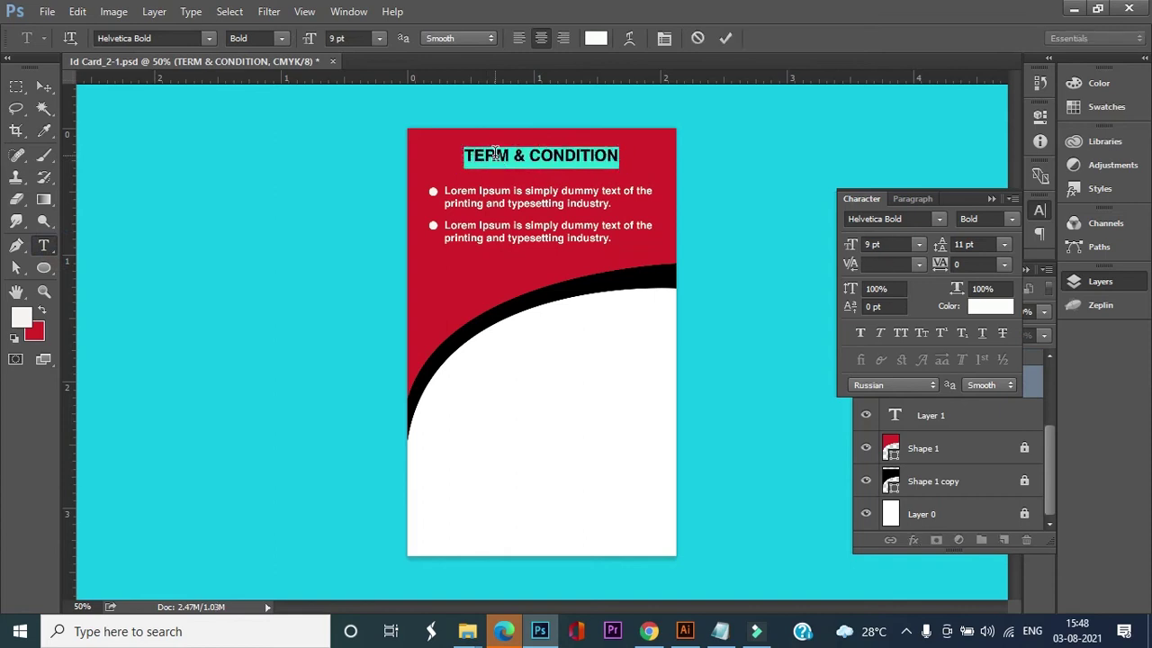
Move the TERM & CONDITION heading down, closer to the first bulleted paragraph, and keep it centred on the card.
left_click(51, 88)
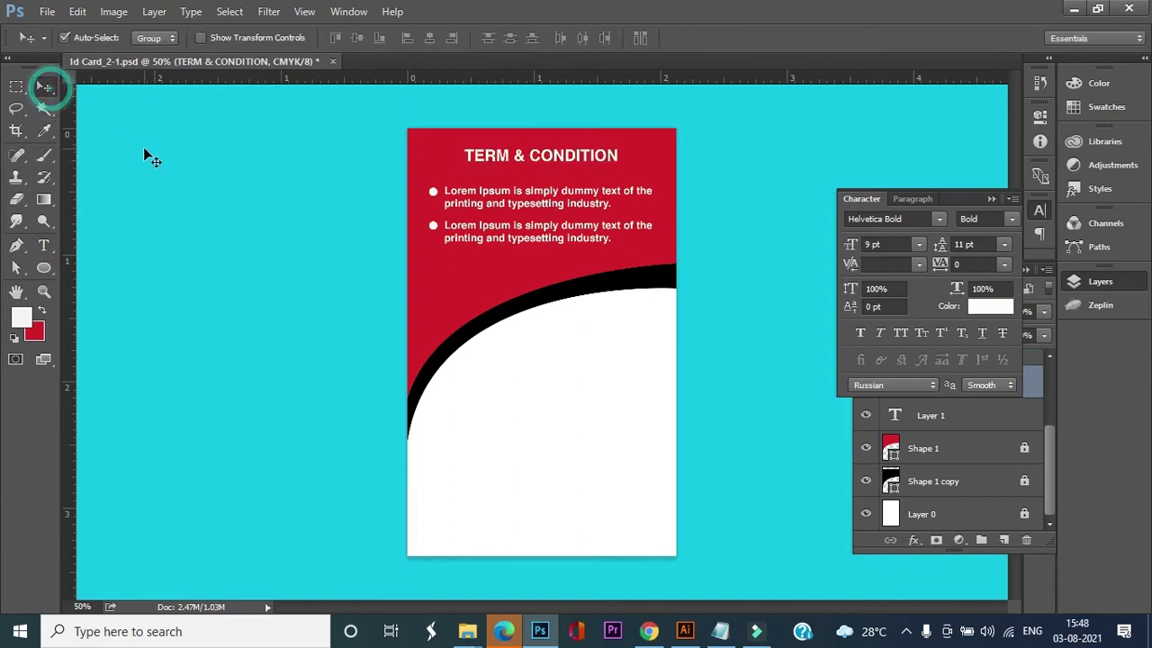
key("Down")
key("Down")
key("Down")
key("Down")
key("Down")
key("Down")
key("Down")
key("Down")
key("Down")
key("Down")
key("Down")
key("Down")
key("Down")
key("Down")
key("Down")
key("Down")
key("Down")
key("Down")
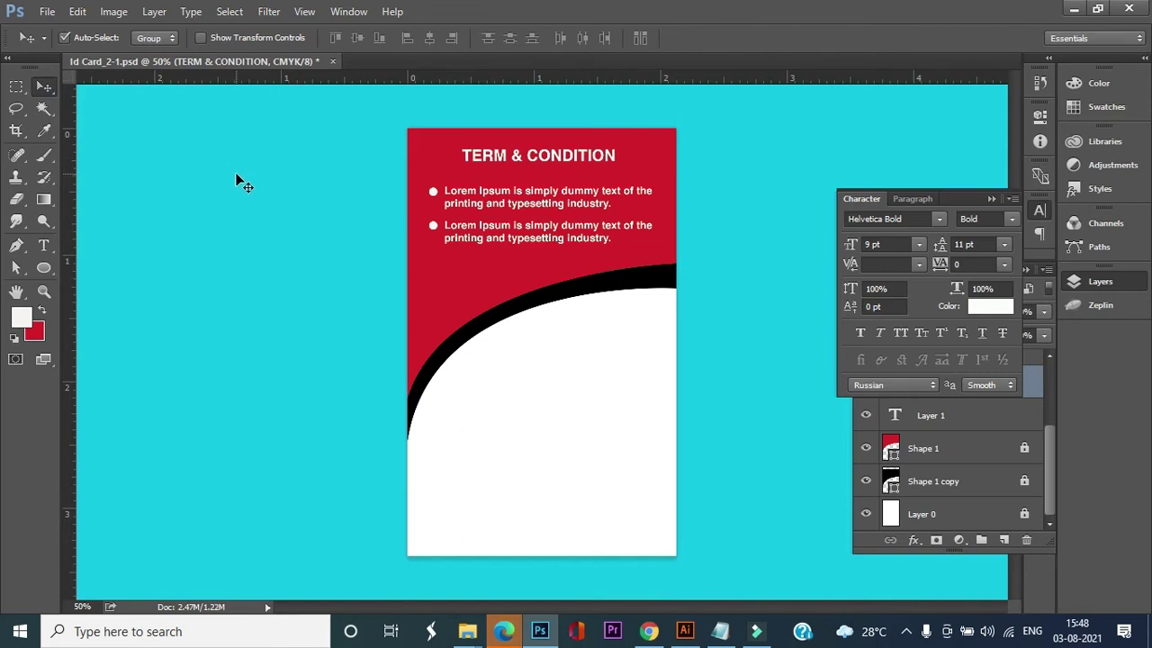
key("Down")
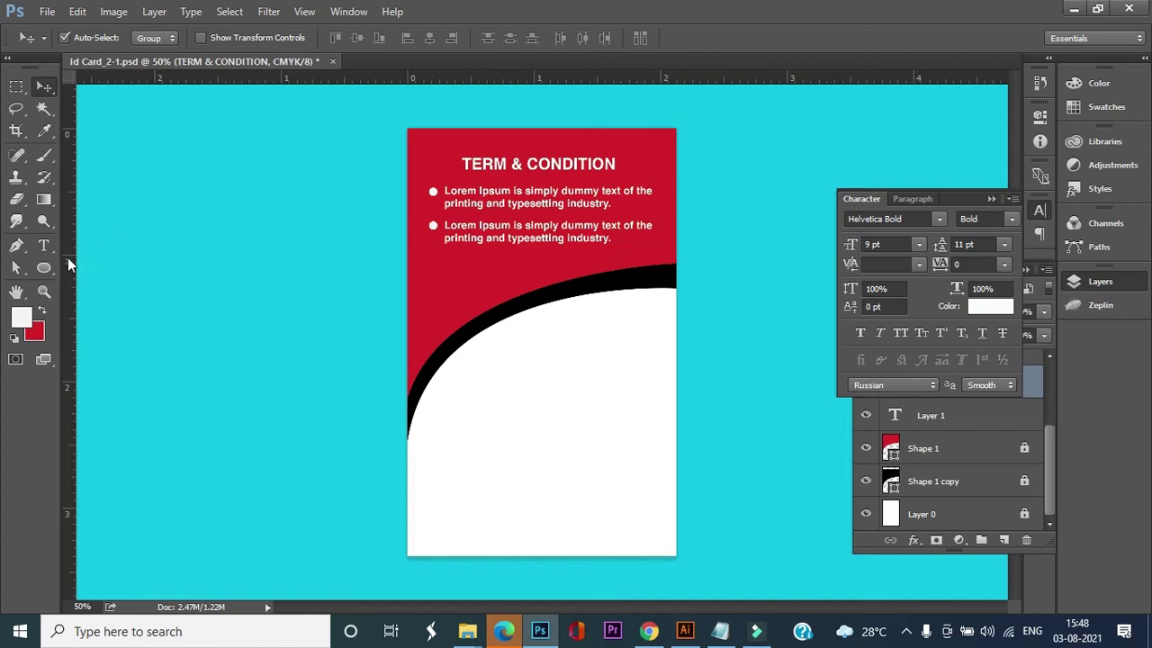
Paste the two lines "Join :MM/DD/YEAR" and "EXPIRE: MM/DD/YEAR" as new text on the white area below the curve.
left_click(43, 245)
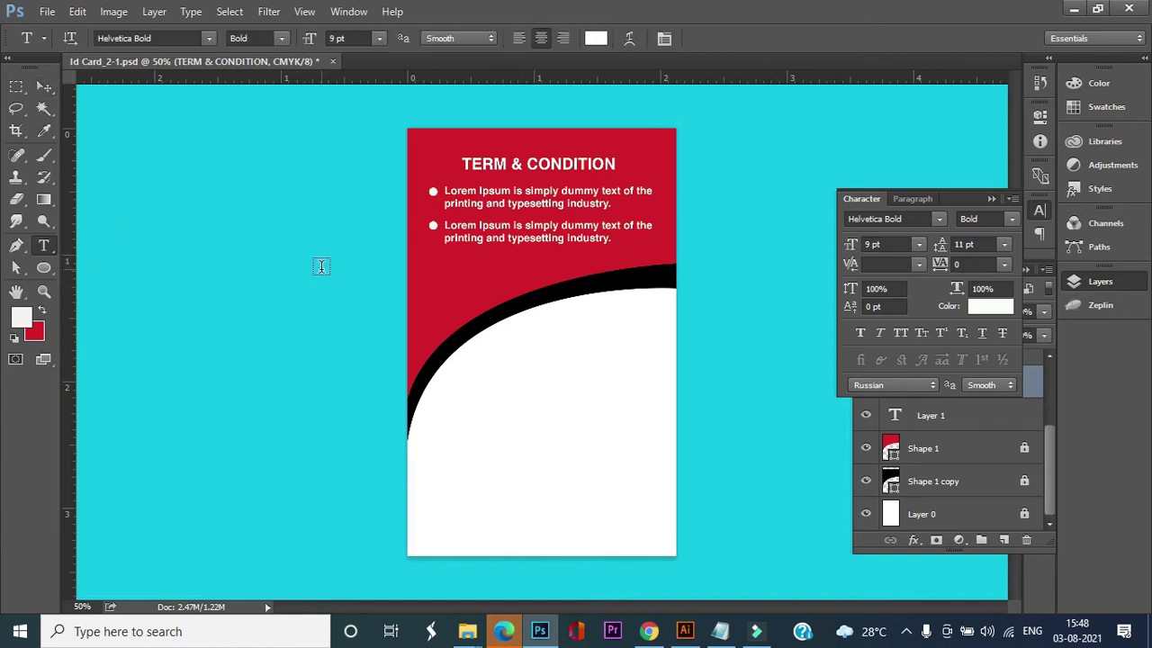
left_click(501, 354)
key("ctrl")
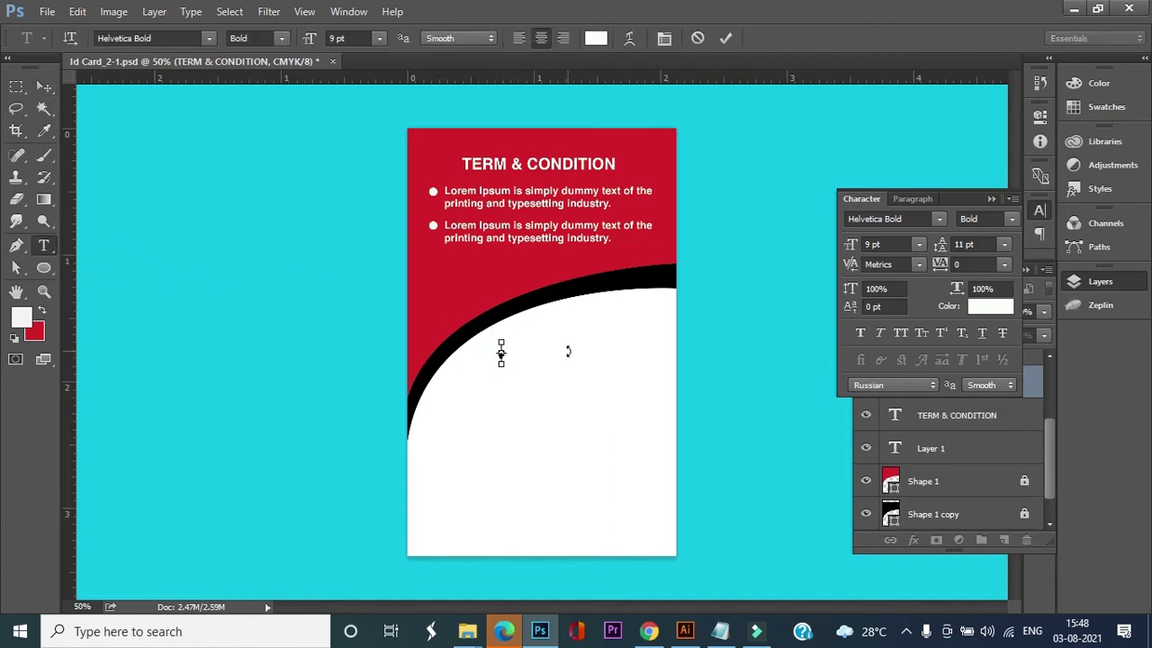
key("ctrl+v")
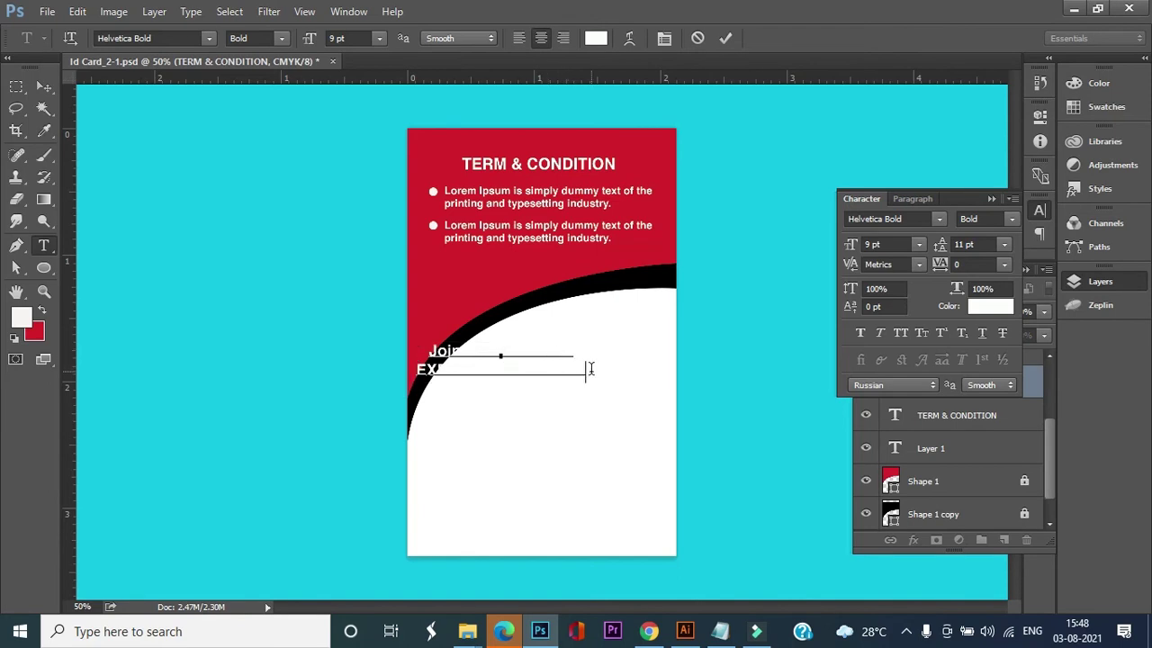
Colour both date lines dark grey 424342 and set their font size to 7 pt.
left_click_drag(589, 368, 392, 346)
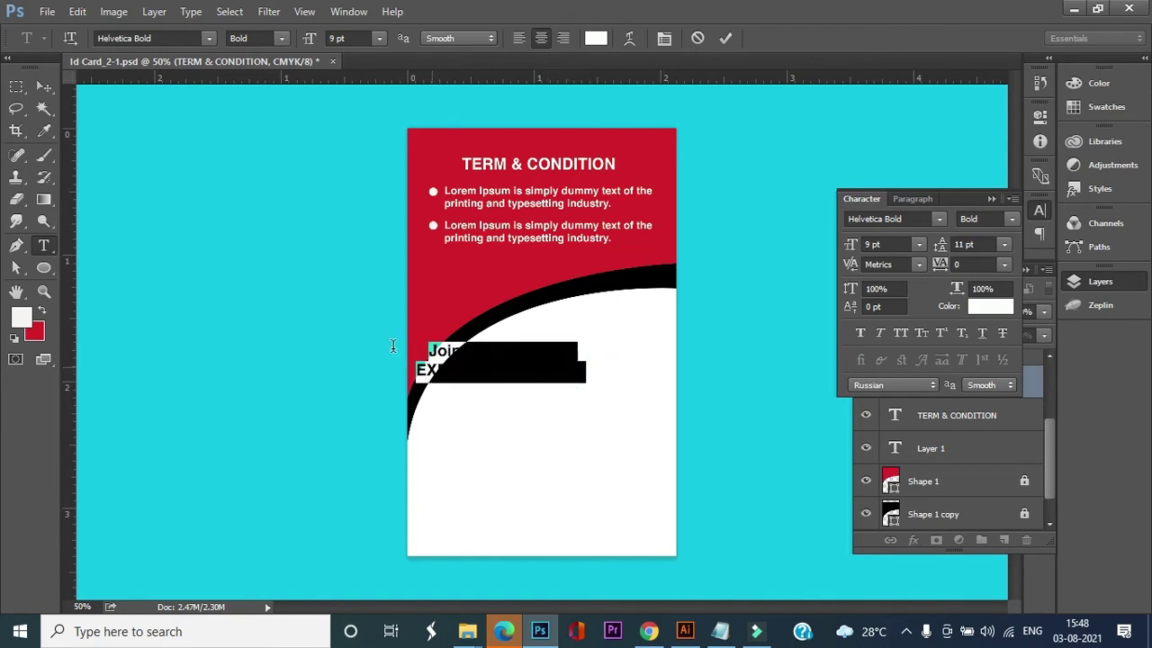
left_click(596, 38)
left_click(522, 301)
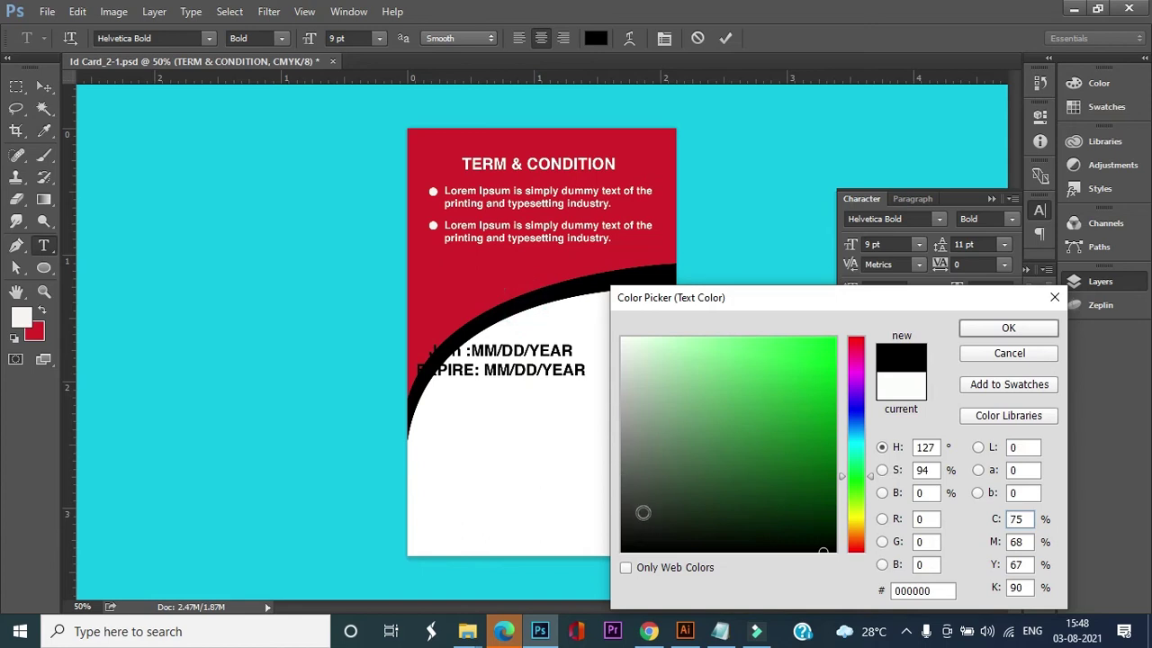
left_click_drag(624, 483, 623, 450)
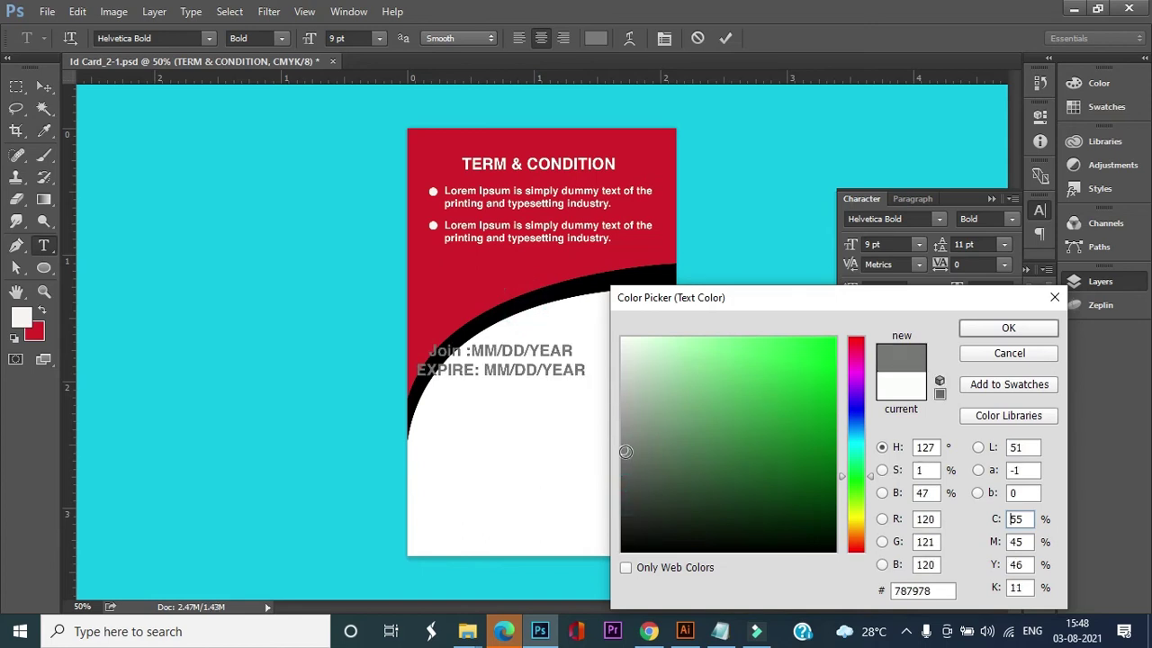
left_click(626, 493)
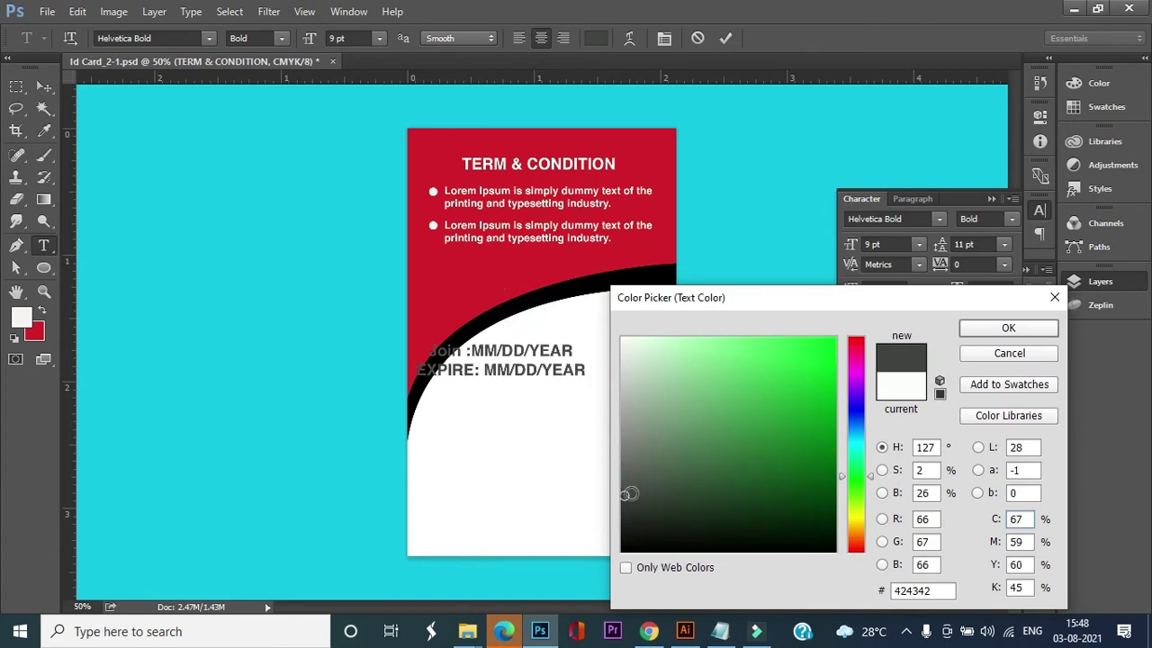
left_click(1007, 328)
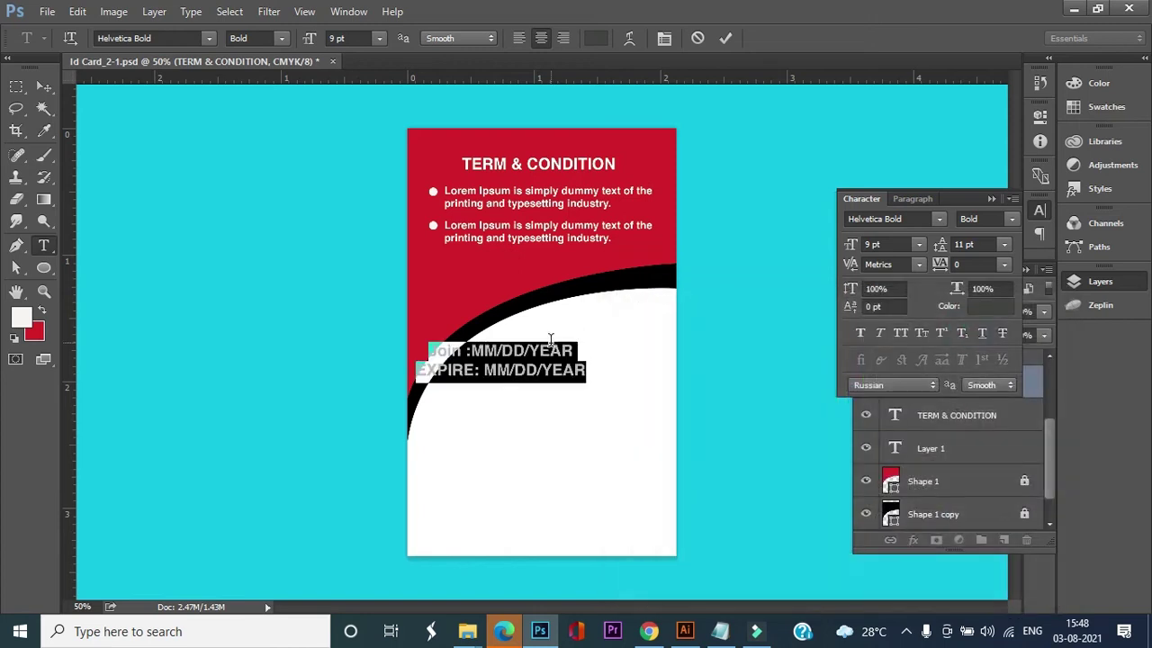
key("ctrl+shift+comma")
key("ctrl+shift+comma")
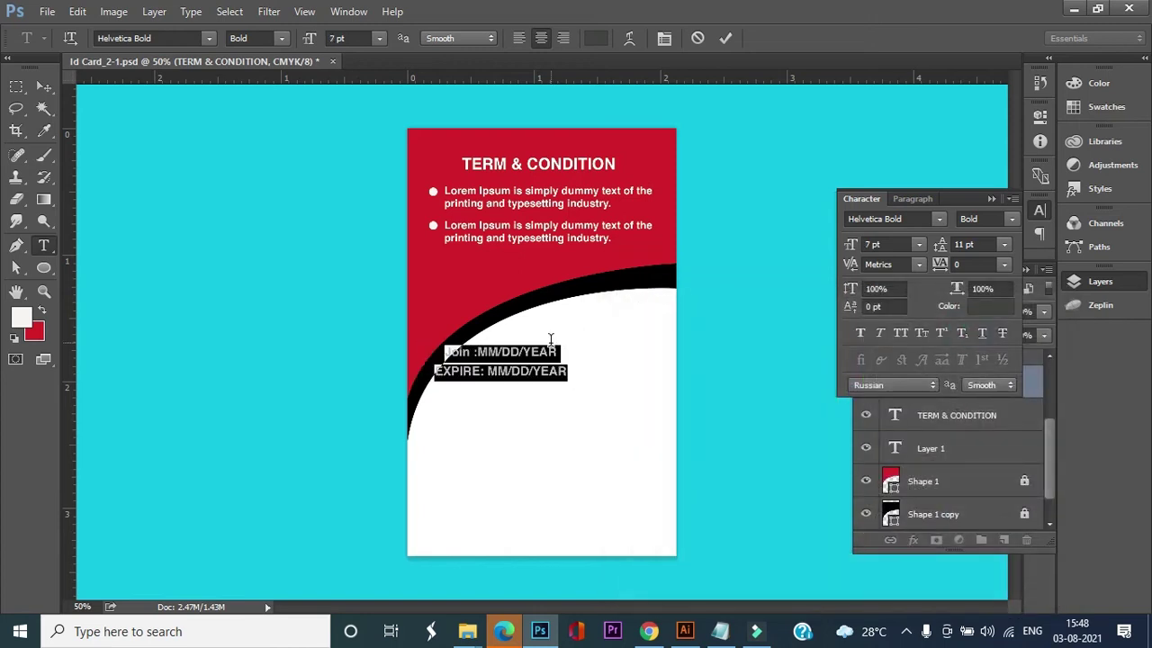
Move the join and expiry date text to the horizontal centre of the card's white area, a little below the black curve.
left_click(43, 86)
left_click_drag(487, 349, 561, 364)
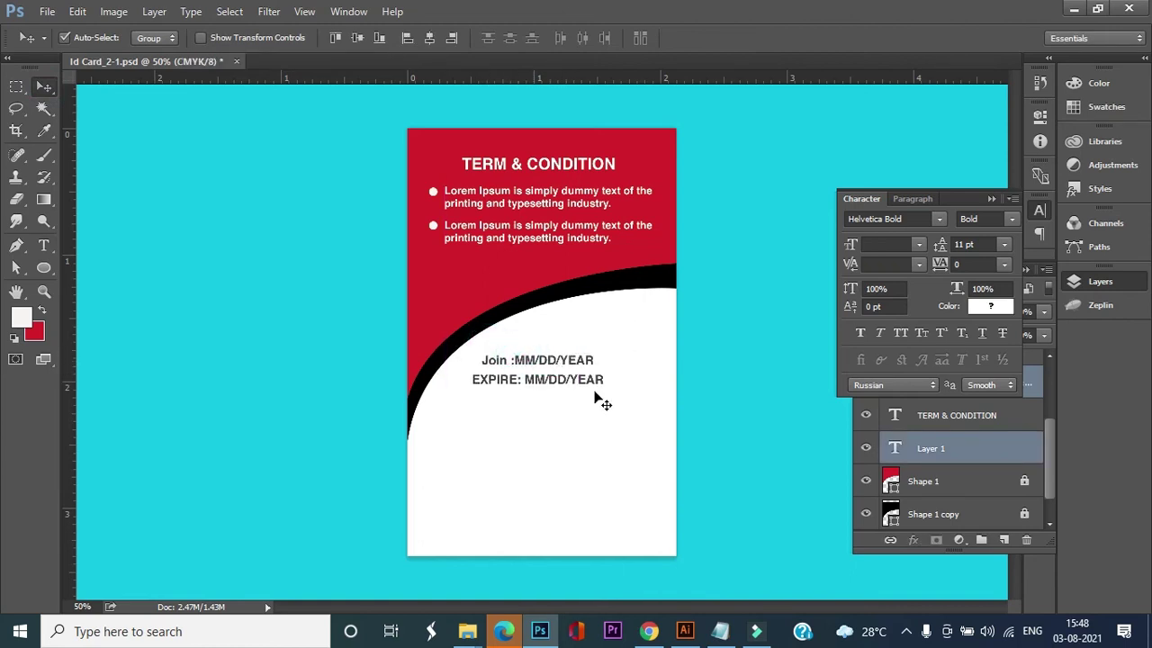
key("Right")
key("Right")
key("Right")
key("Right")
key("Right")
key("Right")
key("Right")
key("Right")
key("Down")
key("Down")
key("Down")
key("Down")
key("Down")
key("Down")
key("Down")
key("Down")
key("Down")
key("Down")
key("Down")
key("Down")
key("Down")
key("Down")
key("Down")
key("Down")
key("Down")
key("Down")
key("Down")
key("Down")
key("Down")
key("Down")
key("Down")
key("Down")
key("Down")
key("Down")
key("Down")
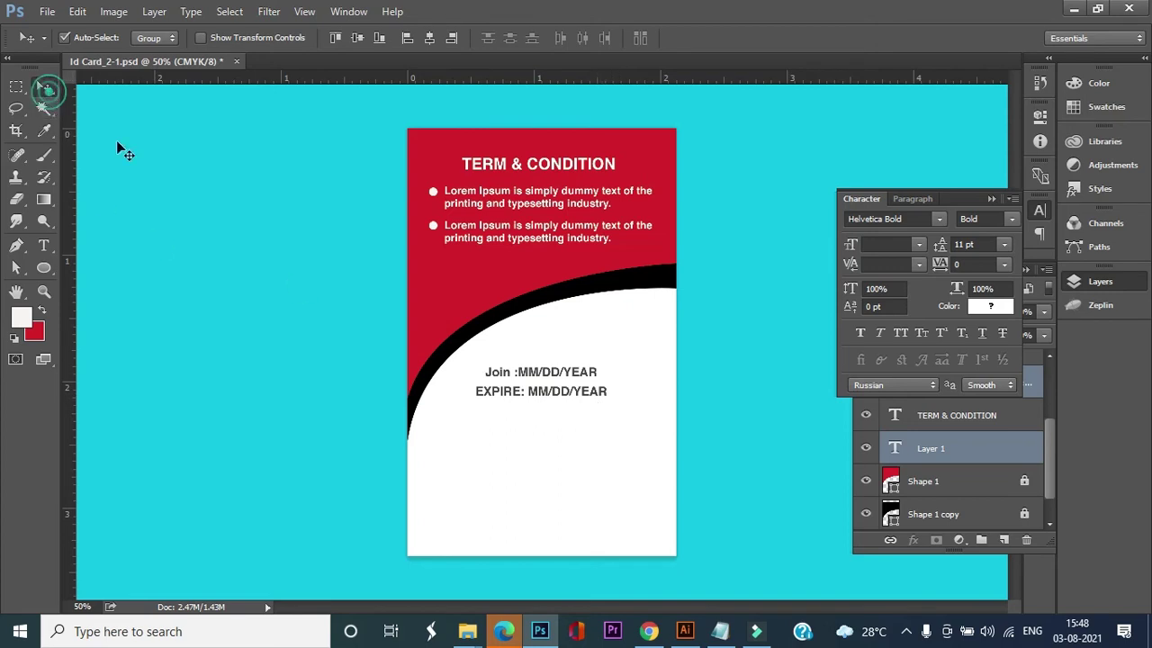
Duplicate the join and expiry date text and place the copy below the original, near the card's horizontal centre.
right_click(566, 389)
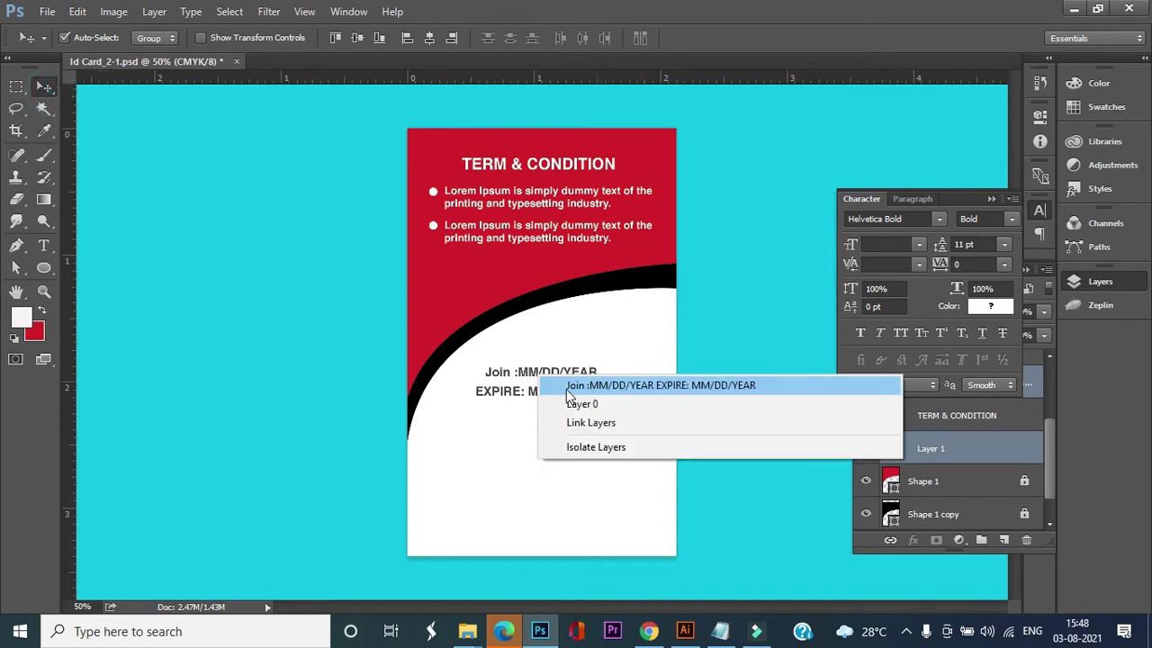
left_click(589, 385)
key("shift+Down")
key("shift+Down")
key("shift+Down")
key("shift+Down")
key("shift+Down")
key("shift+Down")
key("shift+Down")
key("shift+Down")
key("shift+Down")
key("shift+Down")
key("shift+Down")
key("shift+Down")
key("shift+Down")
key("shift+Down")
key("shift+Down")
key("shift+Down")
key("shift+Right")
key("shift+Right")
key("shift+Right")
key("shift+Right")
key("shift+Right")
key("shift+Right")
key("shift+Right")
key("shift+Right")
key("shift+Left")
key("shift+Left")
key("shift+Left")
key("shift+Left")
key("shift+Left")
key("shift+Left")
key("shift+Left")
key("shift+Left")
key("shift+Left")
key("shift+Left")
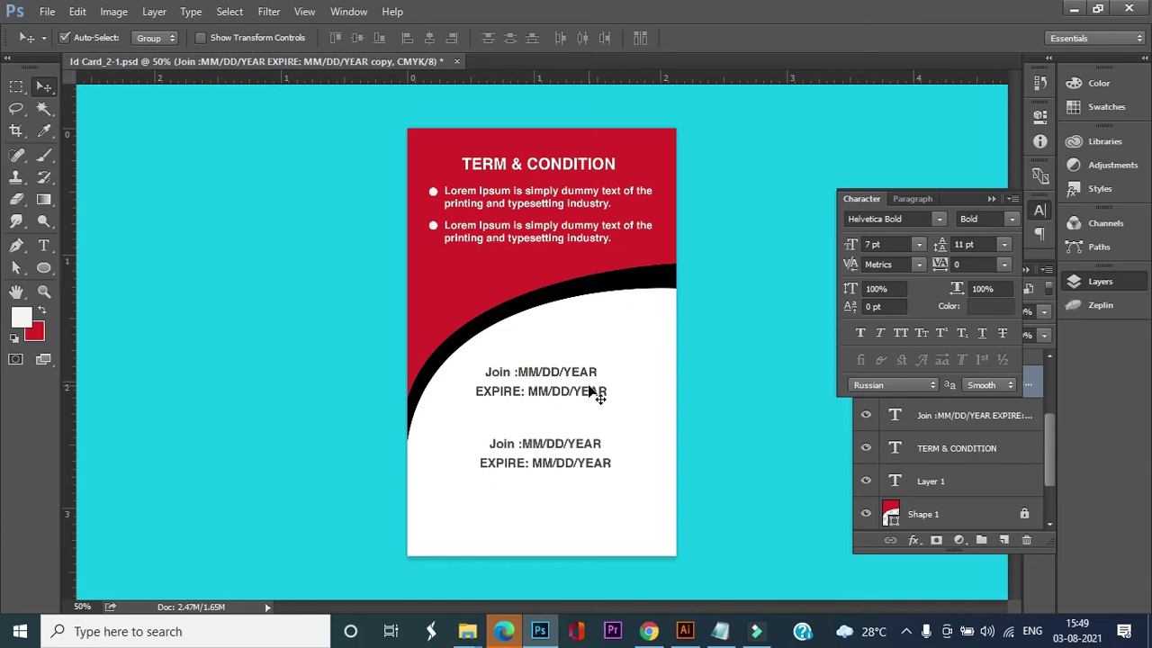
key("shift+Right")
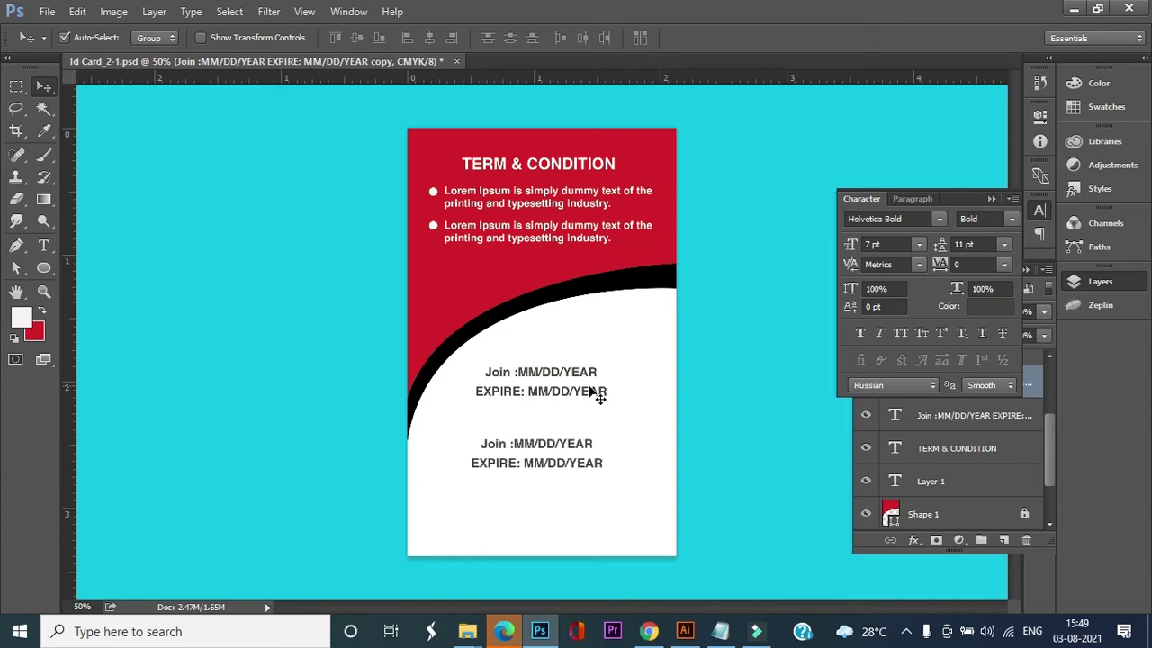
Replace the text of the lower date copy with the two lines "Your signature" and "Yours Sincerely".
left_click(43, 245)
triple_click(537, 441)
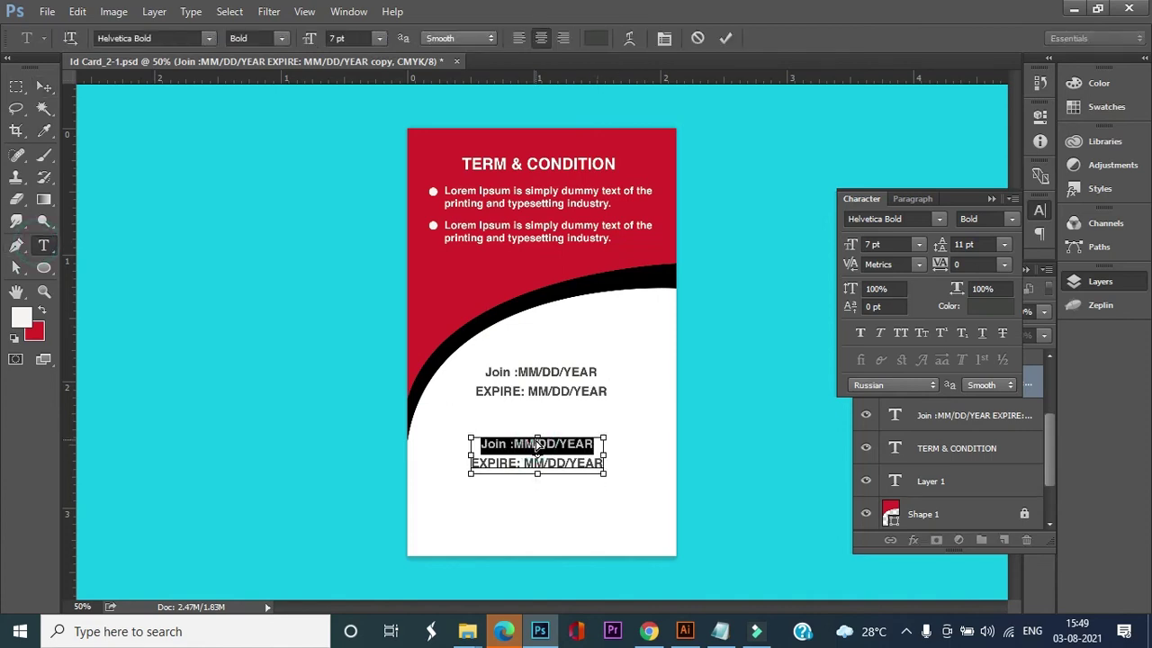
key("ctrl+a")
type("Your signature Yours Sincerely")
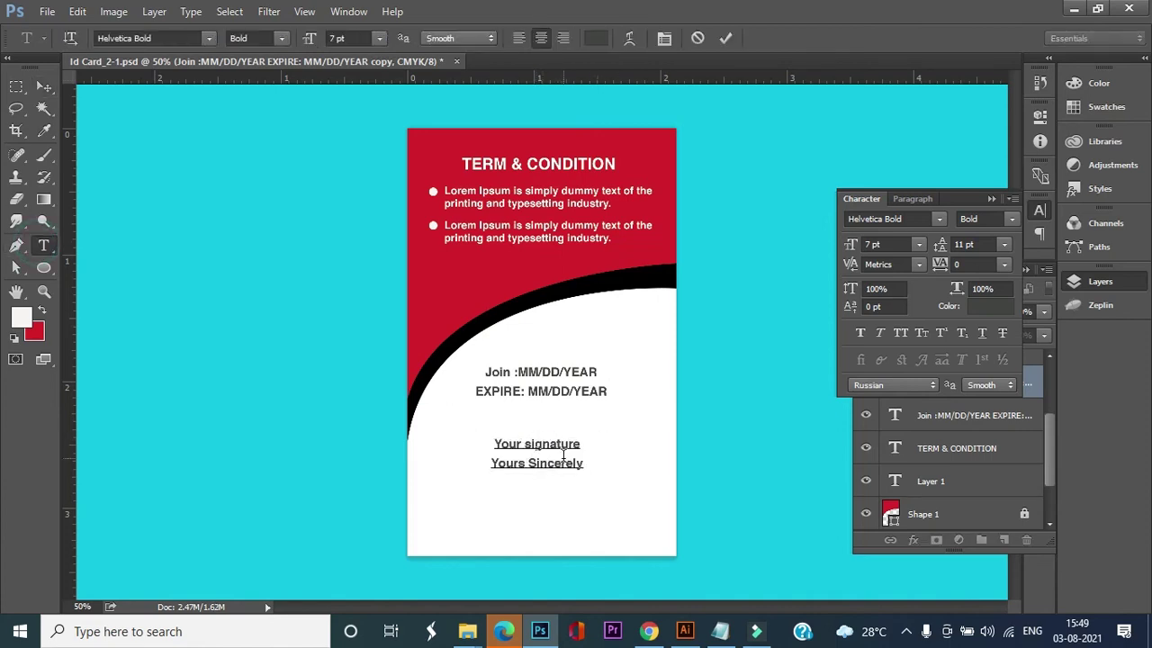
left_click_drag(585, 464, 478, 427)
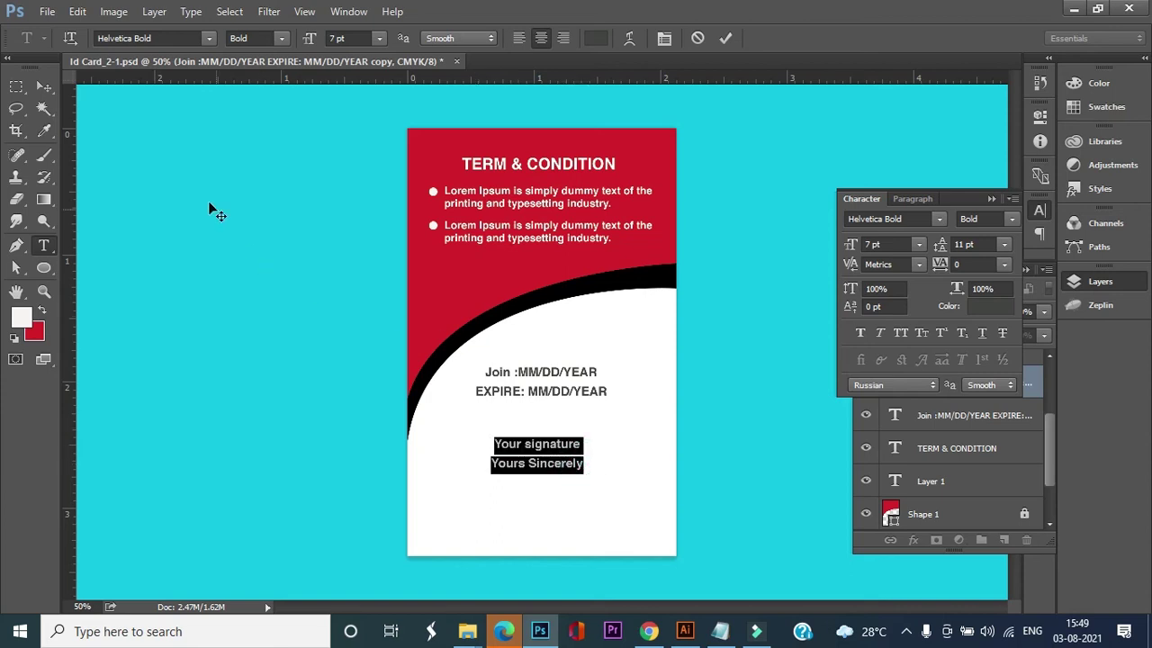
left_click(45, 92)
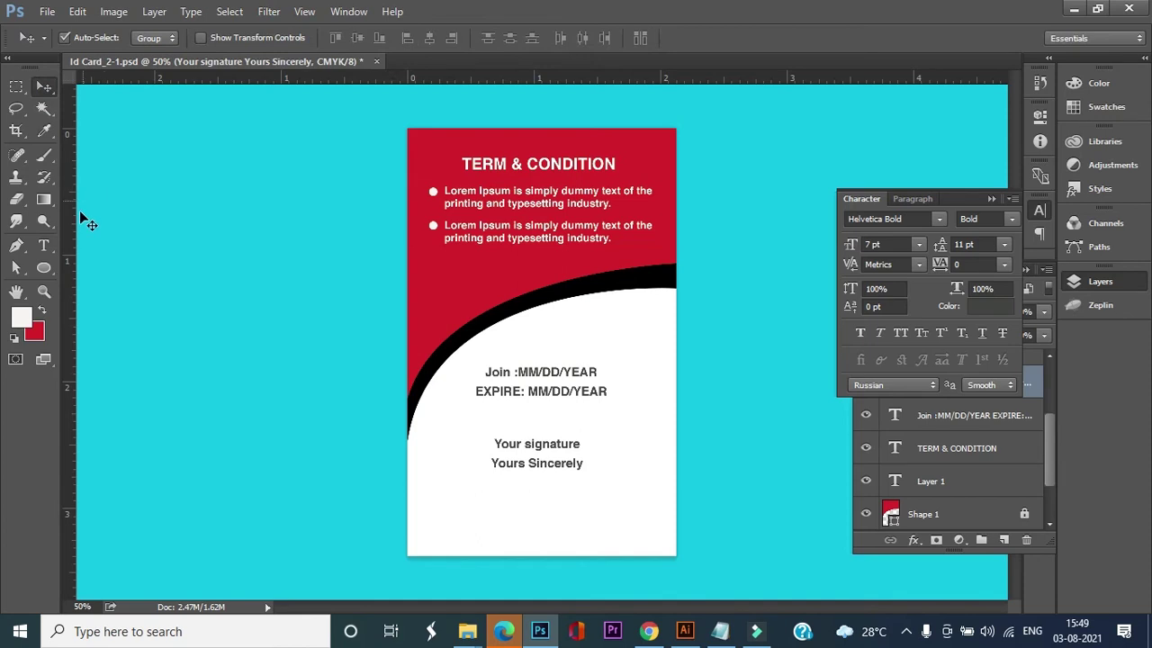
Capitalise the second word of the signature line so it reads "Your Signature".
left_click(44, 245)
left_click(530, 439)
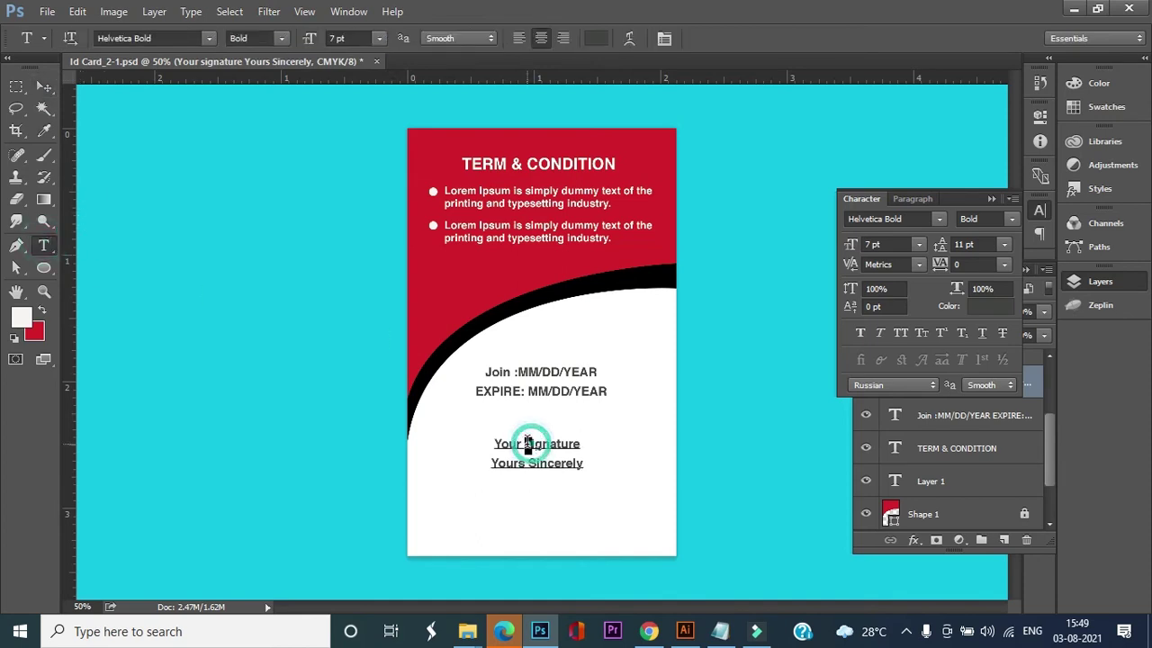
key("BackSpace")
type("S")
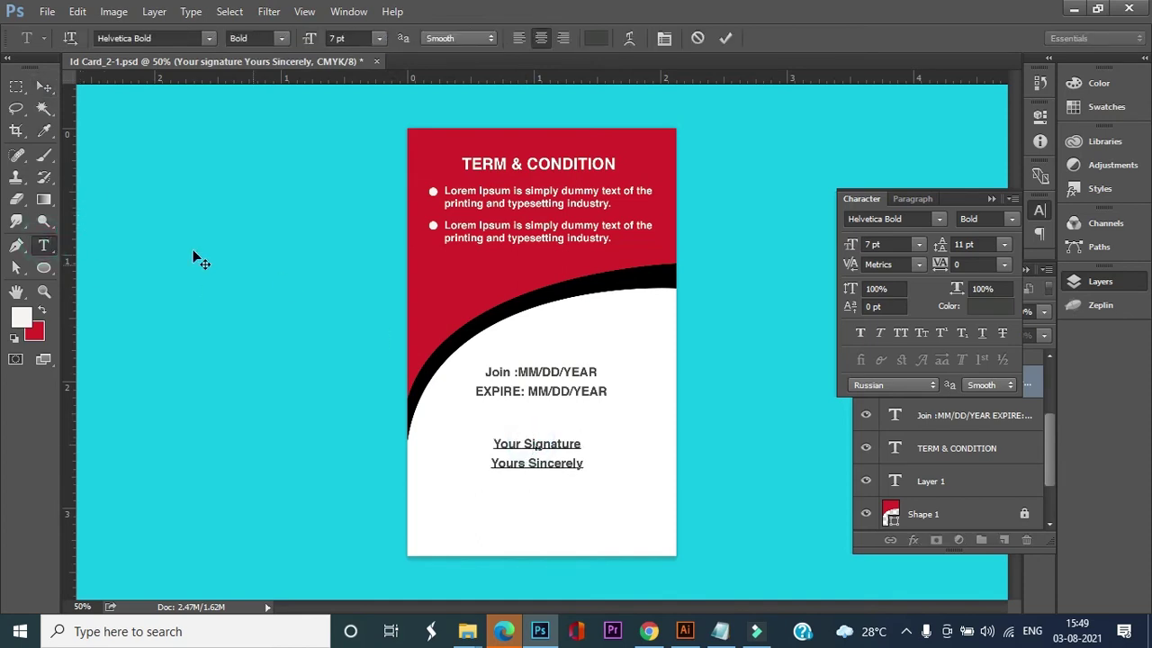
Reduce both lines of the join and expiry date text to 6 pt.
left_click(43, 86)
left_click(44, 245)
left_click(516, 368)
triple_click(515, 369)
left_click(516, 368)
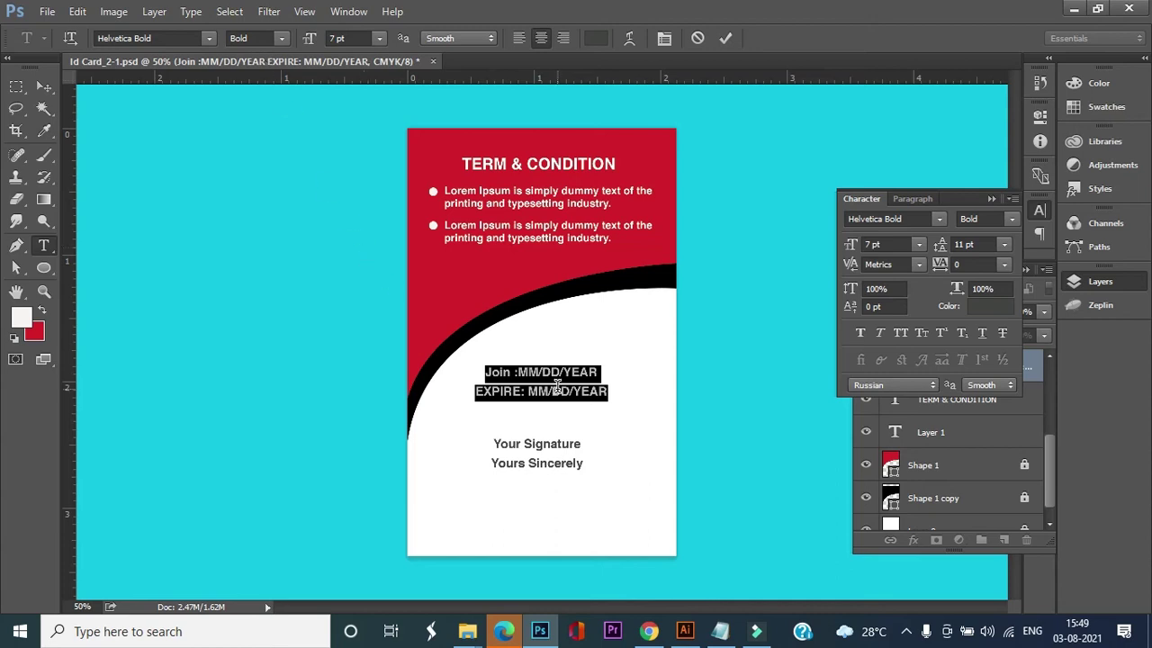
key("ctrl+shift+comma")
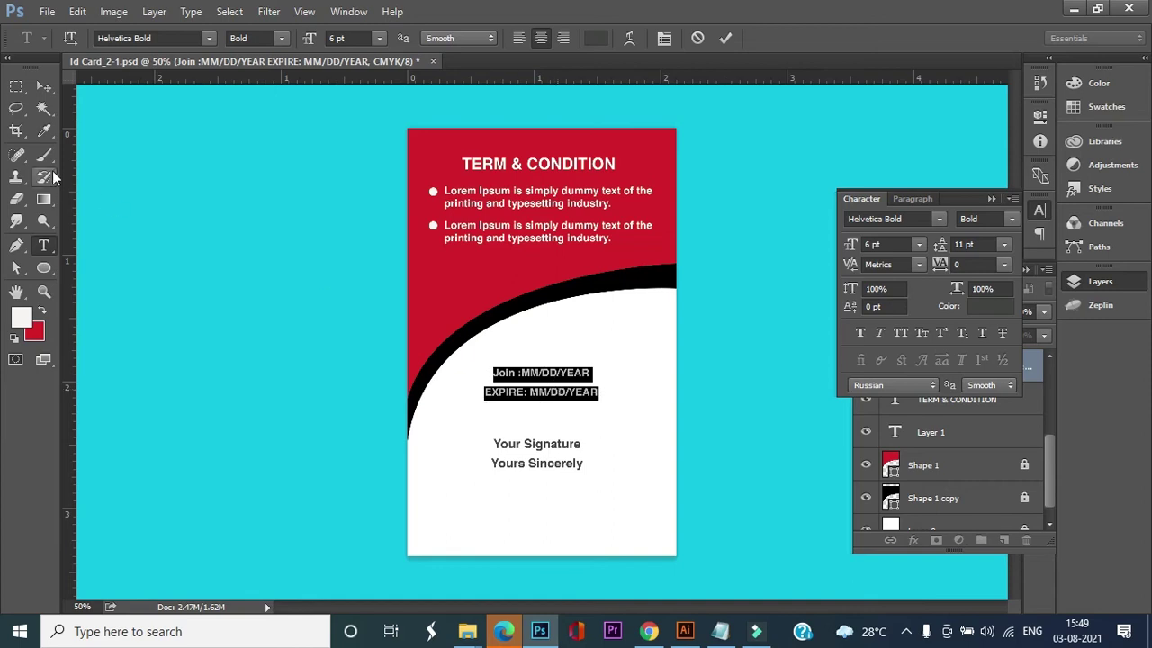
left_click(43, 86)
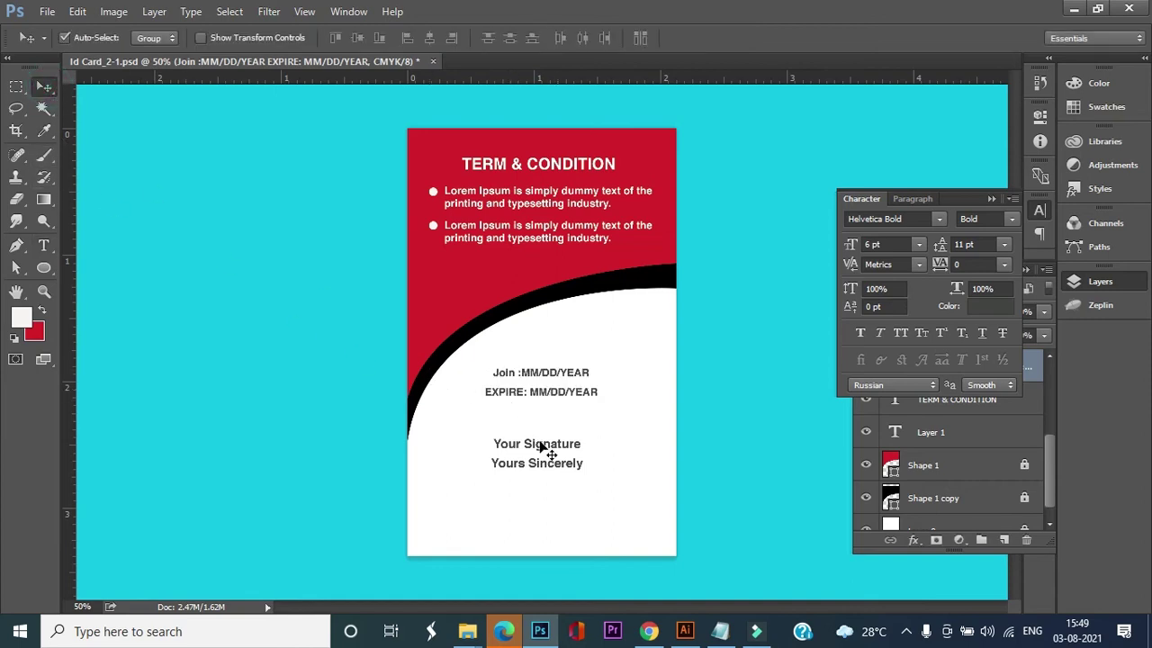
Try to align the date and signature text by horizontal centres, and shift the selection back towards the card's centre.
left_click_drag(481, 364, 623, 515)
left_click(430, 39)
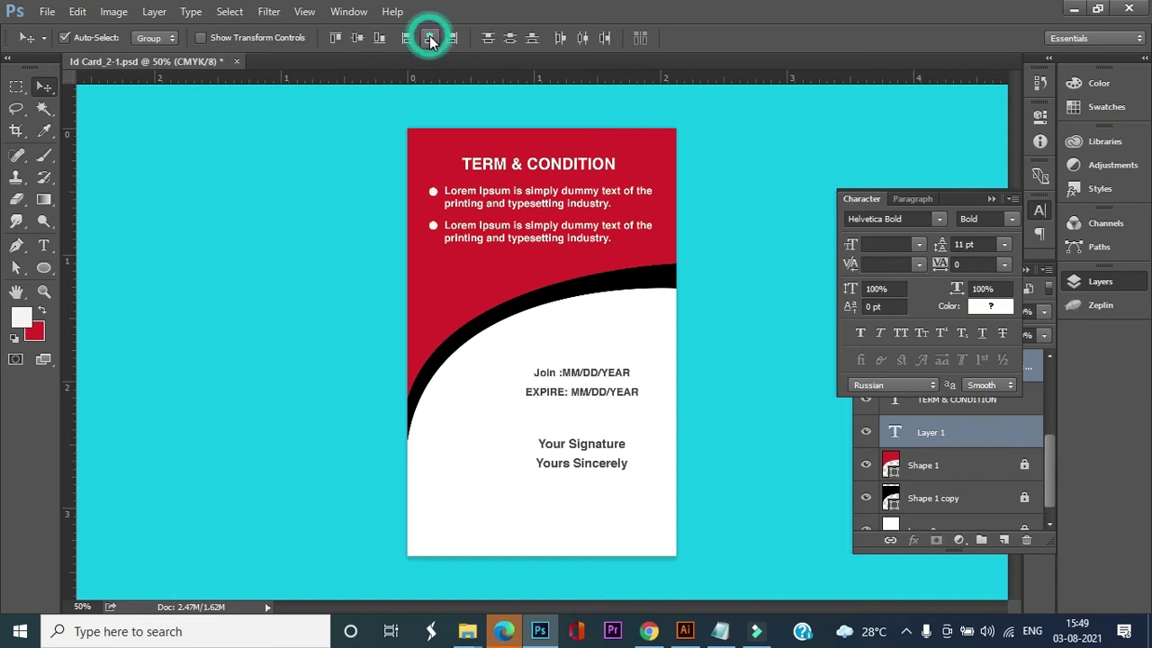
key("shift+Left")
key("shift+Left")
key("shift+Left")
key("shift+Left")
key("shift+Left")
key("shift+Left")
key("shift+Left")
key("shift+Left")
key("shift+Left")
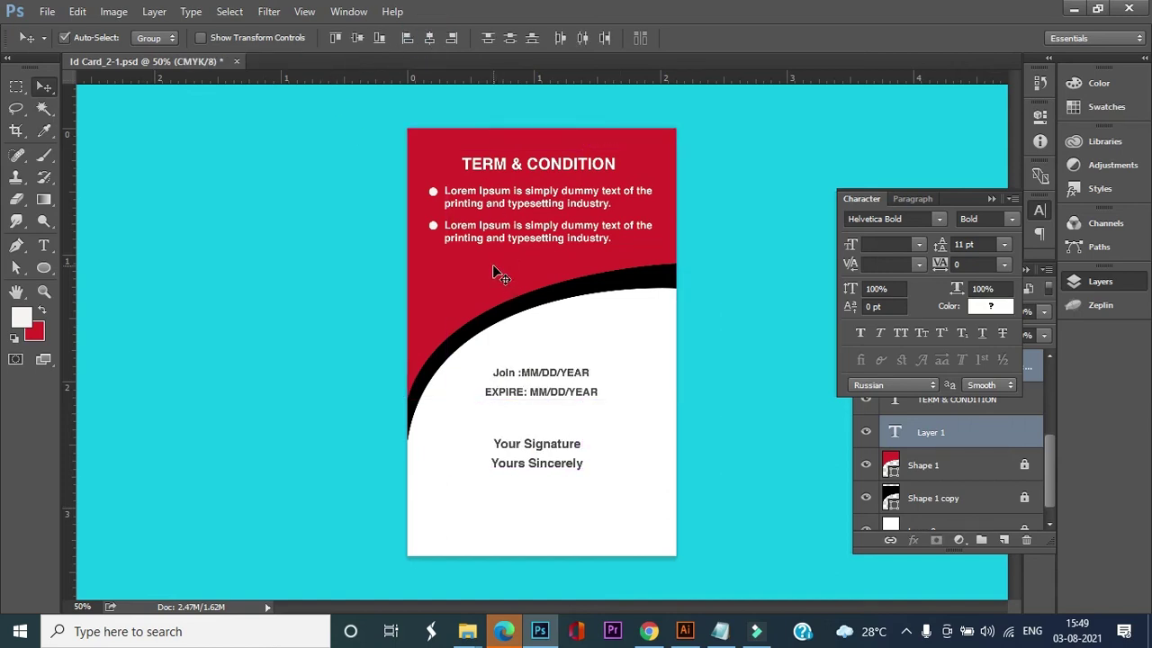
Try to align all the card's text blocks with each other, and undo the vertical centring.
left_click_drag(452, 140, 619, 486)
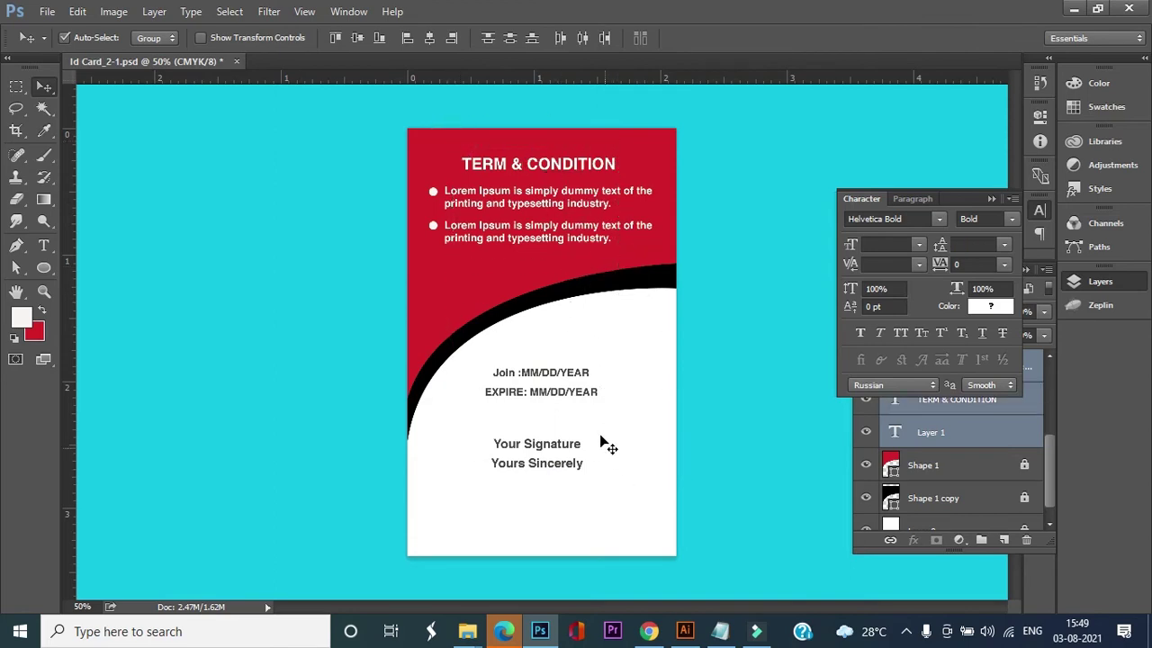
left_click(429, 37)
left_click(406, 40)
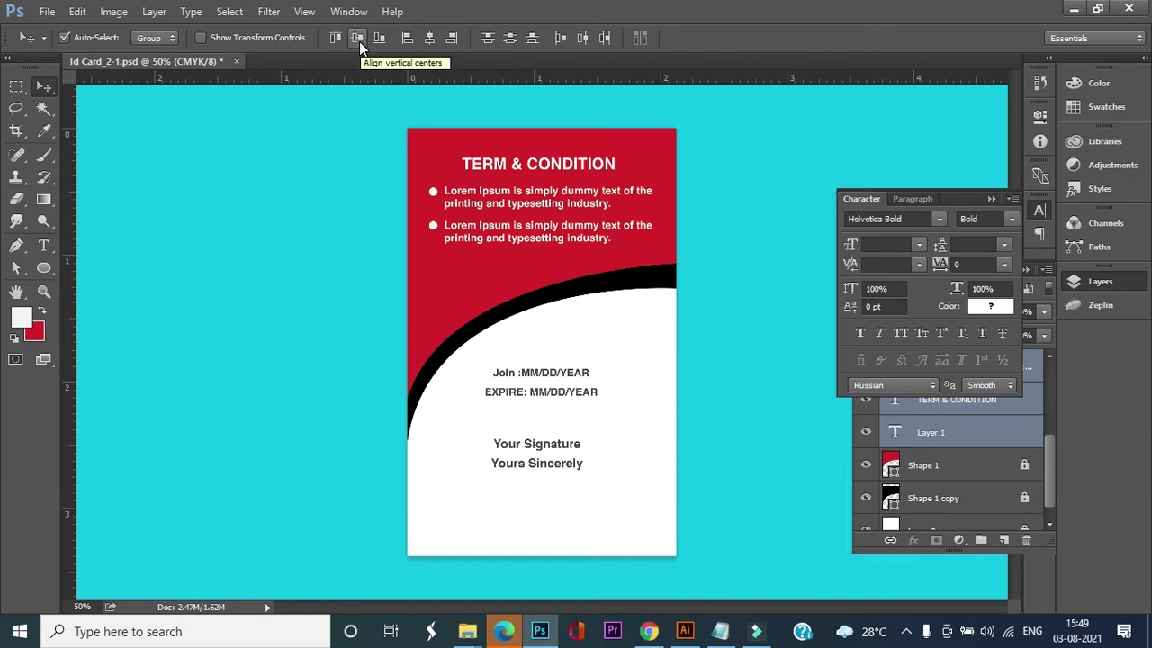
left_click(359, 41)
key("ctrl+z")
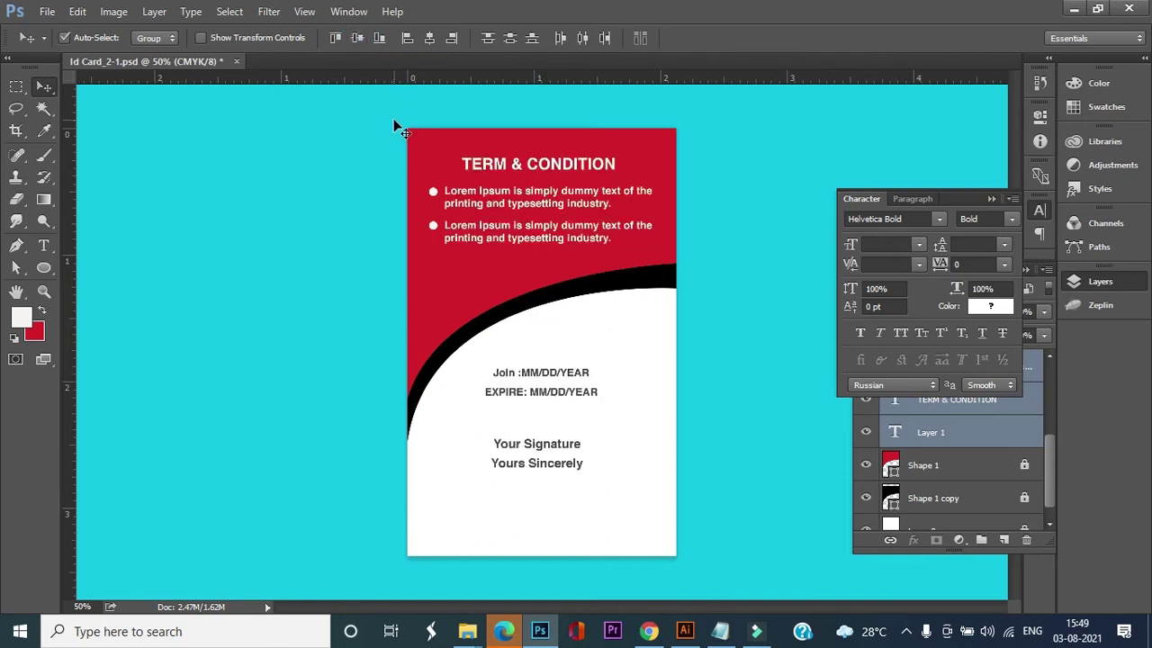
left_click(461, 139)
Try once more to align only the date and signature text by horizontal centres, and undo the alignment.
left_click_drag(489, 360, 601, 475)
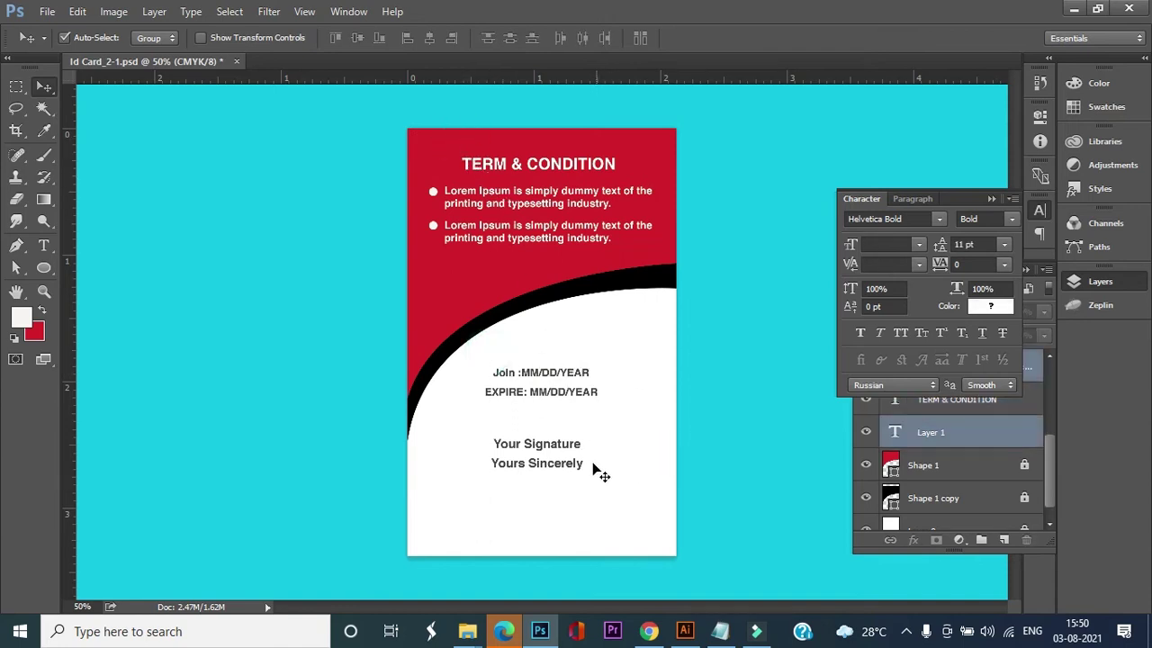
left_click(428, 39)
left_click(48, 86)
key("ctrl+z")
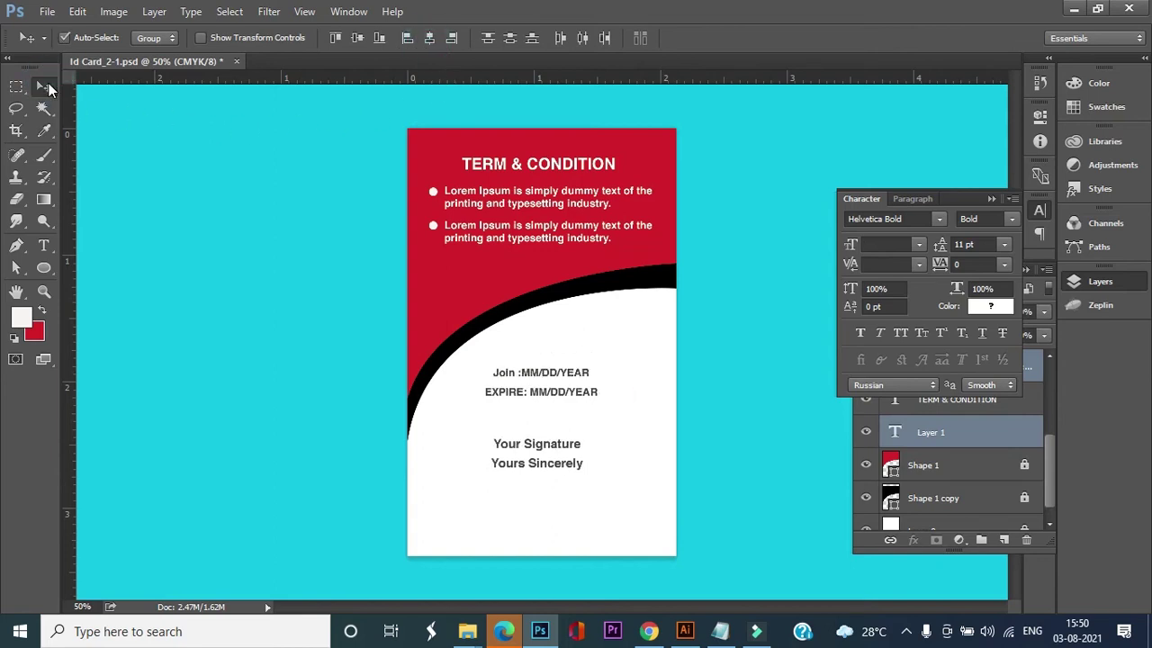
Move the join and expiry date text slightly right and up, closer beneath the black curve.
left_click(439, 387)
left_click_drag(538, 371, 546, 375)
key("t")
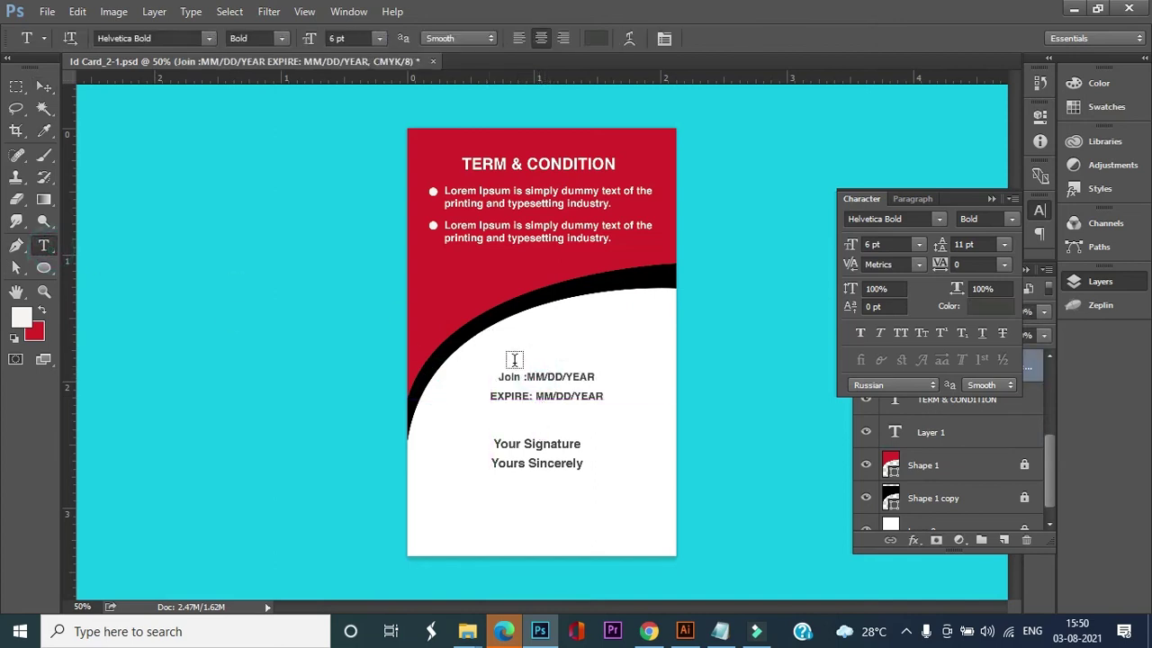
triple_click(526, 372)
key("ctrl+a")
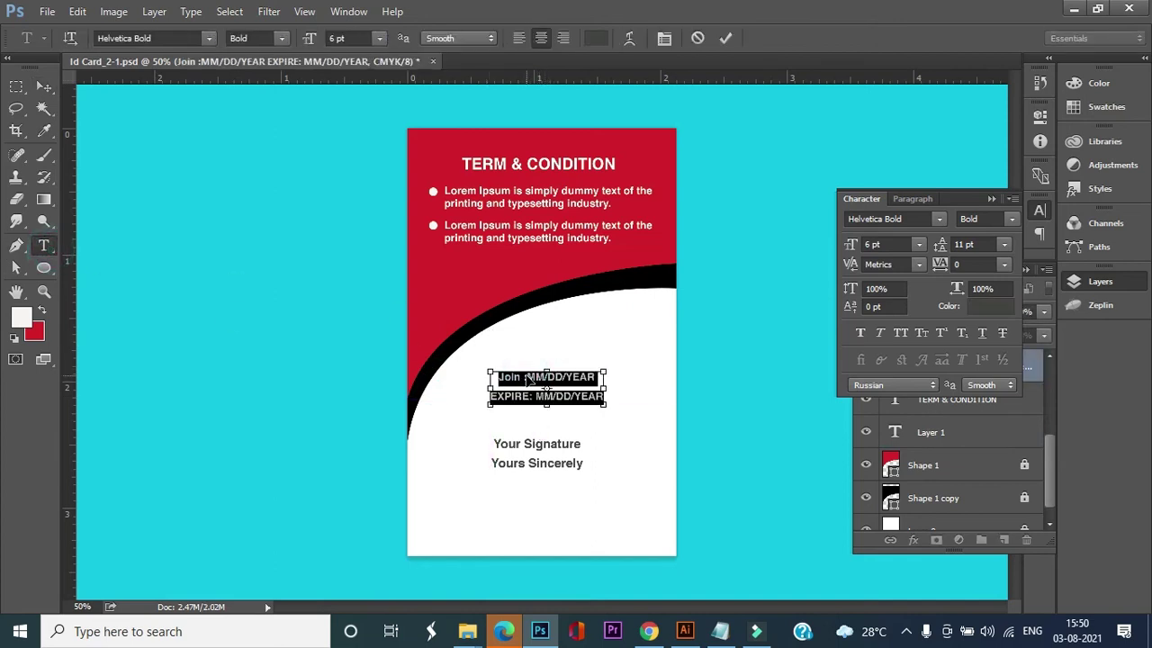
left_click(44, 86)
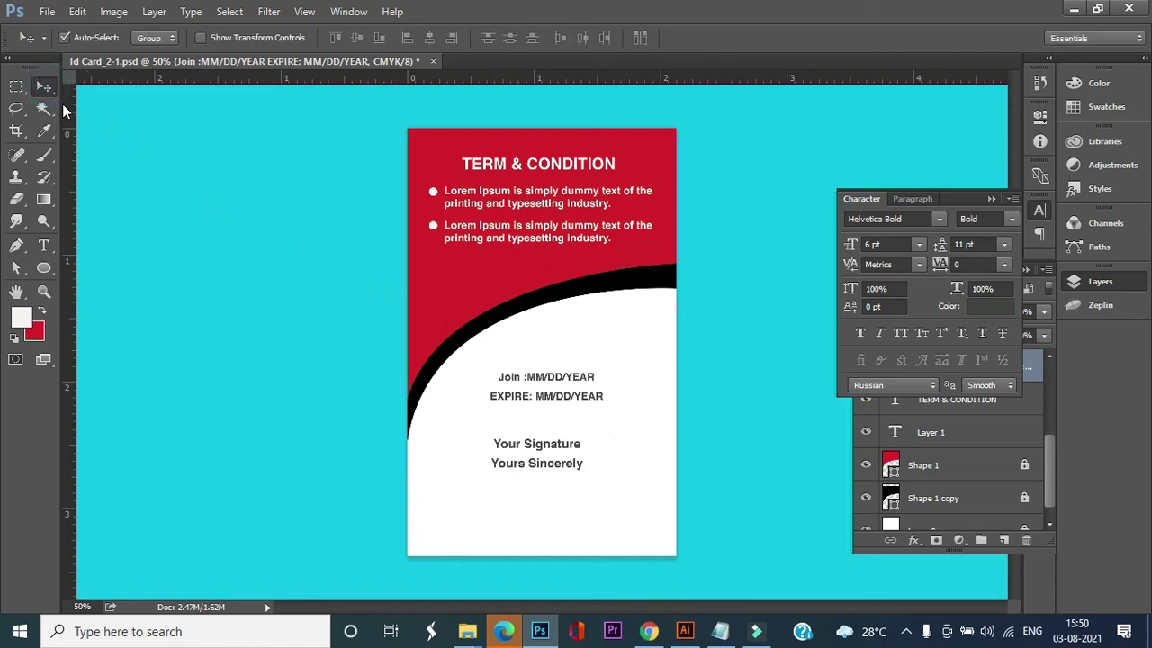
key("Right")
key("Up")
key("Up")
key("Up")
key("Up")
key("Up")
key("Up")
key("Up")
key("Up")
key("Up")
key("Up")
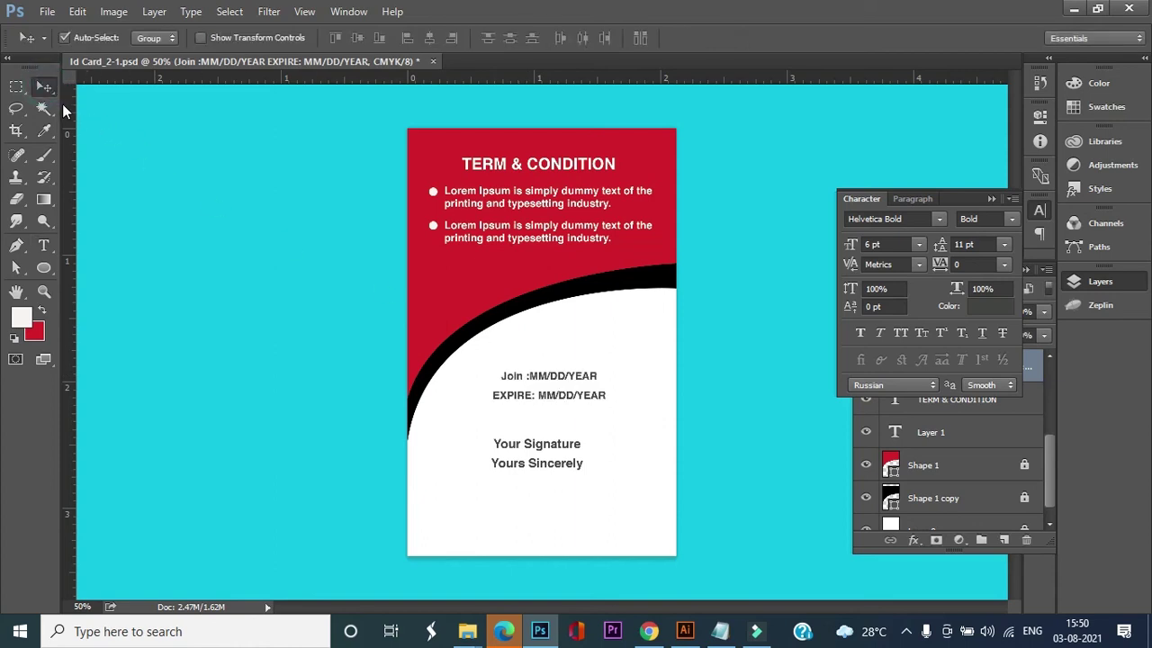
key("Up")
key("Up")
key("Up")
key("Up")
key("Up")
key("Up")
key("Up")
key("Up")
key("Up")
key("Up")
key("Up")
key("Up")
key("Up")
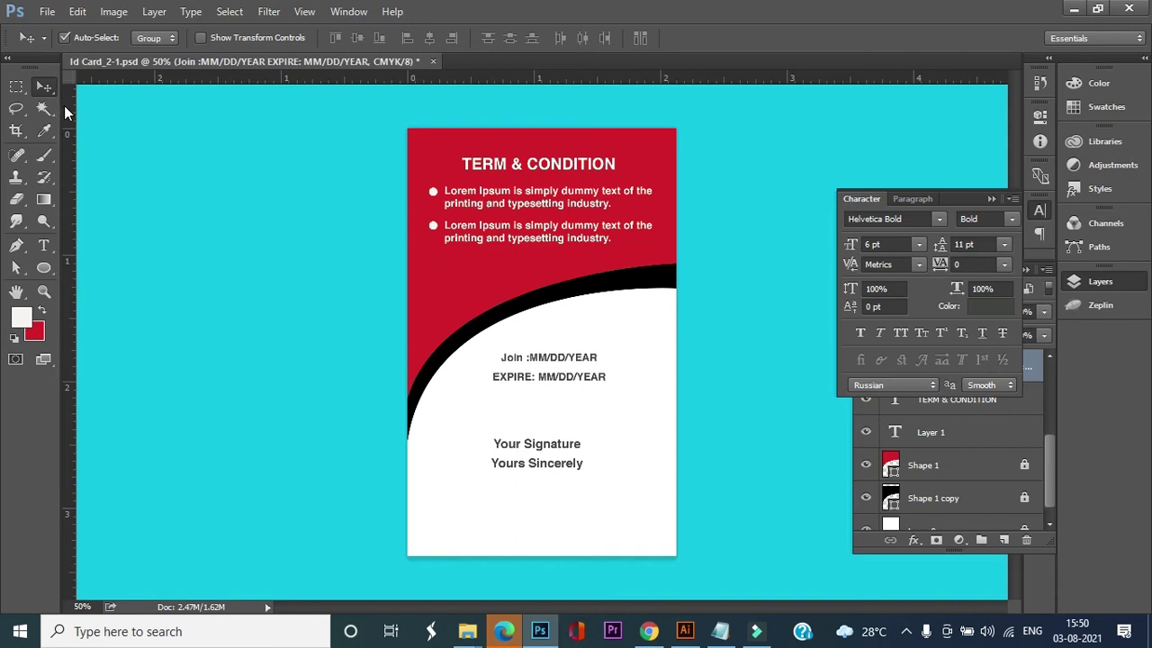
Set the size of both join and expiry date lines to 7 pt.
left_click(43, 245)
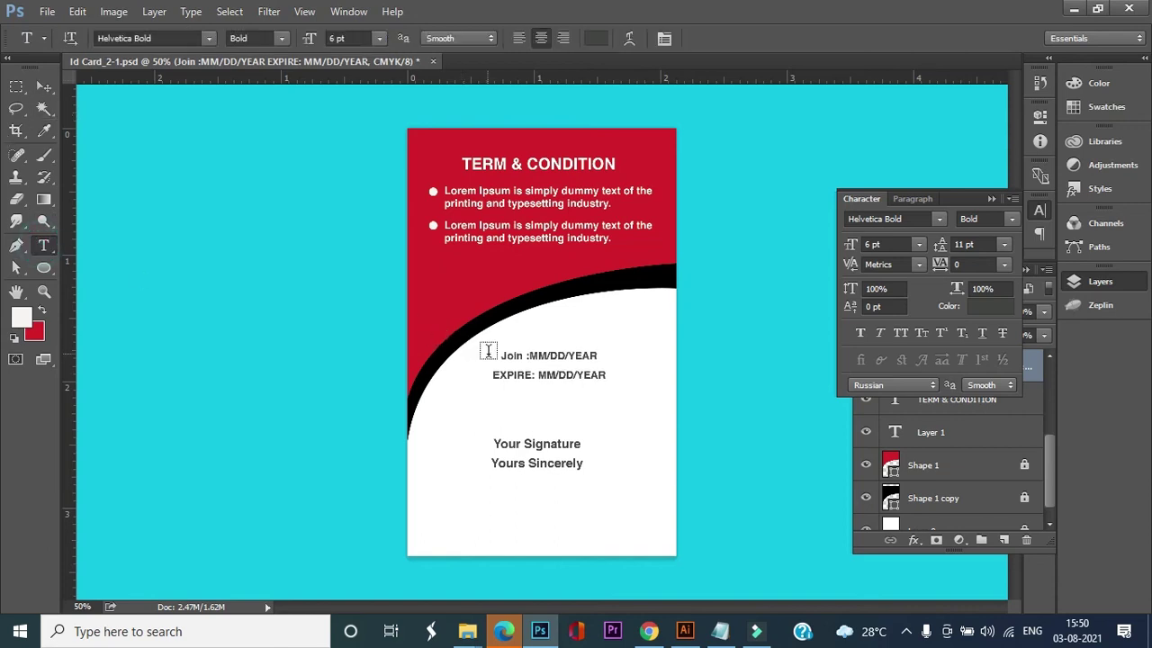
left_click_drag(493, 355, 640, 394)
key("ctrl+shift+period")
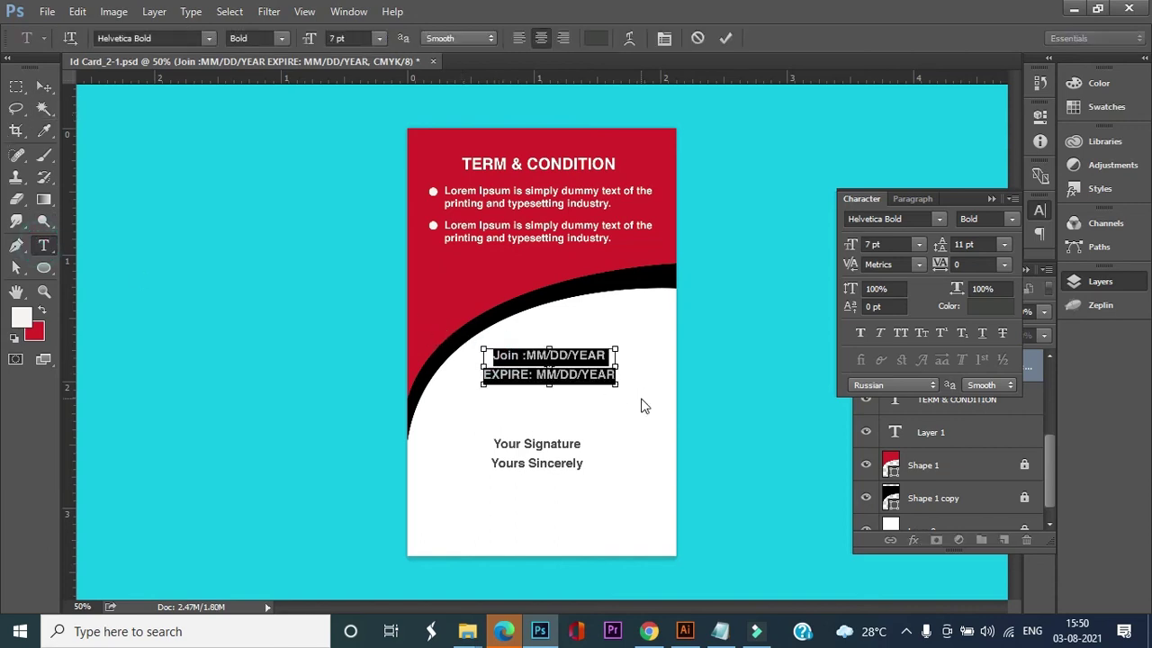
left_click(43, 85)
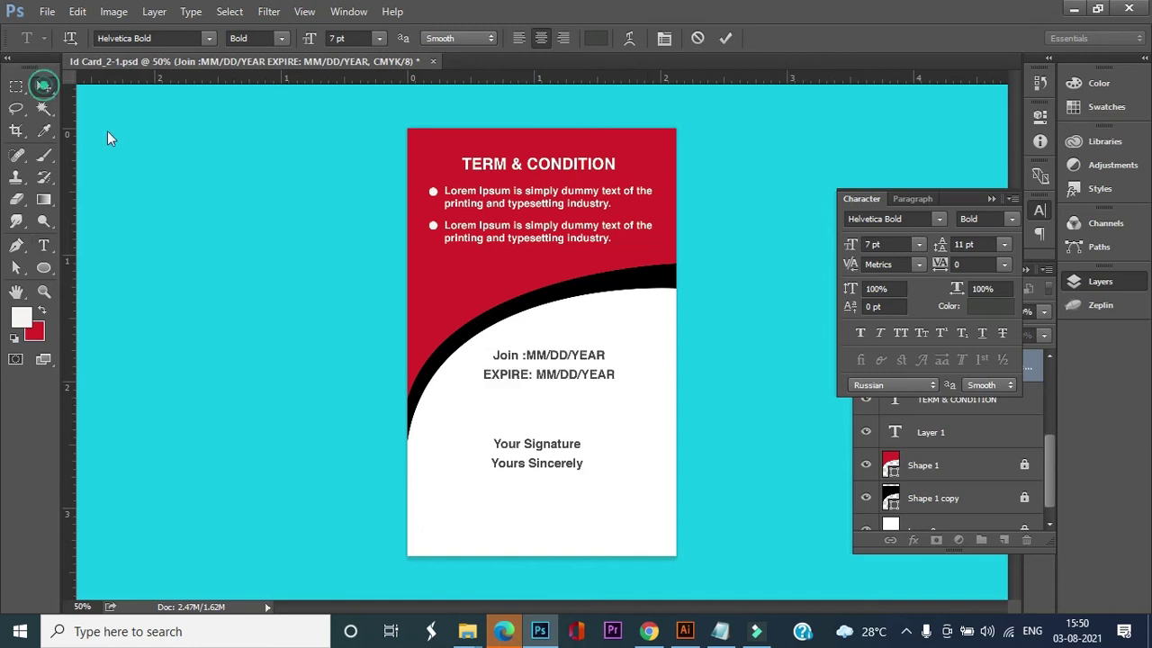
Enlarge the "Your Signature" and "Yours Sincerely" lines to 8 pt.
left_click(43, 244)
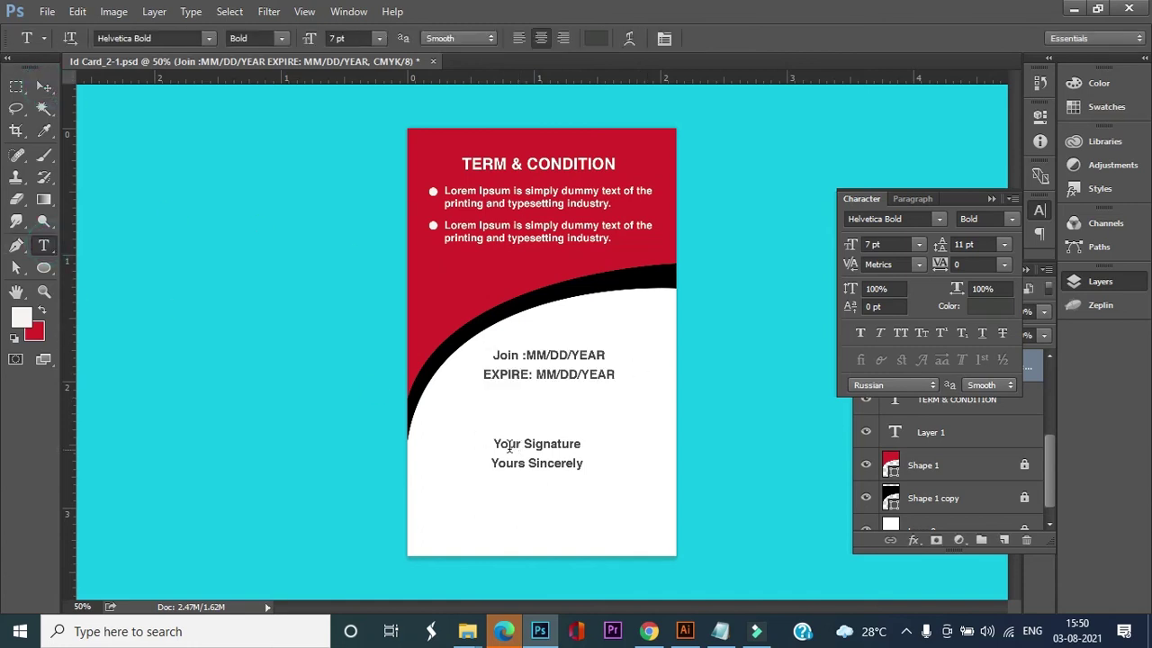
left_click_drag(496, 443, 599, 473)
key("ctrl+shift+period")
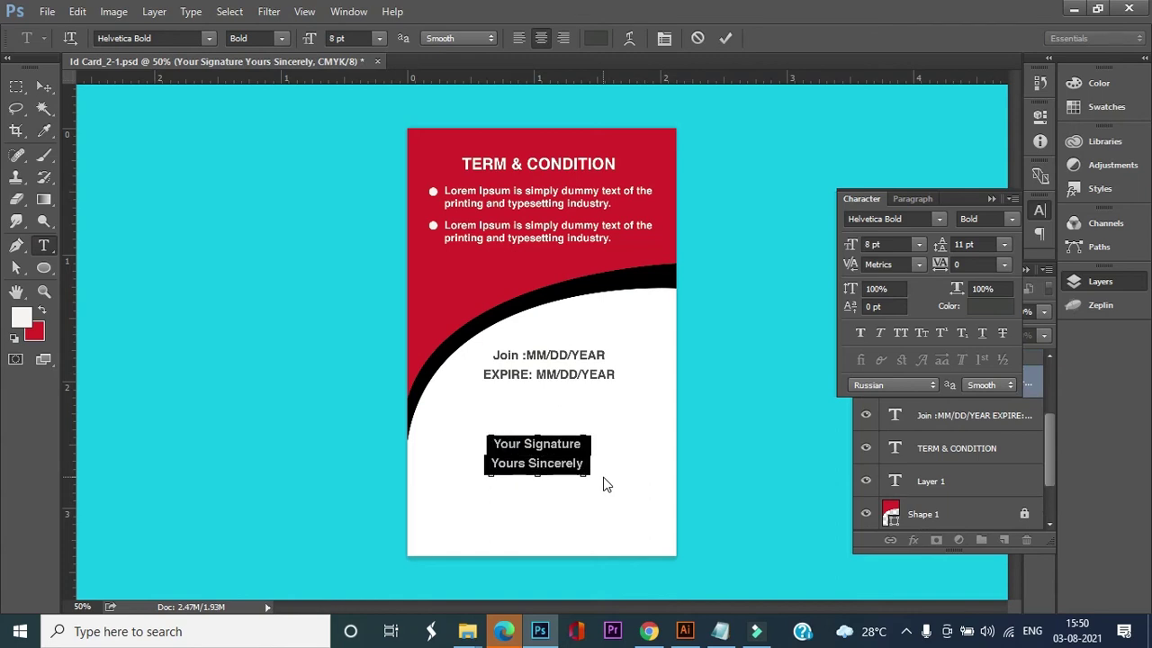
left_click(41, 86)
Nudge the signature text right and up so it sits centred beneath the date text.
key("shift+Right")
key("shift+Right")
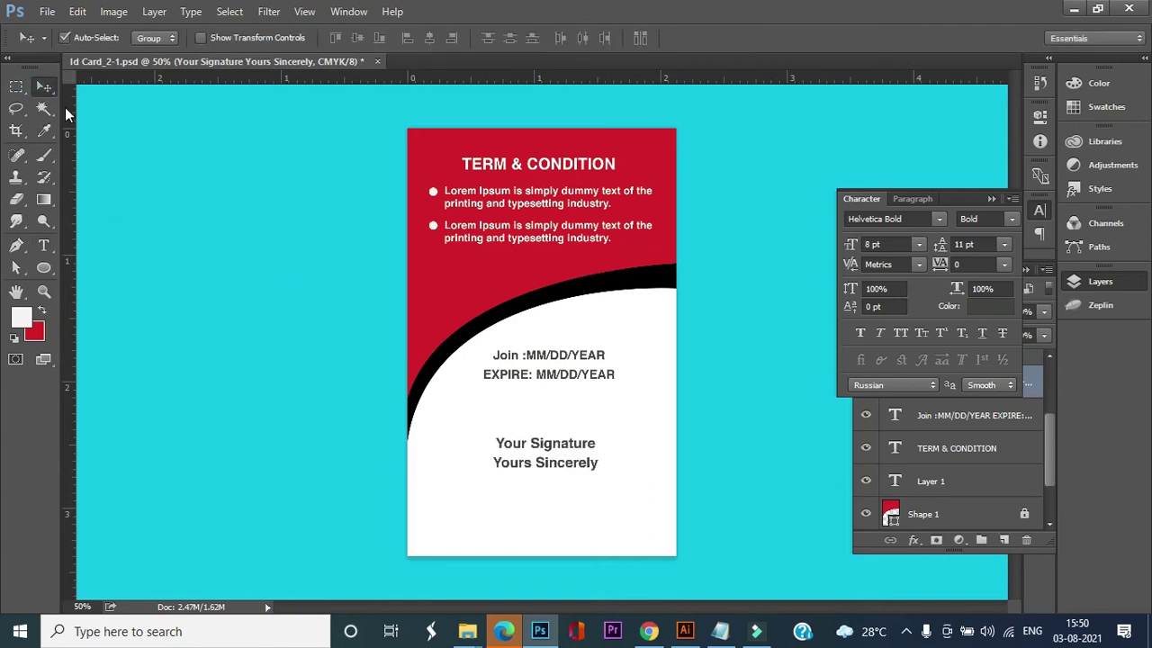
key("Up")
key("Up")
key("Up")
key("Up")
key("Up")
key("Up")
key("Up")
key("Up")
key("Up")
key("Up")
key("Up")
key("Up")
key("Up")
key("Up")
key("Up")
key("Up")
key("Up")
key("Up")
key("Up")
key("Up")
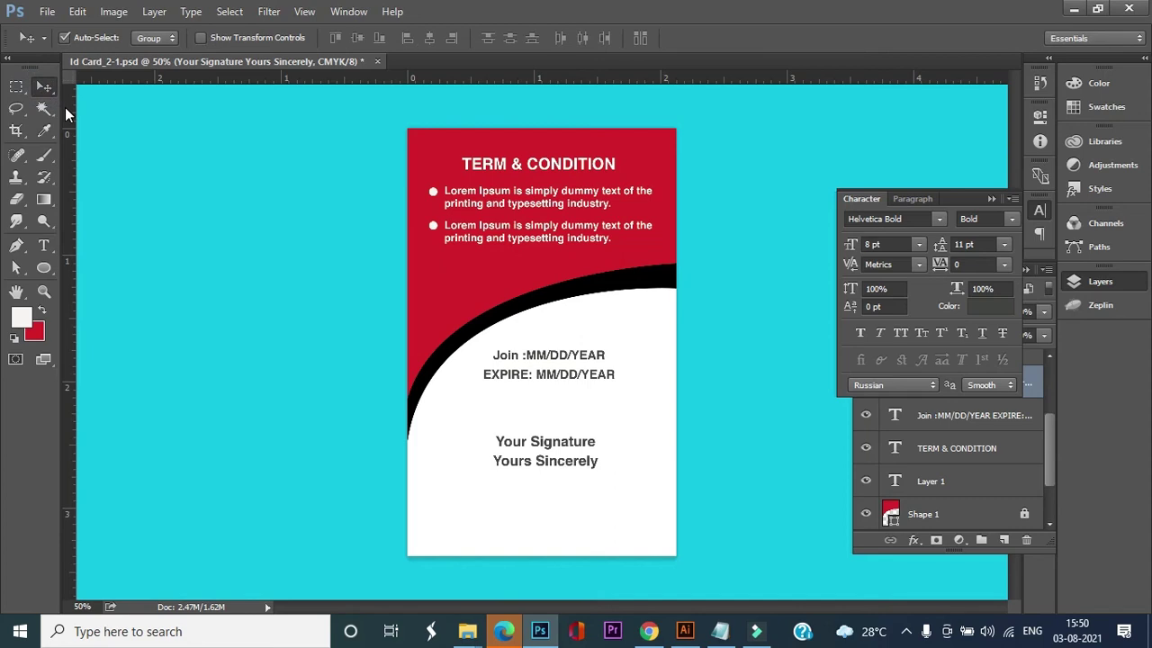
key("Left")
key("Left")
key("Left")
key("Left")
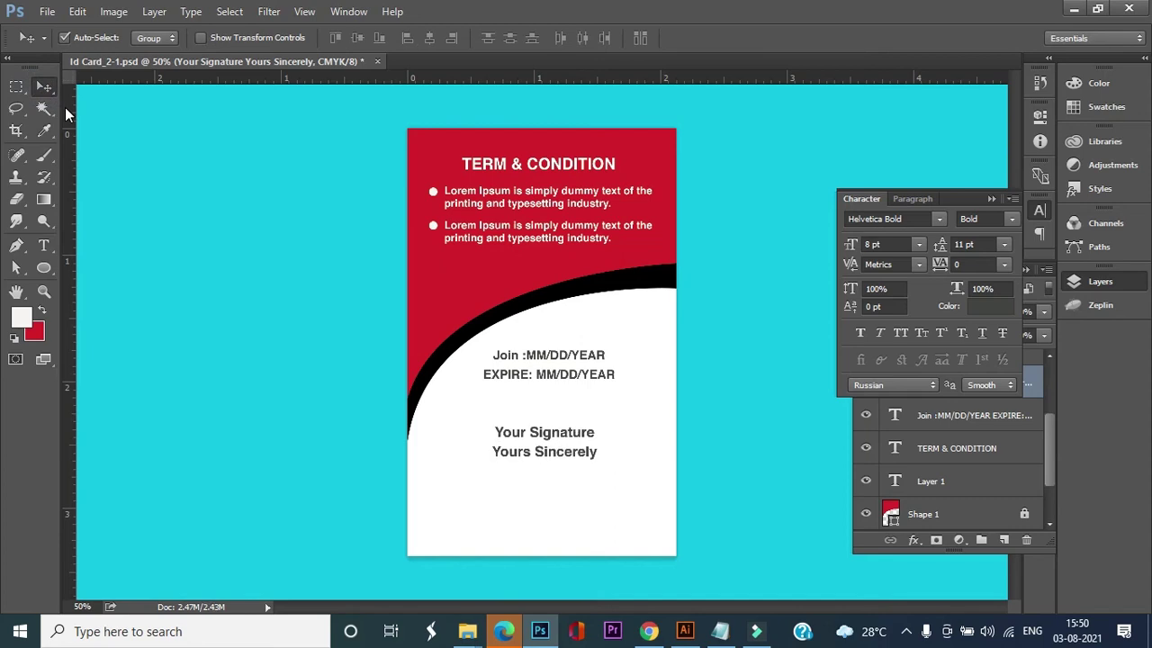
key("Right")
key("Right")
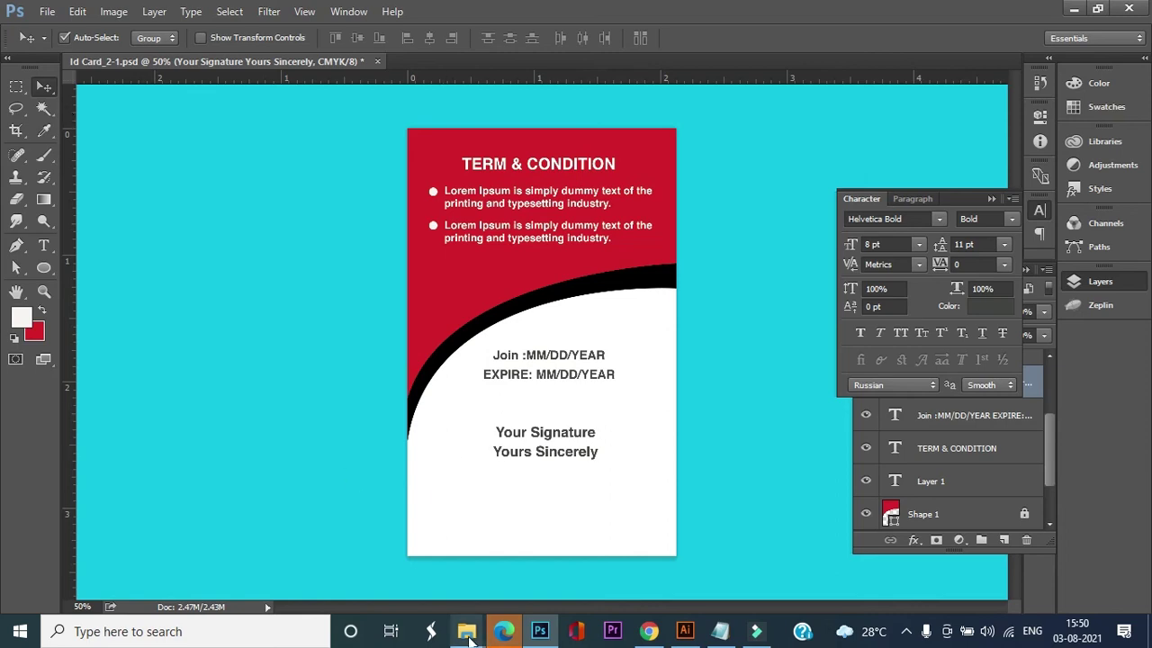
Place the Sign image from the Id card folder and scale it to about 3.77% between the date and signature text.
mouse_move(467, 633)
left_click(332, 576)
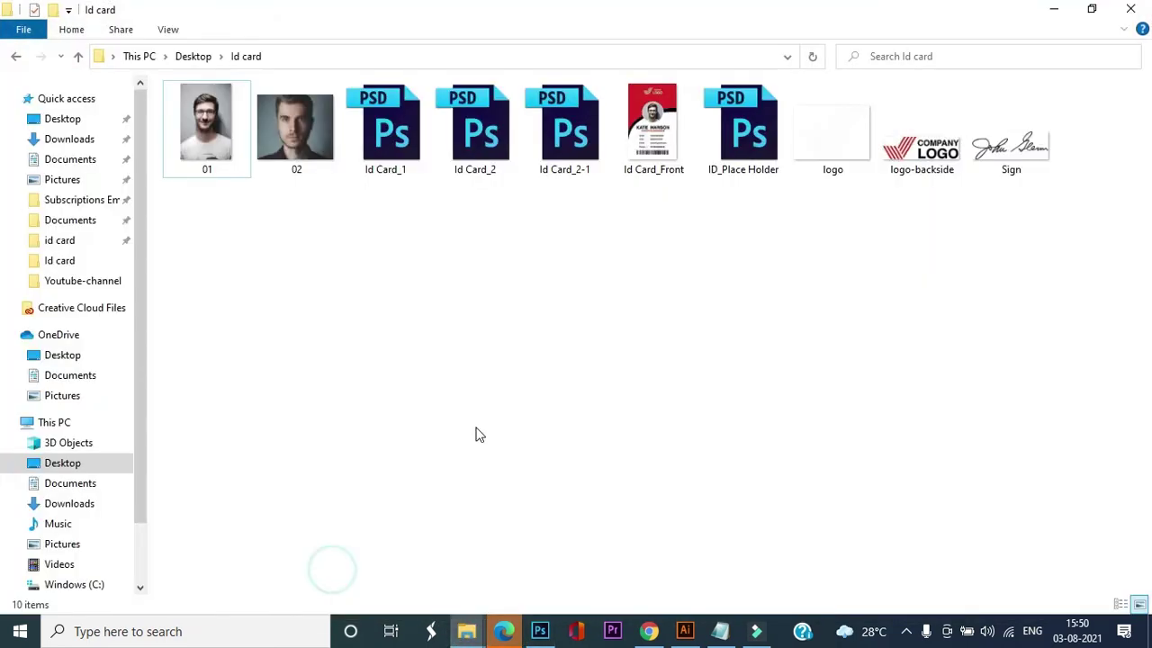
left_click(1012, 149)
left_click_drag(1017, 152, 530, 423)
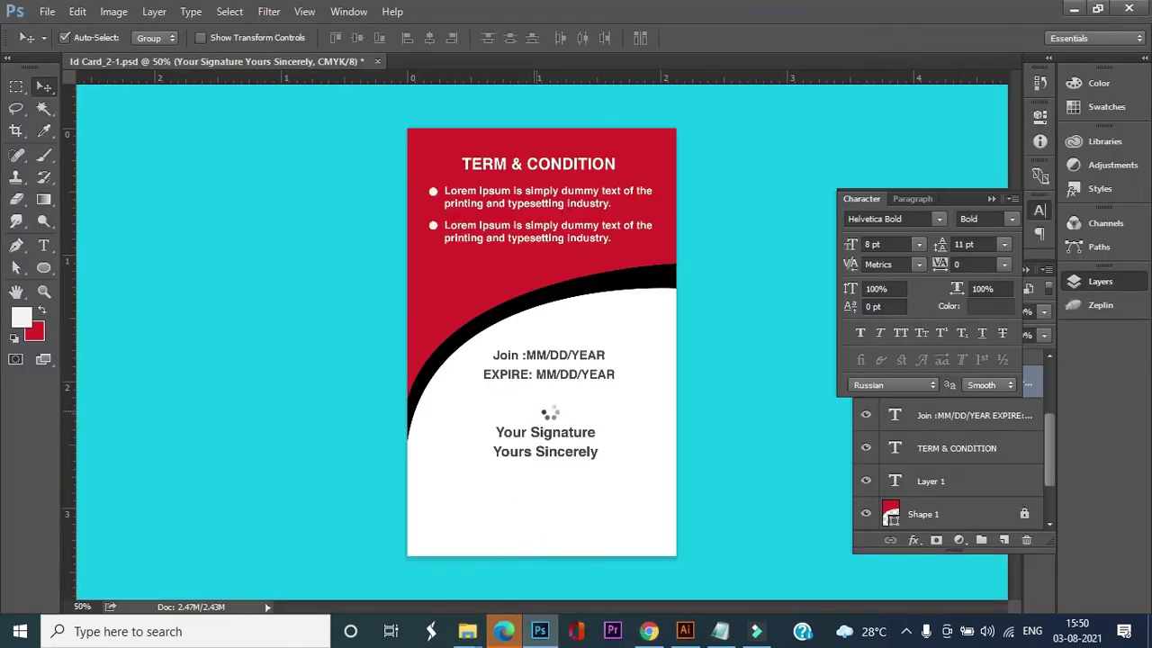
left_click_drag(518, 342, 521, 398)
left_click_drag(412, 346, 473, 369)
left_click_drag(524, 400, 528, 406)
left_click_drag(475, 373, 484, 377)
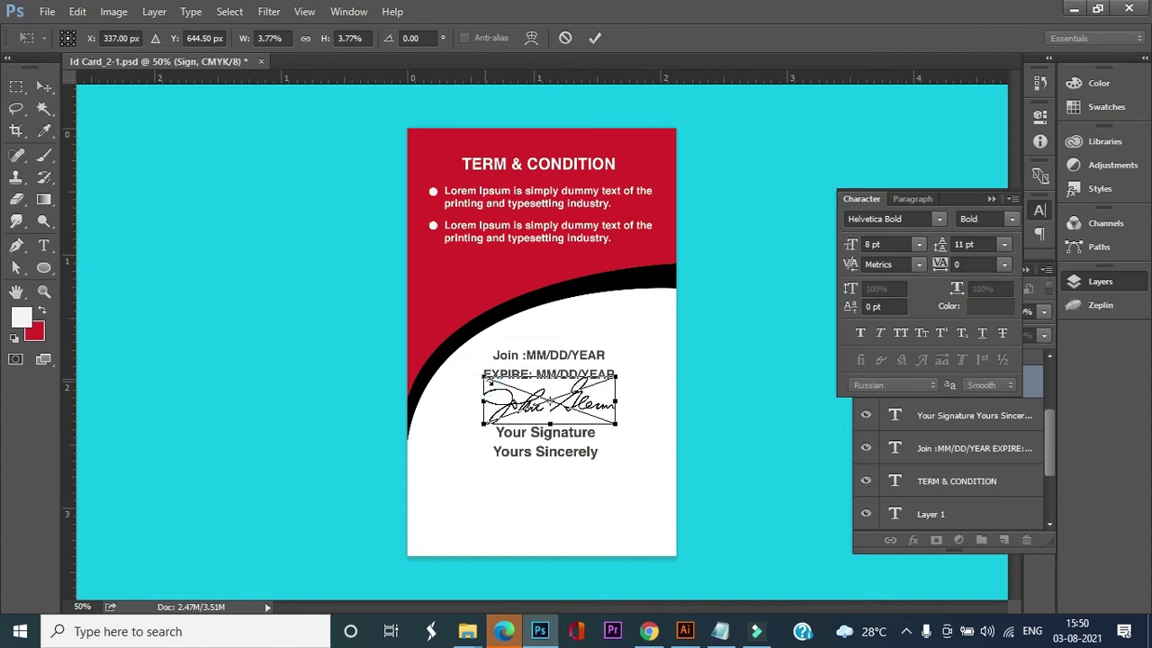
Lower the placed handwritten signature, commit it, and fine-tune its height just above the "Your Signature" line.
key("Down")
key("Down")
key("Down")
key("Down")
key("Down")
key("Down")
key("Down")
key("Down")
key("Down")
key("Down")
key("Down")
key("Down")
key("Down")
key("Down")
key("Down")
key("Down")
key("Down")
key("Down")
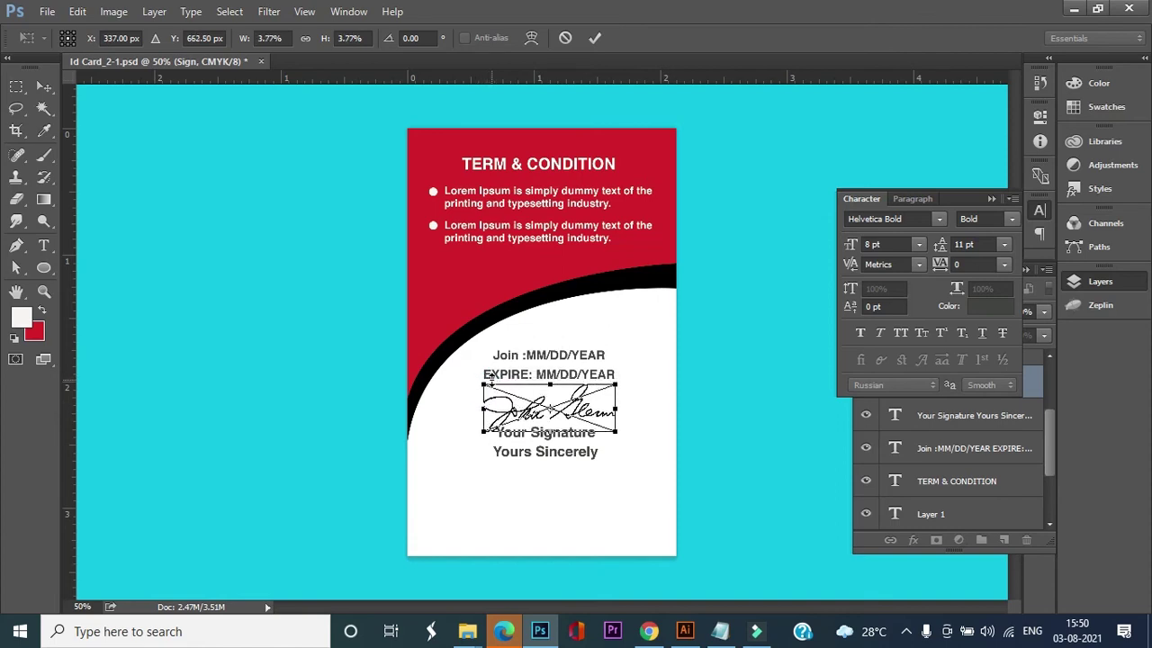
key("Return")
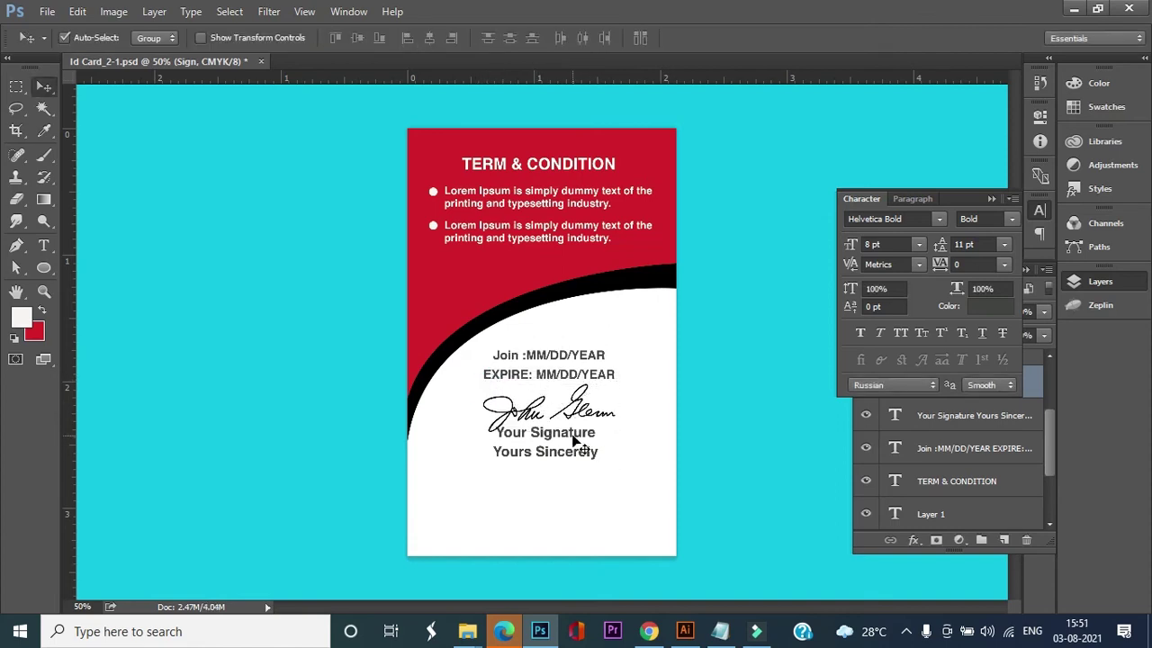
key("Up")
key("Up")
key("Up")
key("Up")
Scale the handwritten signature down to about 3% and centre it above the "Your Signature" line.
key("ctrl")
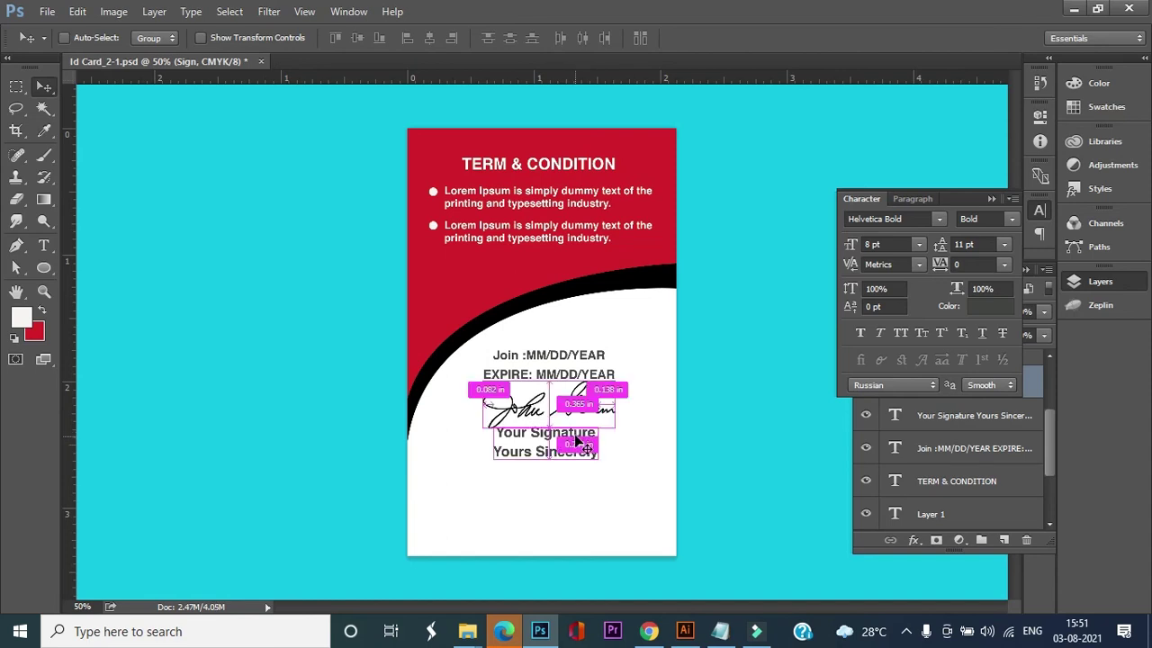
key("ctrl+t")
left_click_drag(614, 426, 604, 431)
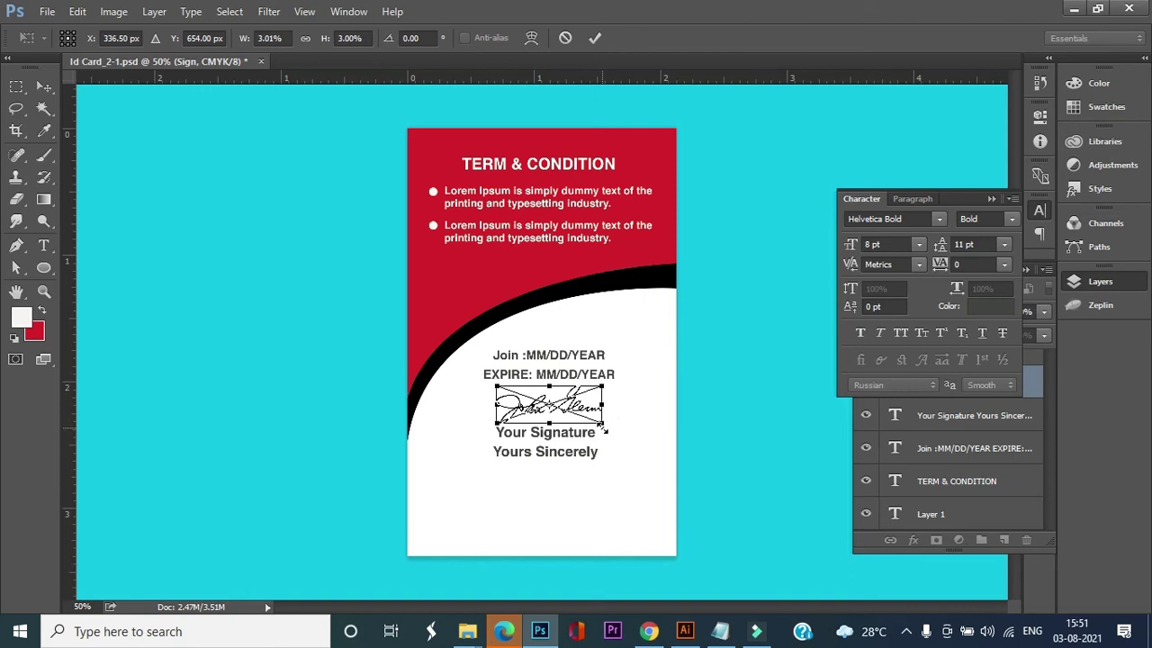
key("Return")
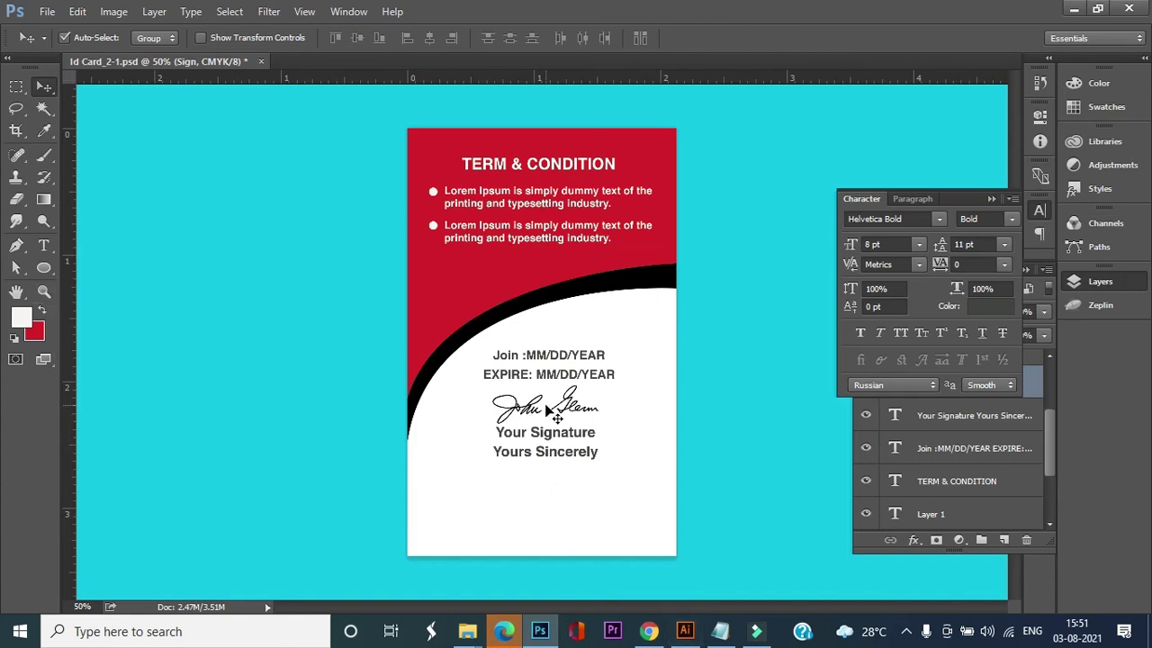
left_click_drag(545, 406, 545, 409)
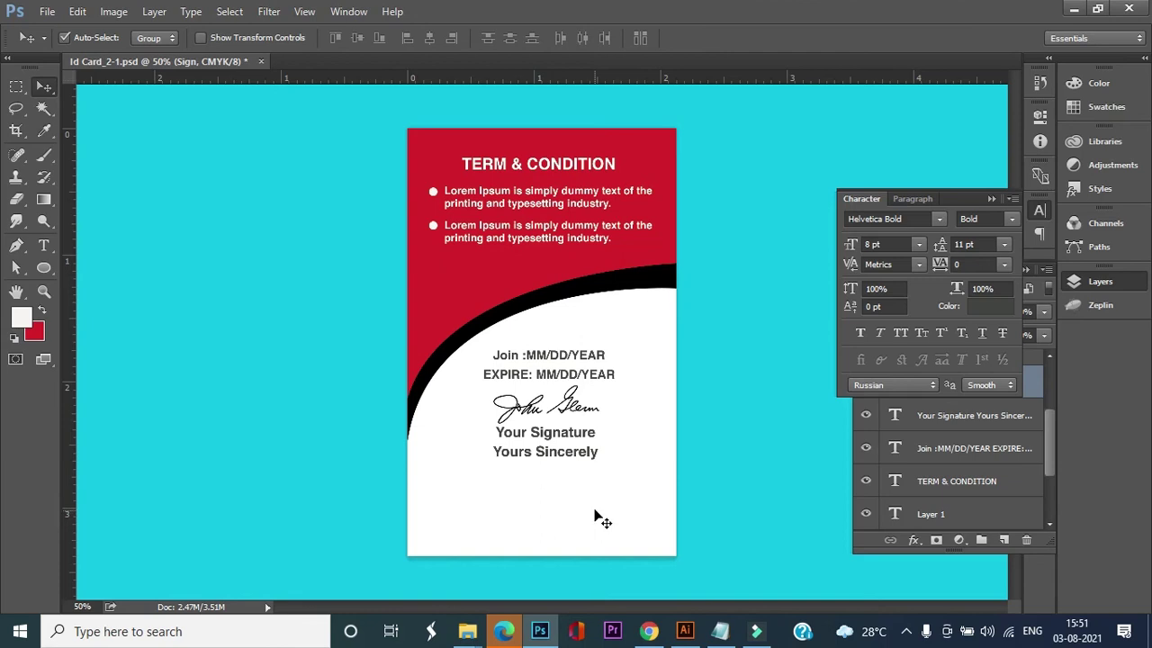
Place the logo-backside image from the Id card folder and position it below the "Yours Sincerely" line.
mouse_move(467, 630)
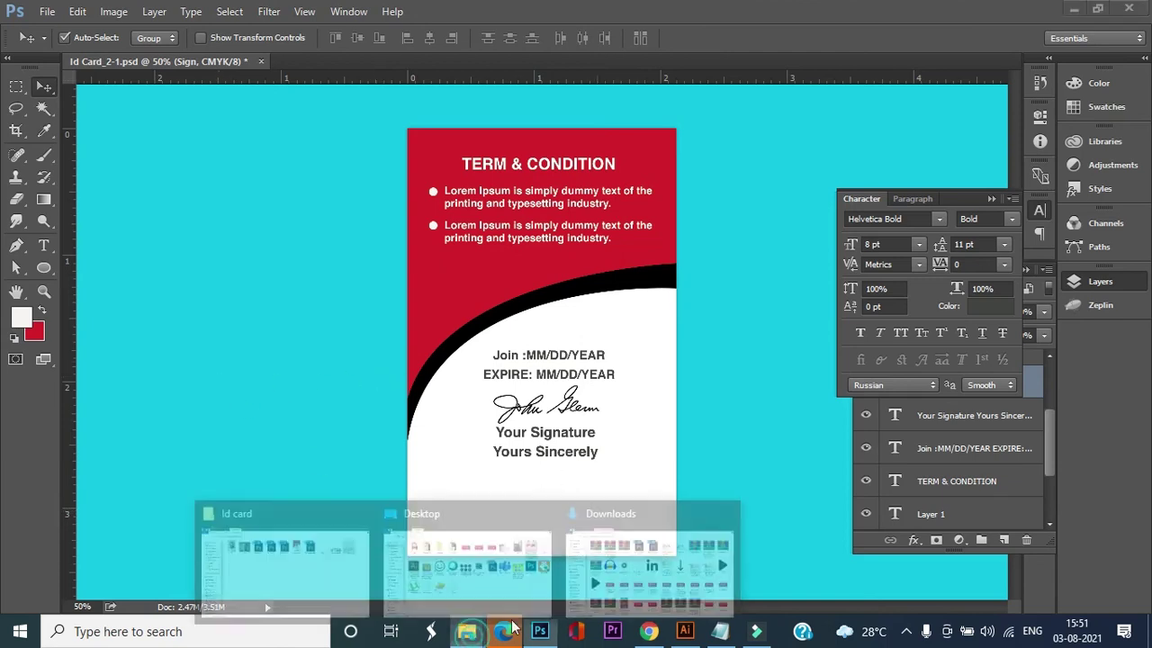
left_click(364, 566)
left_click_drag(941, 180, 536, 510)
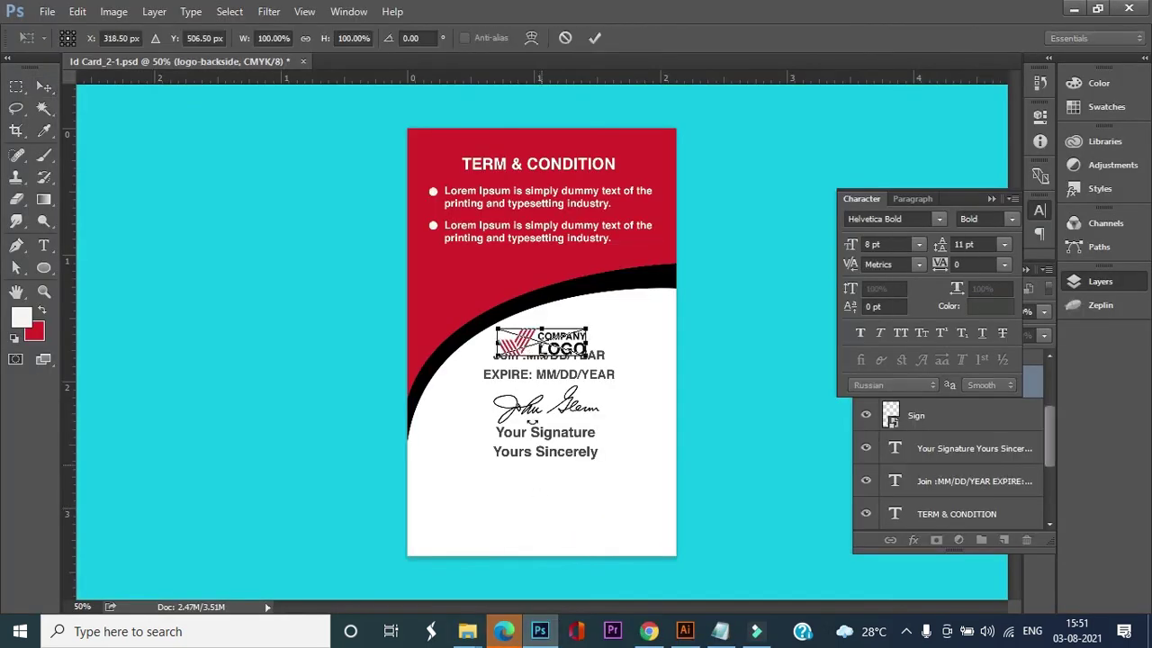
left_click_drag(523, 354, 529, 497)
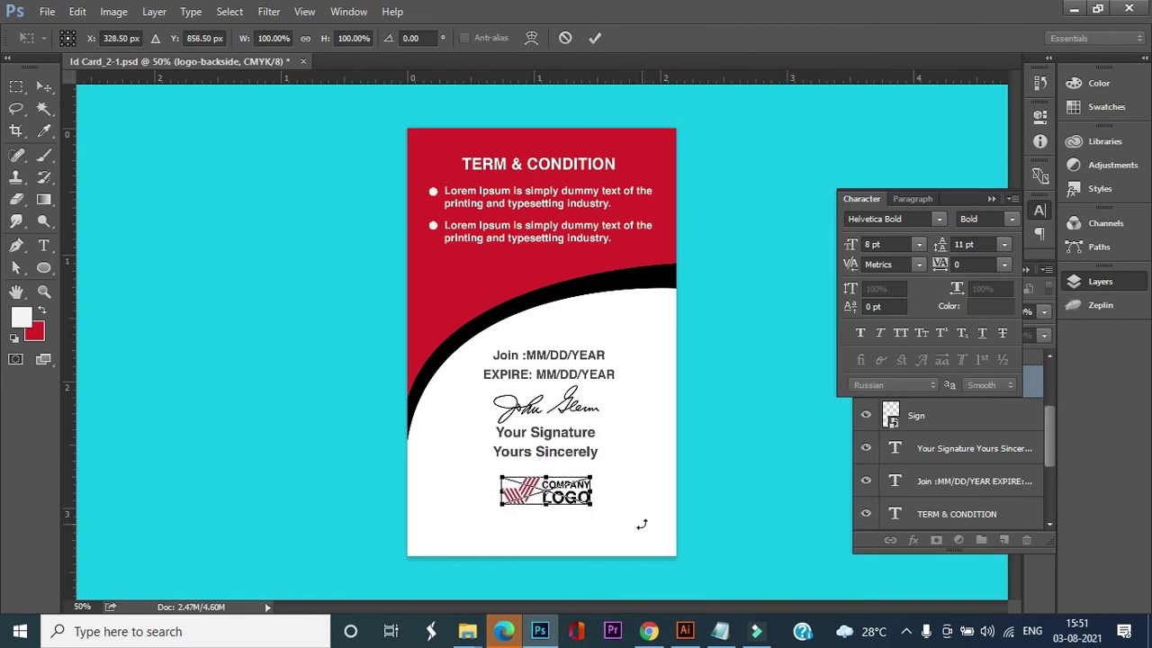
key("Return")
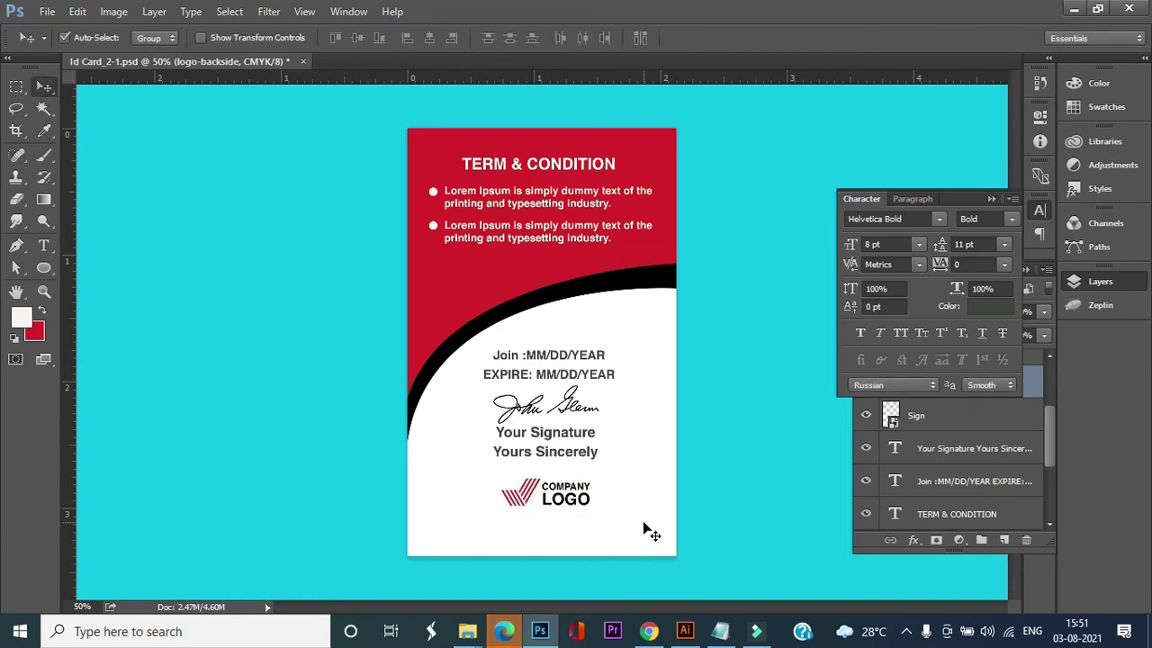
Nudge the company logo down to widen the gap beneath the signature text.
key("Down")
key("Down")
key("Down")
key("Down")
key("Down")
key("Down")
key("Down")
key("Down")
key("Down")
key("Down")
key("Down")
key("Down")
key("Down")
key("Down")
key("Down")
key("Down")
key("Down")
key("Down")
key("Down")
key("Down")
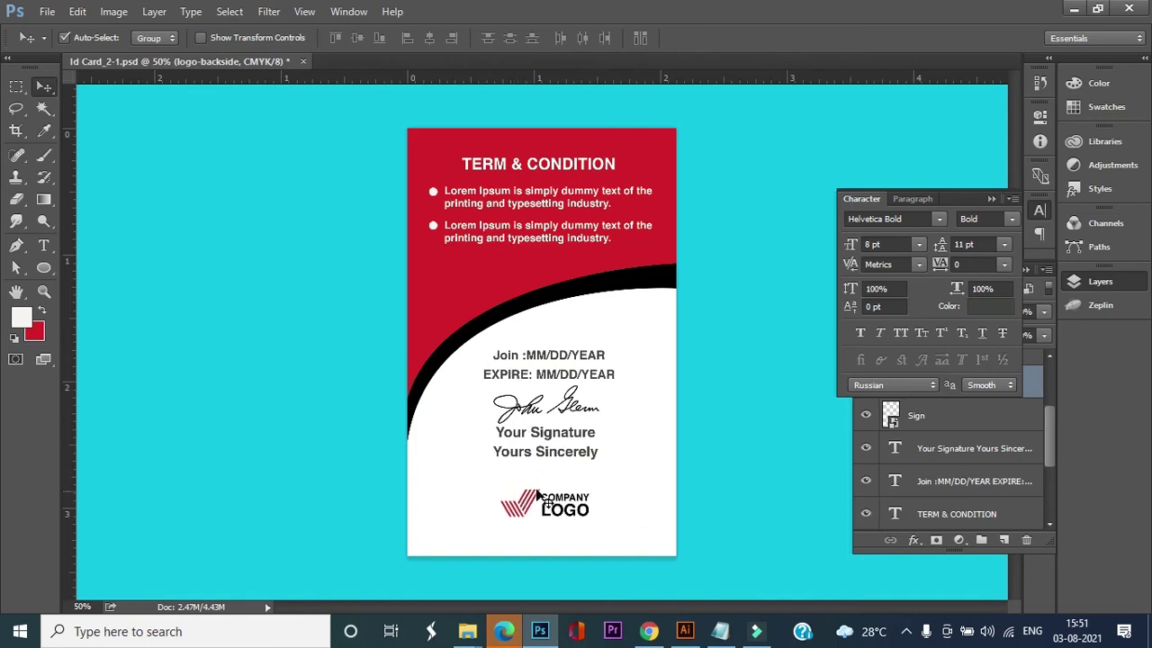
key("Down")
key("Down")
key("Down")
key("Down")
key("Down")
key("Down")
key("Down")
key("Down")
key("Down")
key("Down")
key("Down")
key("Down")
key("Down")
key("Down")
key("Down")
key("Down")
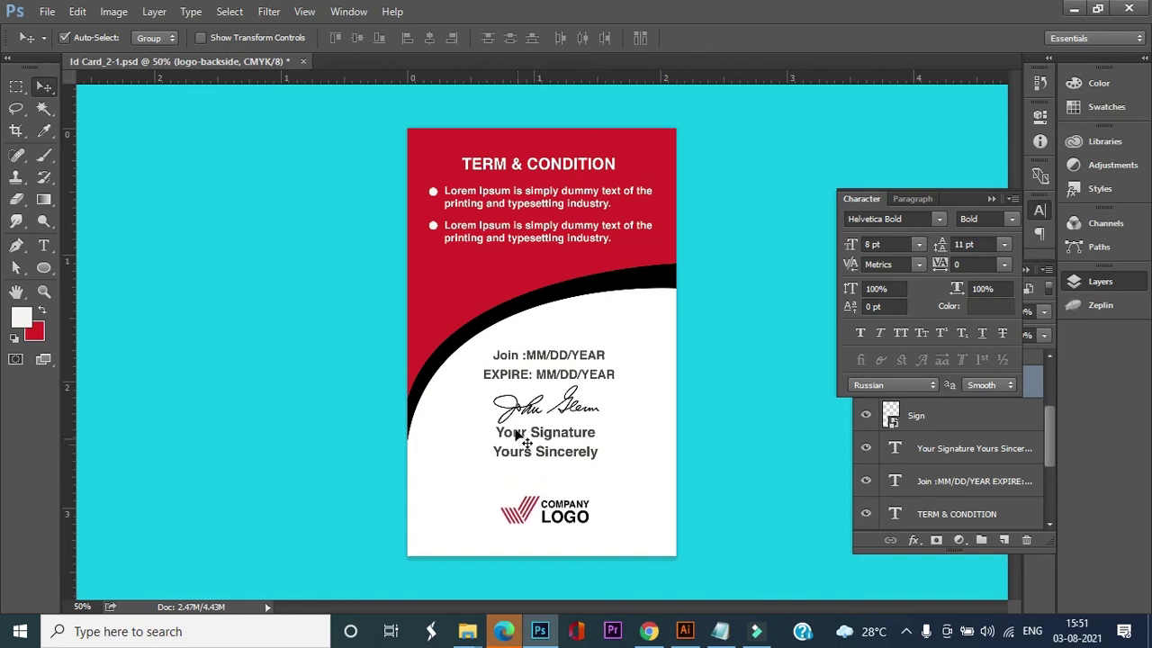
Nudge the "Your Signature / Yours Sincerely" text down, closer to the company logo.
left_click(469, 433)
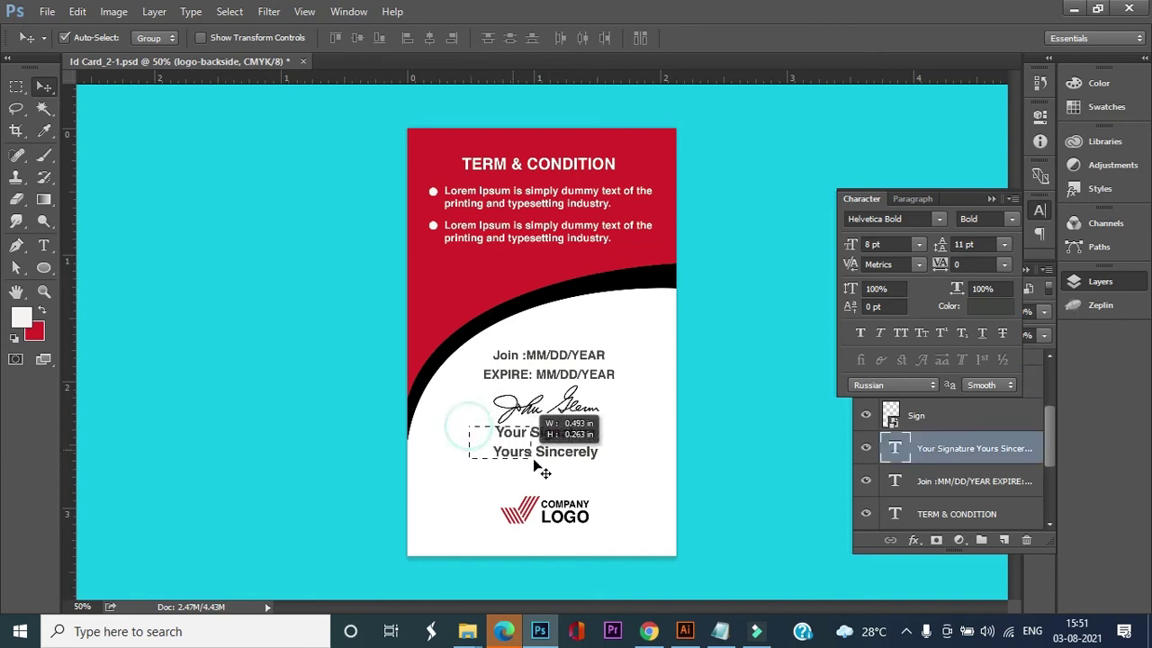
key("Down")
key("Down")
key("Down")
key("Down")
key("Down")
key("Down")
key("Down")
key("Down")
key("Down")
key("Down")
key("Down")
key("Down")
key("Down")
key("Down")
key("Down")
key("Down")
key("Down")
key("Down")
key("Down")
key("Down")
key("Down")
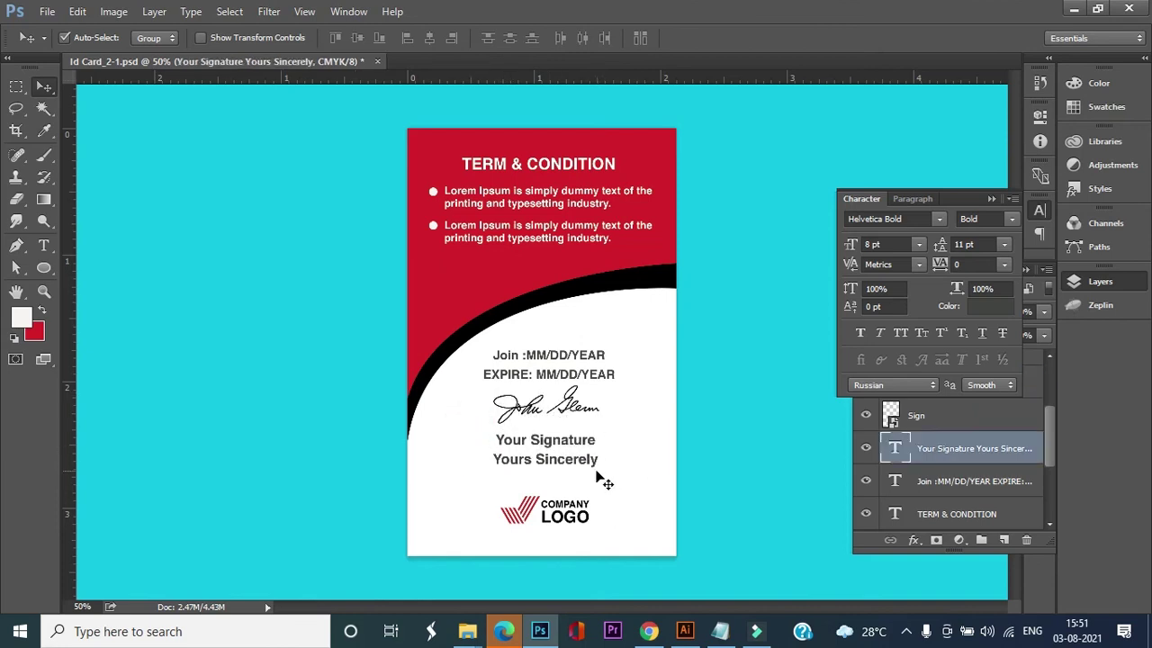
Select the Sign layer and nudge the handwritten signature down, closer to the "Your Signature" line.
right_click(571, 406)
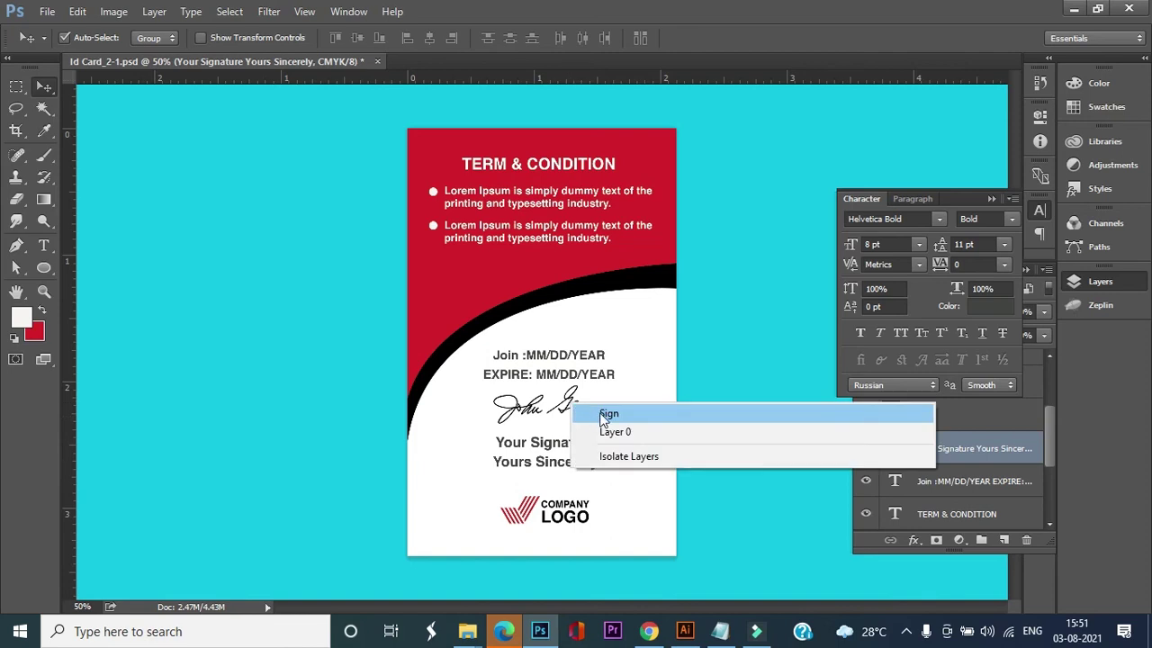
left_click(605, 413)
key("Down")
key("Down")
key("Down")
key("Down")
key("Down")
key("Down")
key("Down")
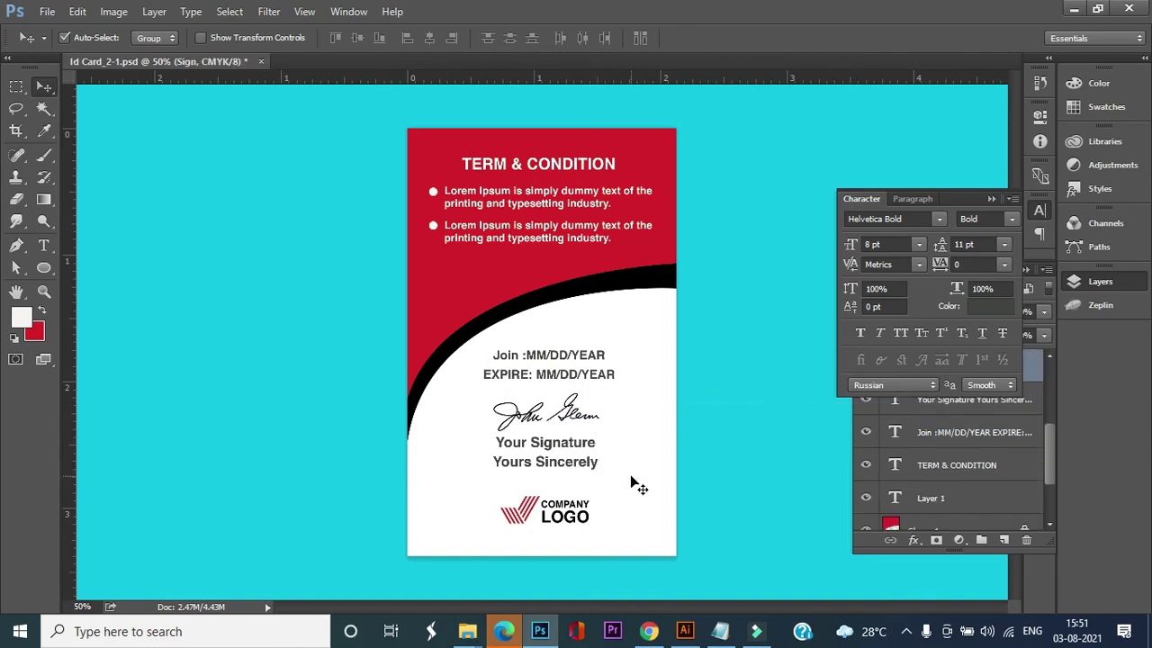
Change the font of the "TERM & CONDITION" heading to Helvetica Rounded Bold.
left_click(43, 245)
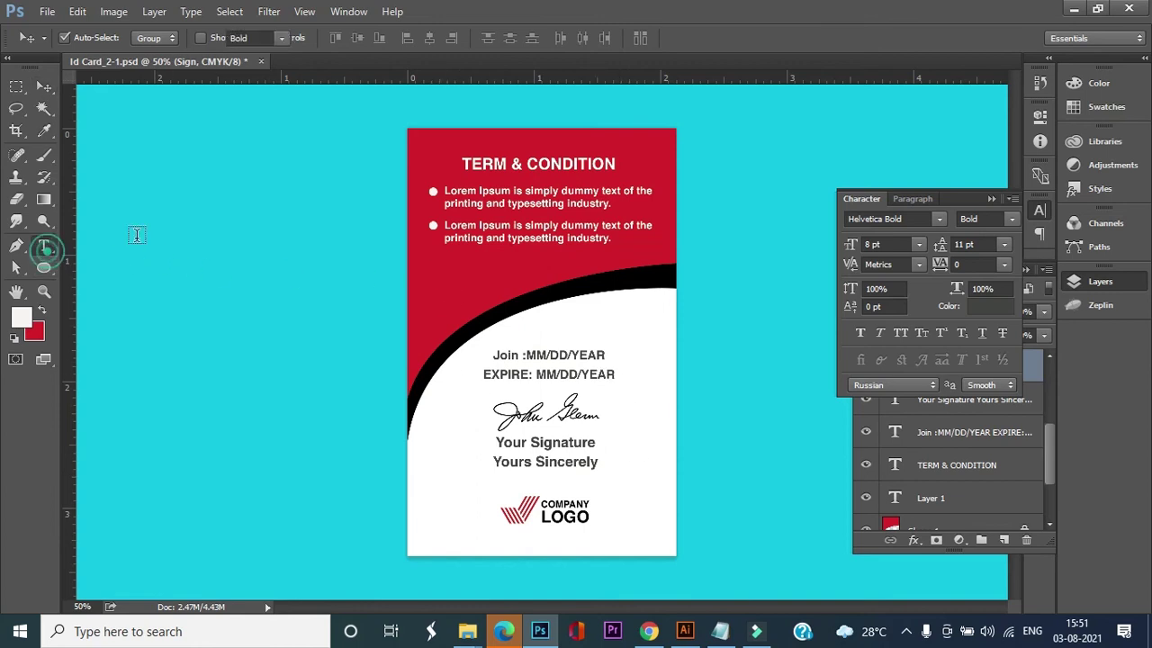
left_click(513, 164)
triple_click(513, 164)
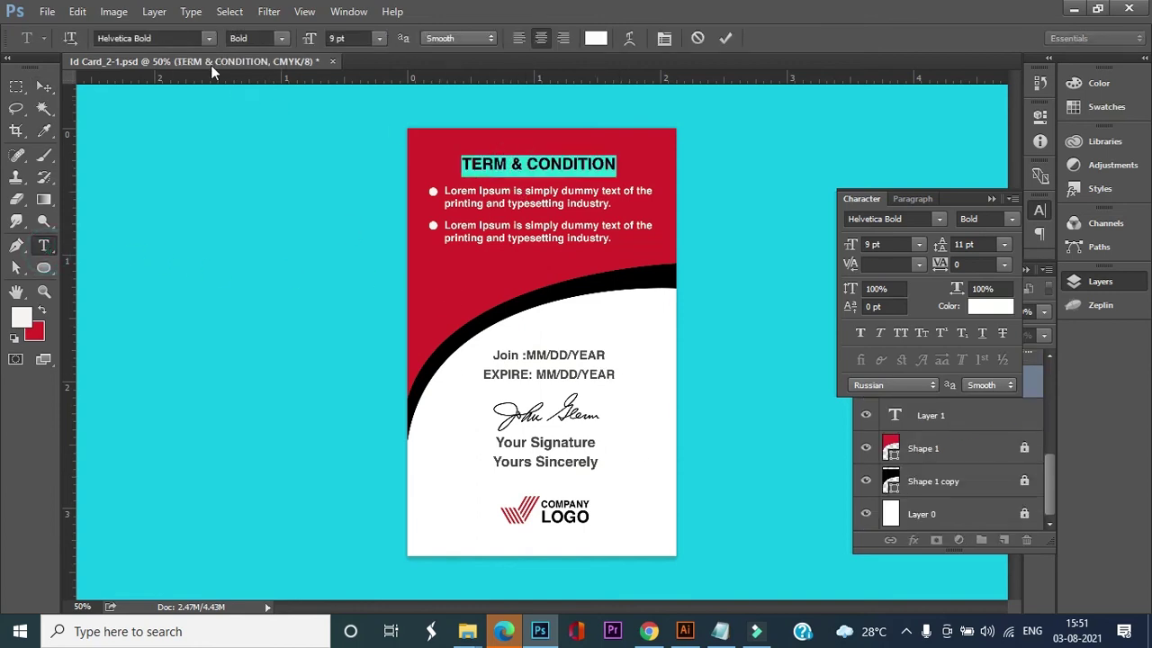
left_click(281, 39)
left_click(261, 36)
left_click(140, 40)
double_click(141, 36)
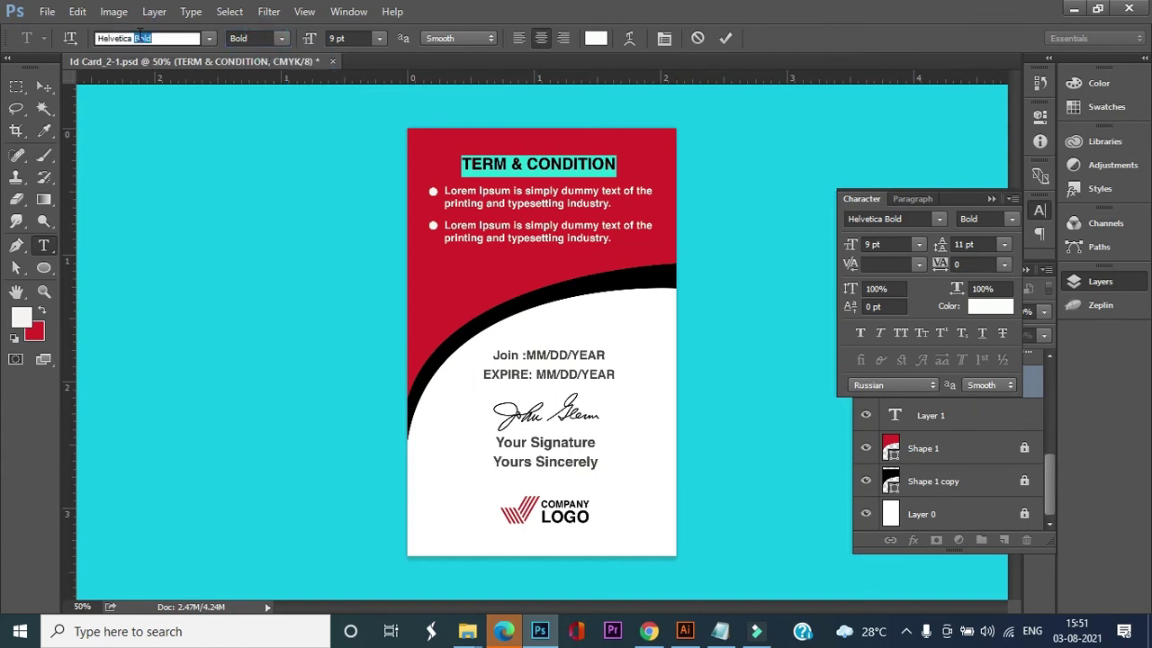
key("BackSpace")
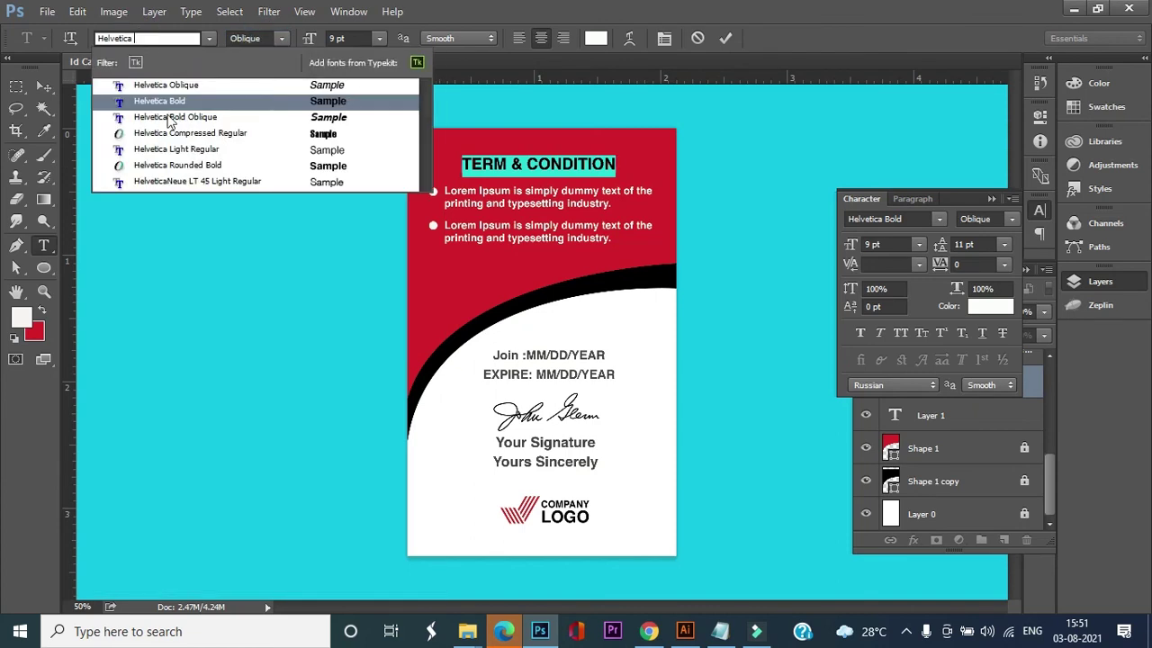
left_click(197, 166)
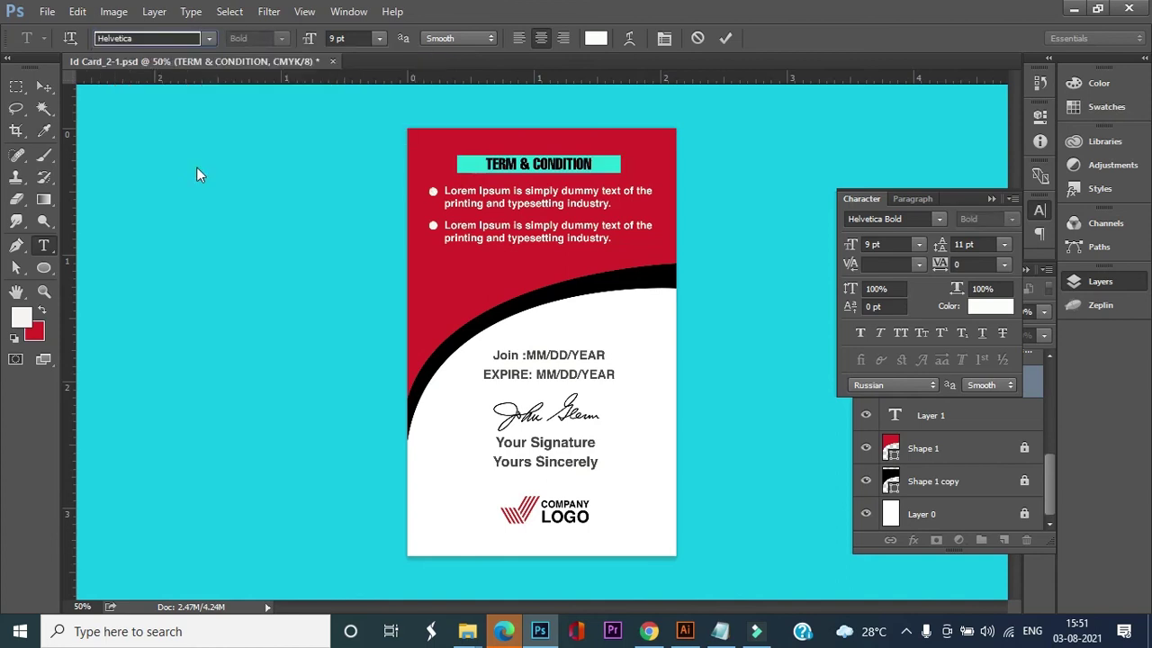
left_click(43, 87)
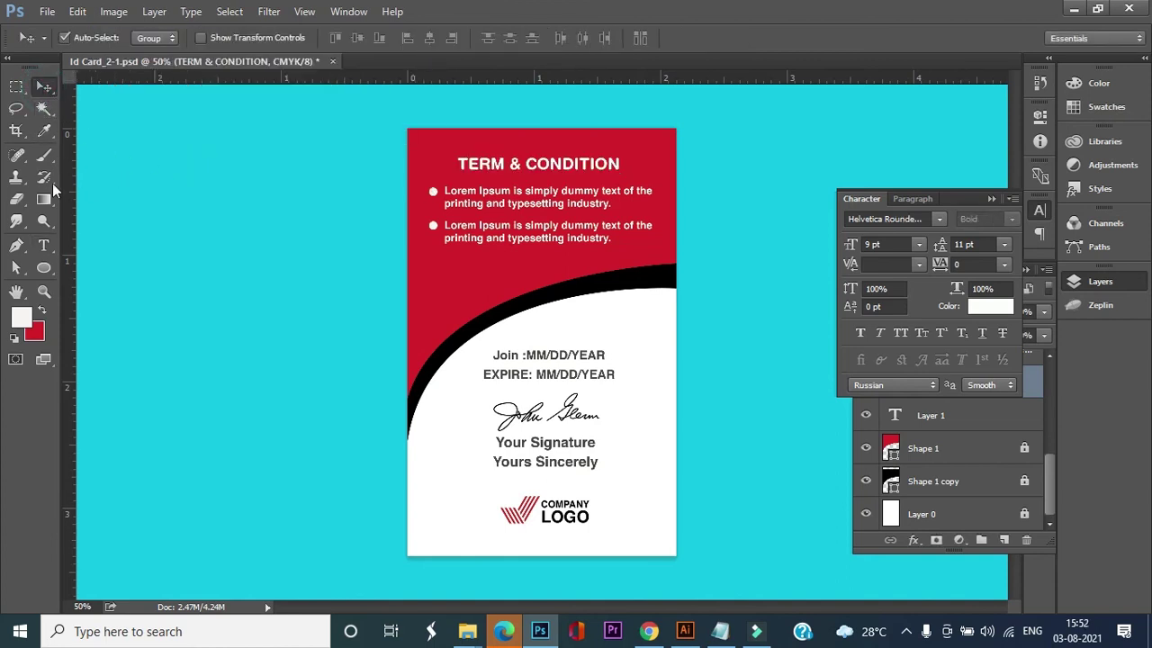
Change the font of the Join and EXPIRE date lines to Helvetica Rounded Bold.
left_click(43, 244)
left_click_drag(491, 353, 629, 387)
left_click(144, 38)
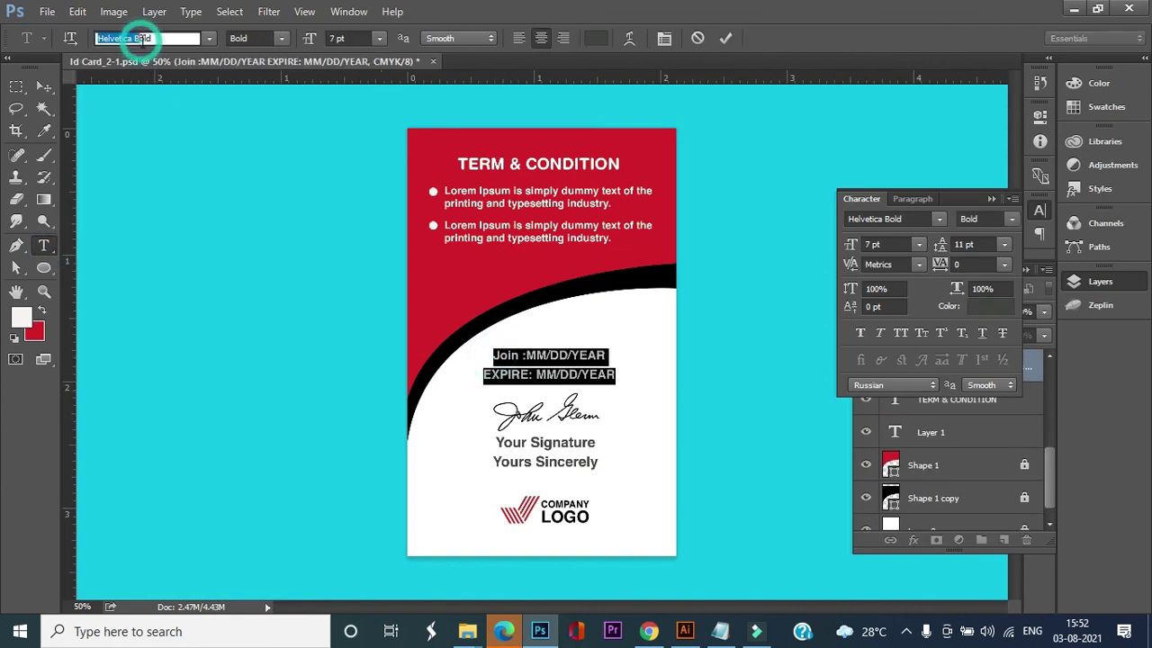
double_click(153, 38)
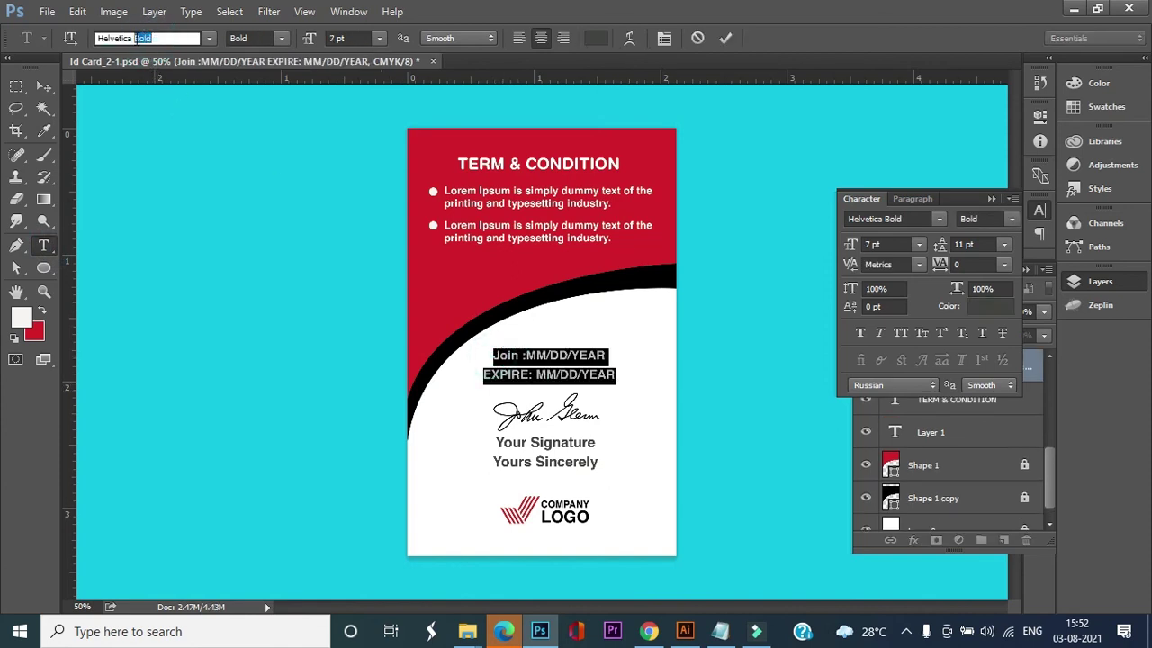
key("BackSpace")
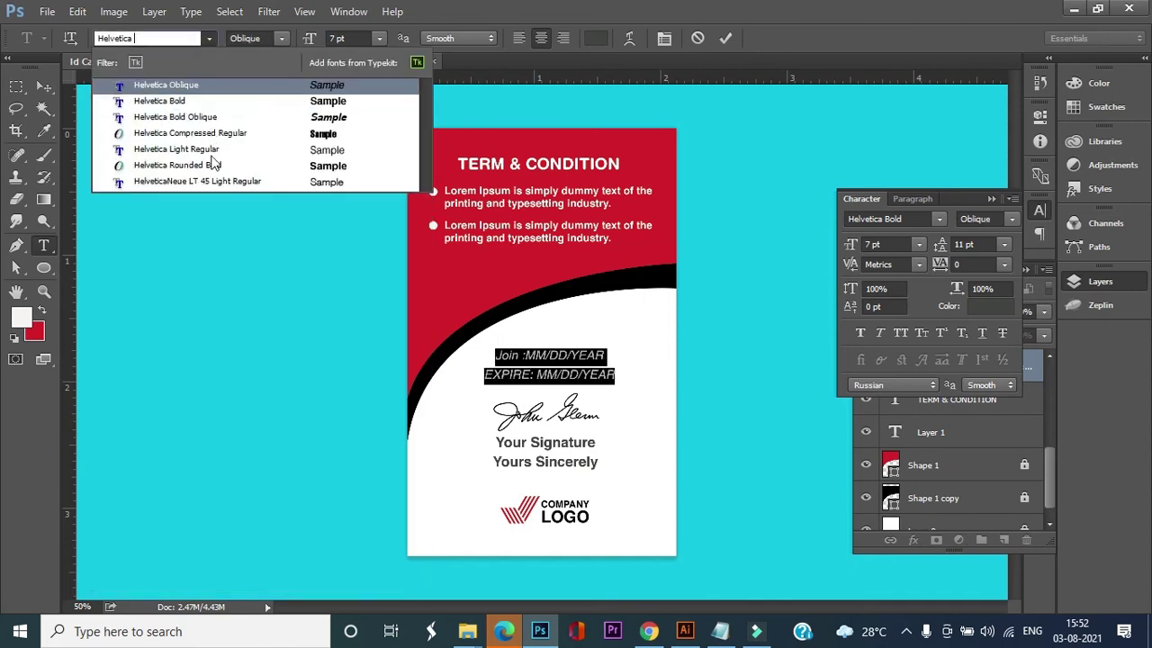
left_click(212, 166)
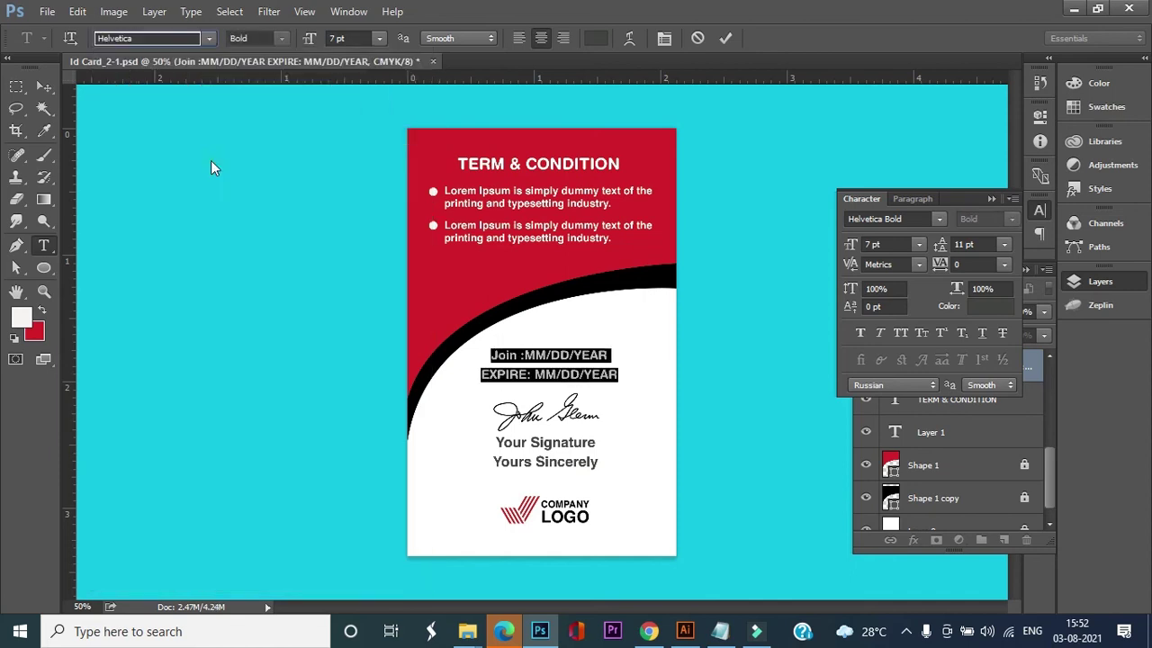
left_click(46, 88)
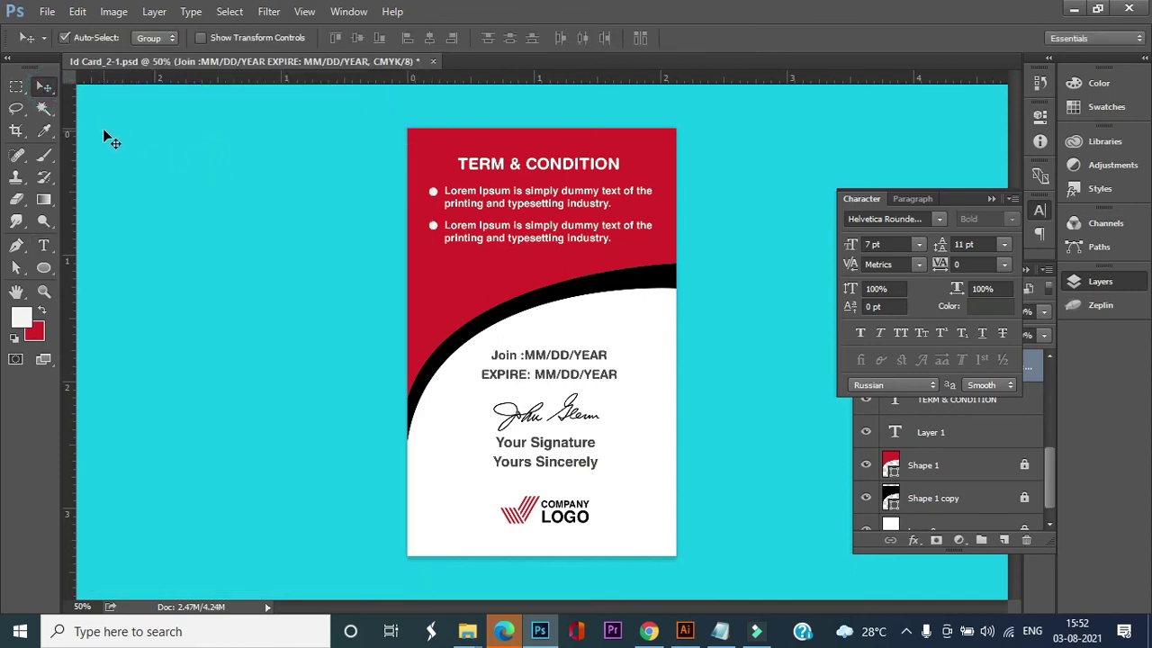
Change the font of the "Your Signature / Yours Sincerely" text to Helvetica Rounded Bold.
left_click(45, 244)
left_click(496, 439)
key("ctrl+a")
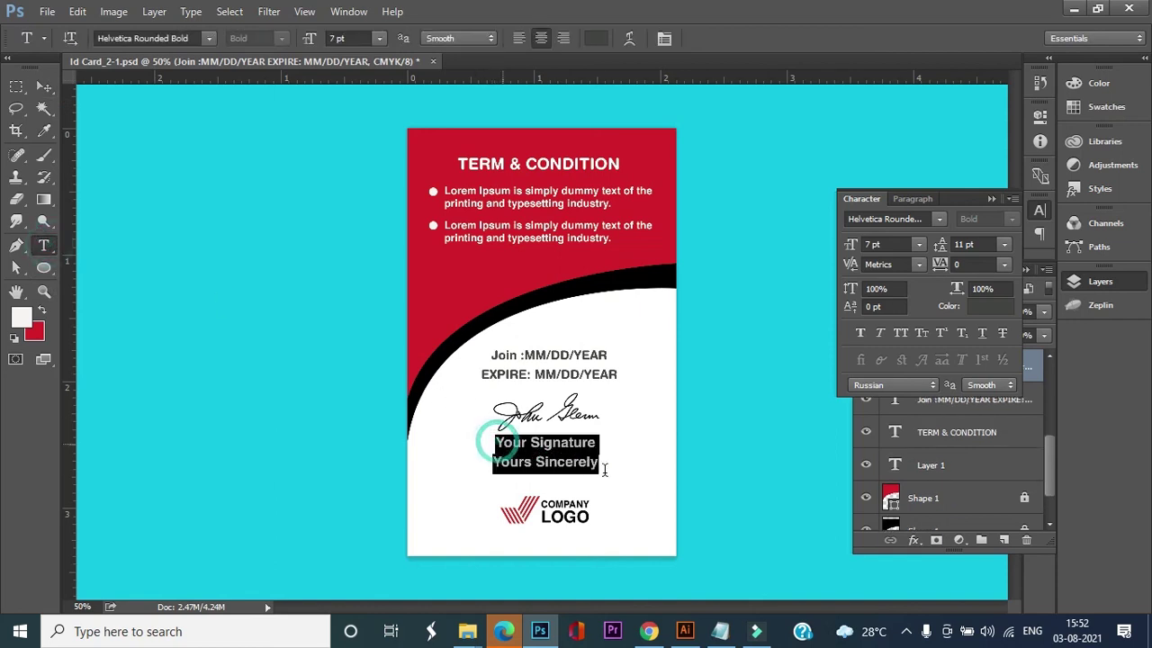
left_click(147, 38)
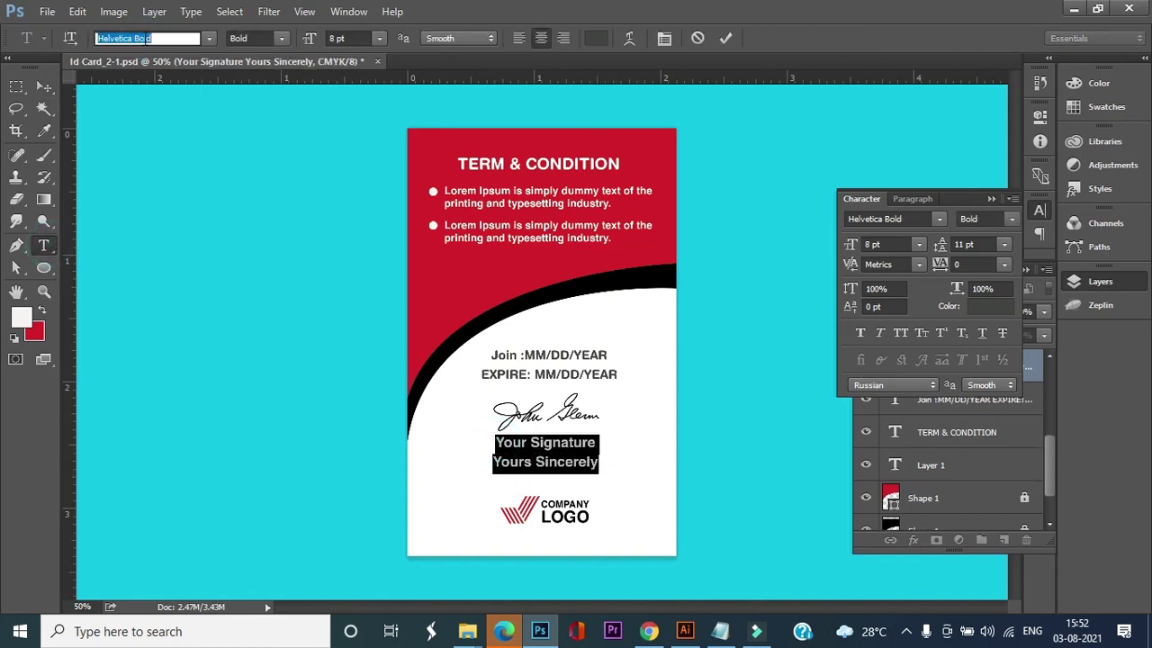
double_click(139, 38)
key("BackSpace")
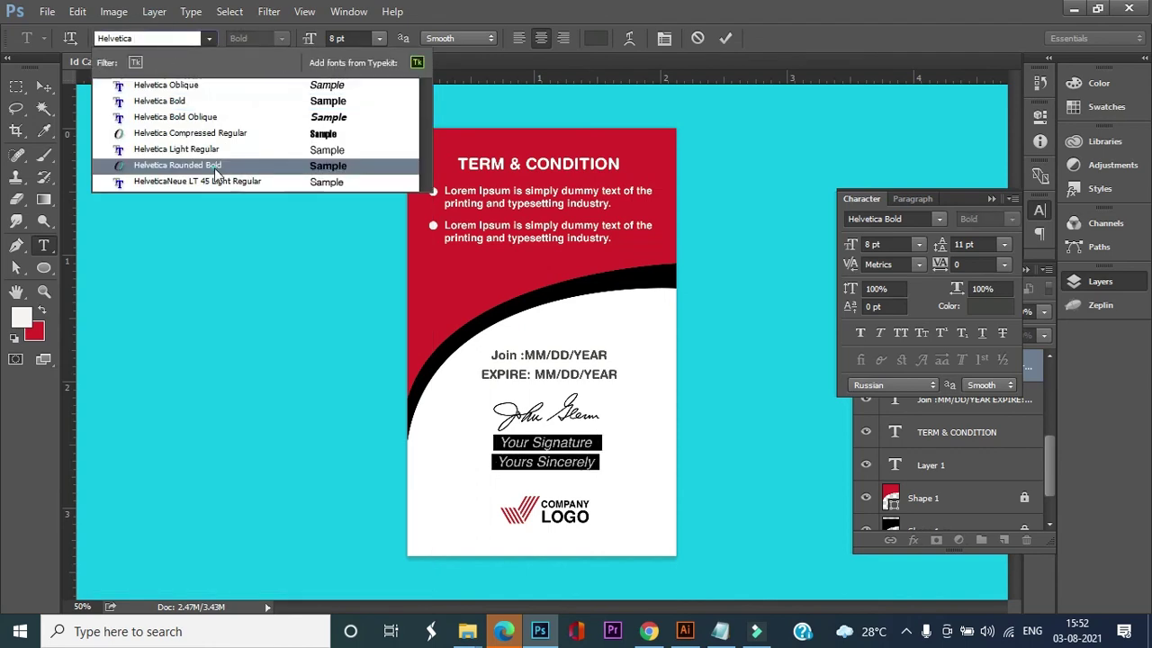
left_click(214, 165)
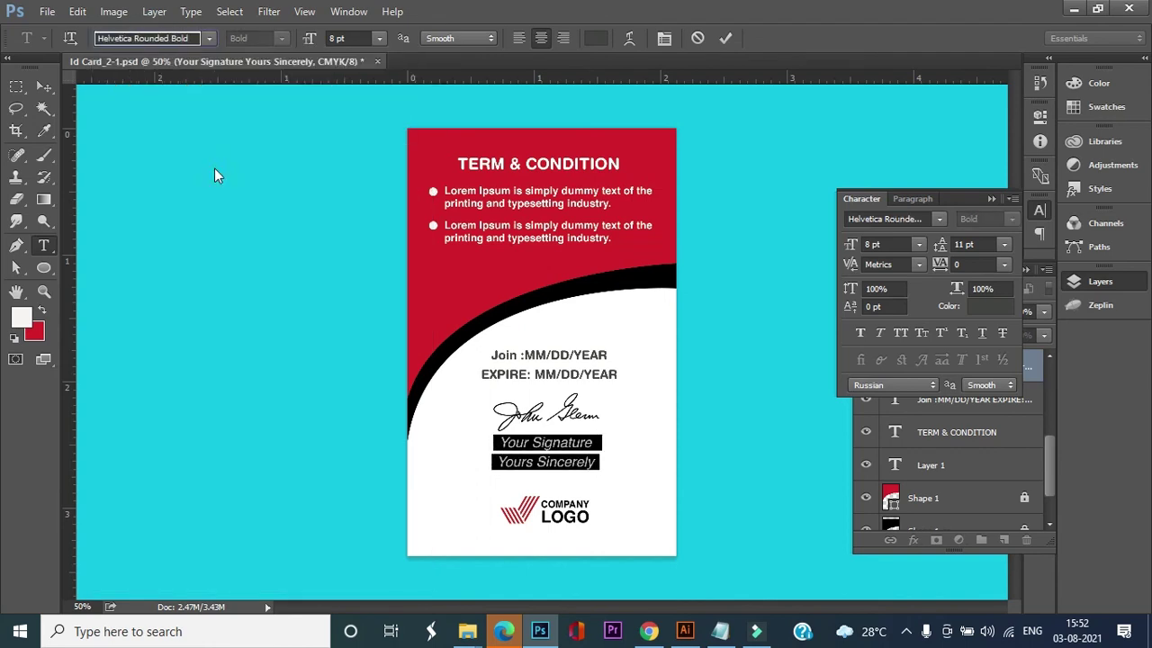
left_click(44, 83)
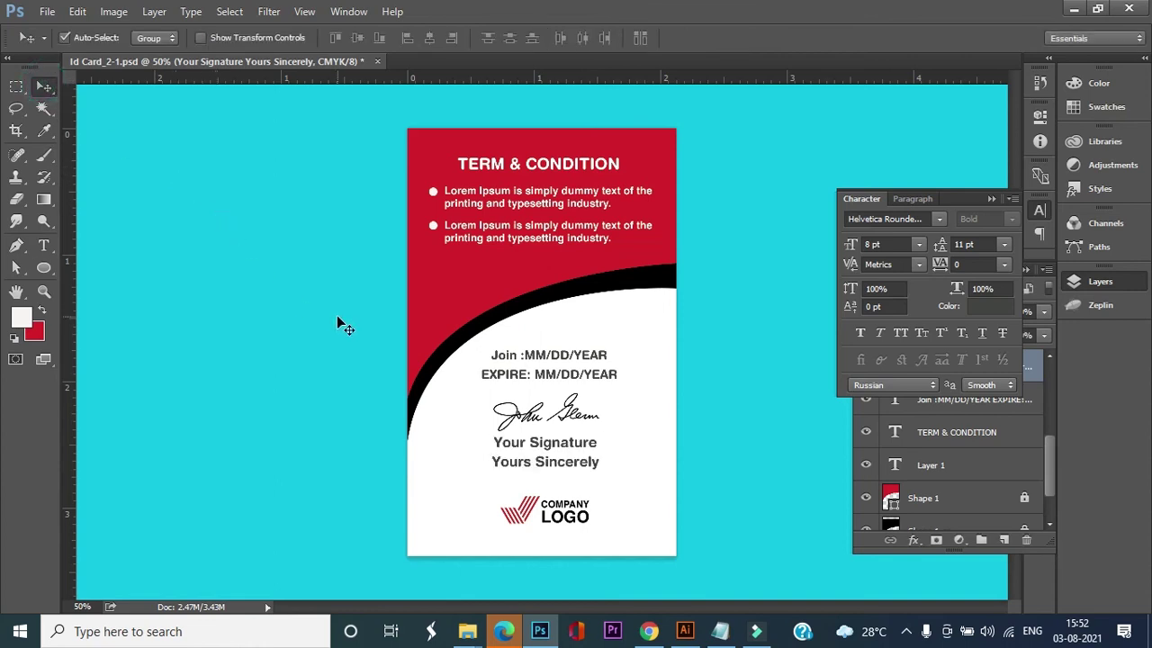
Nudge the "Your Signature / Yours Sincerely" text slightly down, away from the handwritten signature.
key("Down")
right_click(531, 423)
left_click(576, 429)
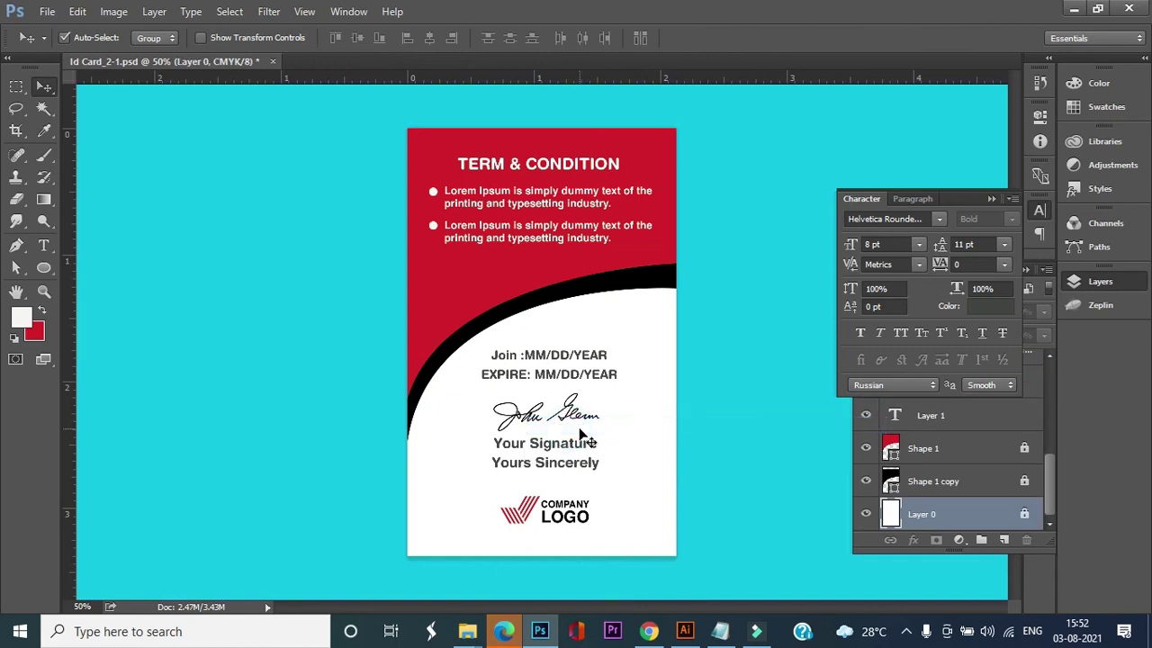
key("Down")
left_click(564, 251)
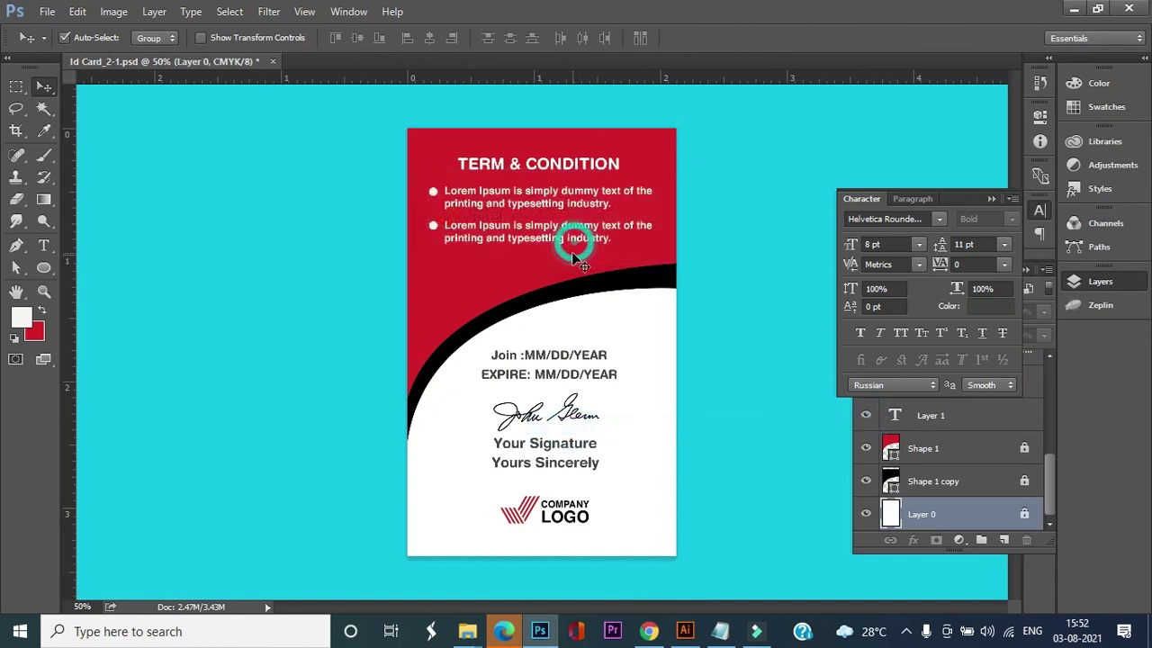
Select the handwritten signature together with the signature text and nudge both slightly right to align with the date lines.
right_click(571, 409)
left_click(611, 419)
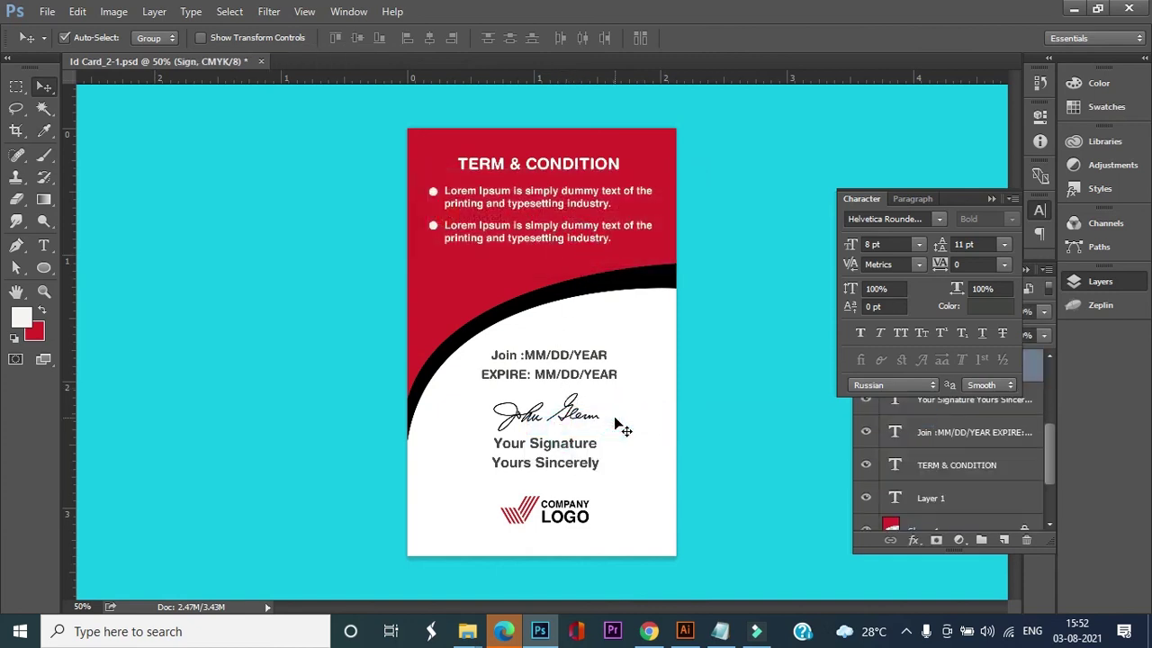
right_click(586, 450)
left_click(630, 455)
key("Right")
key("Right")
key("Right")
key("Right")
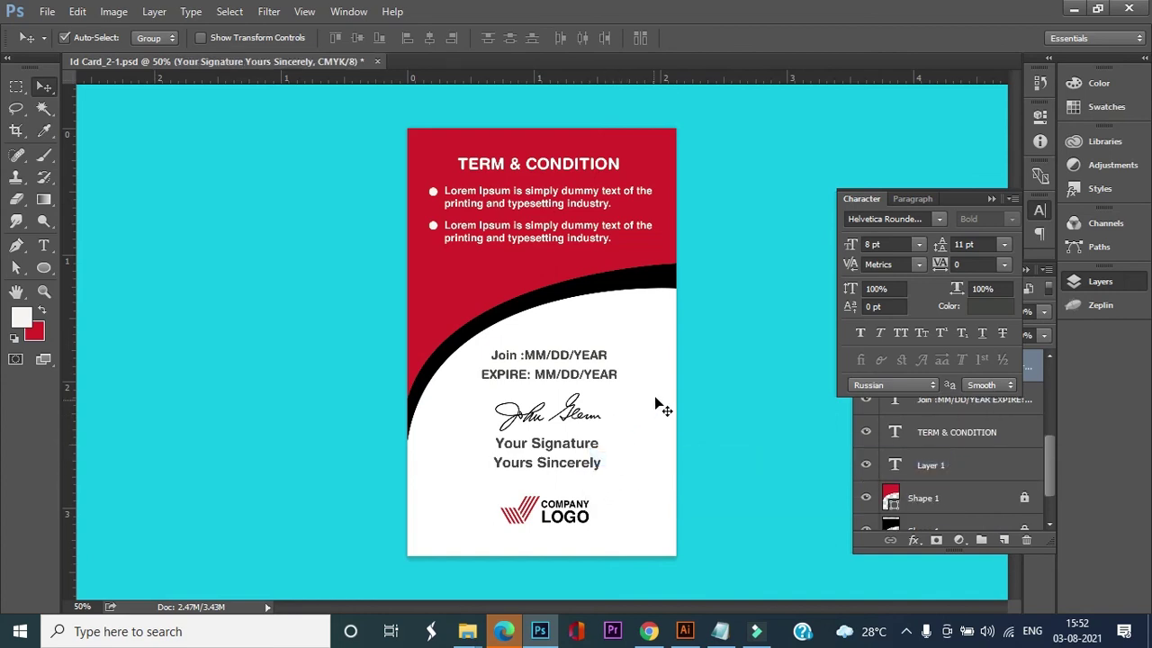
Save the card back's PSD, and start saving a copy of it in JPEG format.
key("ctrl+s")
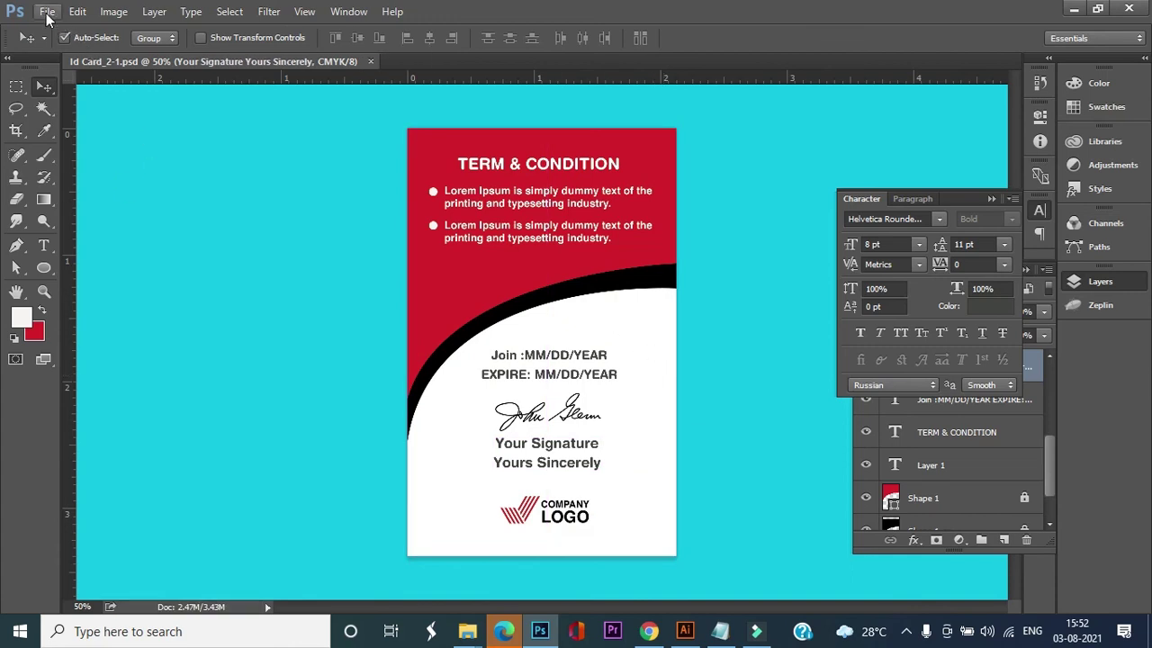
left_click(48, 12)
left_click(77, 192)
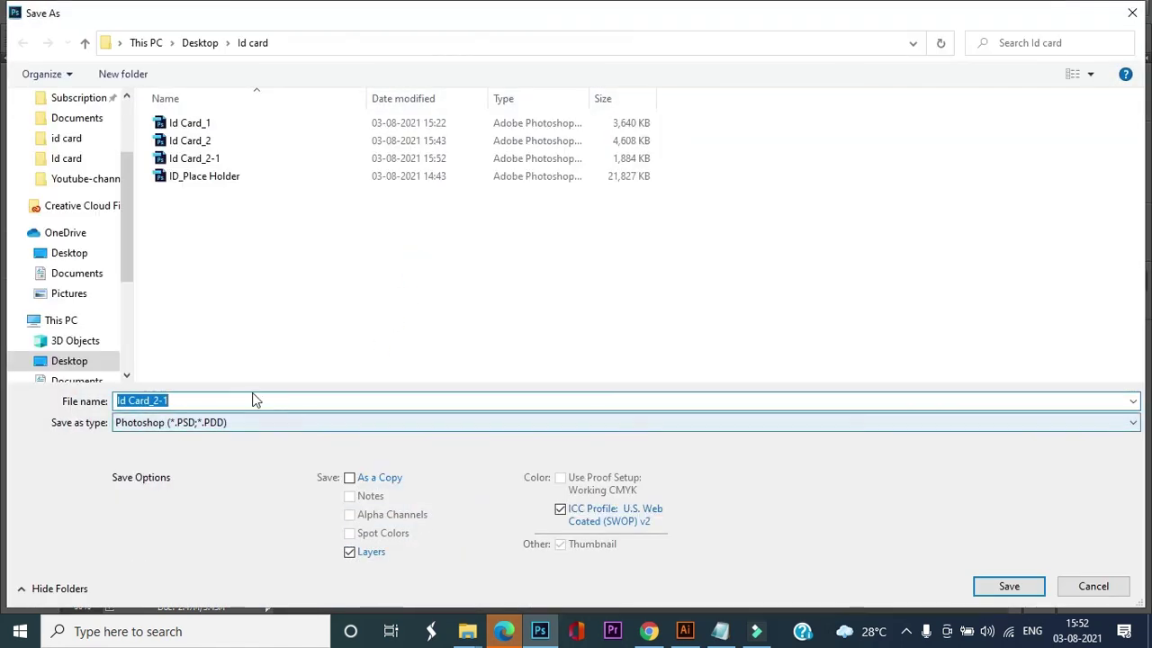
left_click(238, 427)
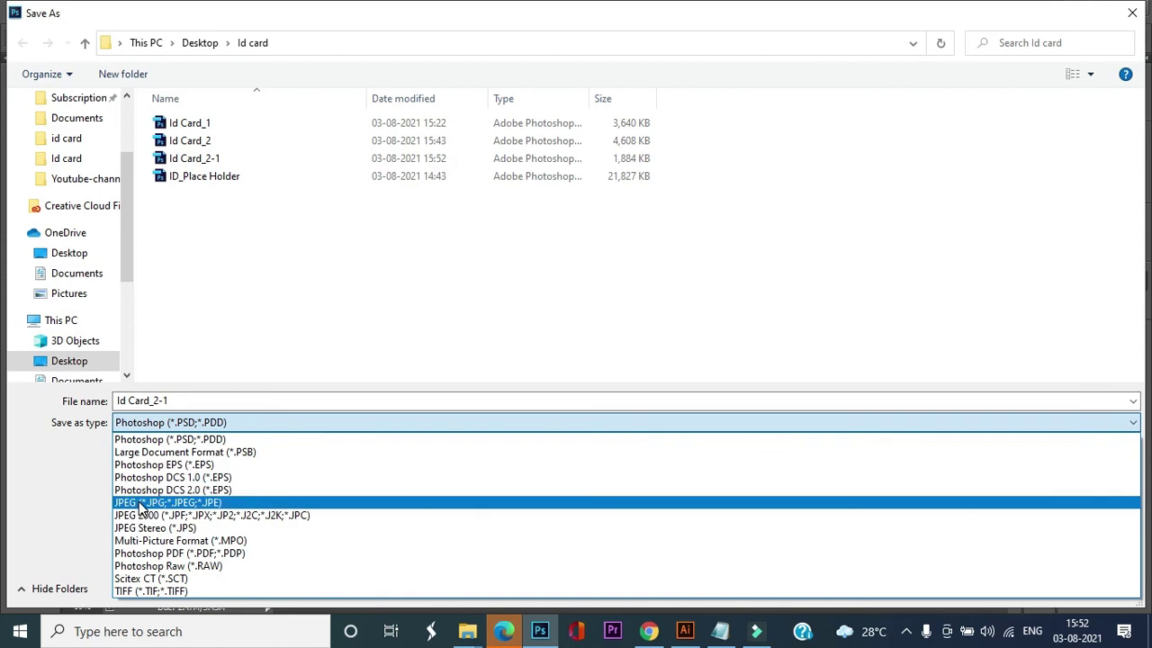
left_click(192, 501)
Name the JPEG copy Id Card_Back, reusing the Id Card_Front file name, and save it with the offered options.
left_click(207, 159)
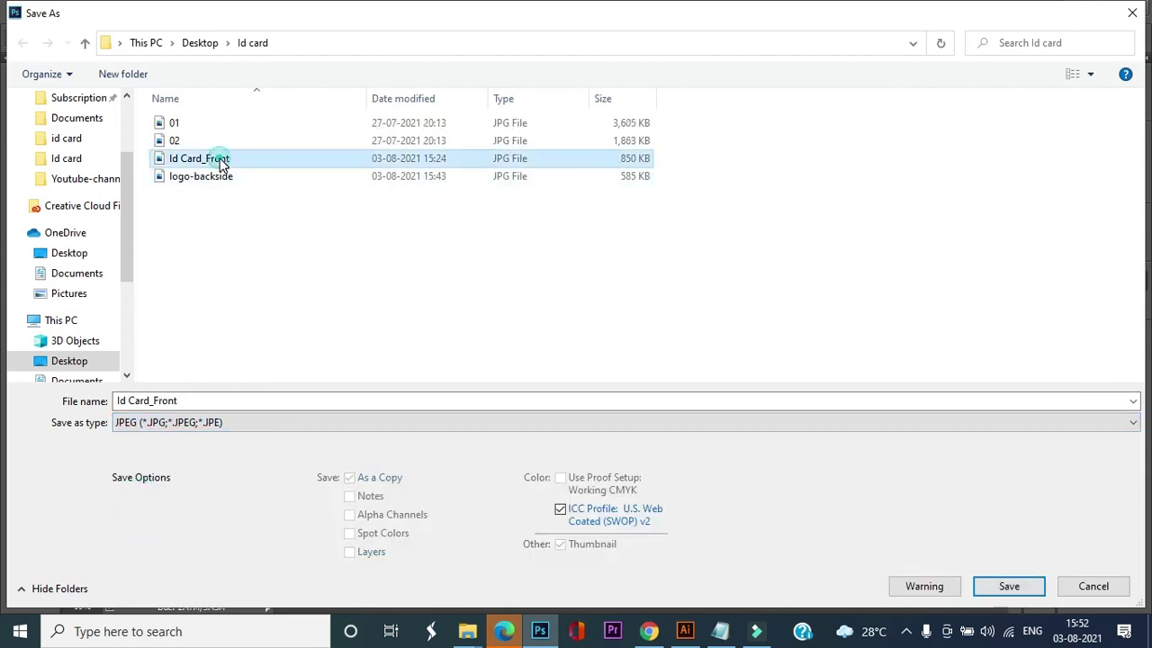
left_click(206, 397)
left_click(215, 401)
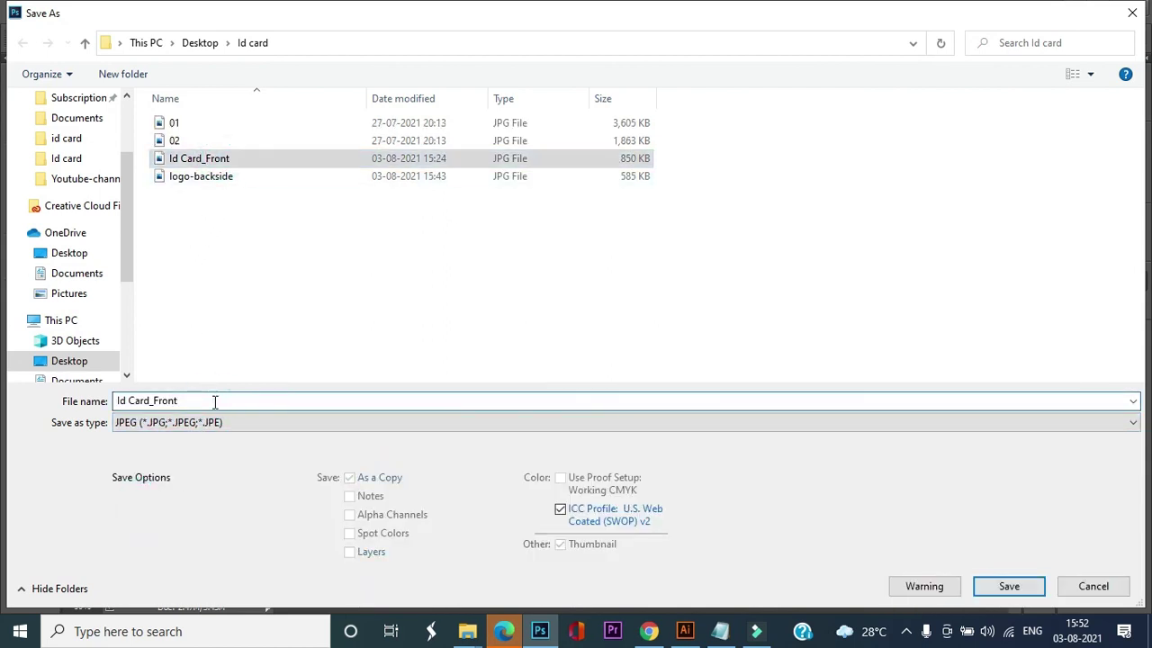
key("BackSpace")
key("BackSpace")
key("BackSpace")
key("BackSpace")
key("BackSpace")
type("Back")
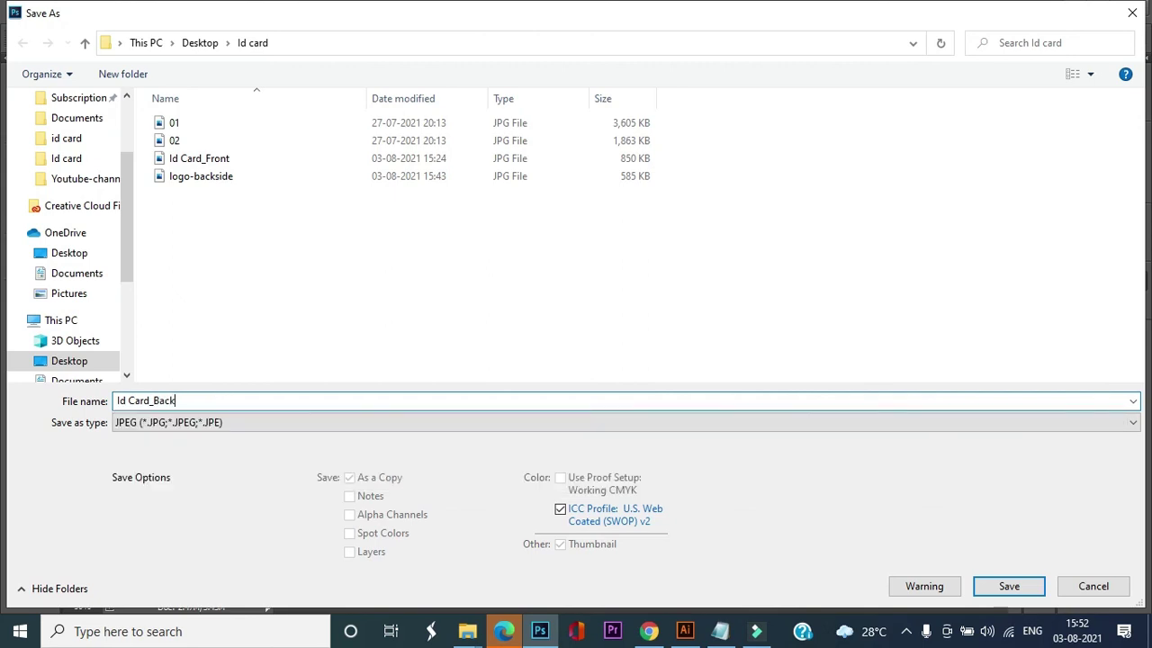
key("Return")
key("Return")
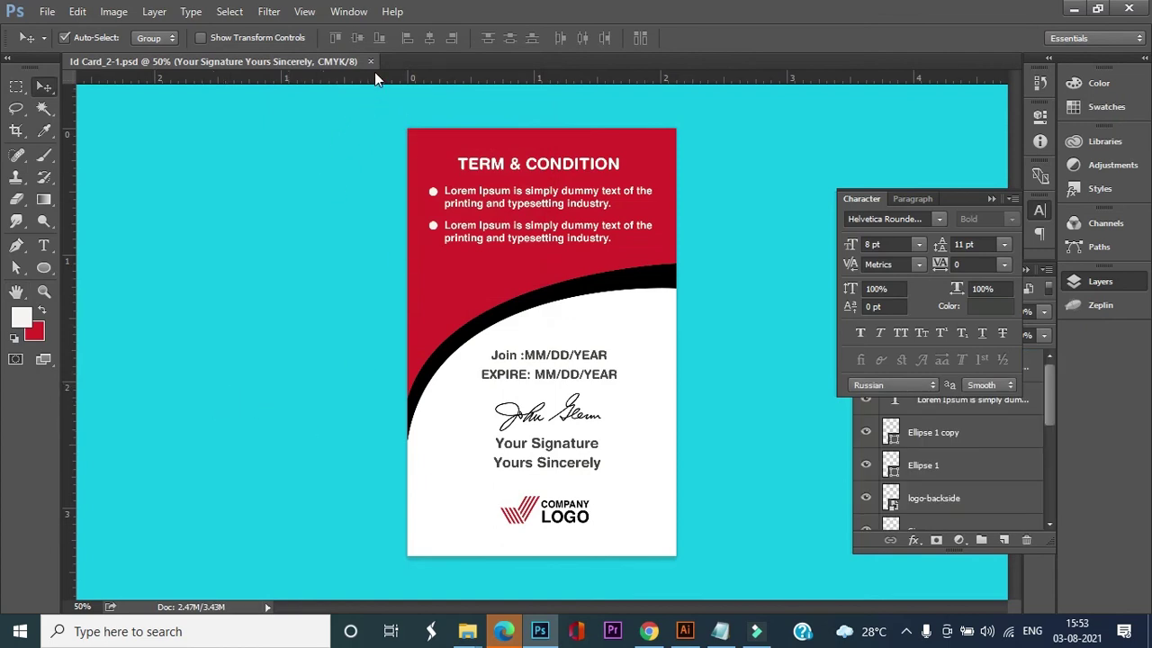
Open Id Card_1.psd from the Id card folder and compare the card's front and back documents.
left_click(46, 12)
left_click(64, 46)
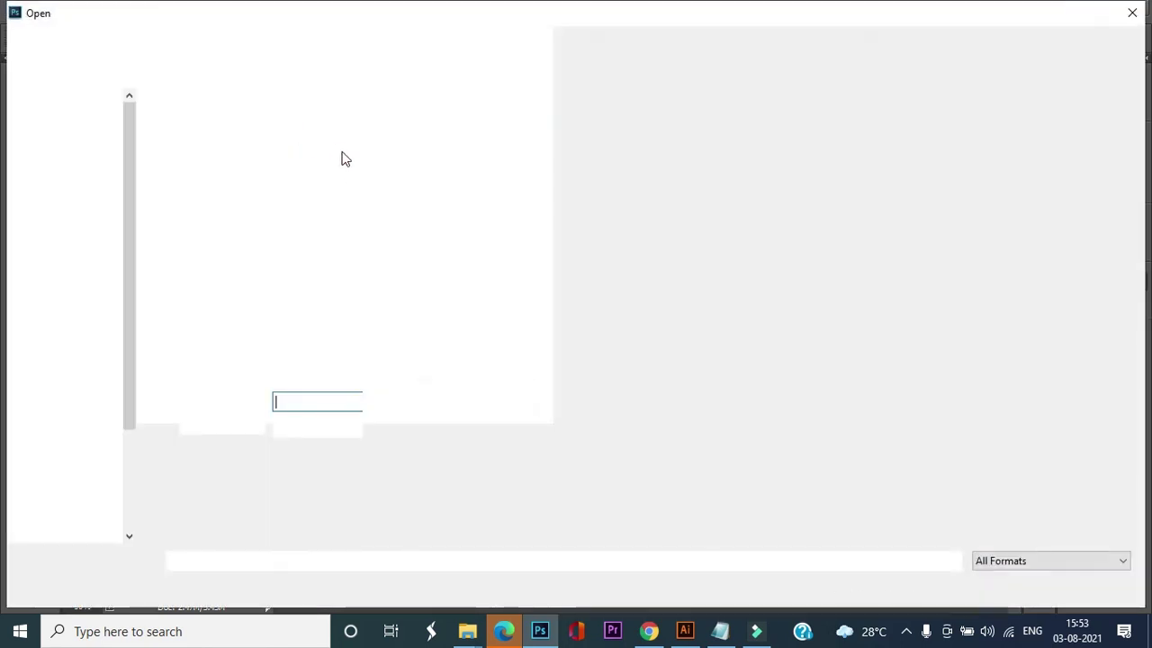
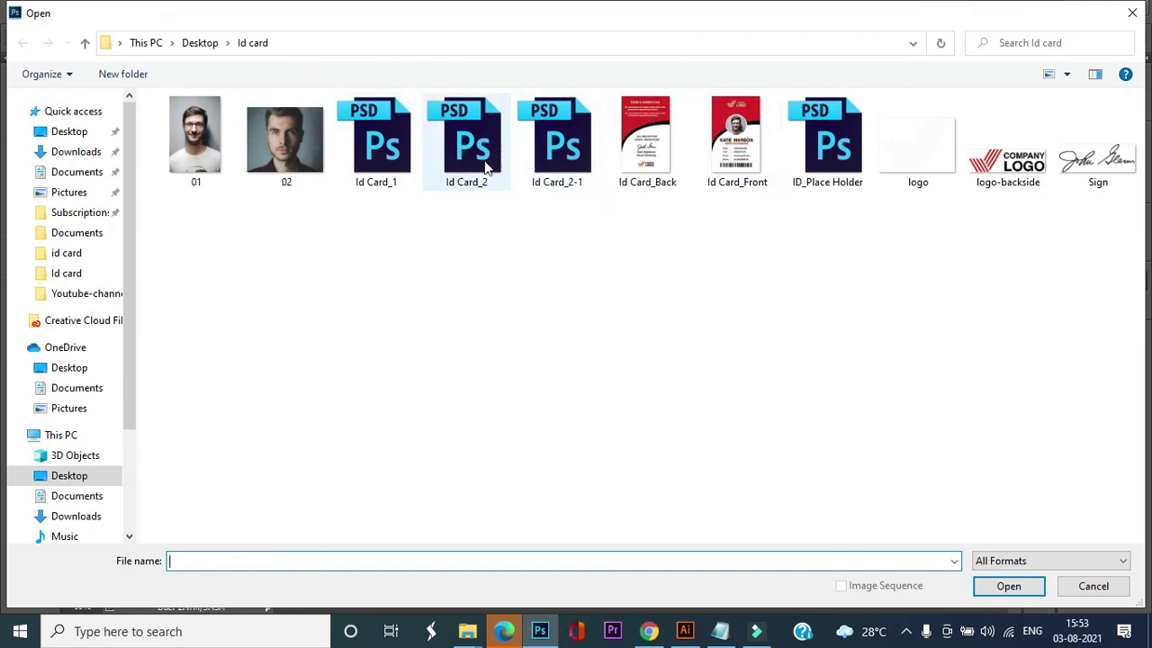
key("Escape")
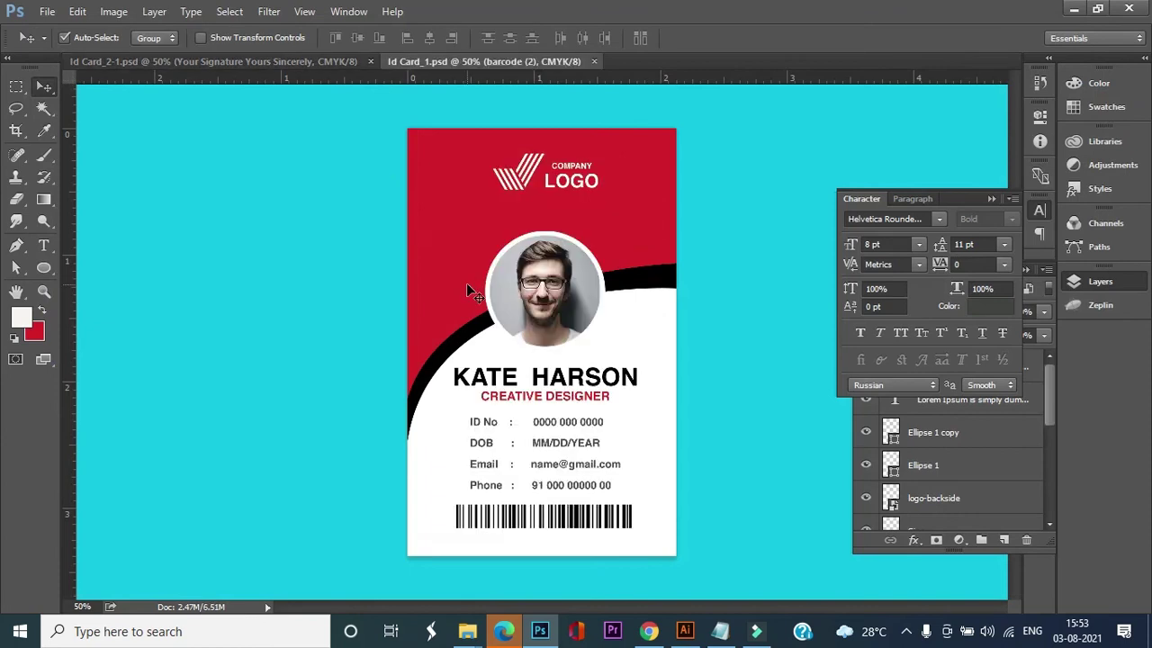
left_click(315, 61)
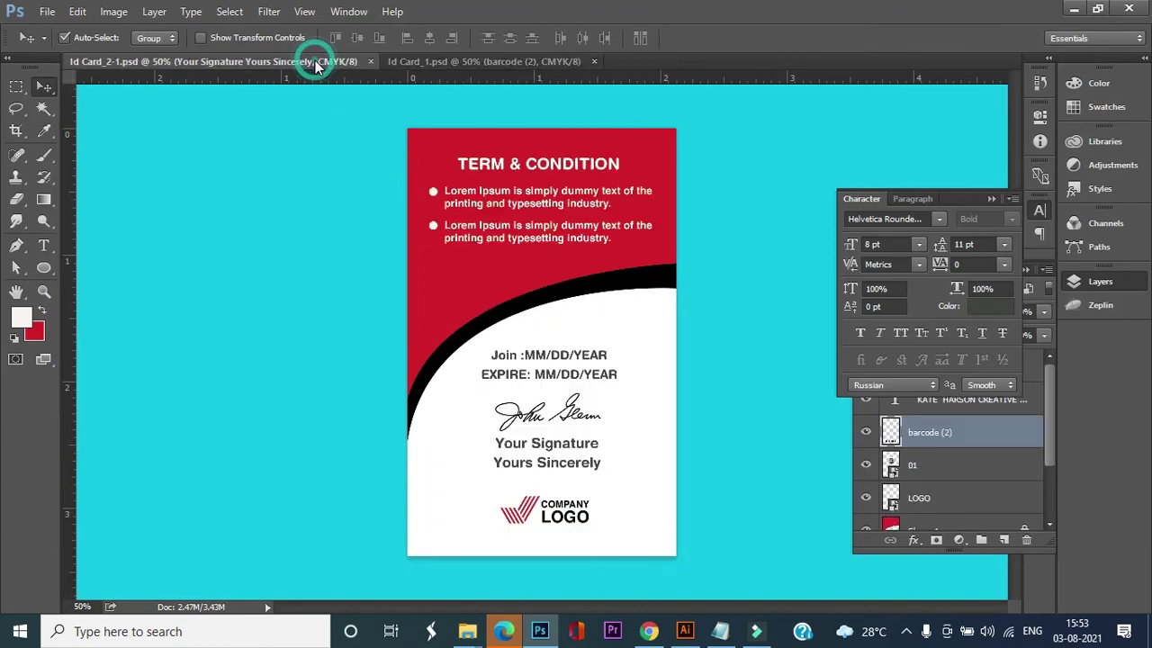
left_click(465, 62)
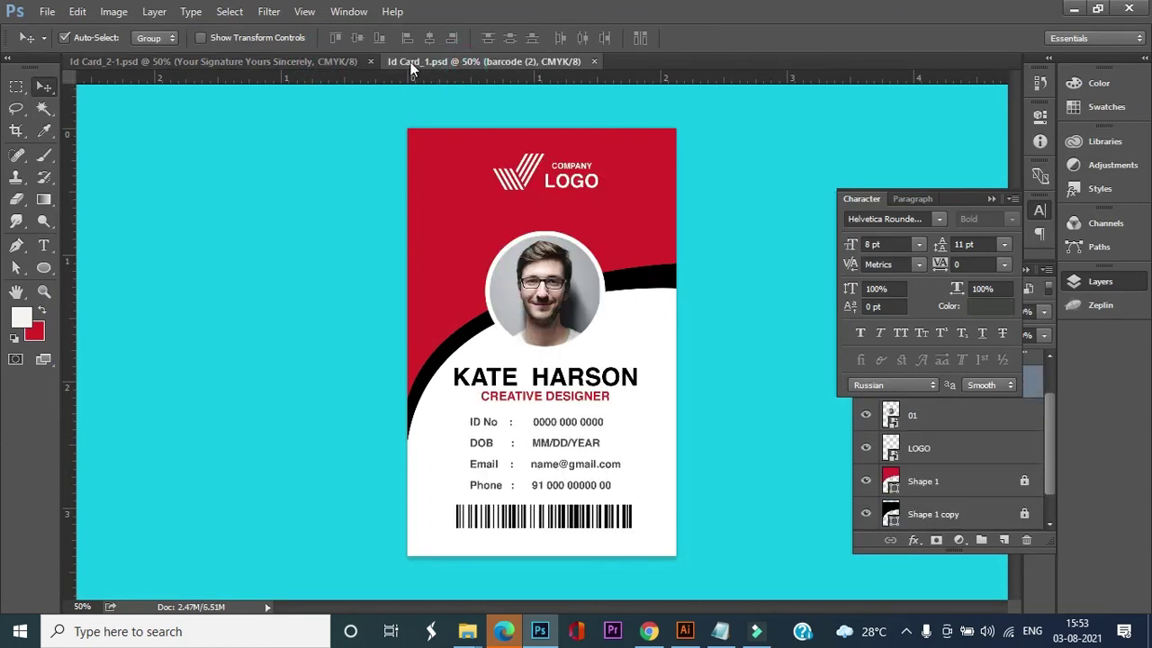
left_click(273, 61)
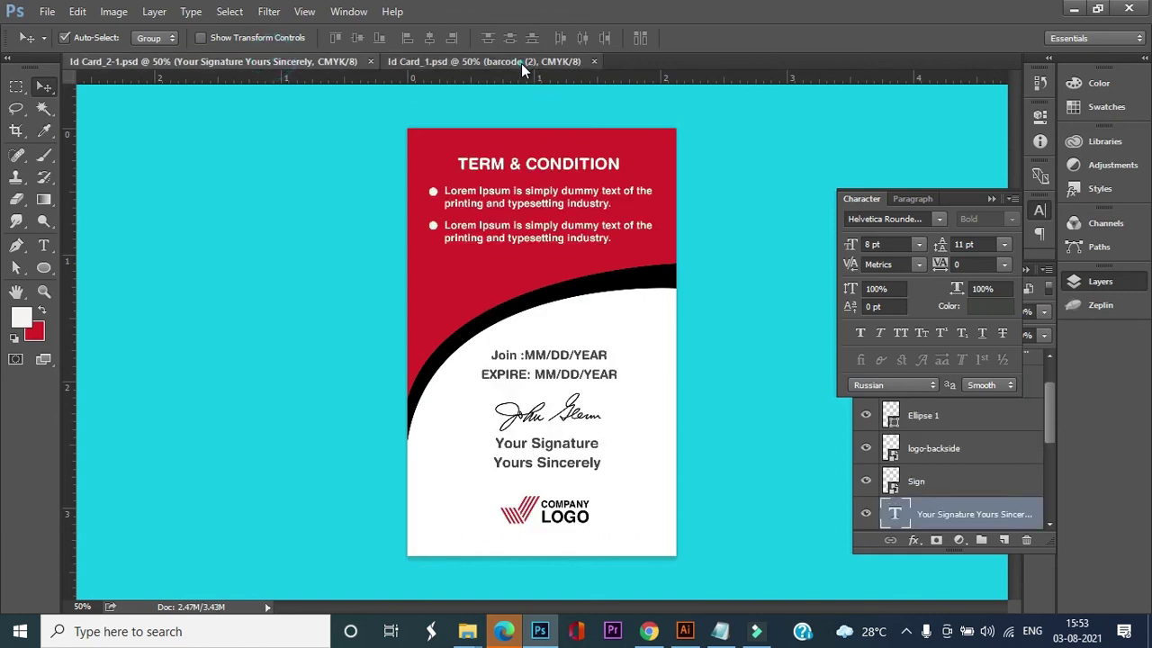
left_click(521, 63)
Open the ID_Place Holder.psd mockup and collapse the Character and Layers panels to clear the view of it.
left_click(47, 11)
left_click(54, 41)
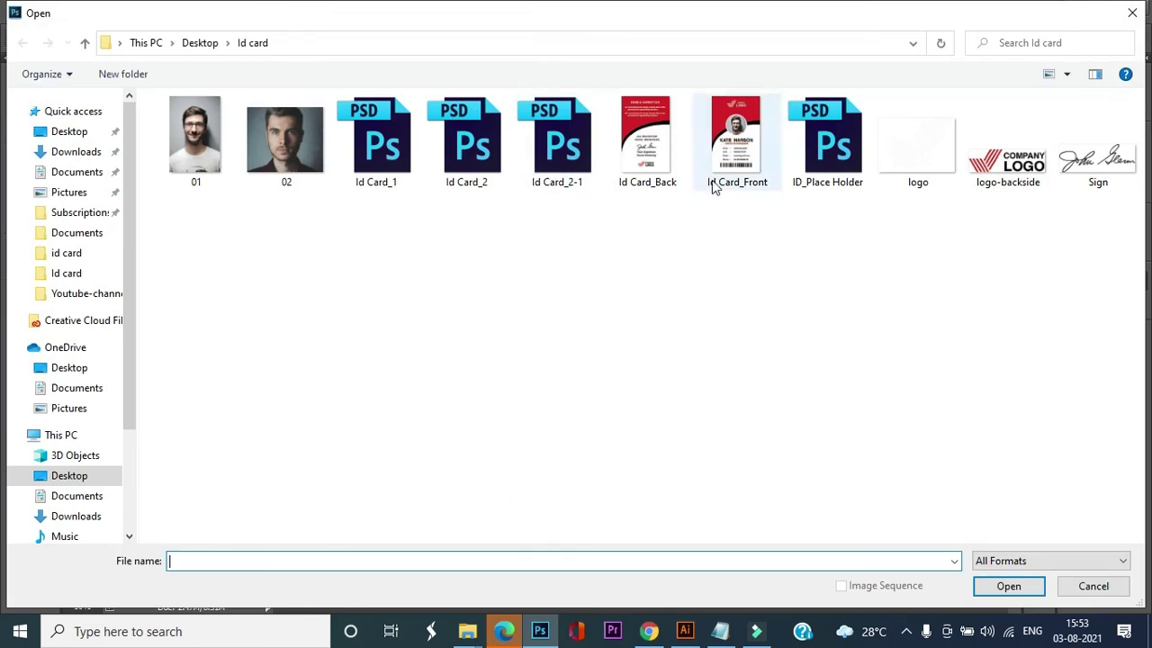
left_click(835, 162)
left_click(1007, 586)
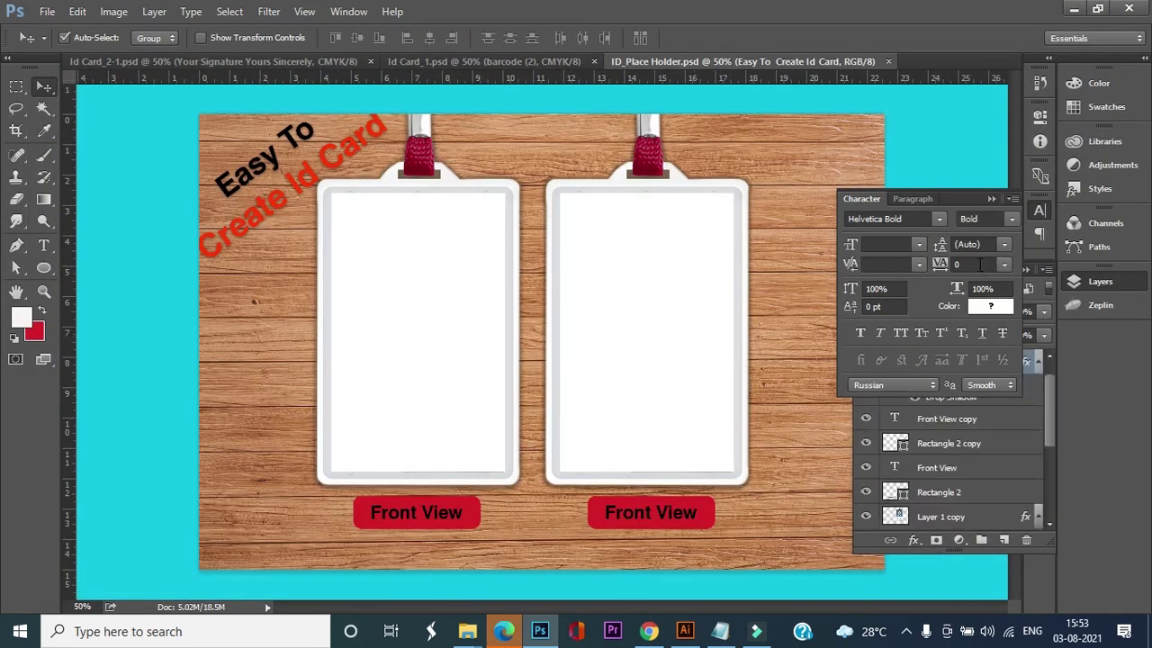
left_click(991, 198)
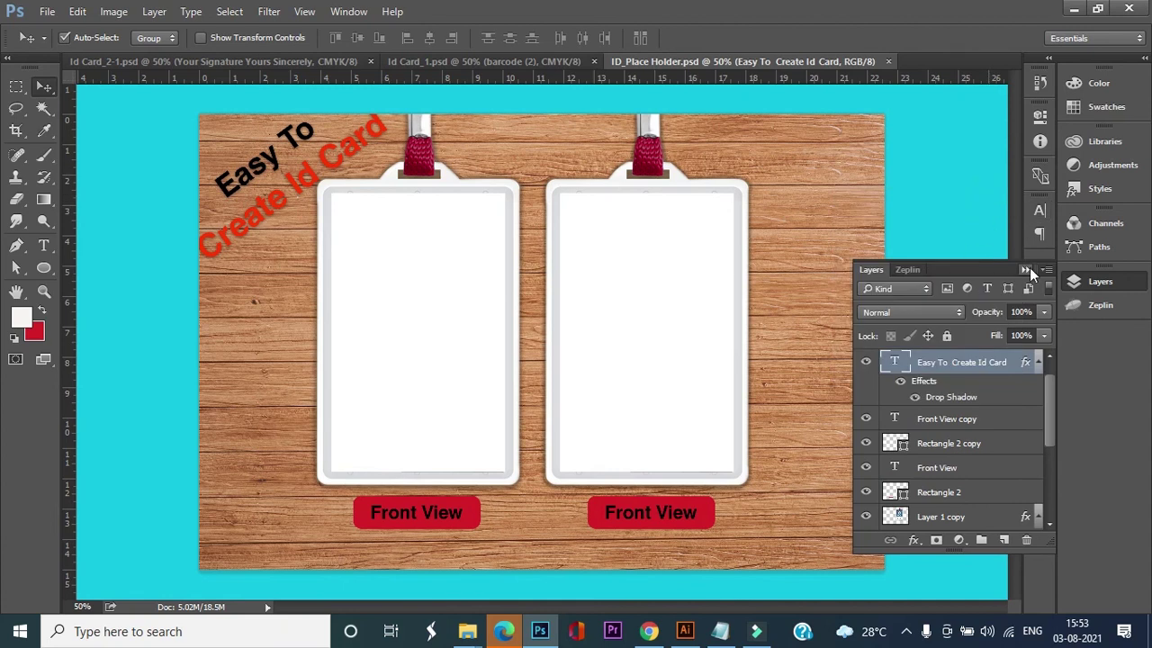
left_click(1026, 270)
left_click(43, 86)
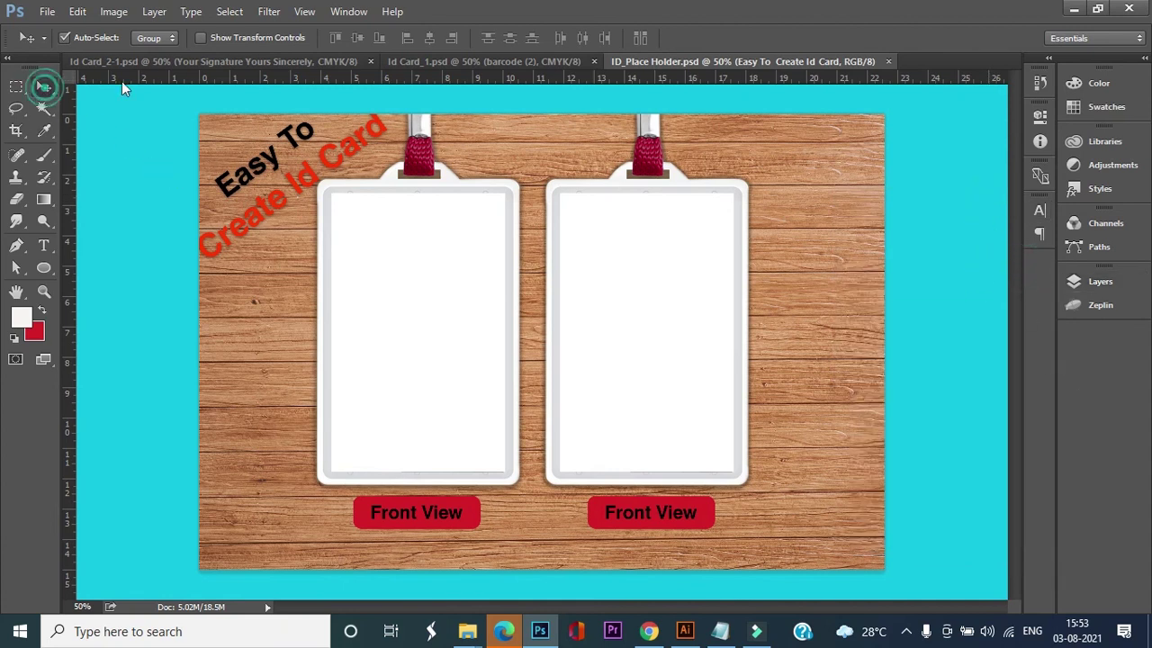
Switch to File Explorer and place the Id Card_Front image from the Id card folder into the ID_Place Holder mockup.
left_click(265, 61)
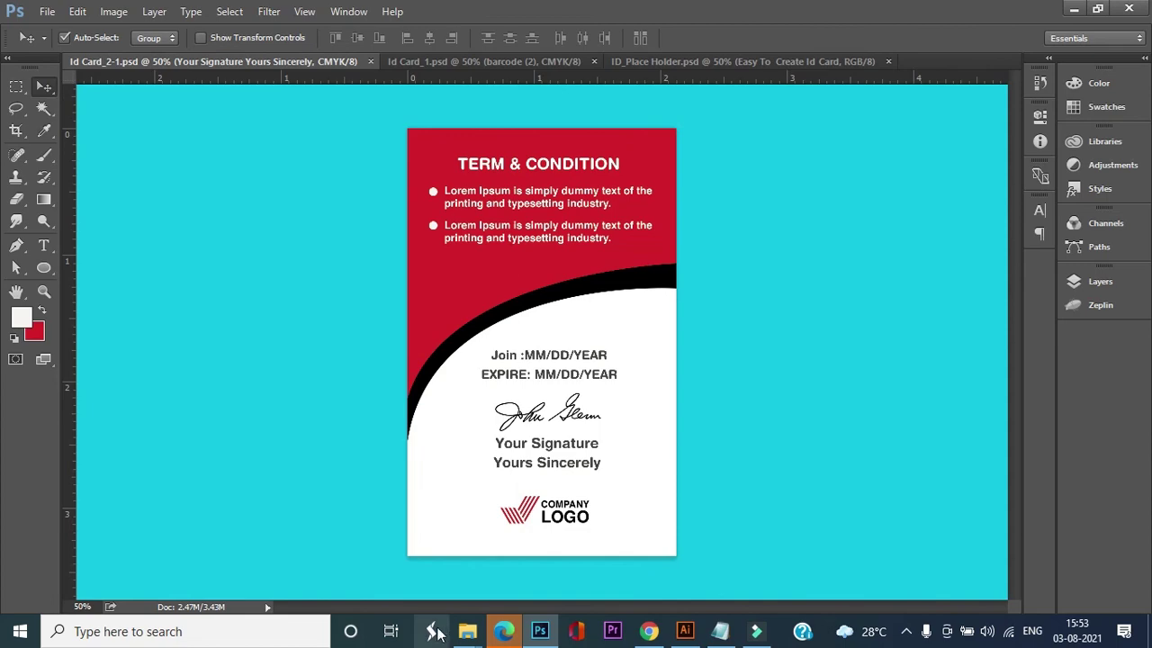
mouse_move(467, 630)
left_click(325, 576)
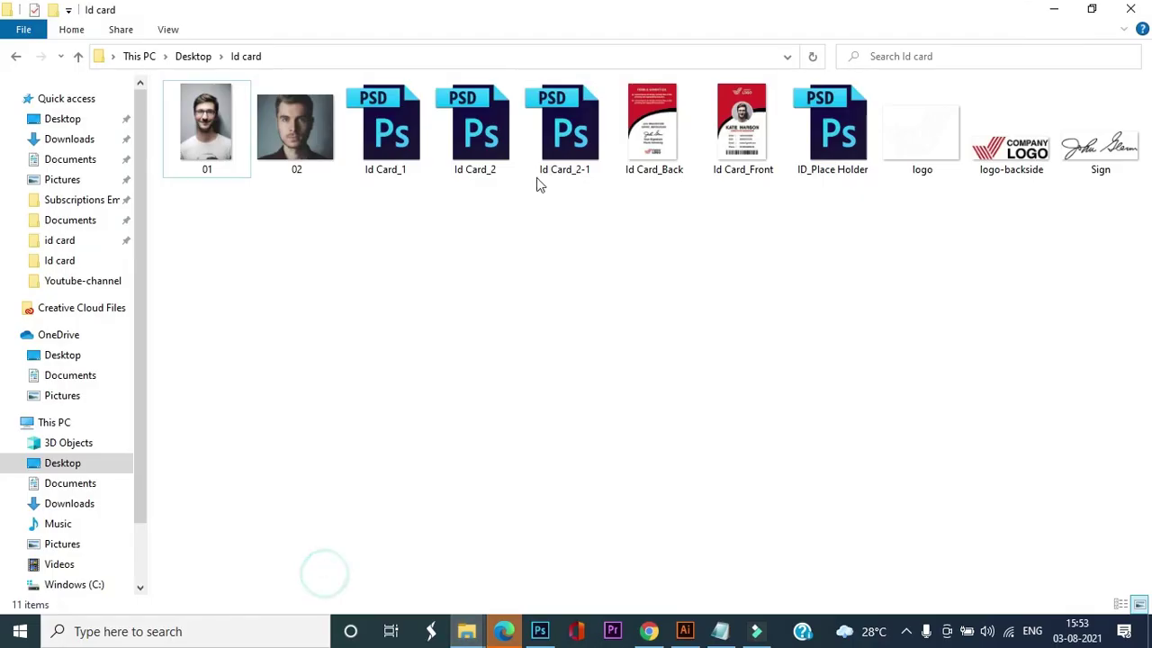
left_click(674, 149)
left_click(737, 149)
left_click_drag(742, 153, 441, 351)
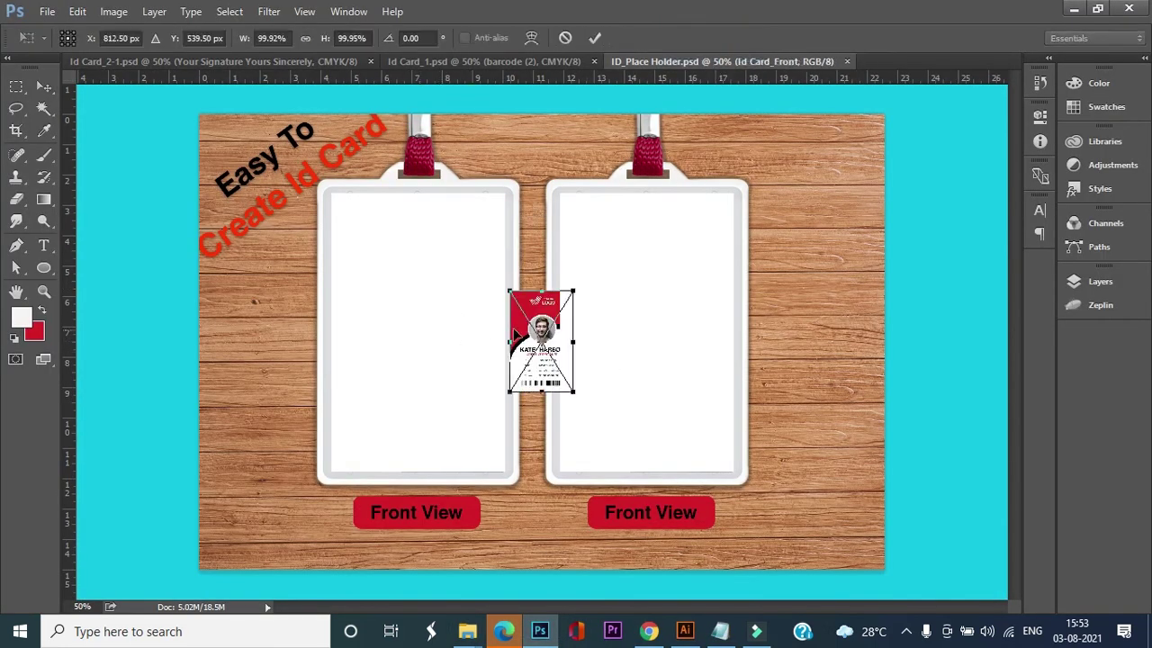
Move the placed card front onto the left-hand badge holder and scale it to about 272% to fill the white area.
left_click_drag(534, 313, 422, 304)
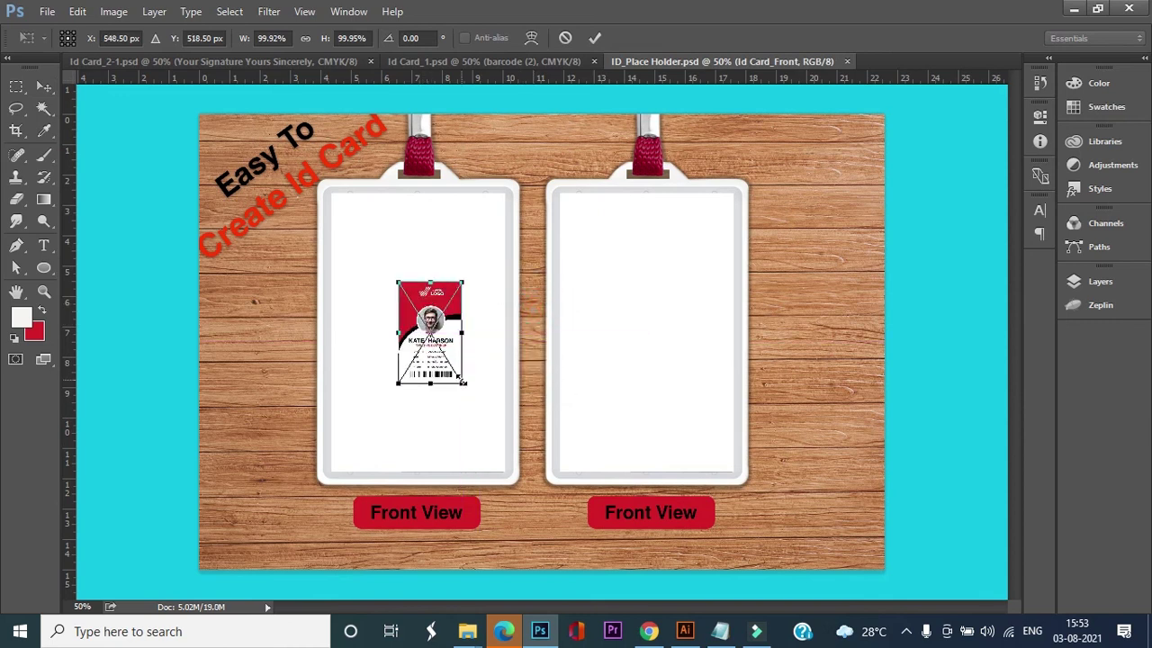
left_click_drag(462, 381, 505, 461)
left_click_drag(483, 334, 471, 327)
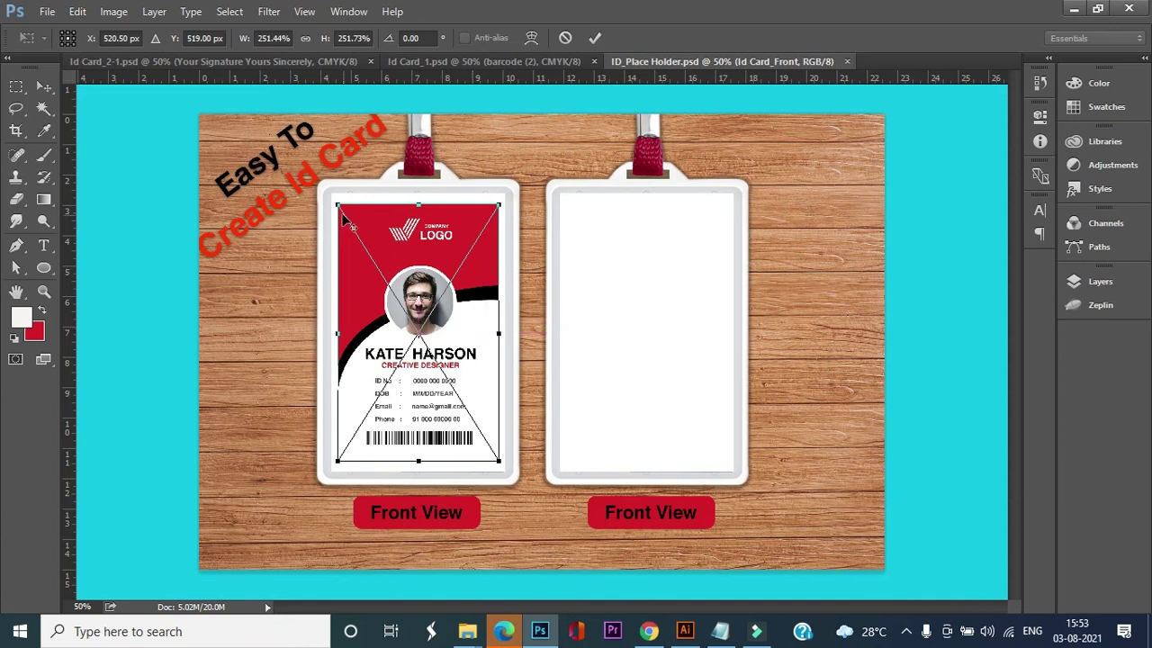
left_click_drag(337, 205, 329, 192)
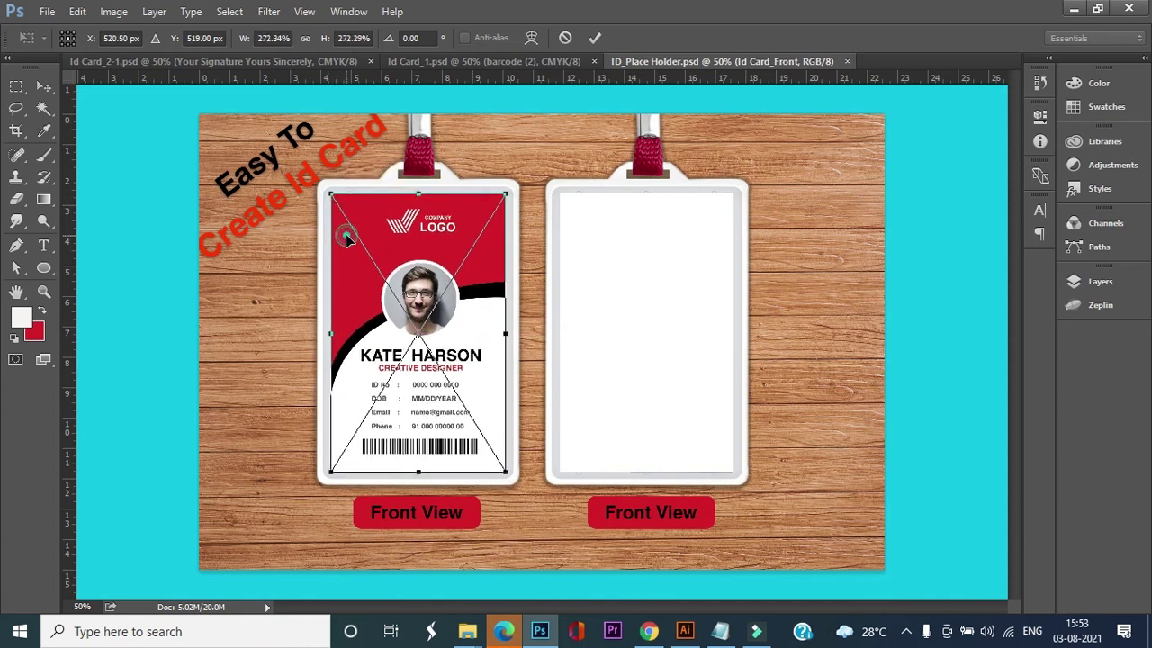
key("Return")
left_click(420, 378)
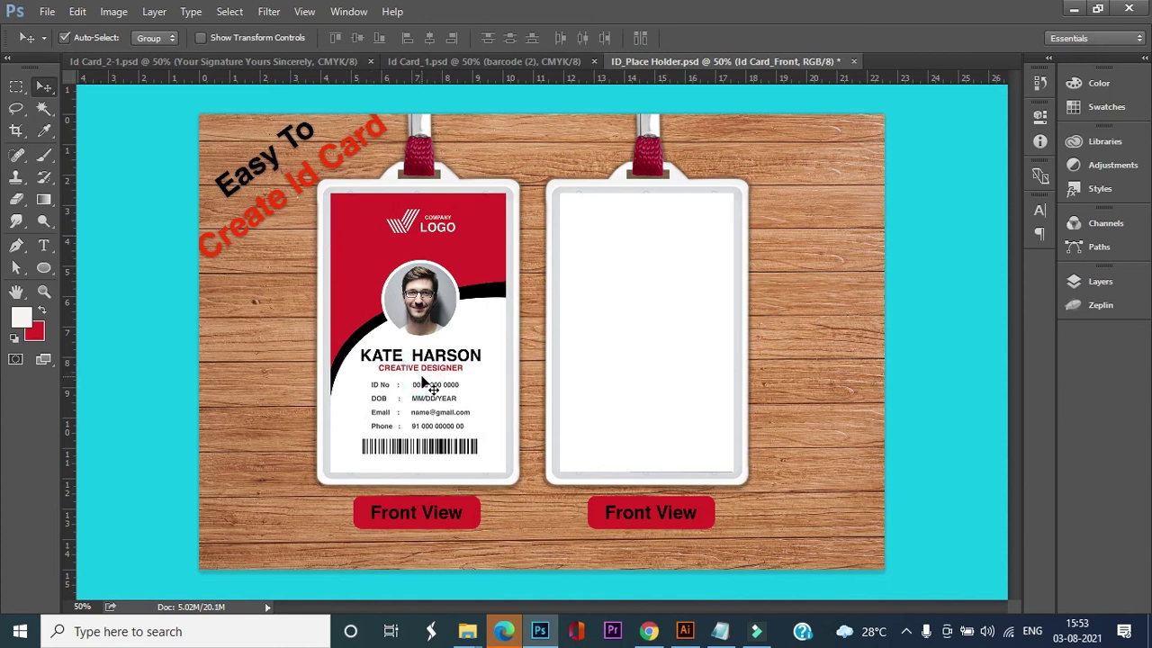
left_click(420, 383)
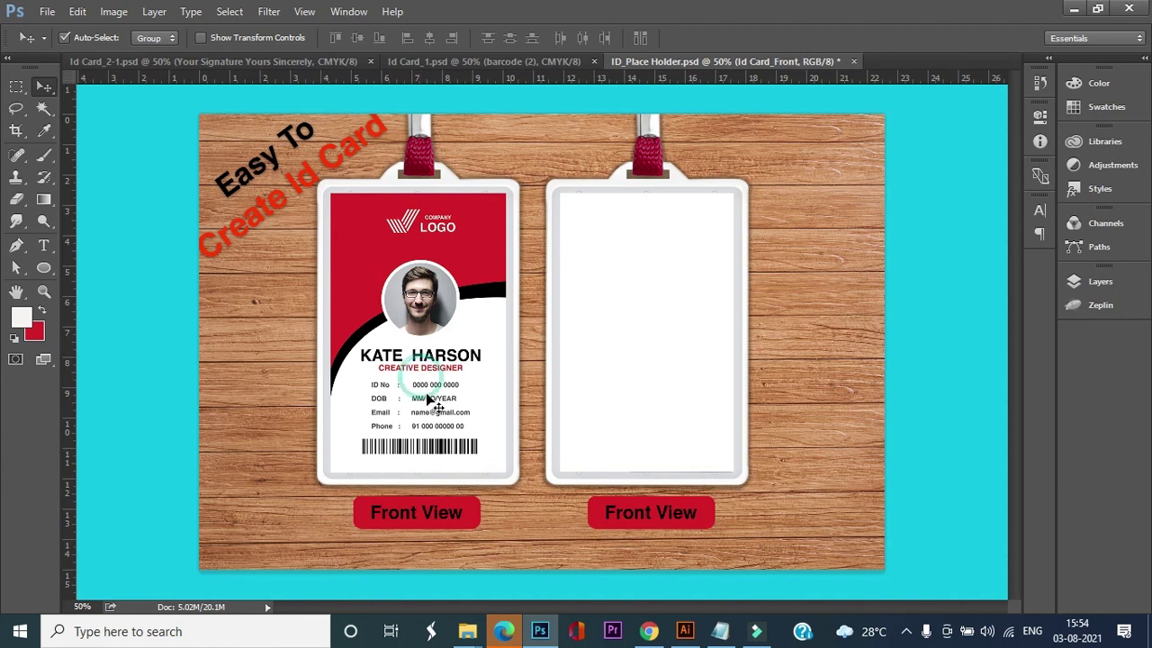
Place the Id Card_Back image from the Id card folder into the mockup, enlarge it and move it over the right-hand badge holder.
left_click(467, 630)
left_click(359, 560)
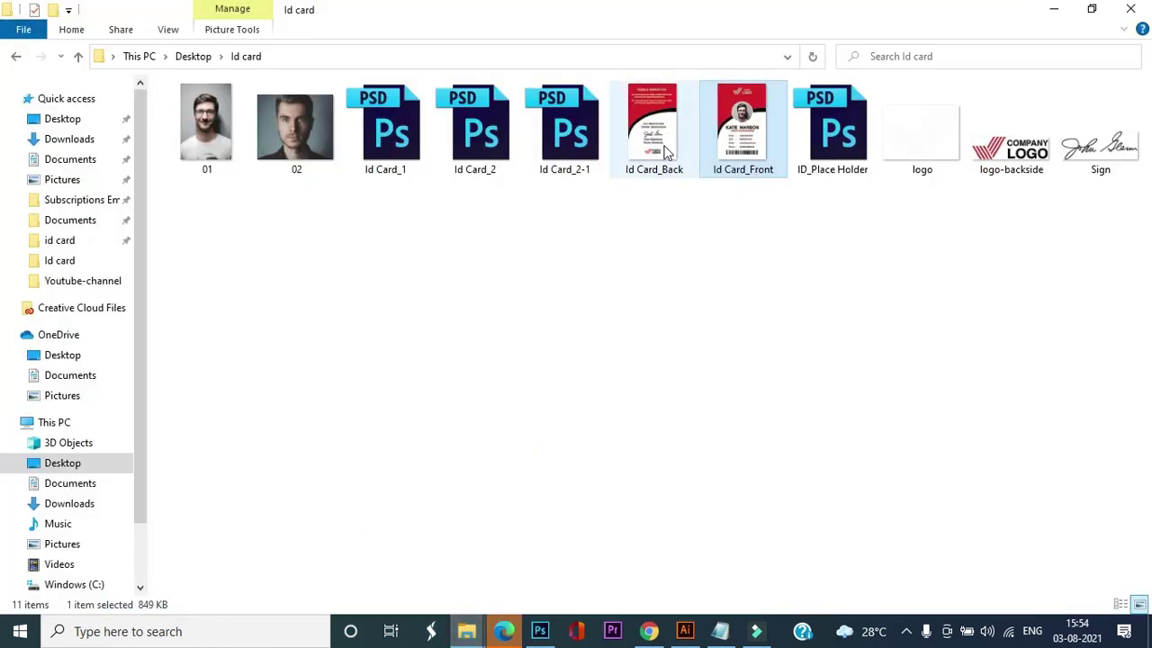
left_click_drag(656, 144, 607, 368)
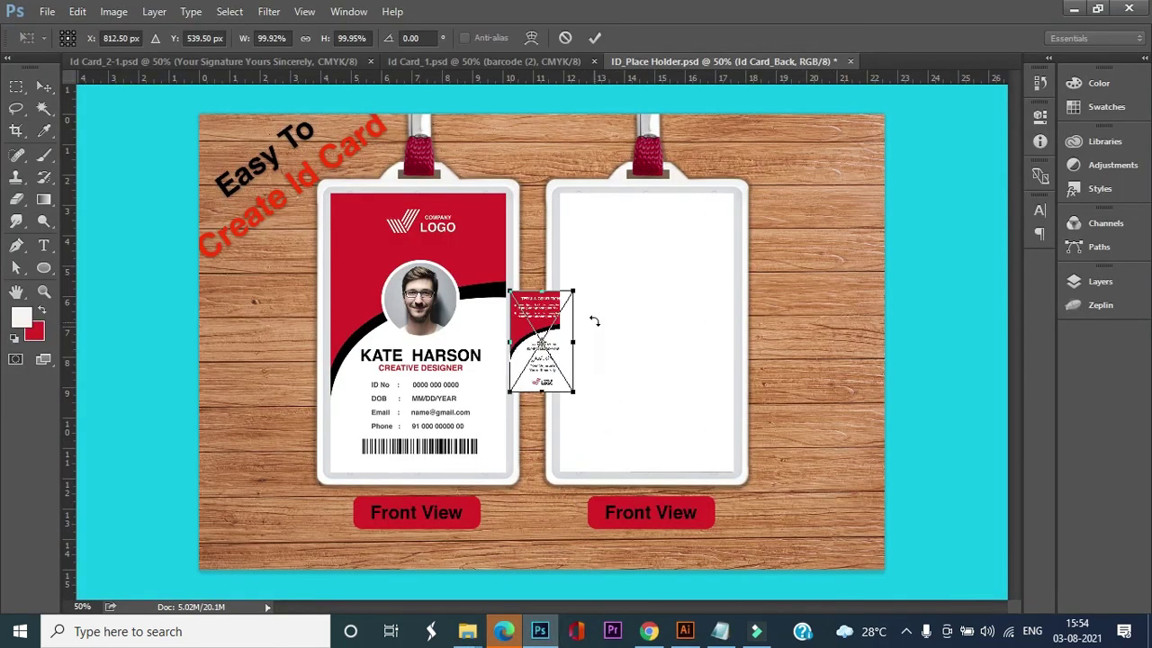
left_click_drag(571, 289, 615, 224)
key("Return")
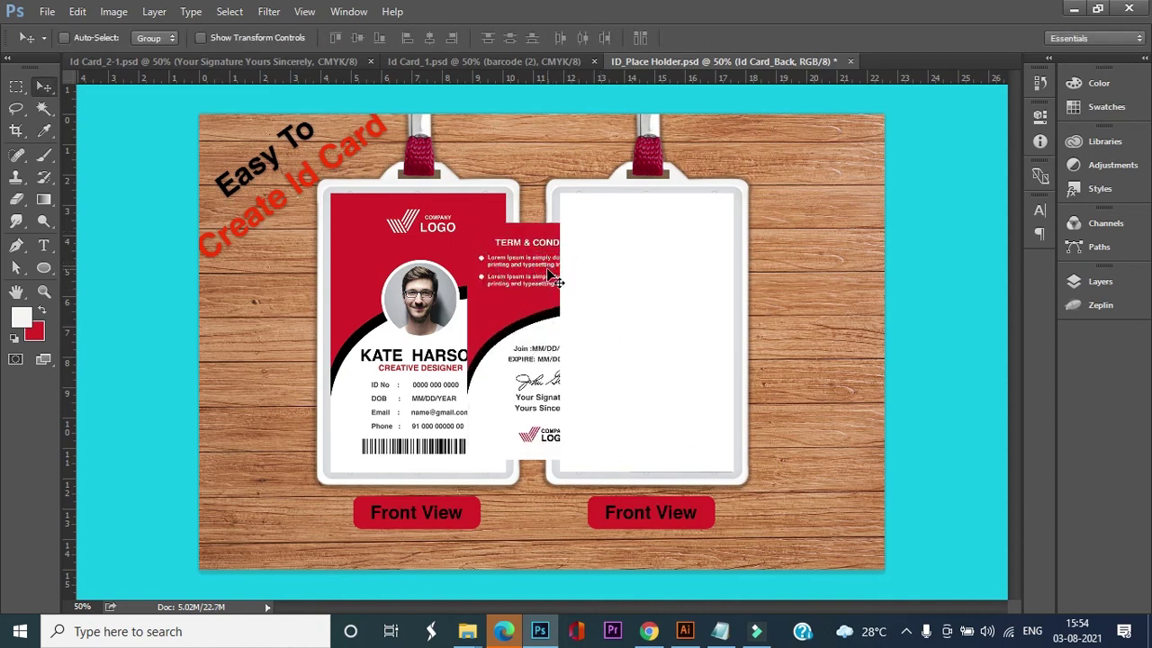
left_click_drag(546, 267, 660, 265)
Scale the card back to about 272% so its width fits the right-hand holder's white area.
key("ctrl")
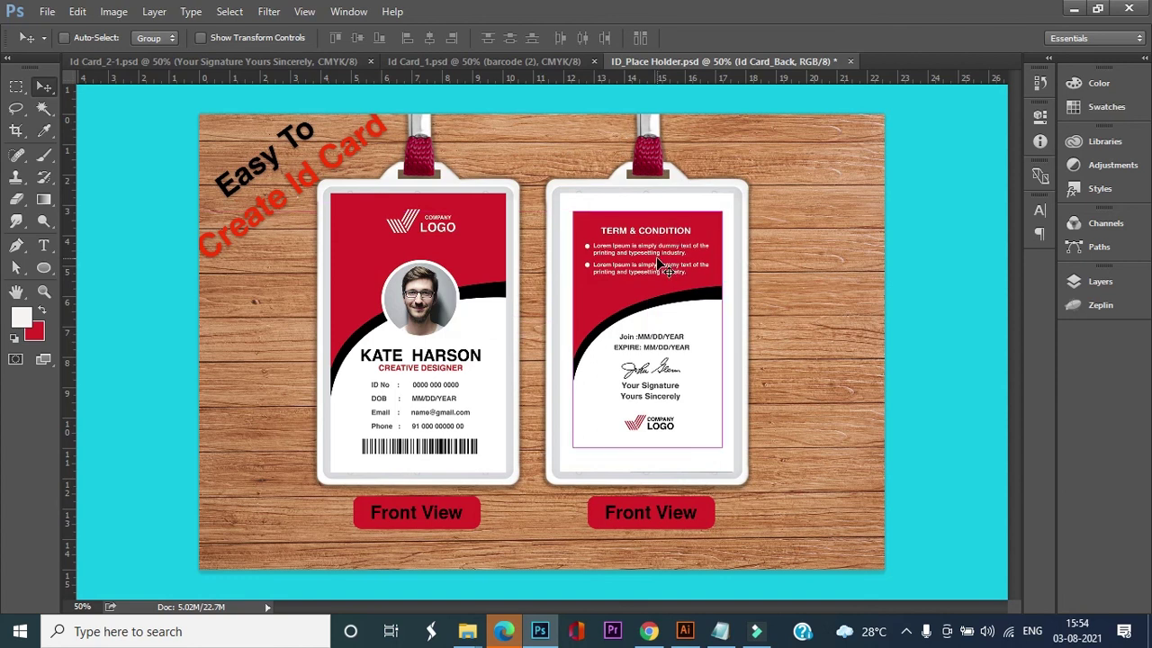
key("ctrl+t")
left_click_drag(576, 216, 559, 193)
left_click_drag(557, 192, 560, 193)
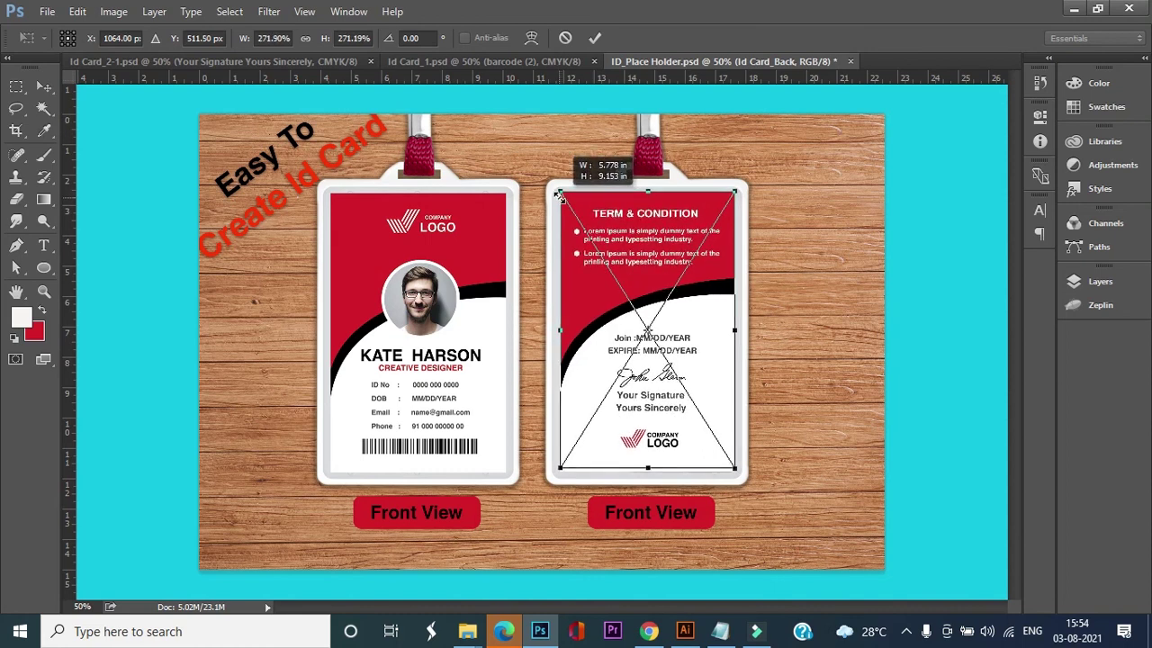
Nudge the card back down and slightly up again to a Y position of 517.50 px, centring it vertically in the holder.
key("Down")
key("Down")
key("Down")
key("Down")
key("Down")
key("Down")
key("Down")
key("Down")
key("Down")
key("Down")
key("Down")
key("Down")
key("Down")
key("Down")
key("Down")
key("Down")
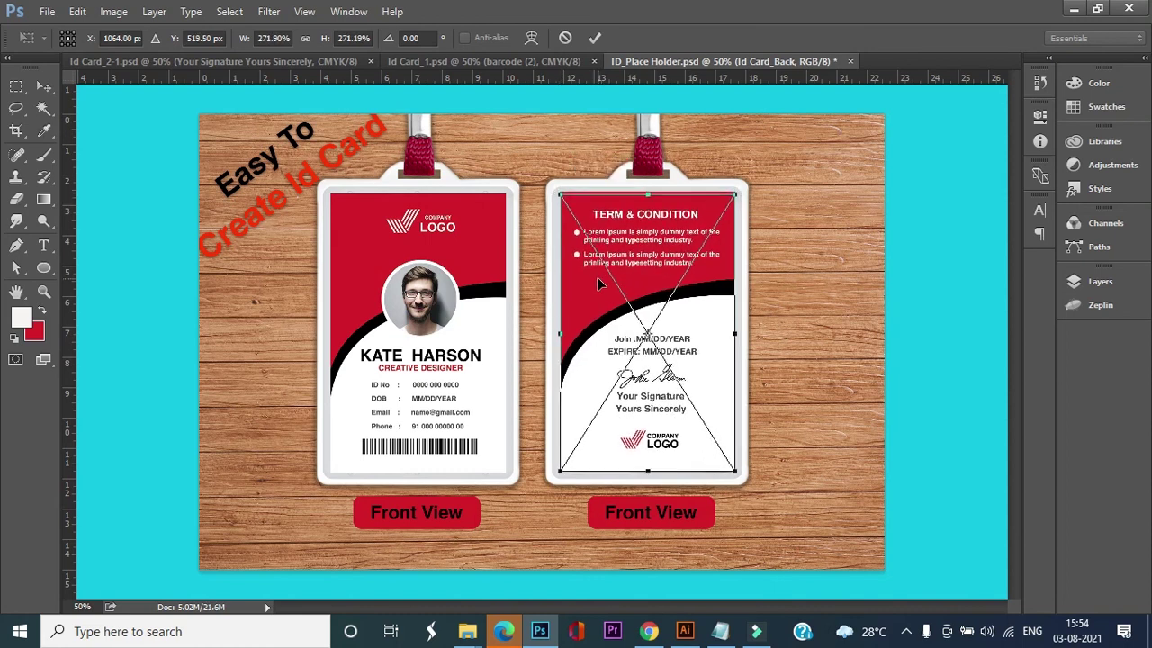
key("Up")
key("Up")
key("Up")
key("Up")
key("Up")
key("Up")
key("Up")
key("Up")
key("Up")
key("Up")
key("Up")
key("Up")
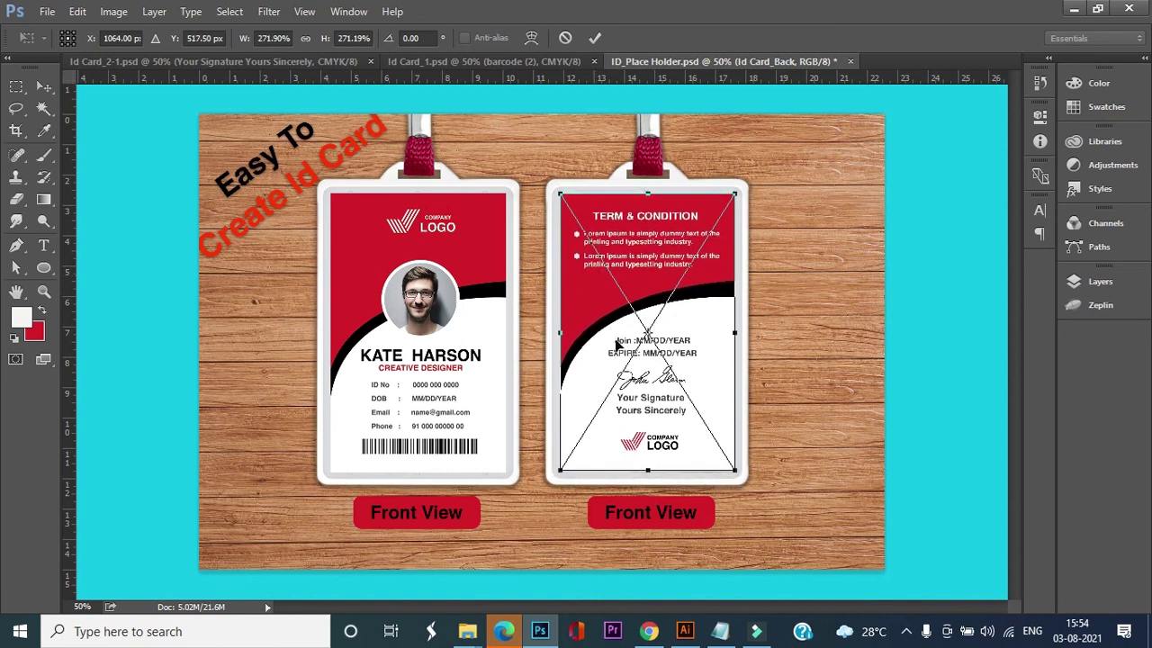
Fine-tune the card back's size to 272.55% by 272.02% to cover the holder's lower edge, and apply the transform.
left_click(647, 470)
left_click_drag(733, 469, 733, 469)
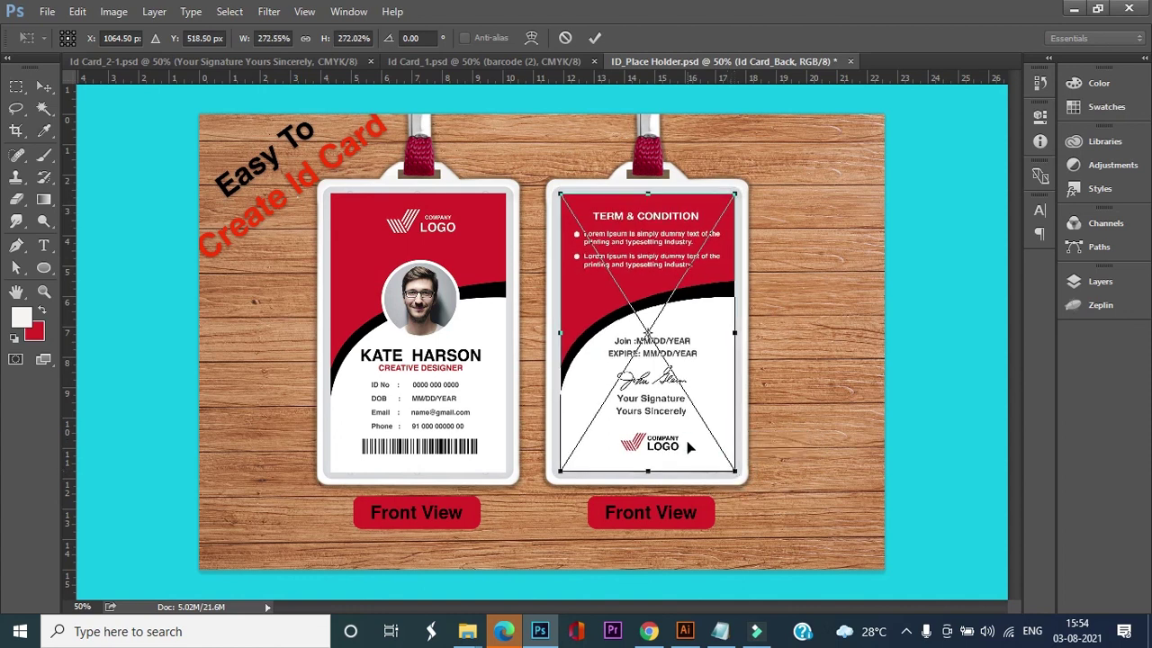
double_click(682, 441)
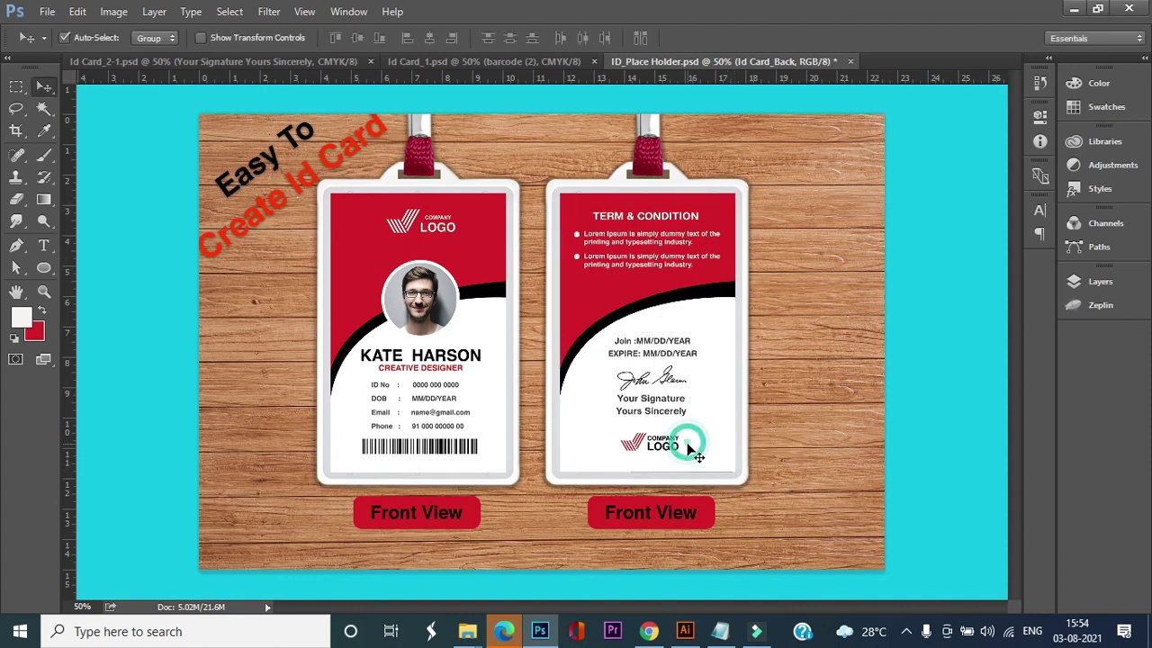
left_click(663, 389)
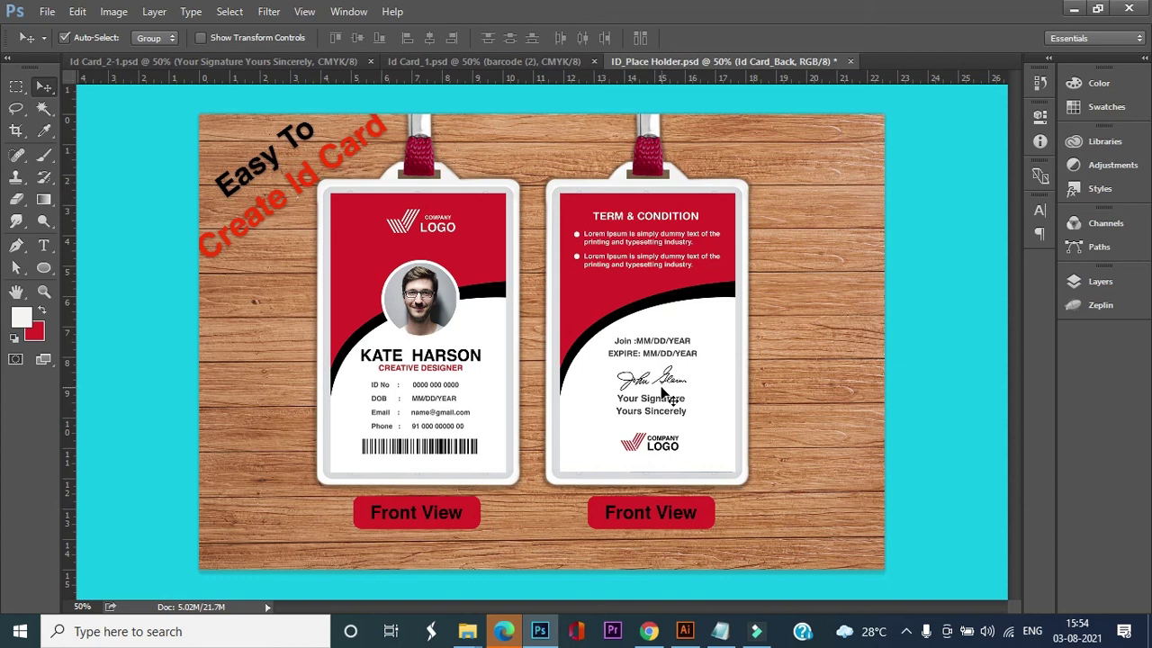
Change the label under the card back from "Front View" to "Back View".
left_click(43, 245)
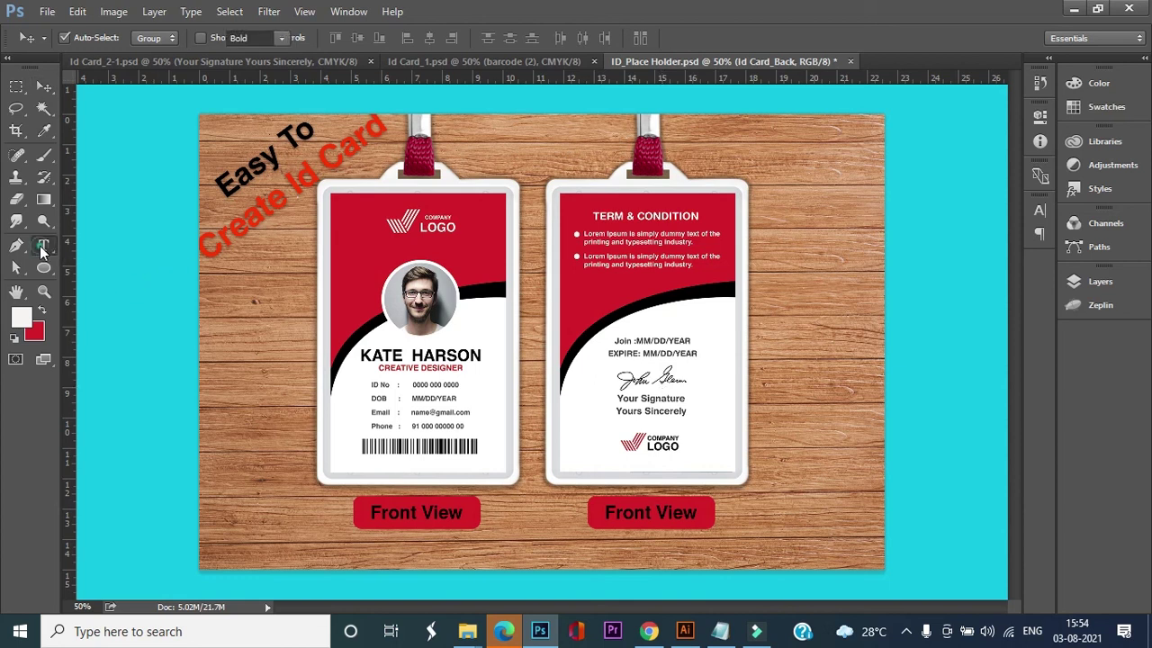
double_click(620, 510)
type("Back")
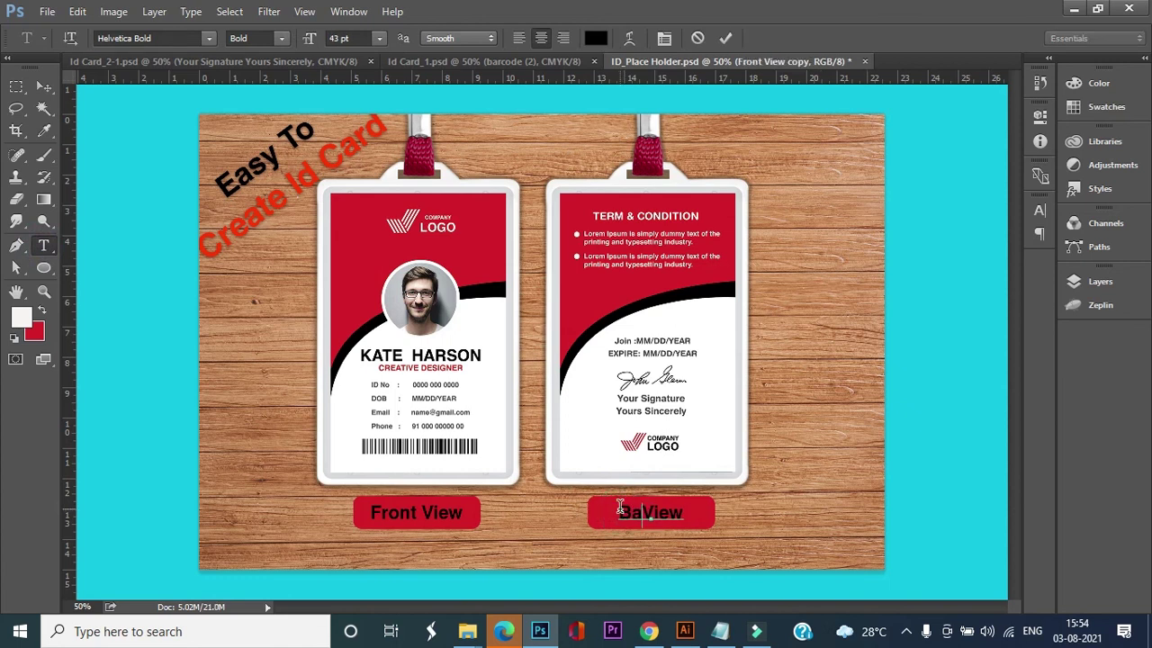